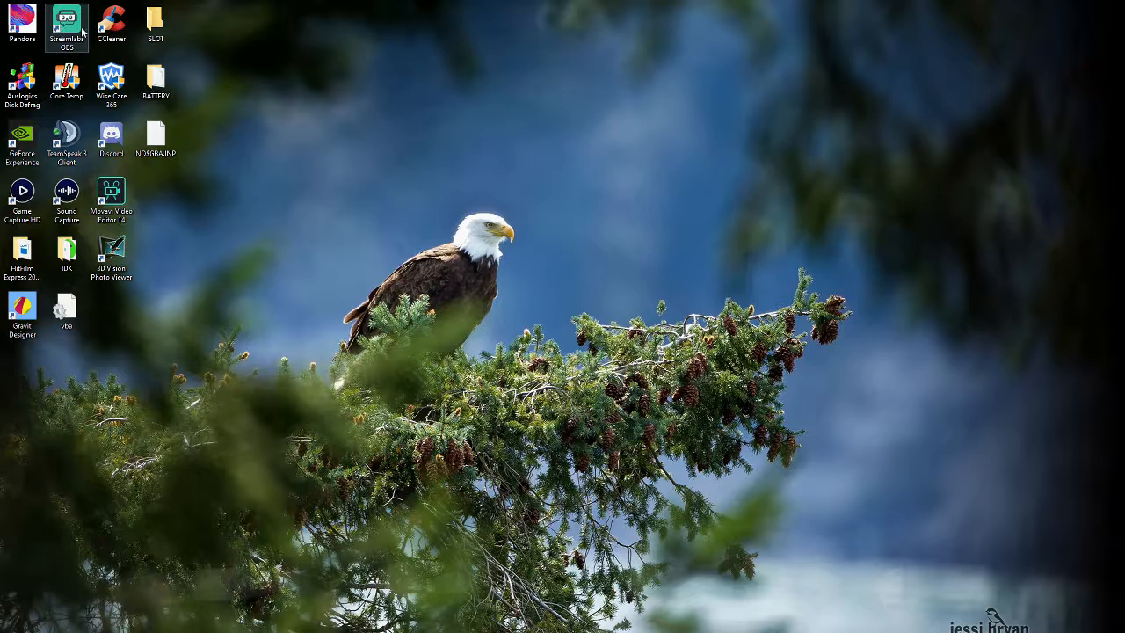
# Launch Streamlabs OBS from its desktop shortcut in a maximized window and dismiss the iOS sub alerts banner
pyautogui.moveTo(70, 28); pyautogui.dragTo(560, 227)
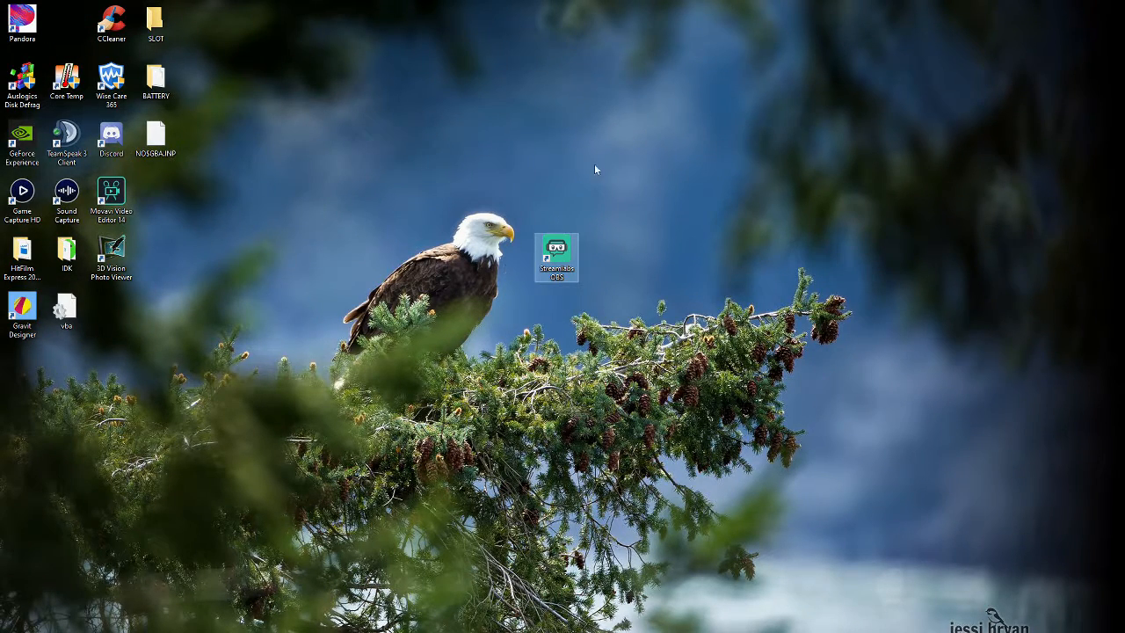
pyautogui.doubleClick(564, 261)
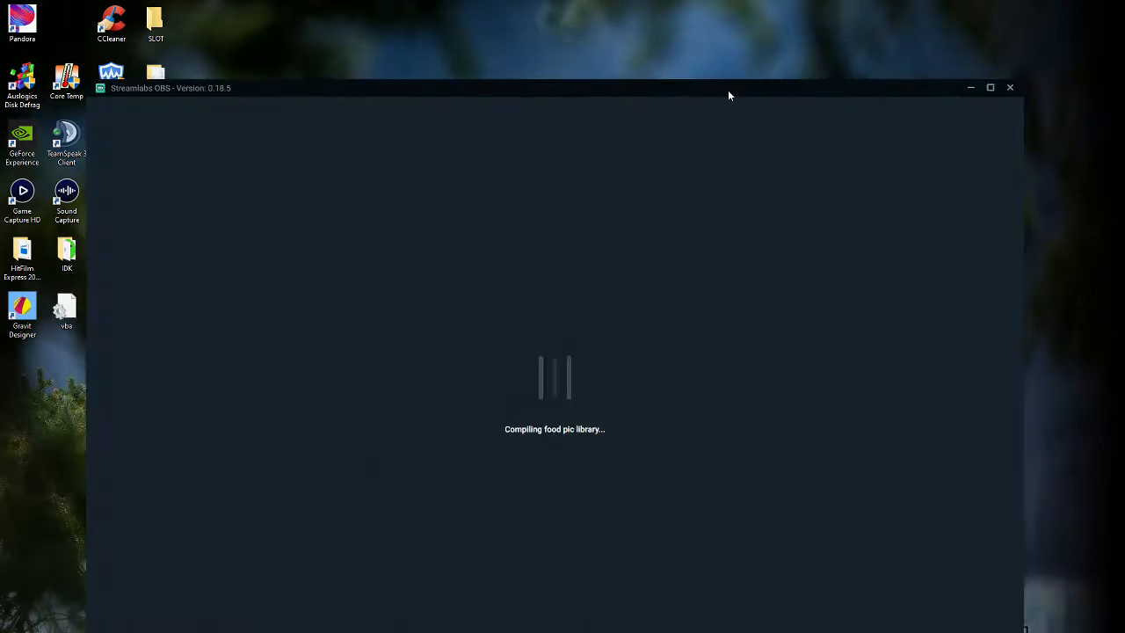
pyautogui.moveTo(728, 89); pyautogui.dragTo(721, 31)
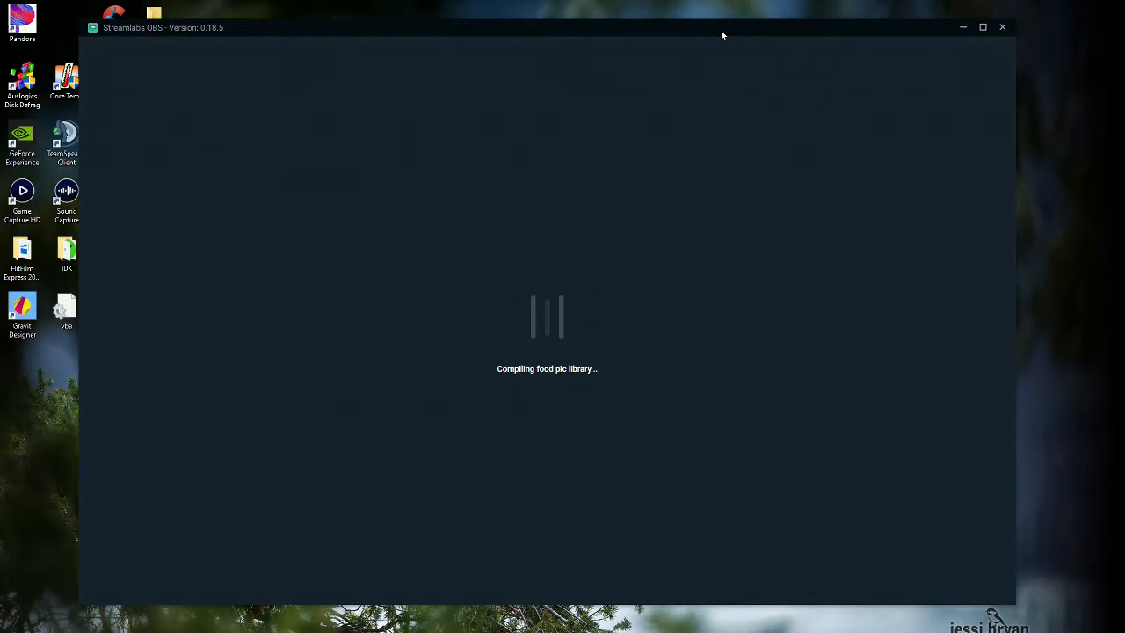
pyautogui.click(984, 27)
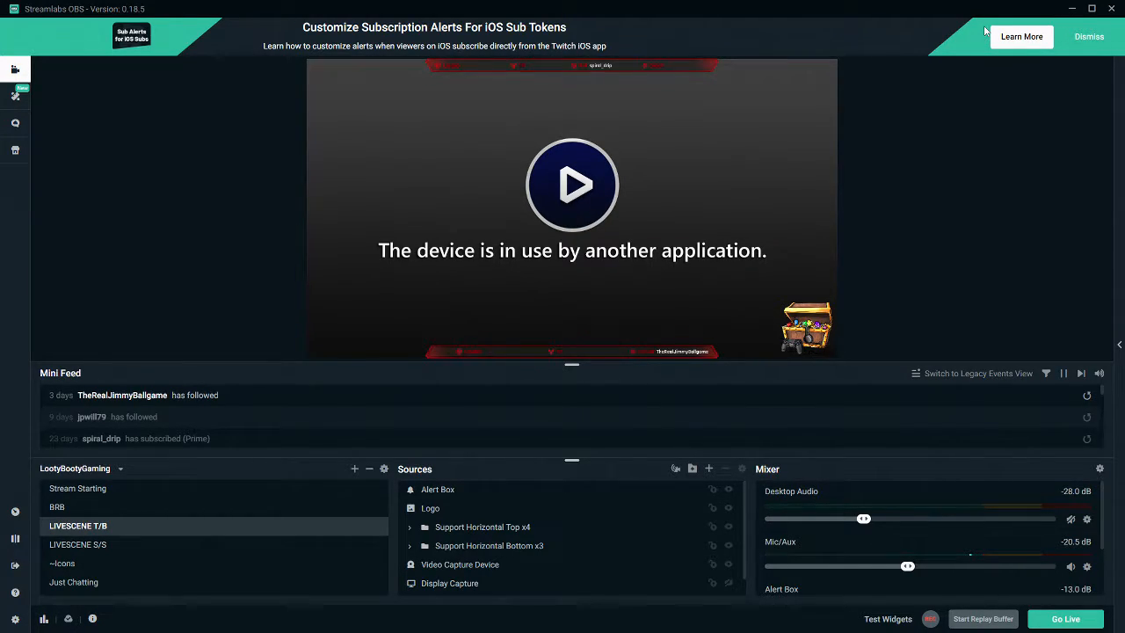
pyautogui.click(1083, 38)
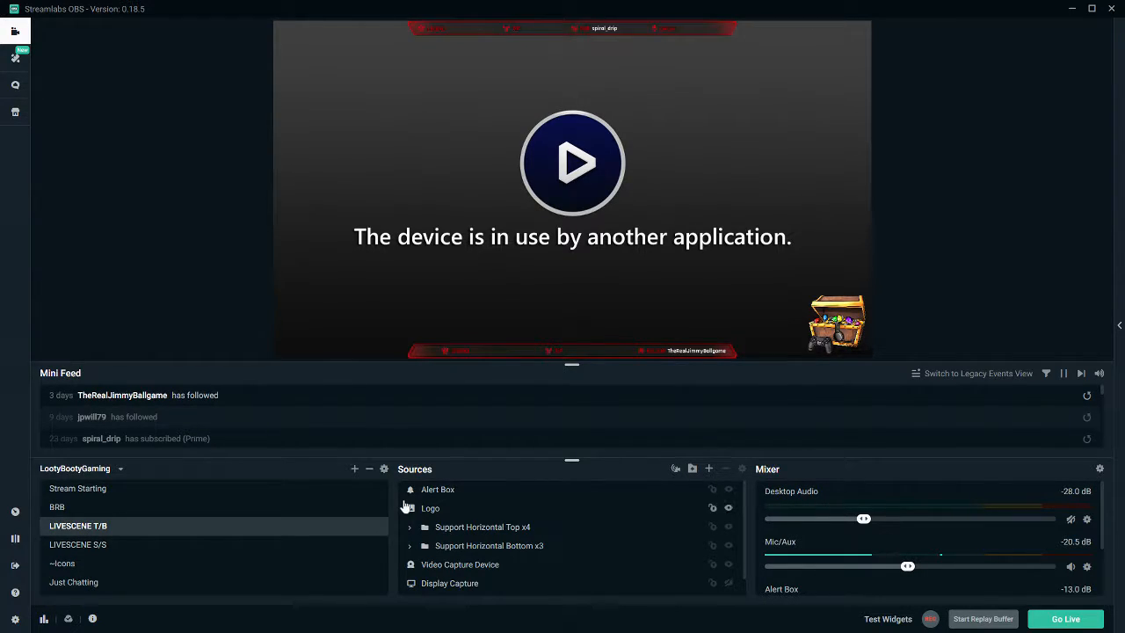
# Show the Stream Starting scene and nudge its NOW PLAYING image to about 601 px from the canvas's left edge and 242 px from its top
pyautogui.click(77, 490)
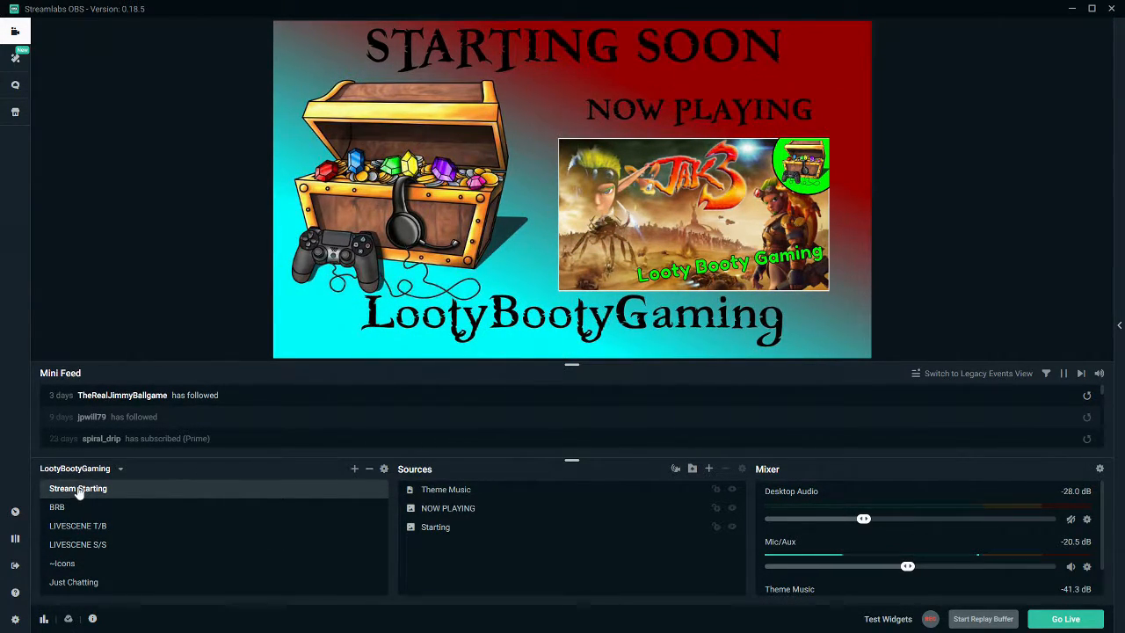
pyautogui.moveTo(633, 235)
pyautogui.mouseDown()
pyautogui.moveTo(652, 260)
pyautogui.moveTo(643, 226)
pyautogui.mouseUp()
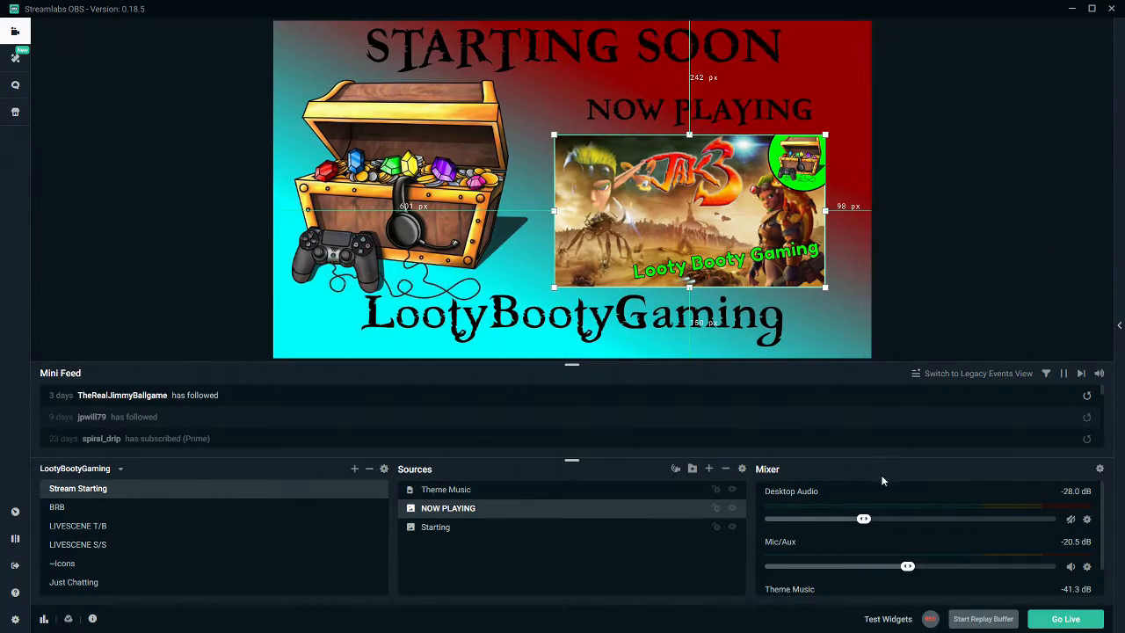
pyautogui.scroll(-1, 875, 519)
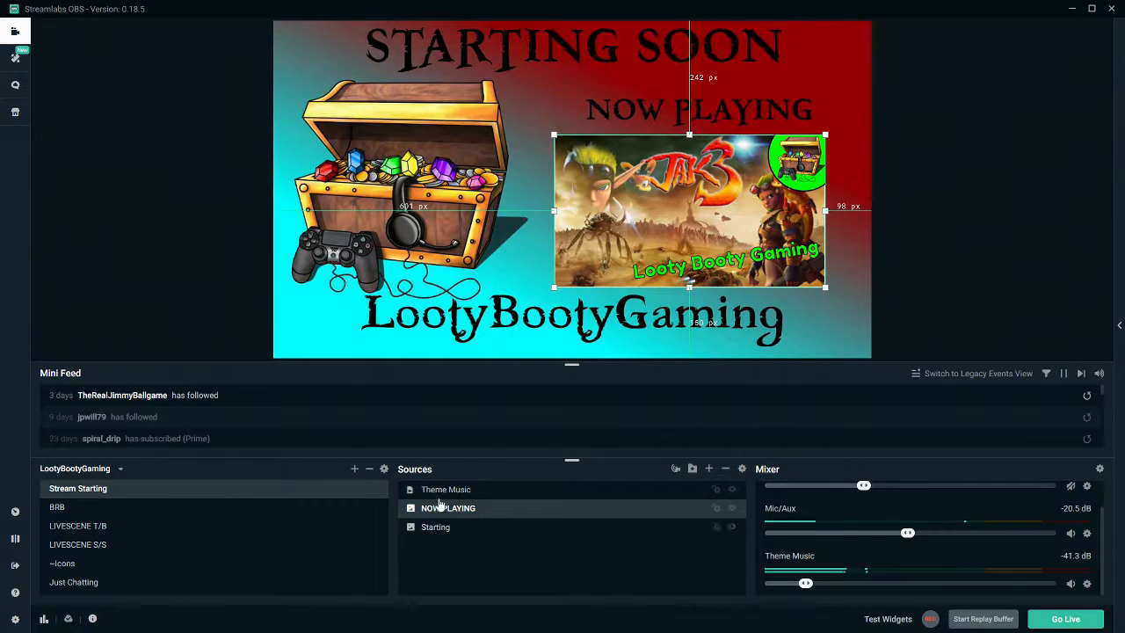
# View the BRB and LIVESCENE T/B scenes, and enlarge the scene preview by collapsing the Mini Feed area
pyautogui.click(55, 510)
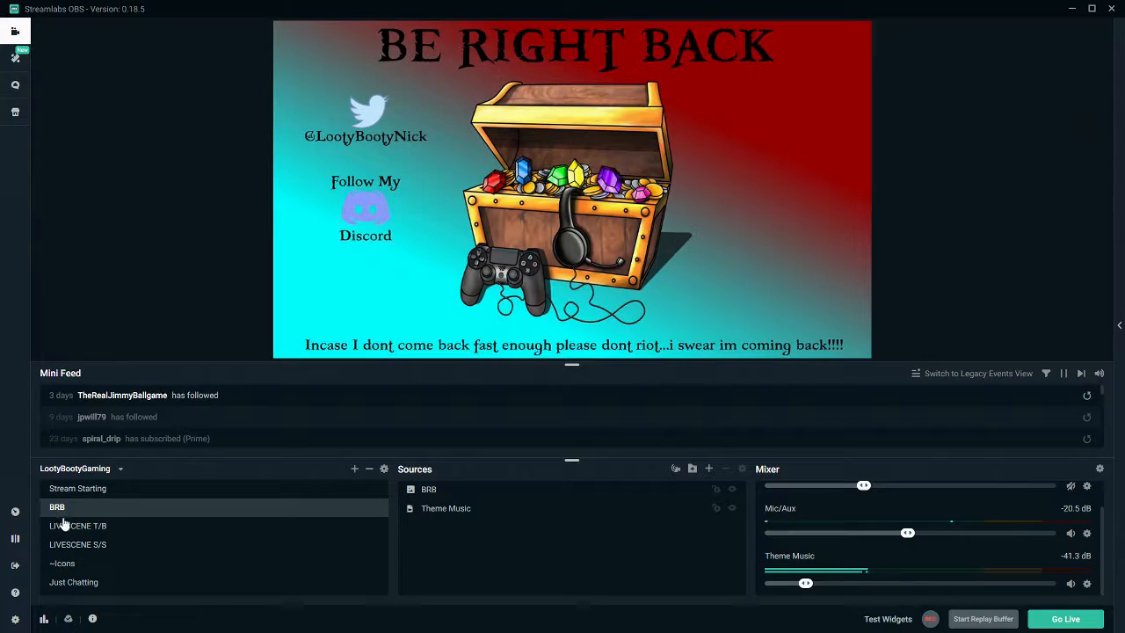
pyautogui.click(70, 527)
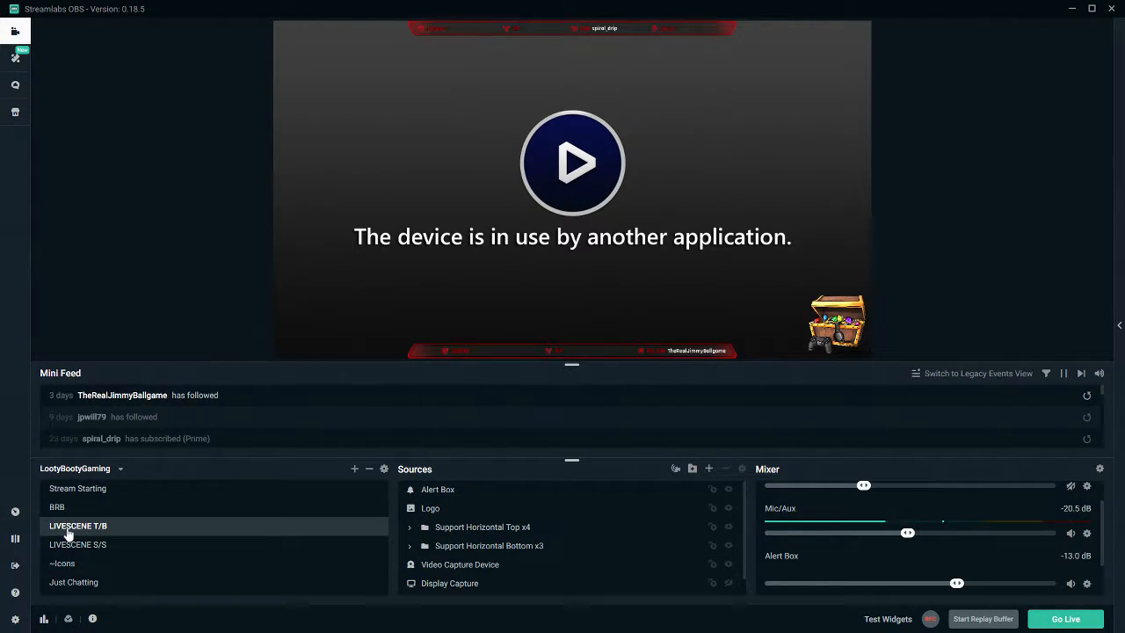
pyautogui.moveTo(573, 365); pyautogui.dragTo(574, 446)
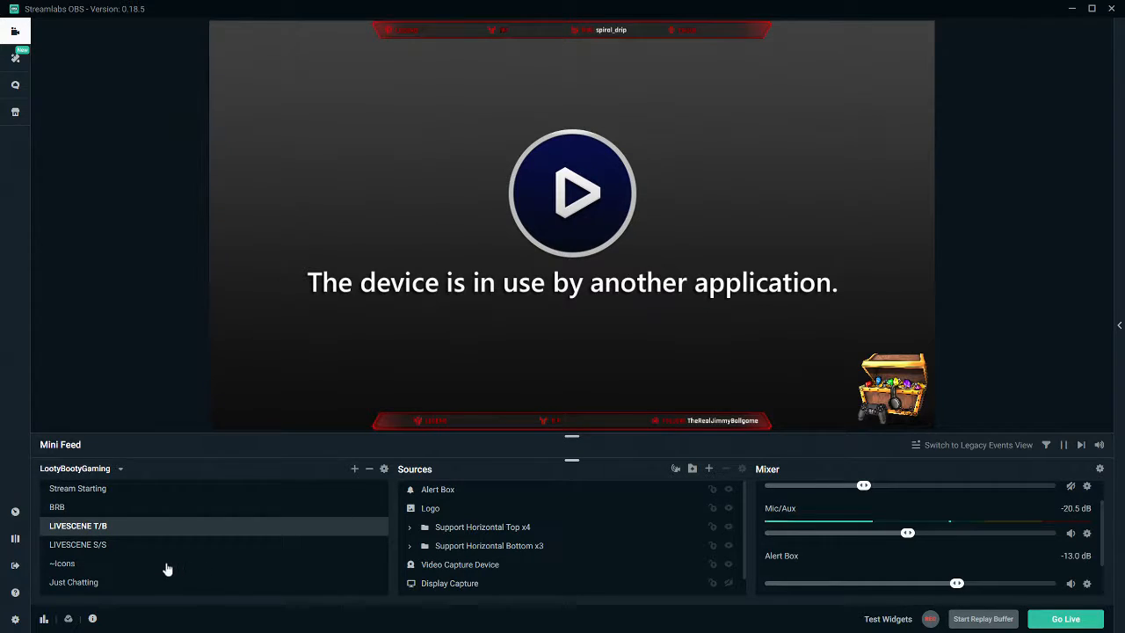
# Review the LIVESCENE S/S, LIVESCENE T/B and Just Chatting scenes, including the chat box area, and return to Stream Starting
pyautogui.click(92, 547)
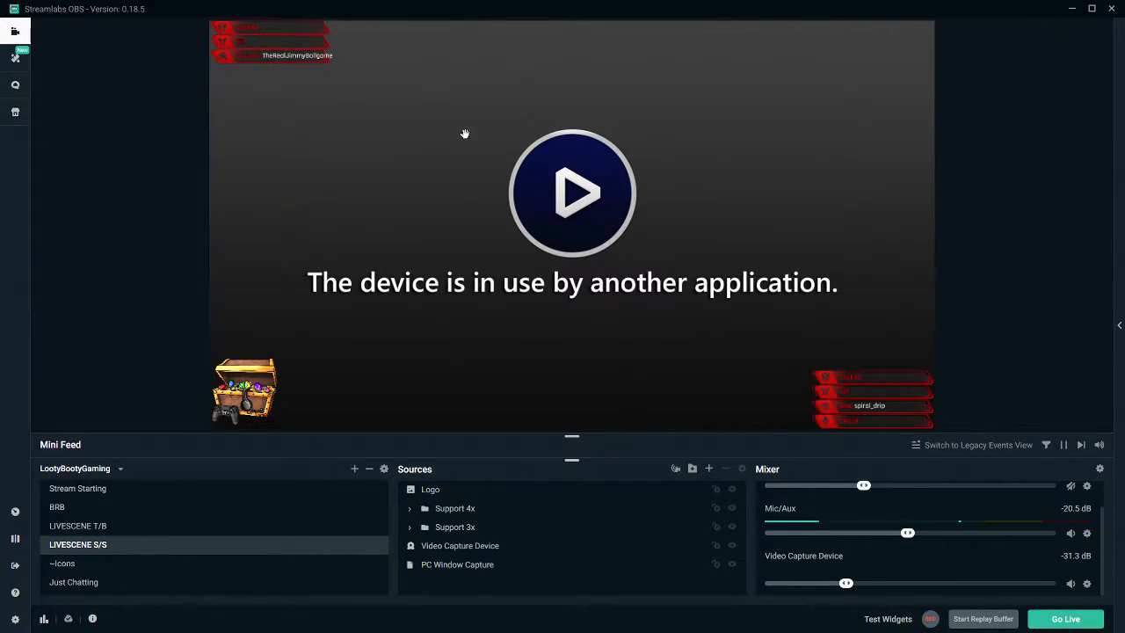
pyautogui.click(99, 528)
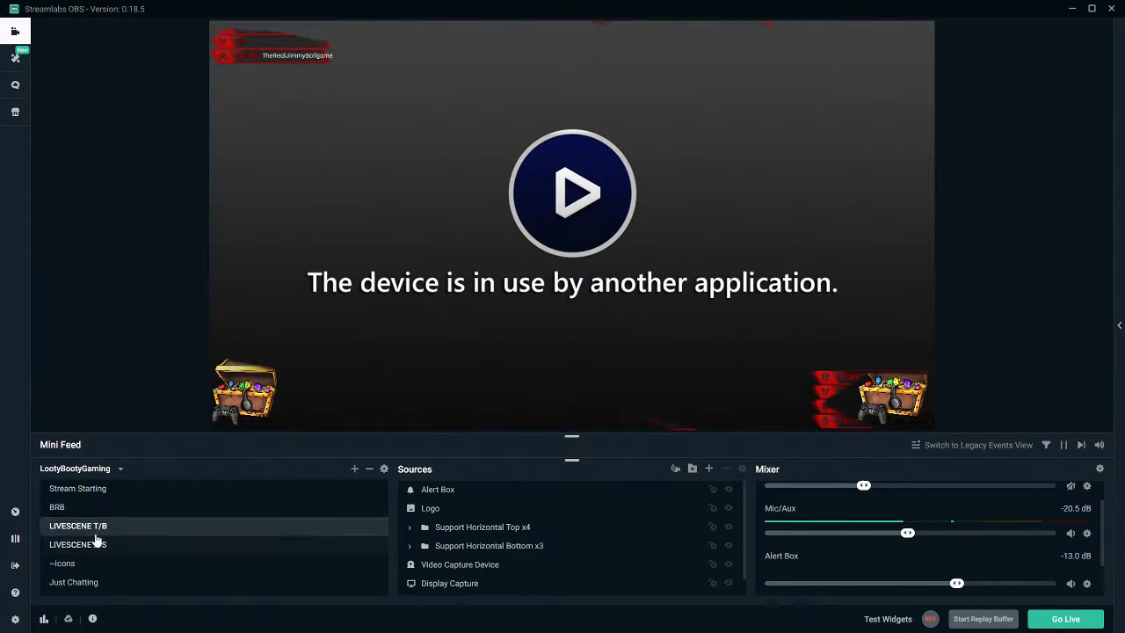
pyautogui.click(86, 591)
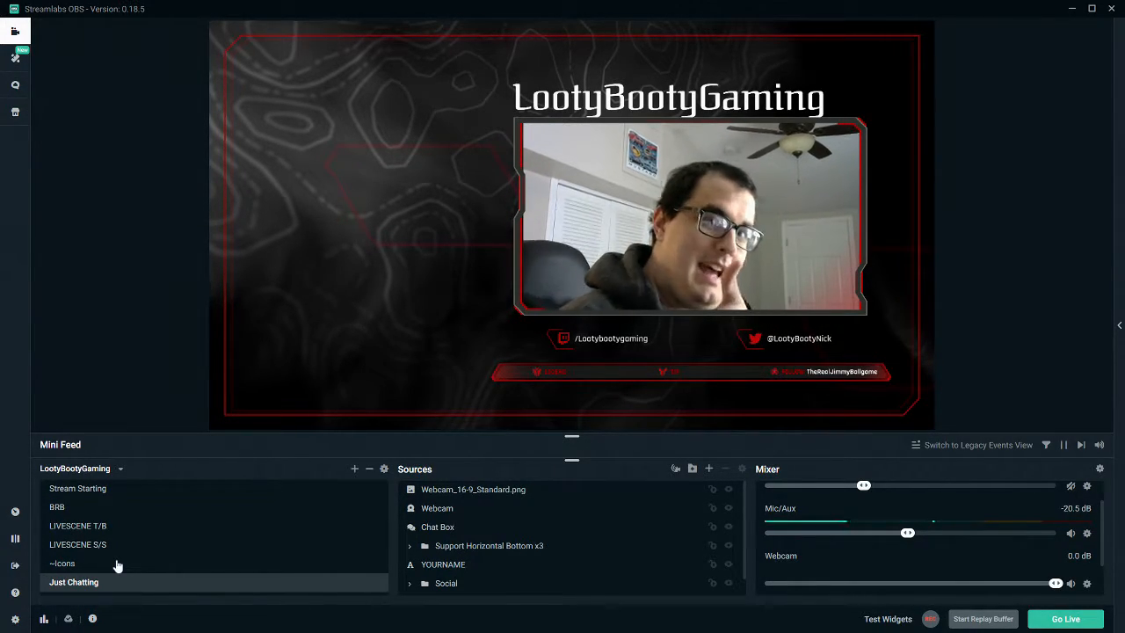
pyautogui.moveTo(311, 138)
pyautogui.mouseDown()
pyautogui.moveTo(314, 126)
pyautogui.moveTo(322, 137)
pyautogui.moveTo(312, 136)
pyautogui.mouseUp()
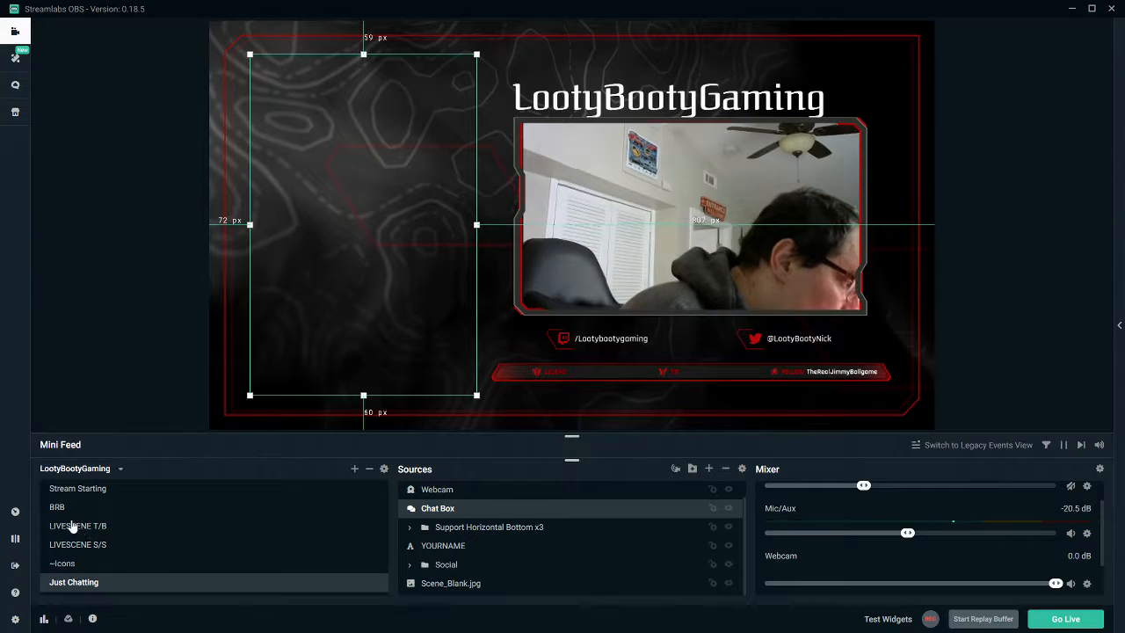
pyautogui.click(61, 503)
pyautogui.click(64, 493)
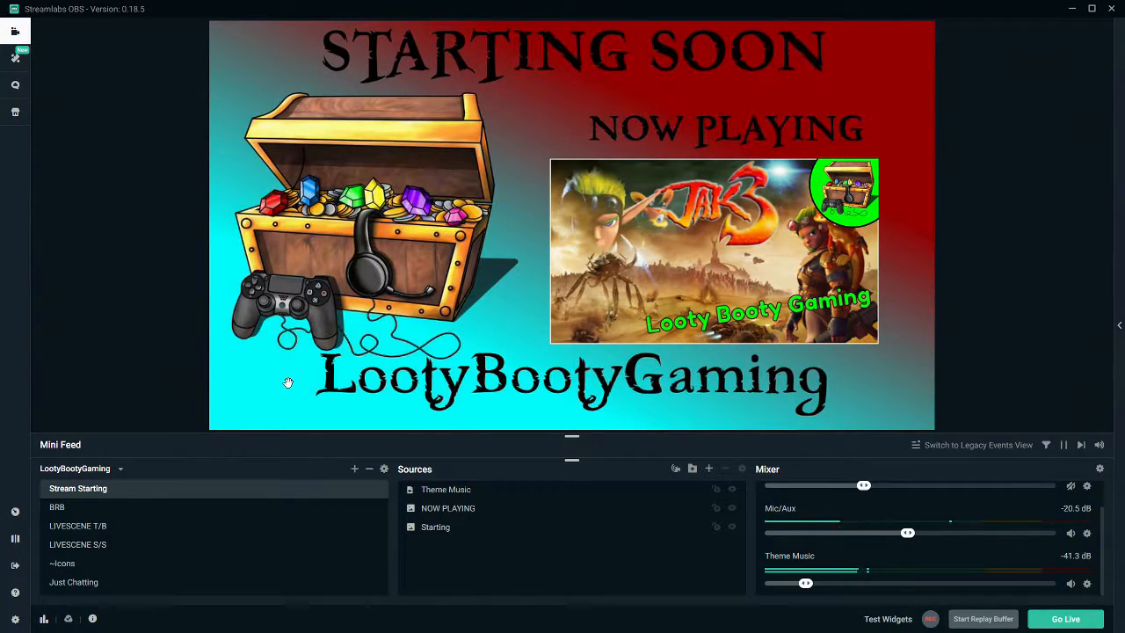
# Open the theme library and look over its widget themes and scene themes
pyautogui.click(15, 59)
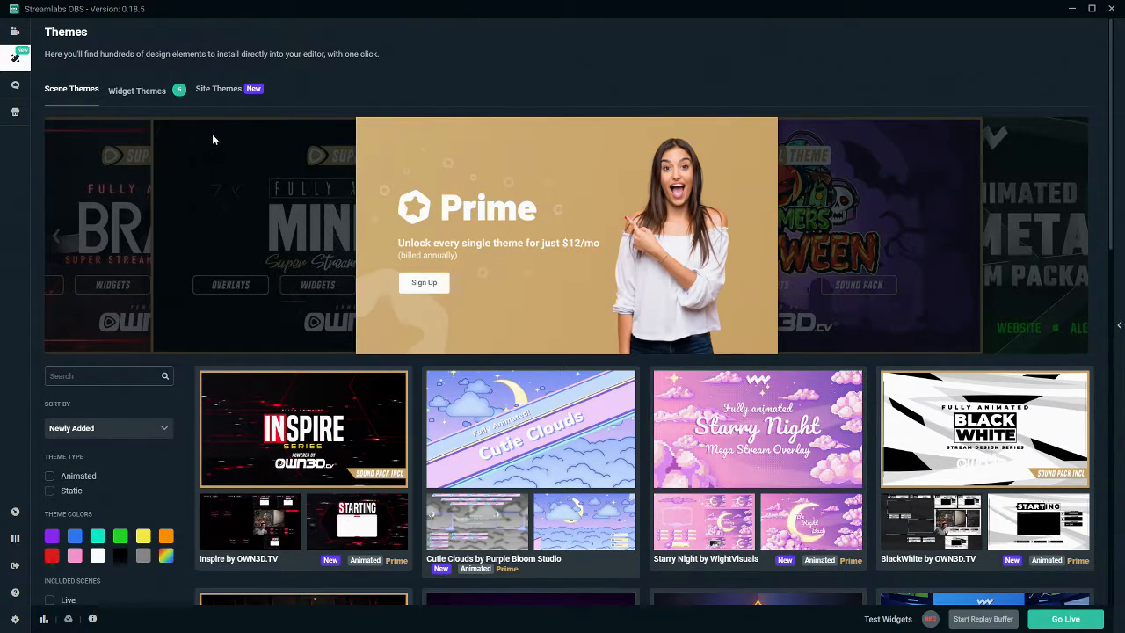
pyautogui.click(141, 91)
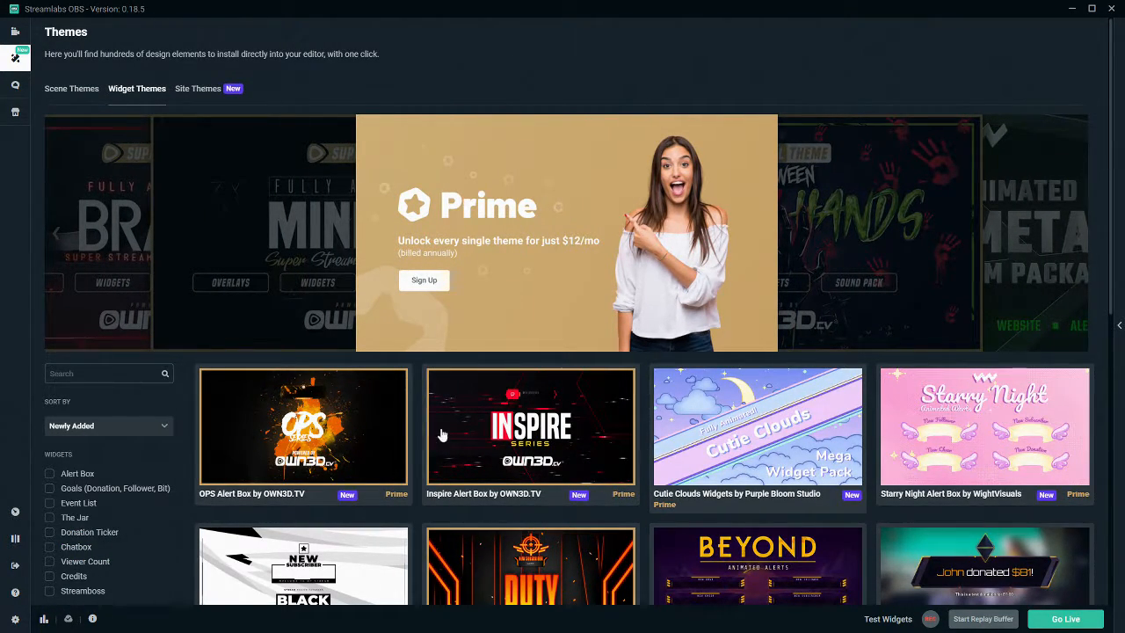
pyautogui.click(78, 88)
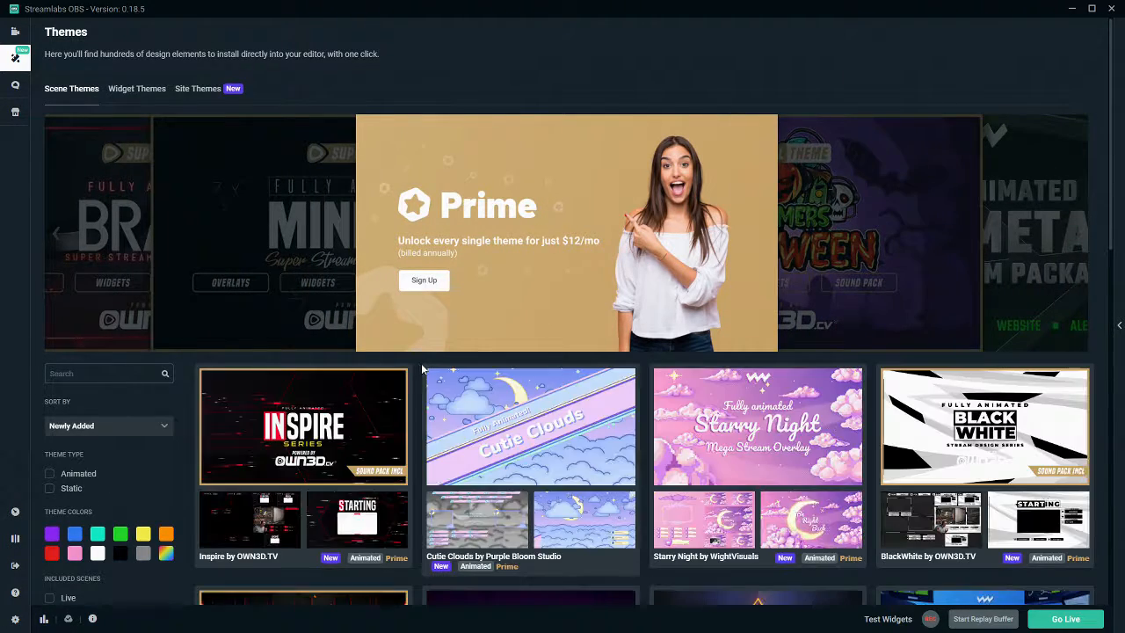
pyautogui.scroll(-1, 626, 382)
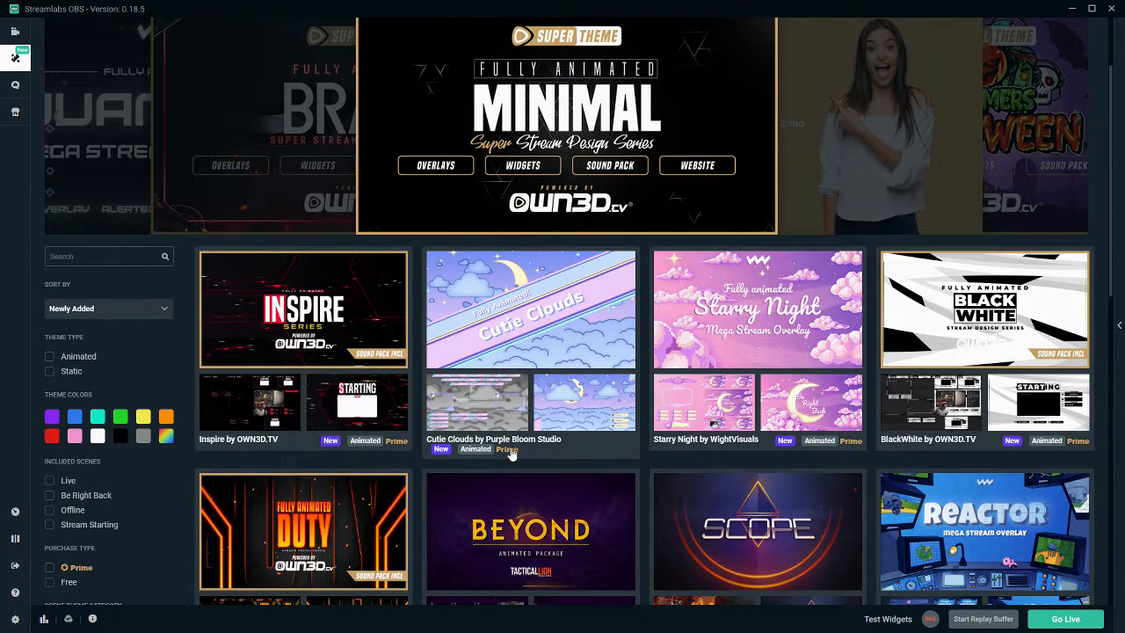
# Try to install the Inspire by OWN3D.TV scene theme, and close the Streamlabs Prime page after viewing its pricing
pyautogui.click(393, 446)
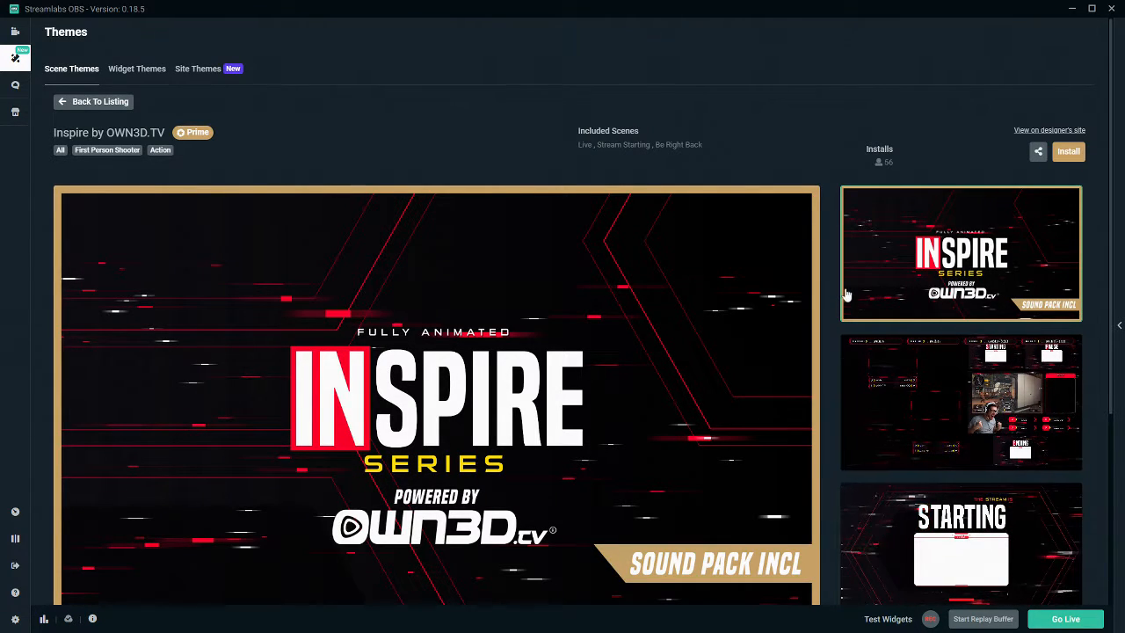
pyautogui.moveTo(1124, 23); pyautogui.dragTo(523, 62)
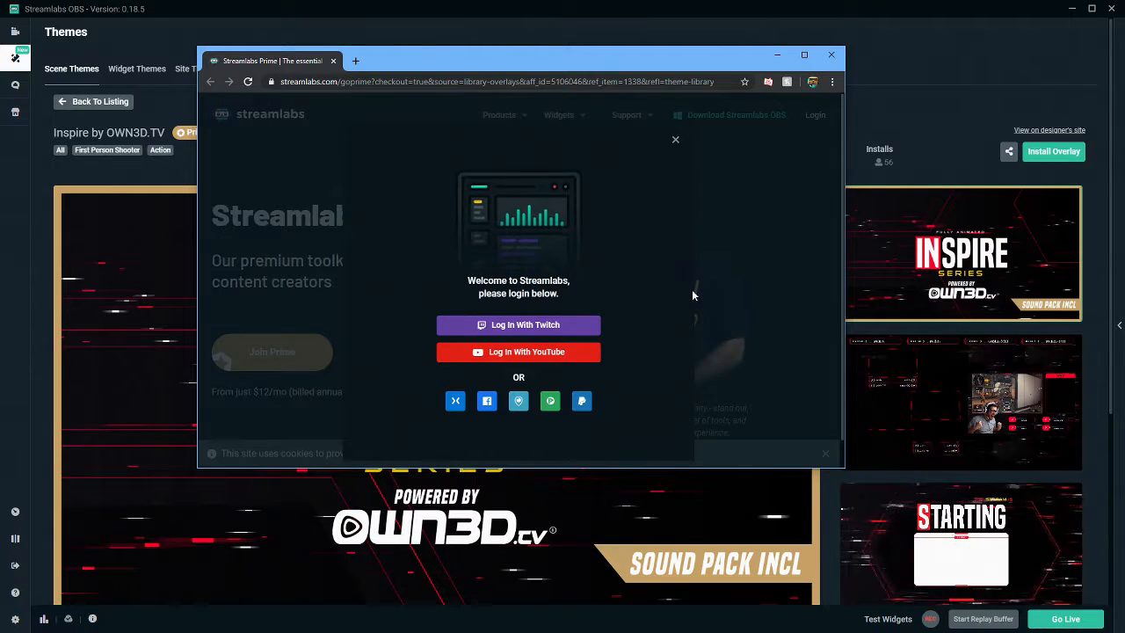
pyautogui.click(675, 143)
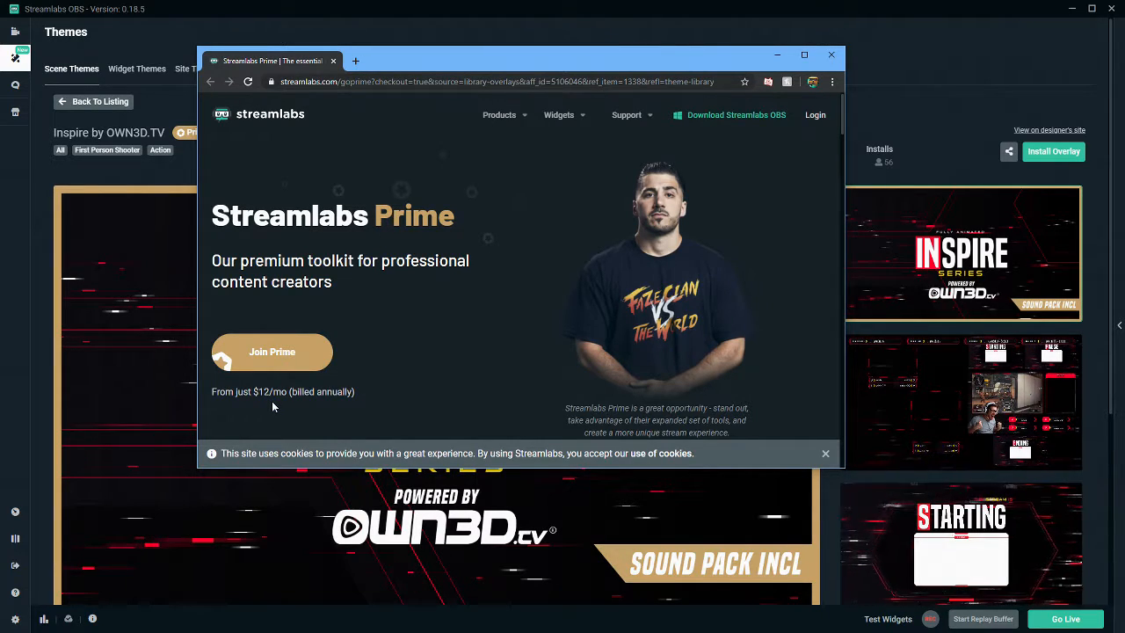
pyautogui.click(831, 56)
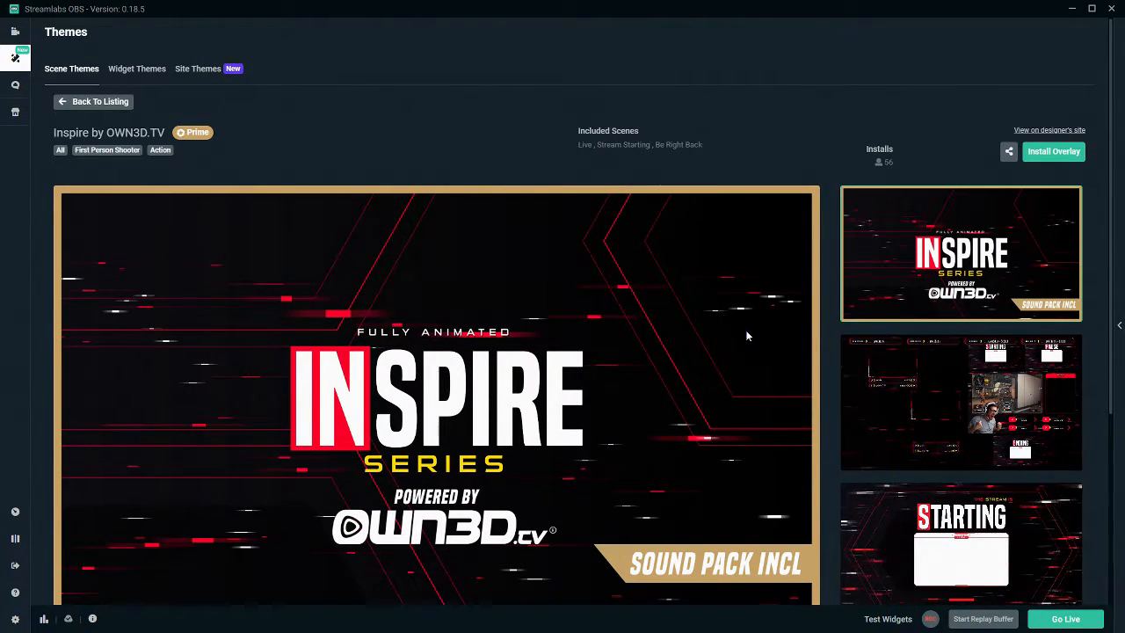
# Examine the Inspire theme's starting screen and overlay overview previews, and return to the scene theme listing
pyautogui.scroll(-1, 955, 425)
pyautogui.click(914, 444)
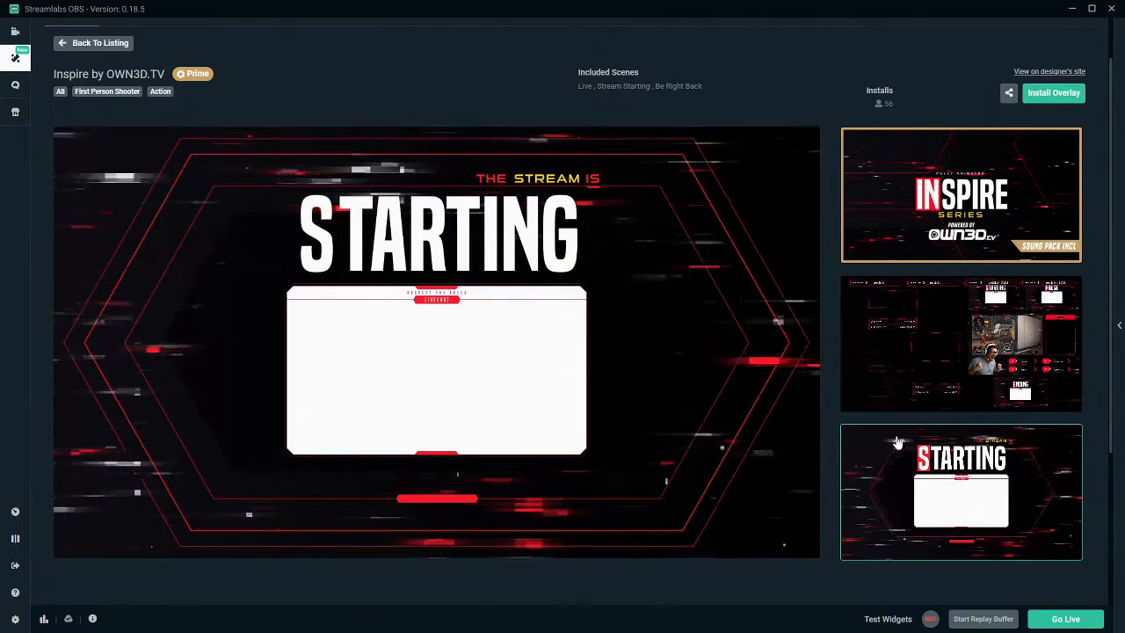
pyautogui.scroll(-1, 896, 422)
pyautogui.scroll(-1, 896, 422)
pyautogui.click(902, 281)
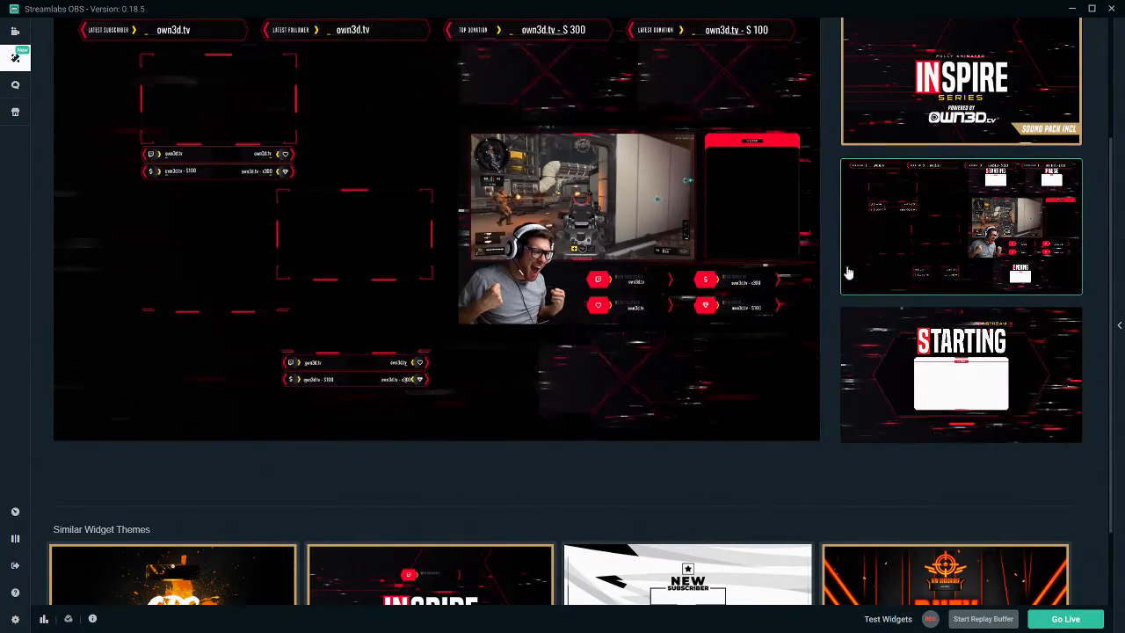
pyautogui.scroll(1, 864, 290)
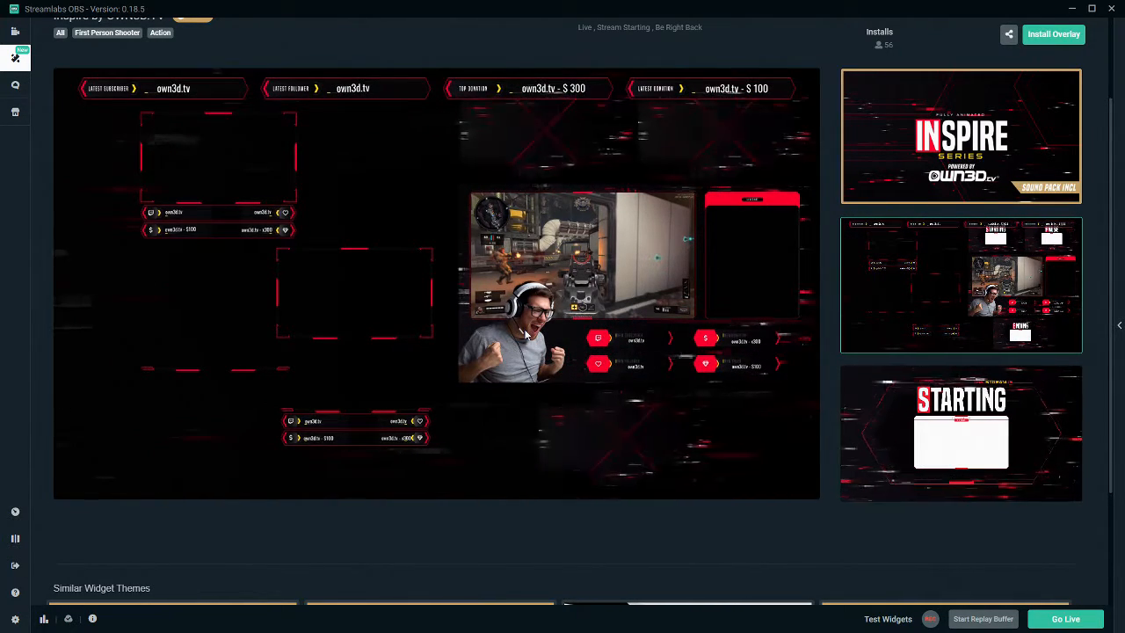
pyautogui.scroll(3, 525, 334)
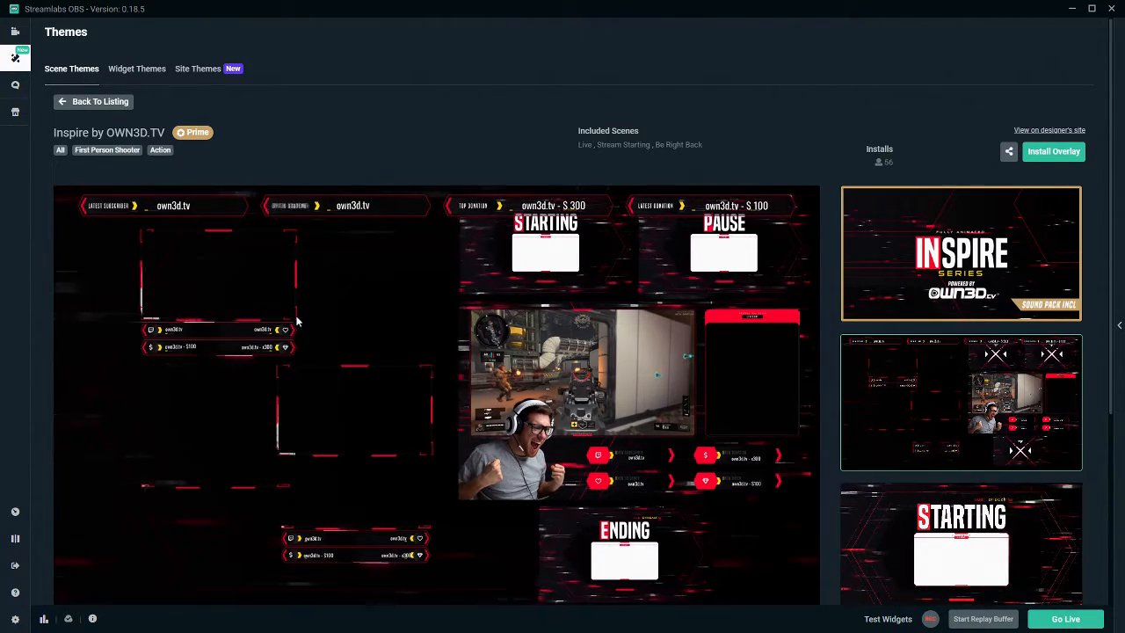
pyautogui.click(77, 104)
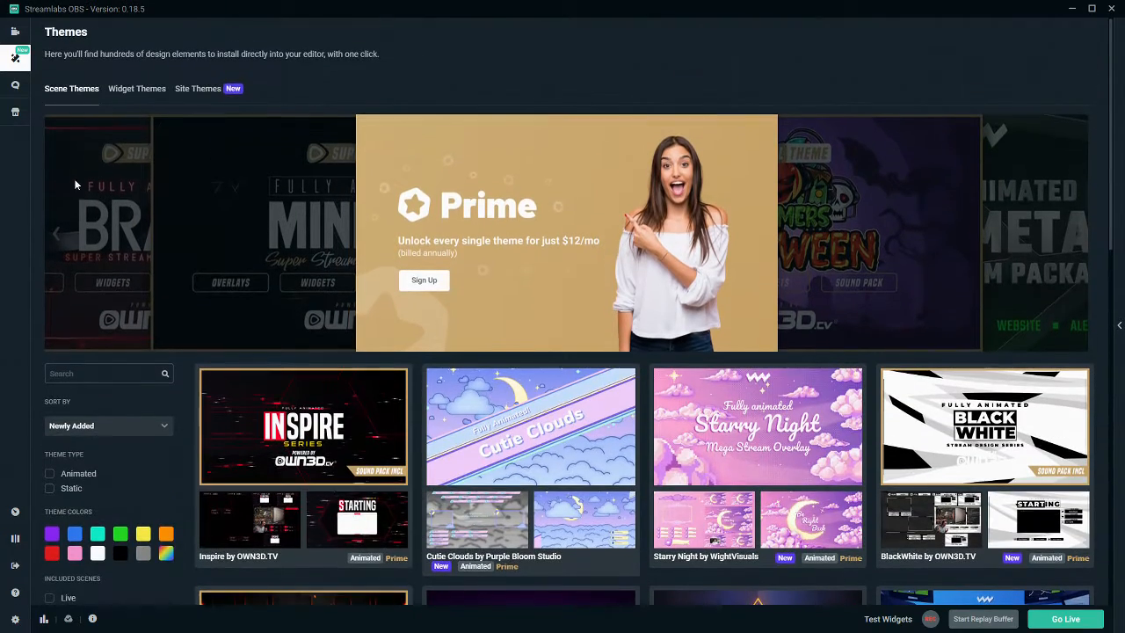
# Filter the scene themes to the Free purchase type and browse the first and second pages of themes
pyautogui.scroll(-4, 211, 466)
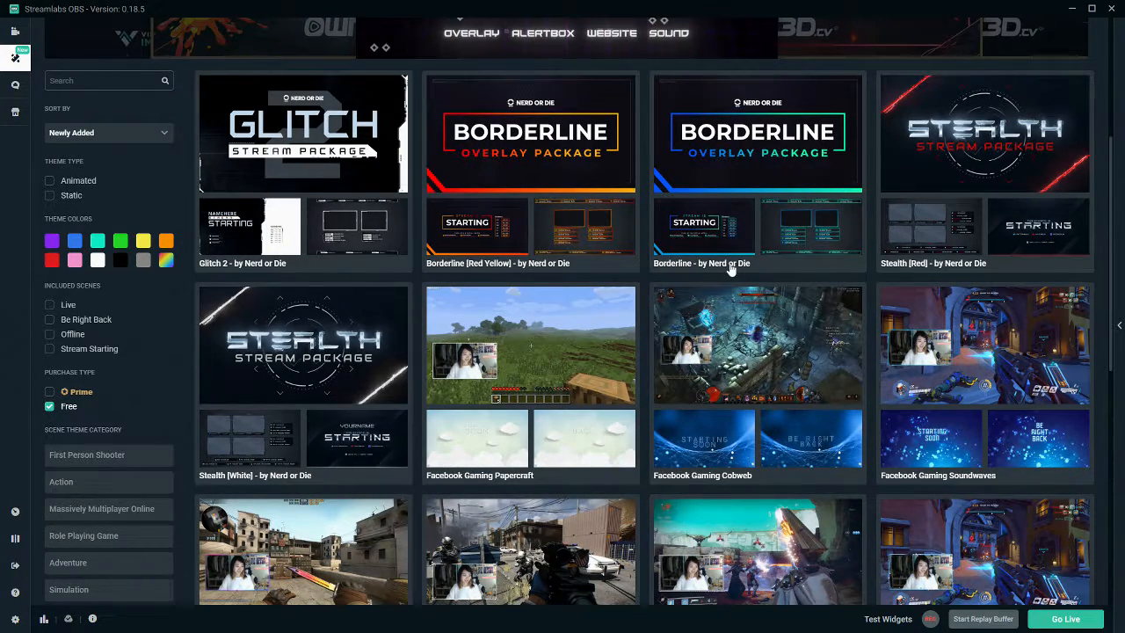
pyautogui.scroll(-2, 729, 269)
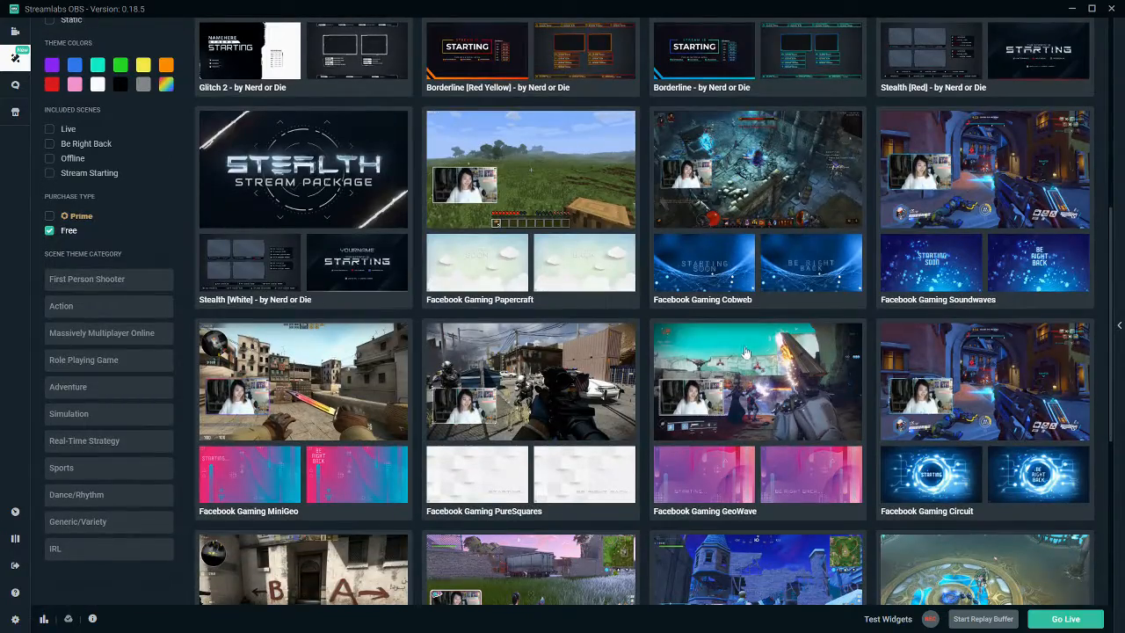
pyautogui.scroll(-5, 745, 353)
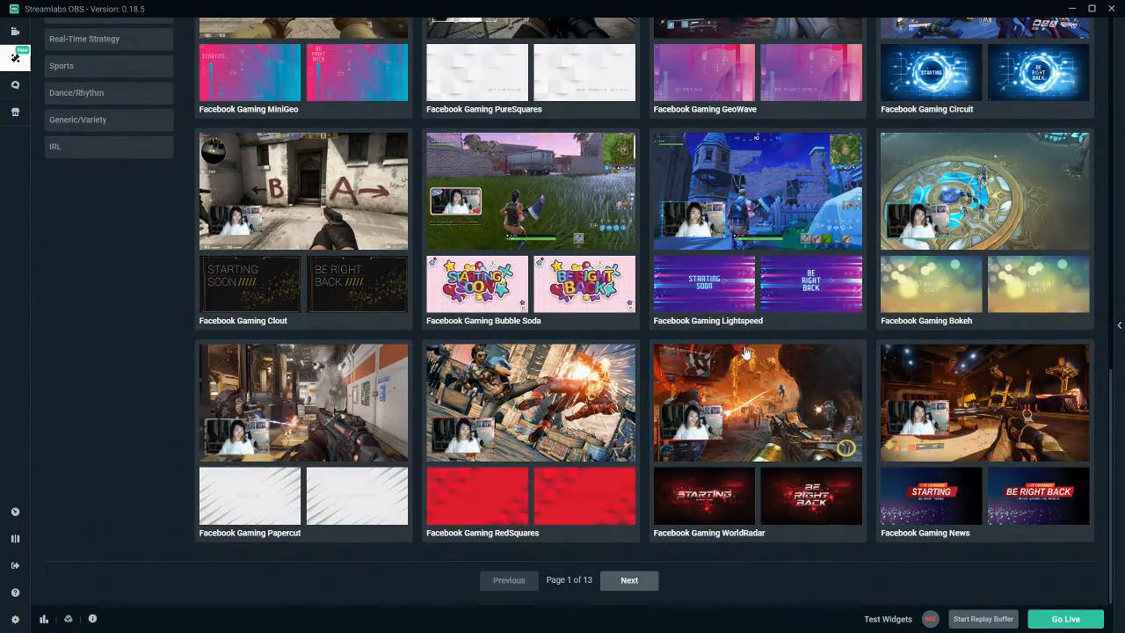
pyautogui.click(629, 581)
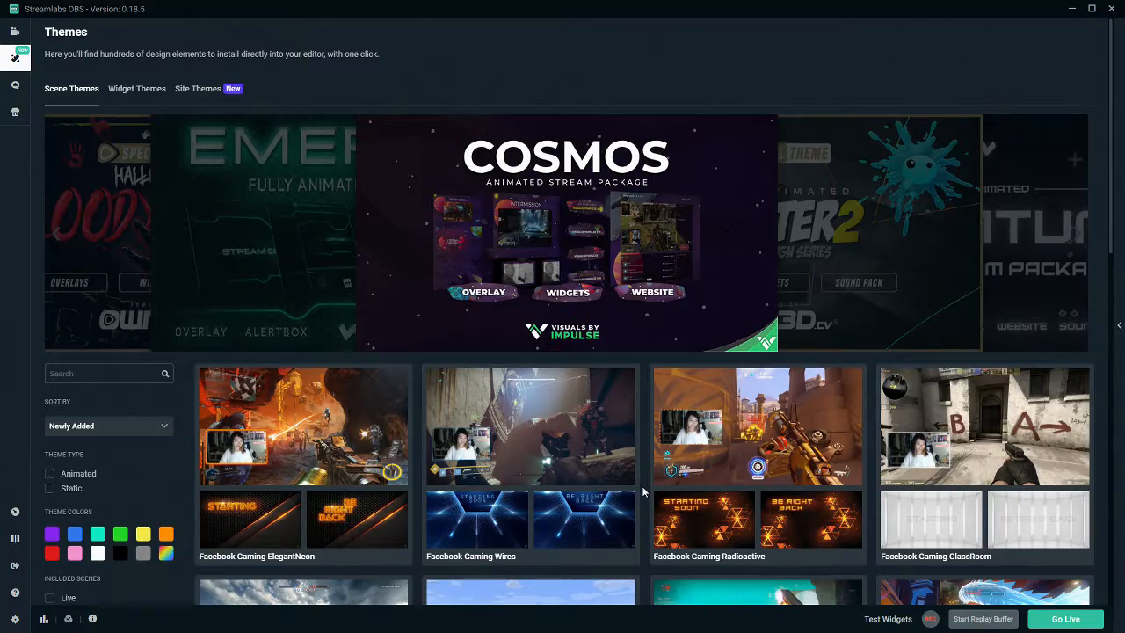
pyautogui.scroll(-4, 643, 492)
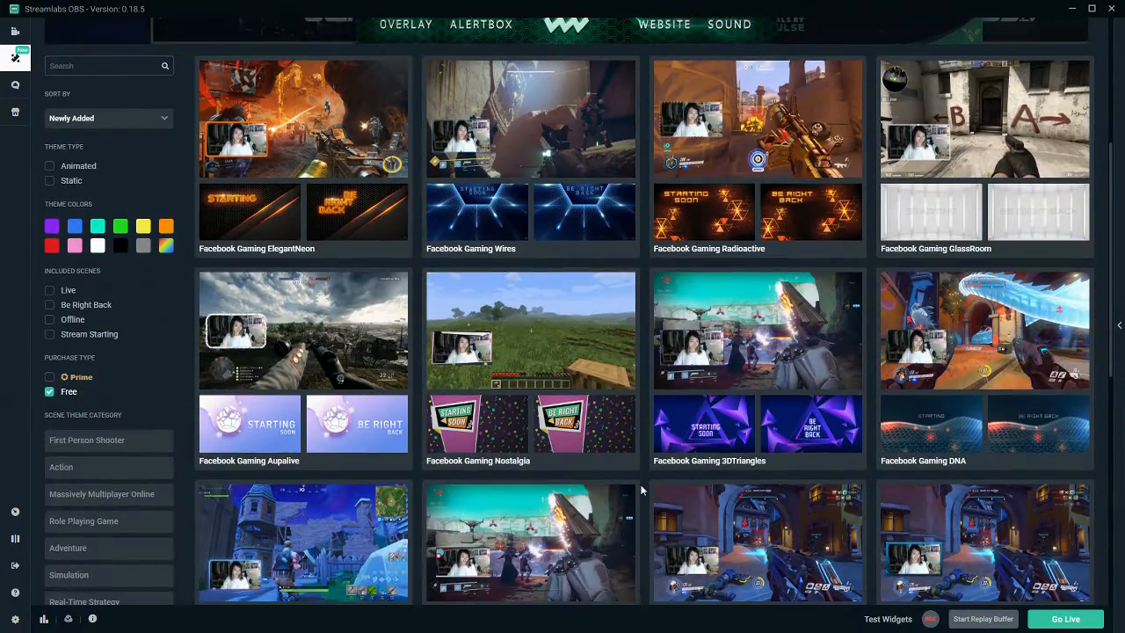
pyautogui.scroll(-3, 643, 493)
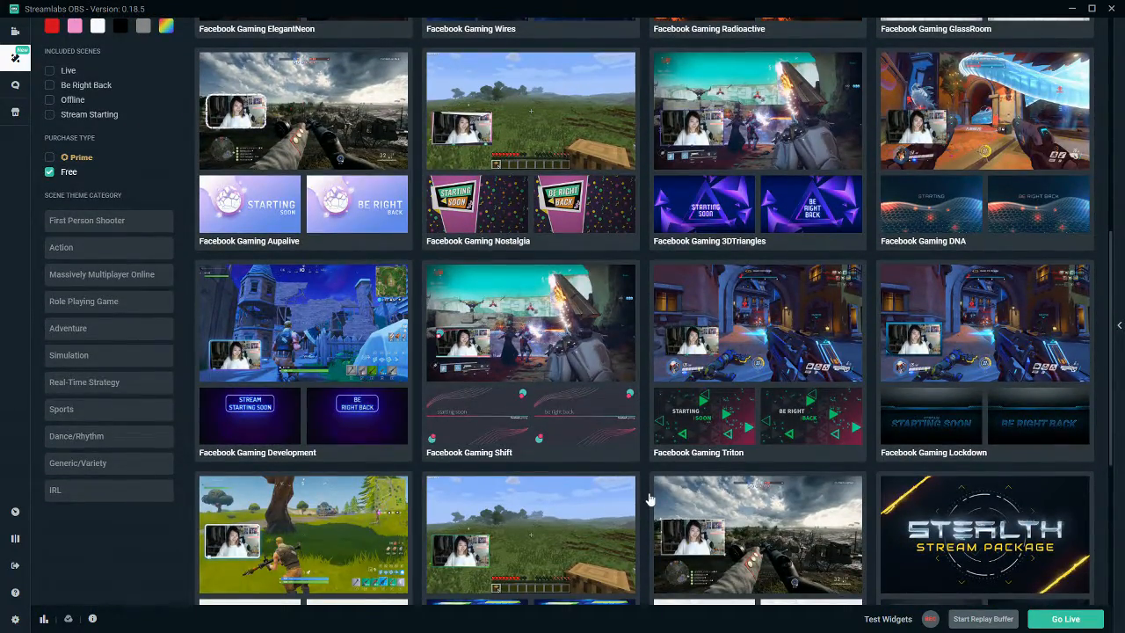
# Open the free Arcade Pop theme by Nerd or Die and examine its stream starting, overlay, just chatting and stream ending previews
pyautogui.scroll(-5, 649, 500)
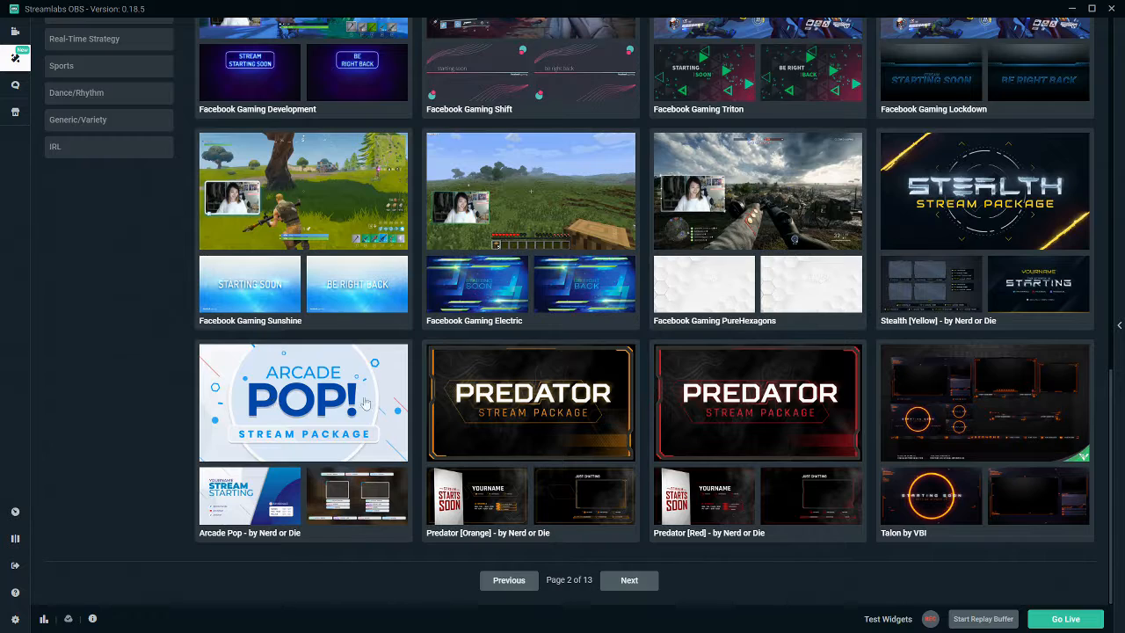
pyautogui.click(305, 425)
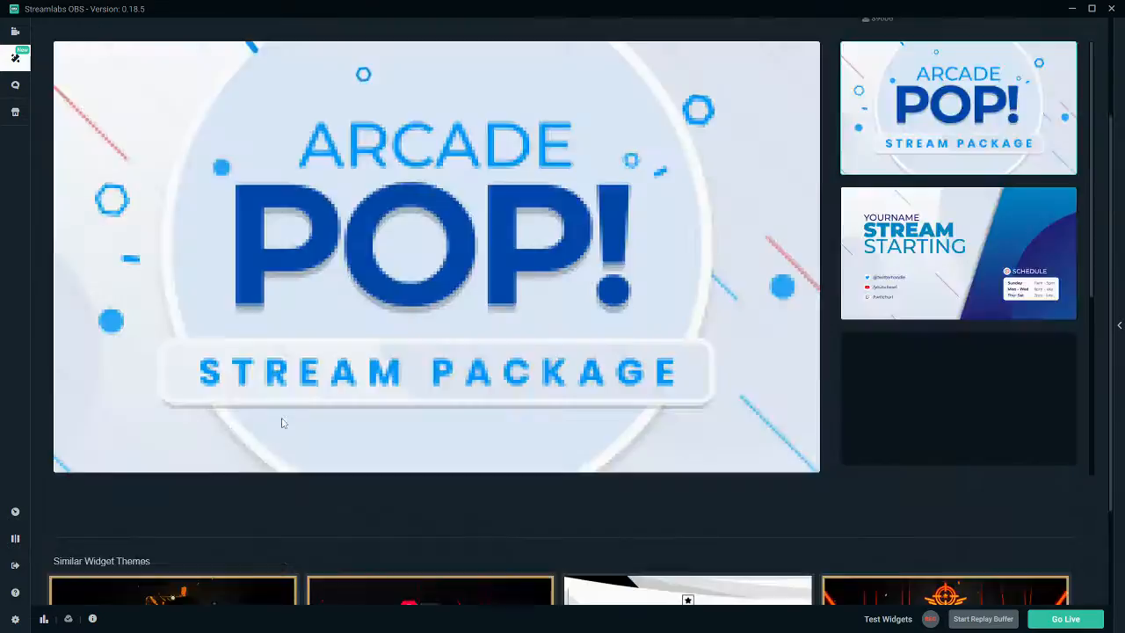
pyautogui.scroll(-1, 699, 340)
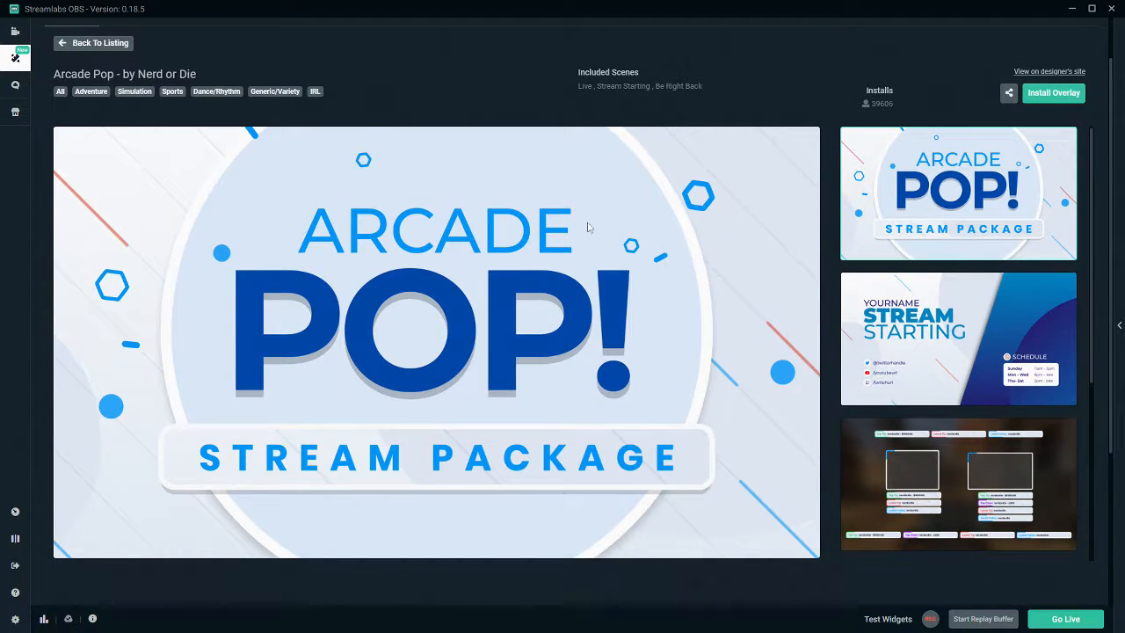
pyautogui.click(988, 349)
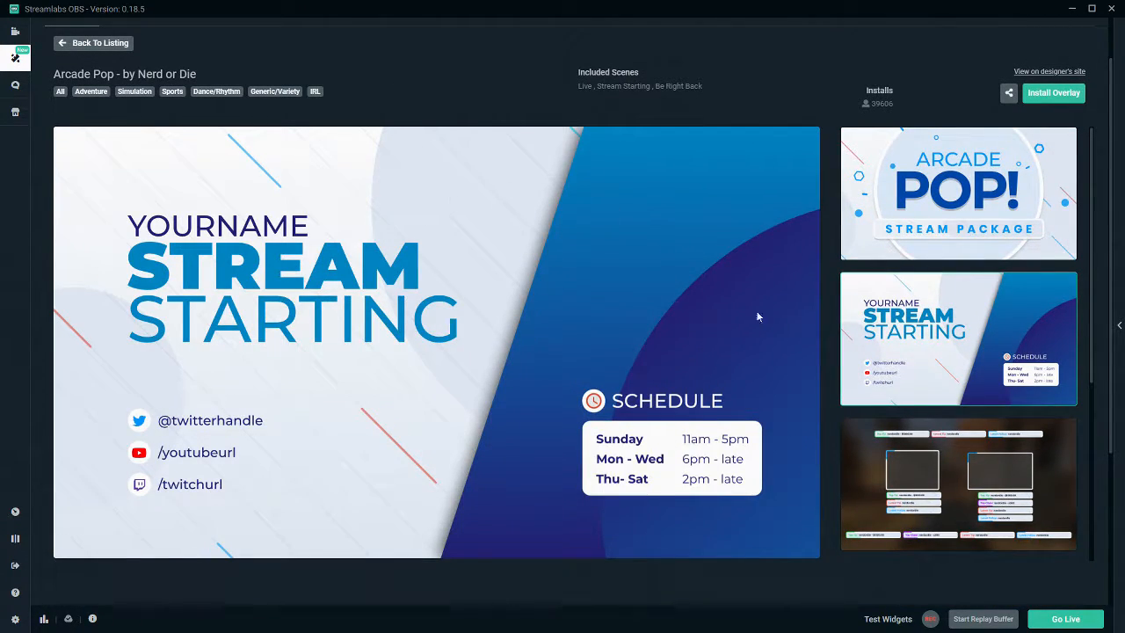
pyautogui.click(985, 458)
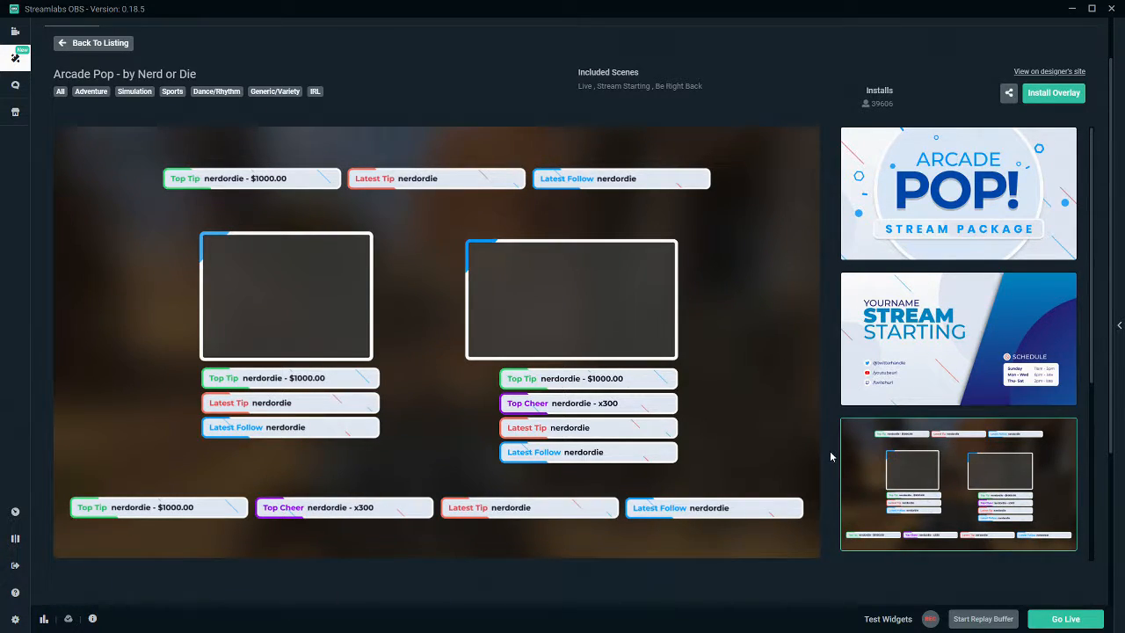
pyautogui.scroll(-3, 848, 454)
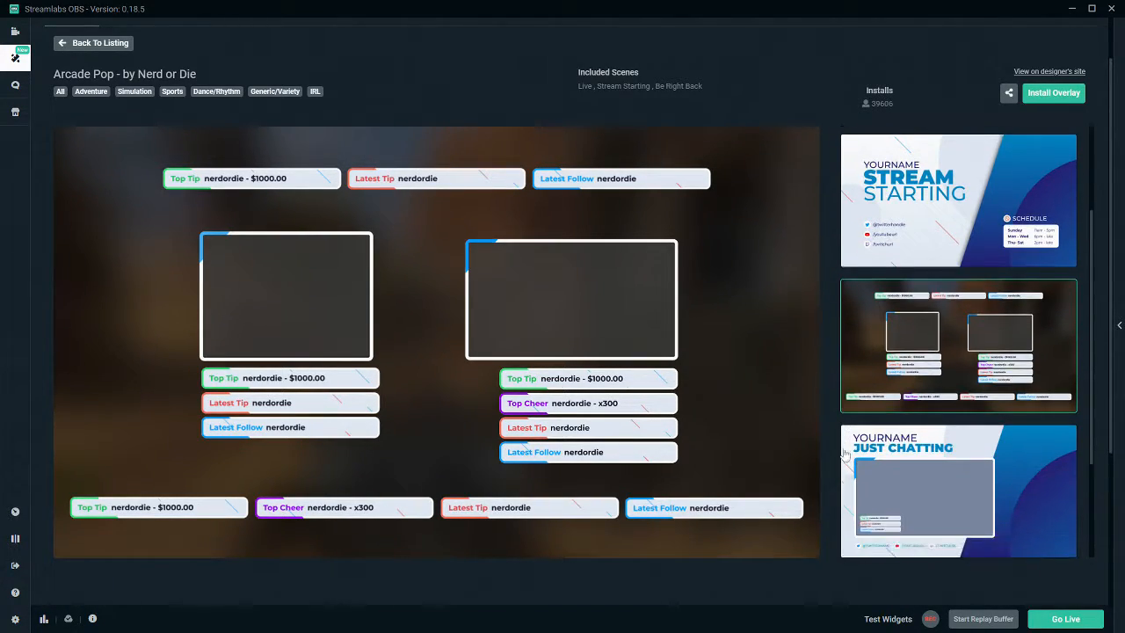
pyautogui.click(949, 438)
pyautogui.scroll(-1, 950, 438)
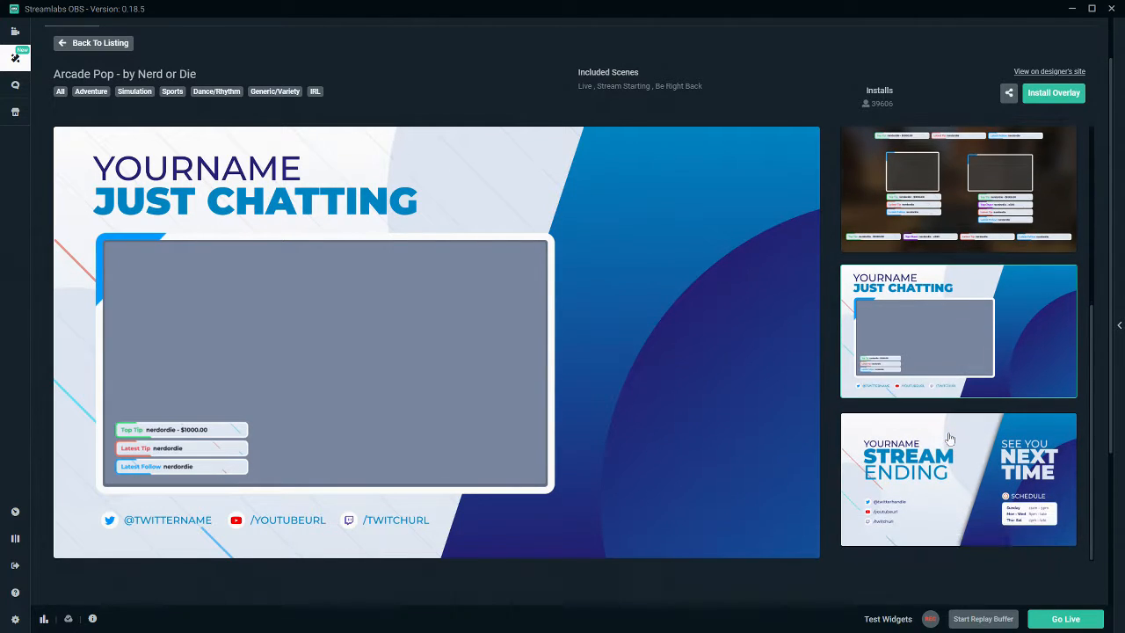
pyautogui.click(965, 449)
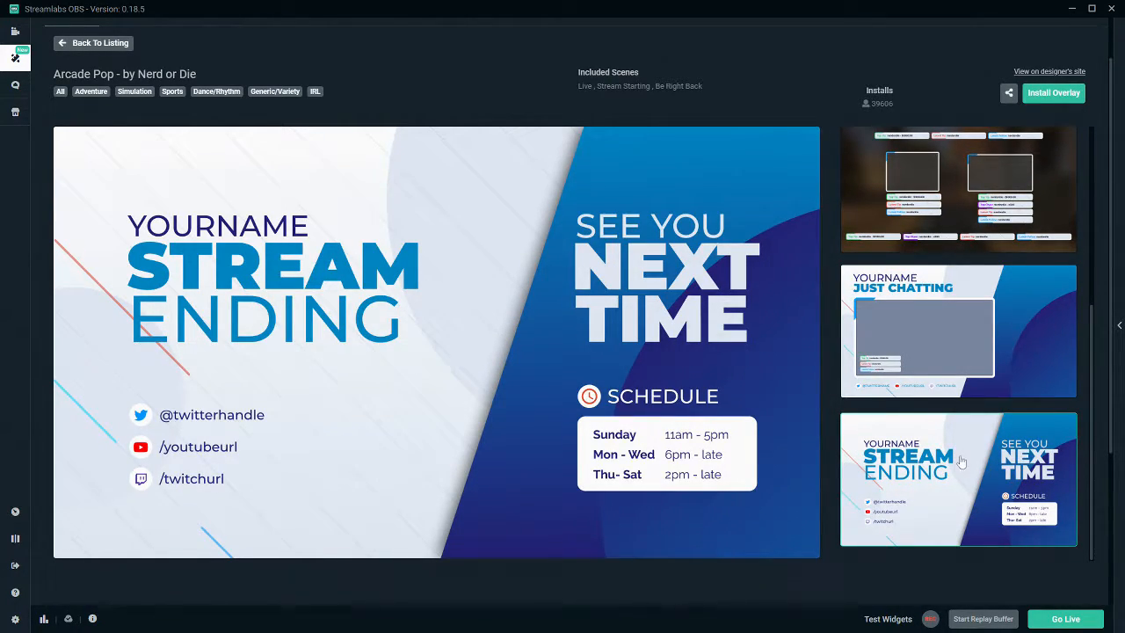
# Return to the Arcade Pop cover preview and install the overlay
pyautogui.scroll(5, 961, 461)
pyautogui.scroll(1, 974, 299)
pyautogui.click(966, 282)
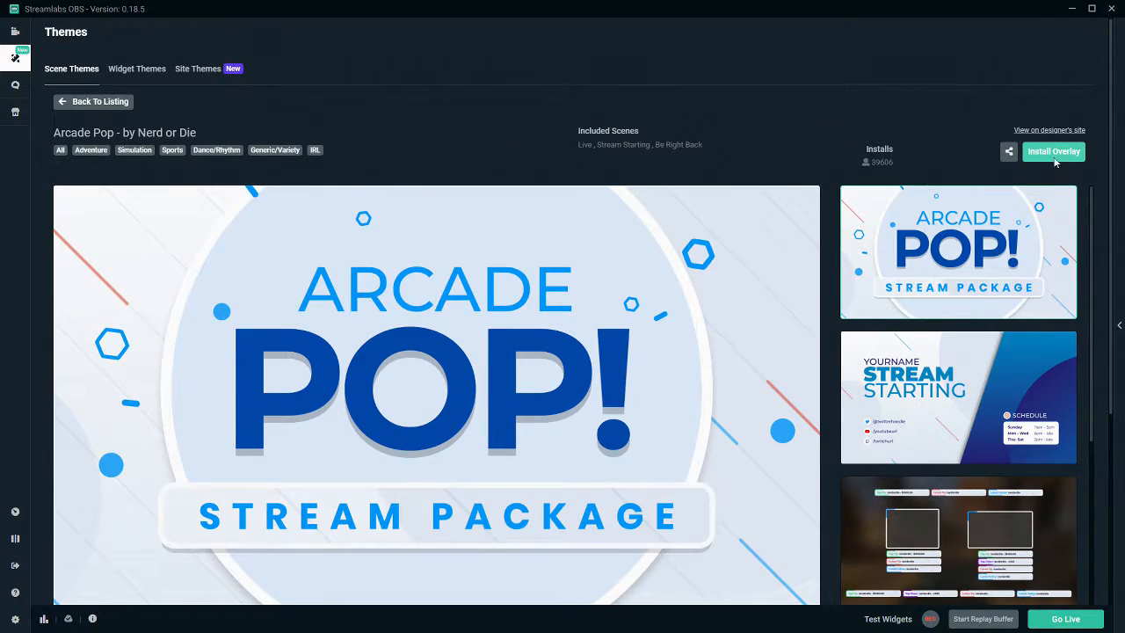
pyautogui.click(1054, 153)
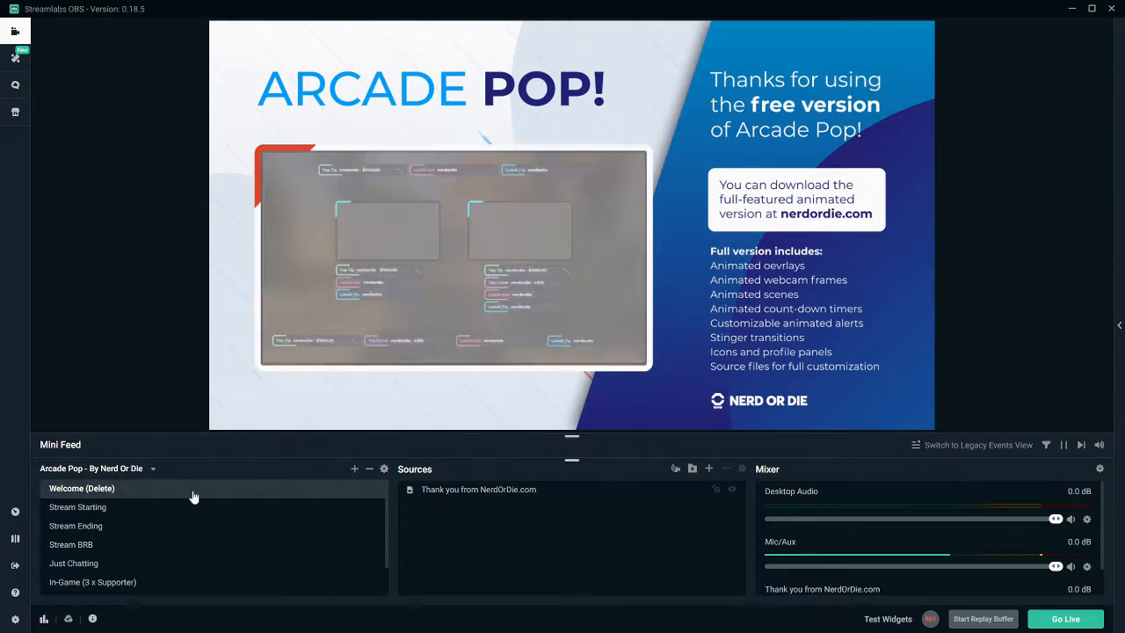
# Remove the Welcome (Delete) scene from the Arcade Pop scene collection
pyautogui.rightClick(192, 495)
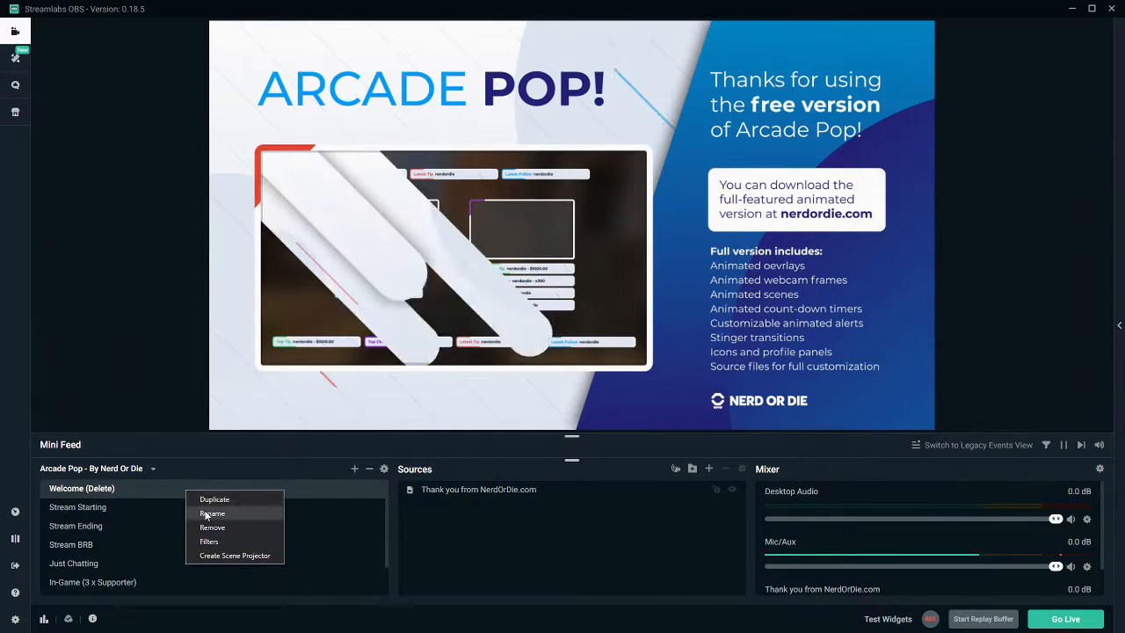
pyautogui.click(208, 525)
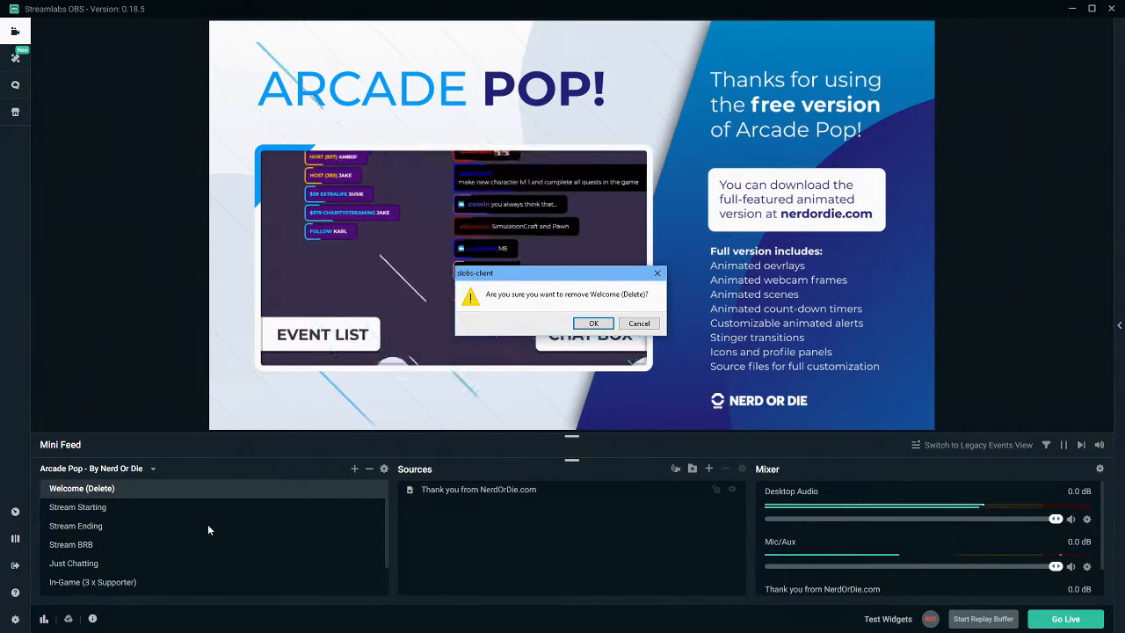
pyautogui.click(586, 323)
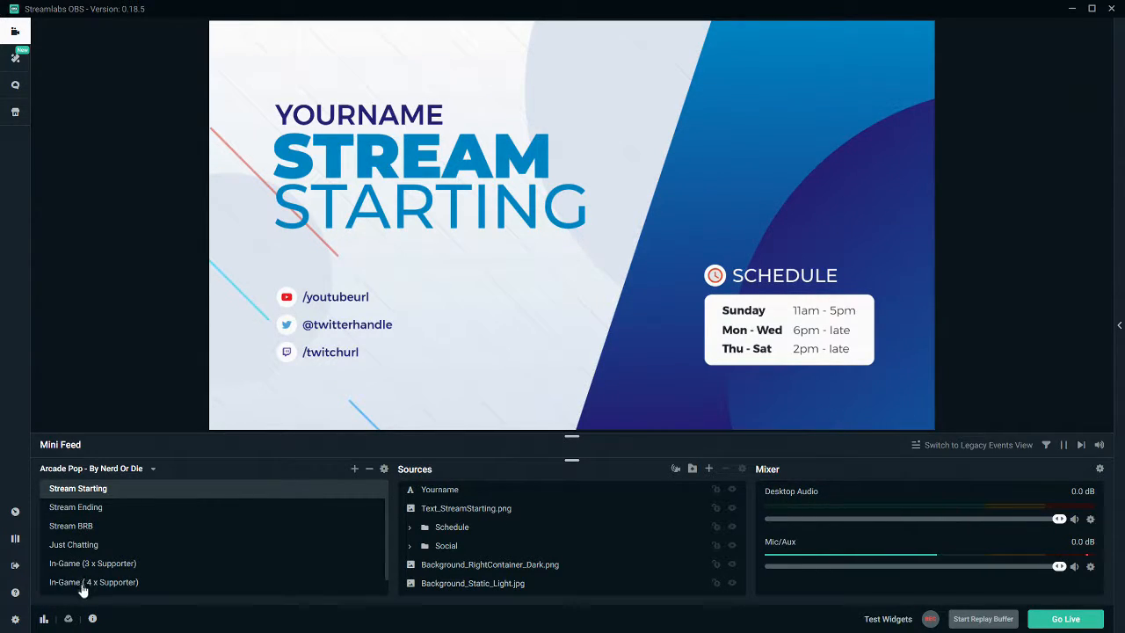
# Look through the Arcade Pop scenes from Stream Ending to In-Game (4 x Supporter) and back to Stream Starting
pyautogui.click(76, 509)
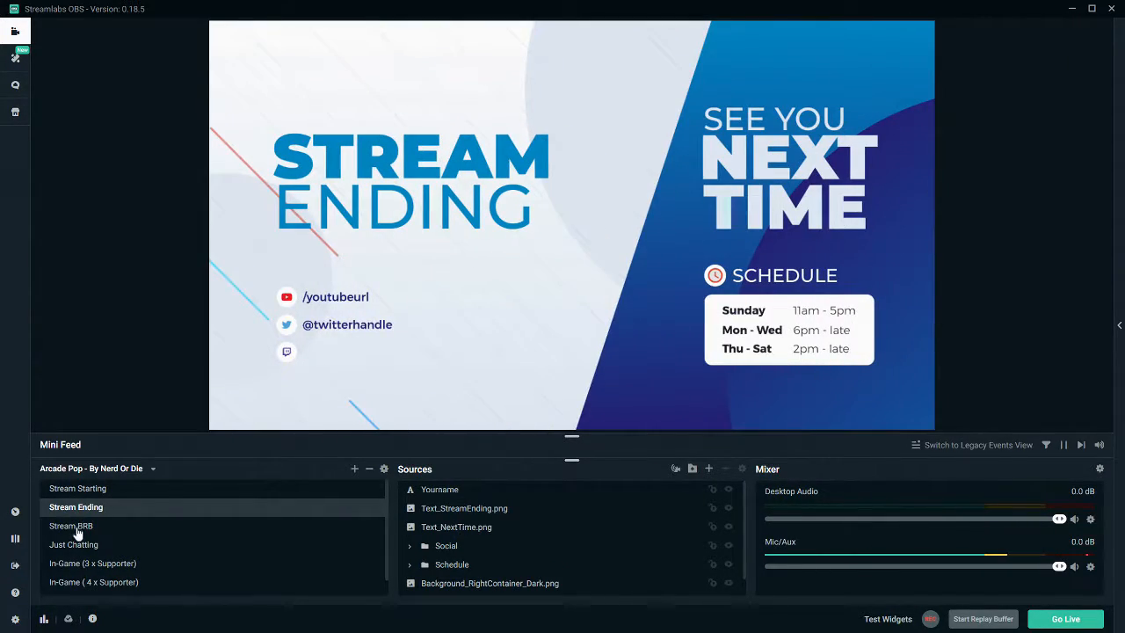
pyautogui.click(78, 527)
pyautogui.click(79, 547)
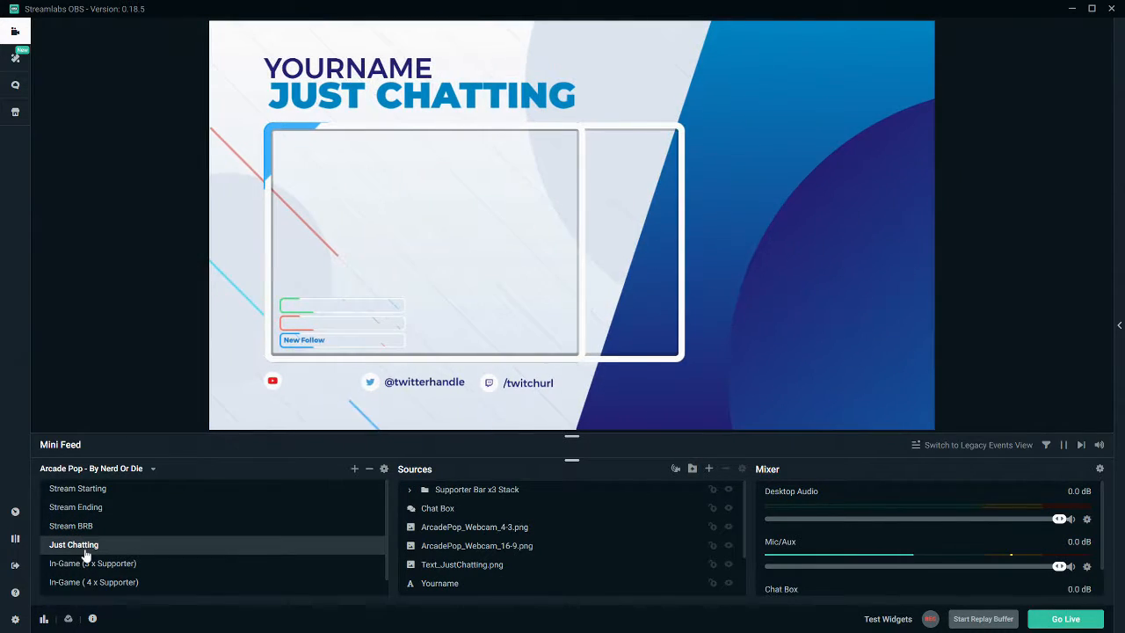
pyautogui.click(82, 565)
pyautogui.click(81, 586)
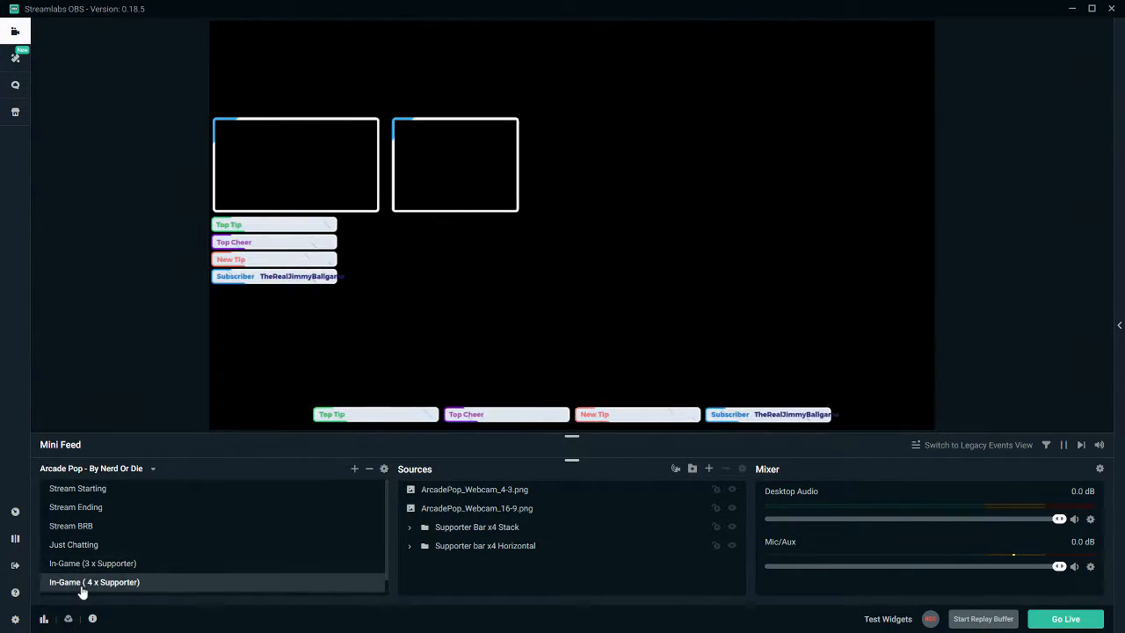
pyautogui.click(76, 564)
pyautogui.click(76, 545)
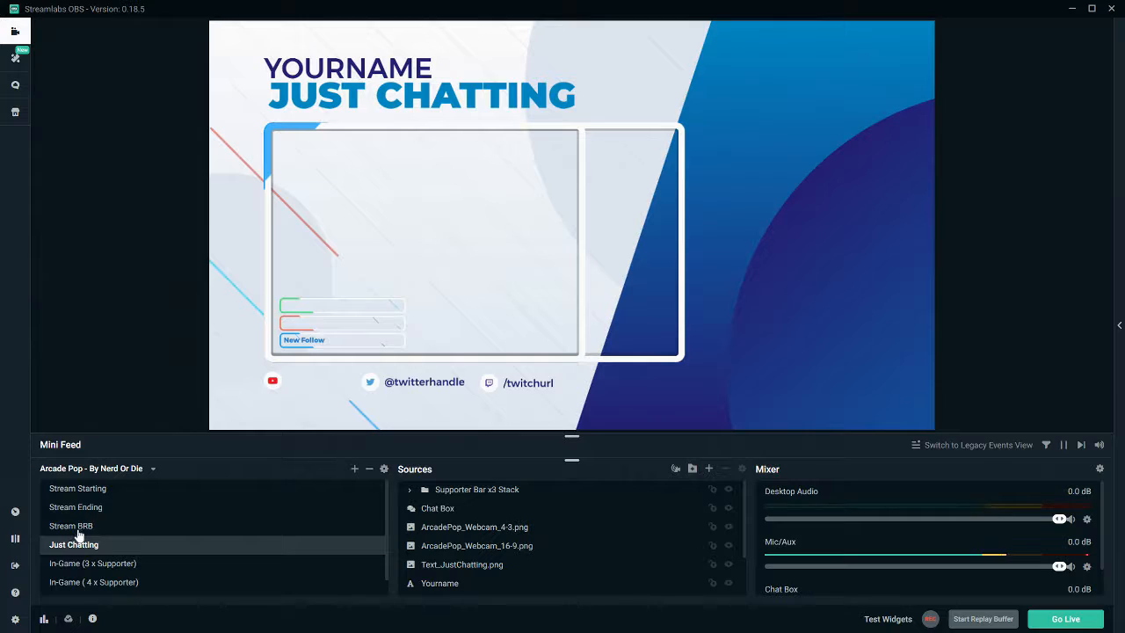
pyautogui.click(78, 527)
pyautogui.click(79, 502)
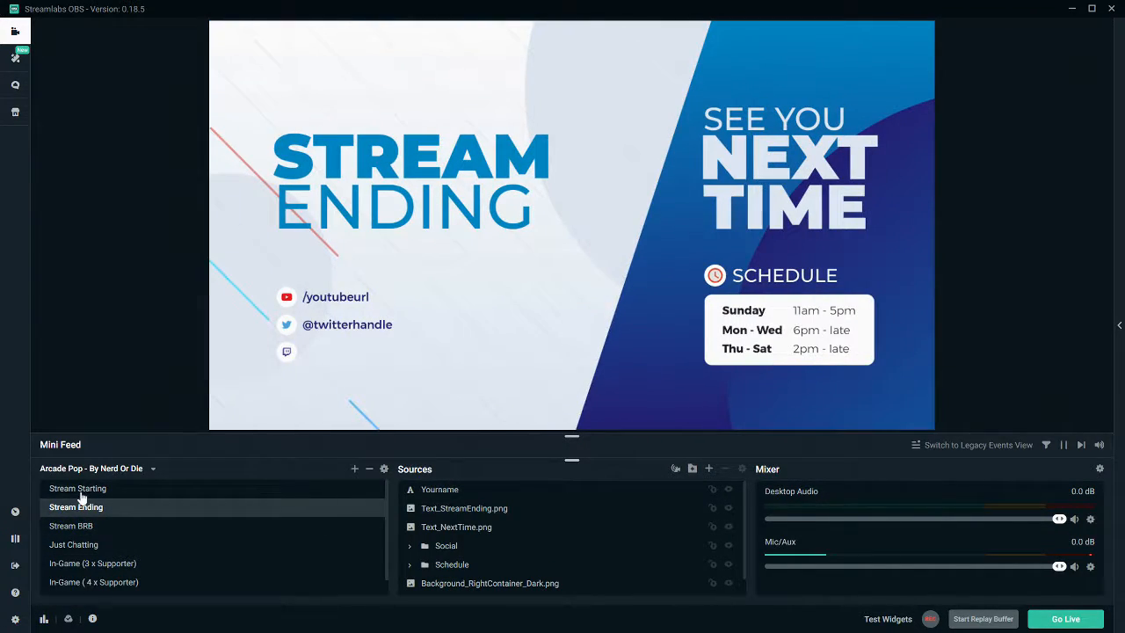
pyautogui.click(81, 490)
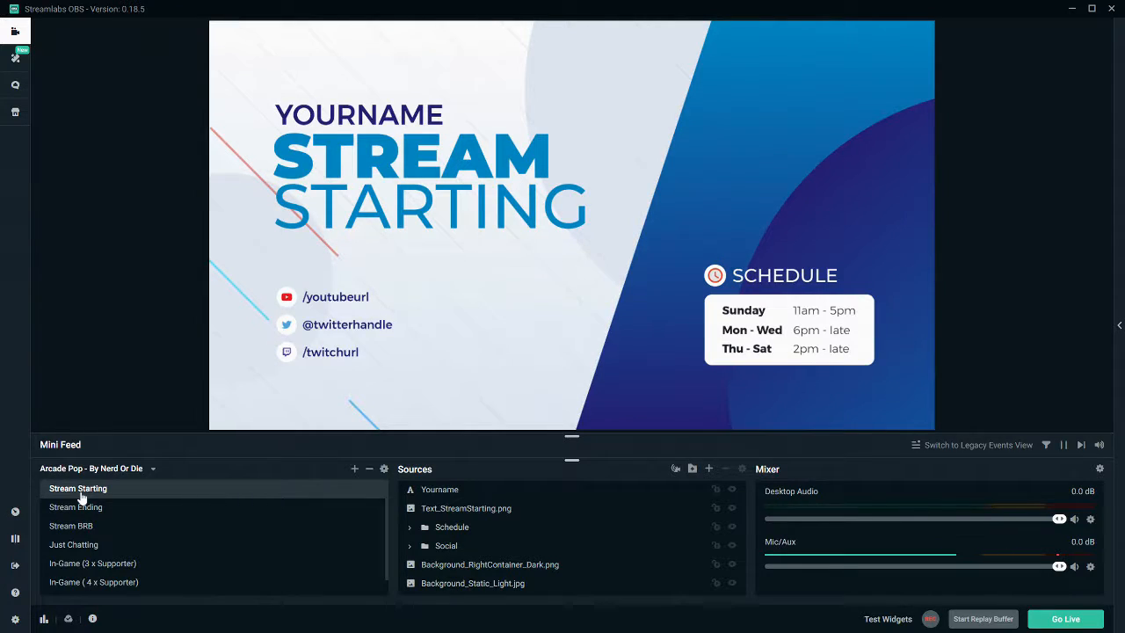
# Review the transition types for the Global Transition, change its duration, and save the scene transition settings
pyautogui.click(384, 471)
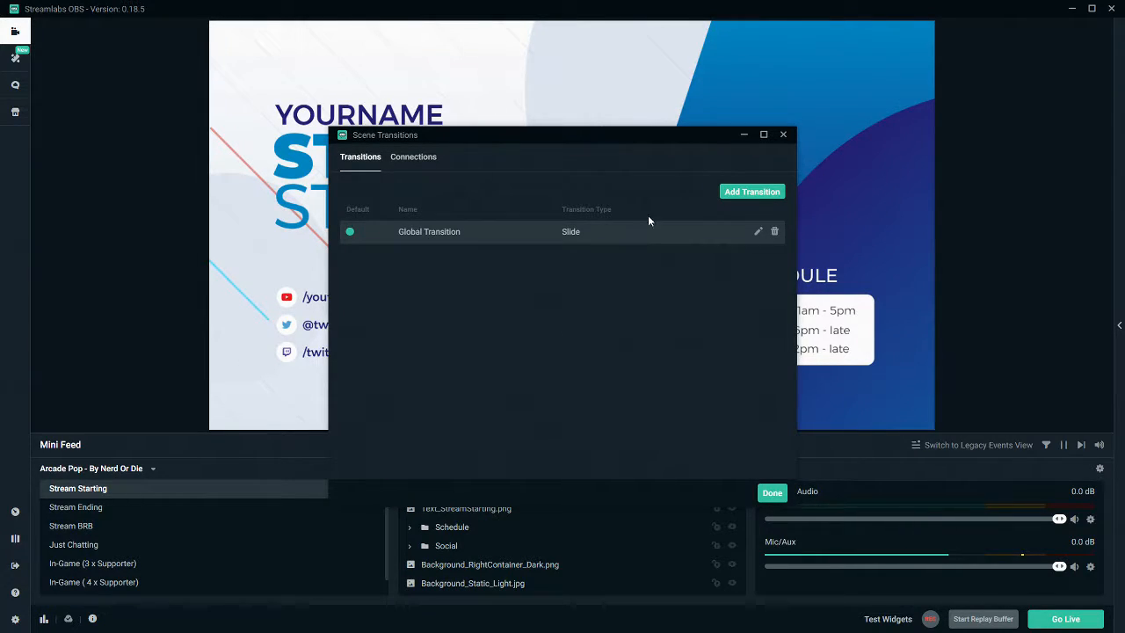
pyautogui.click(757, 231)
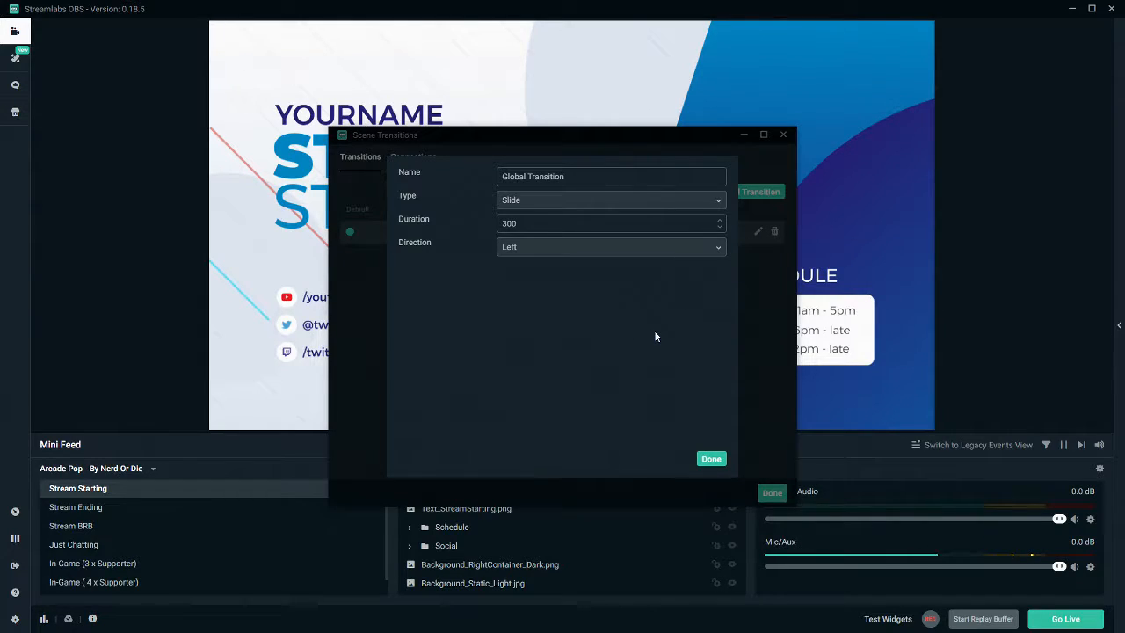
pyautogui.click(620, 200)
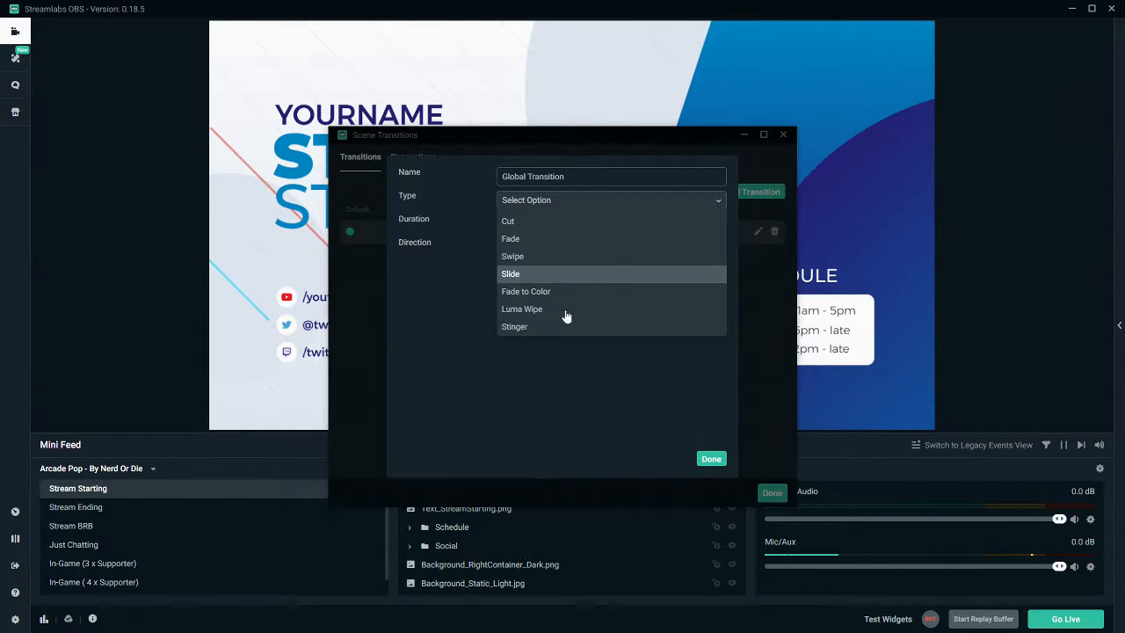
pyautogui.click(595, 393)
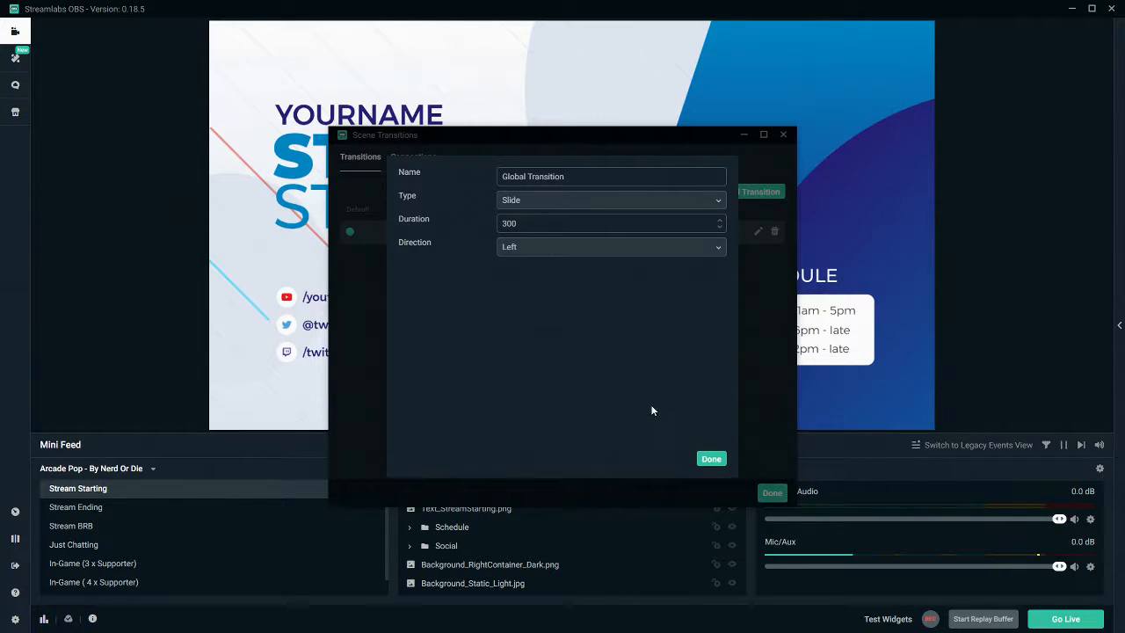
pyautogui.doubleClick(532, 222)
pyautogui.write('9')
pyautogui.click(715, 458)
pyautogui.click(779, 496)
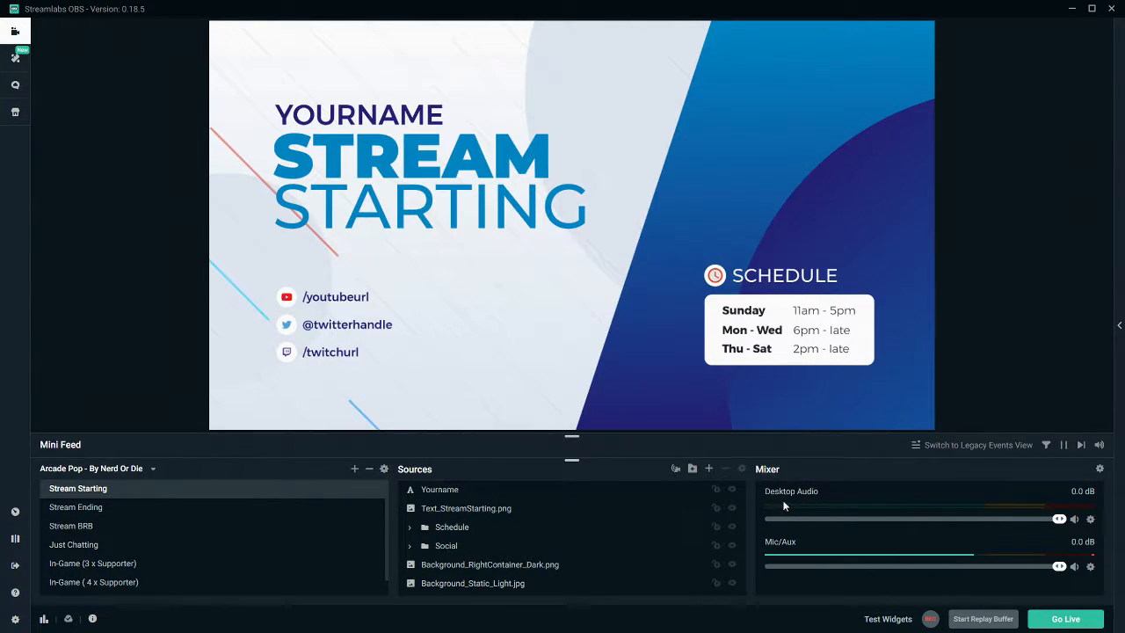
# Preview the slide transition by switching between Stream Ending, Stream BRB, Just Chatting and Stream Starting
pyautogui.click(78, 510)
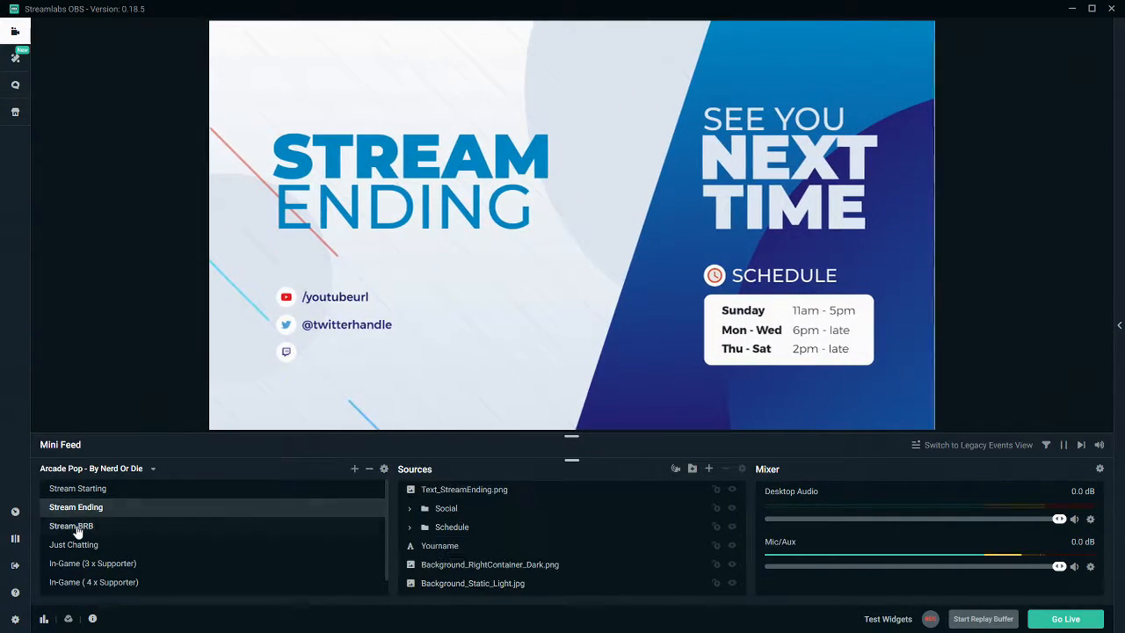
pyautogui.click(77, 527)
pyautogui.click(77, 544)
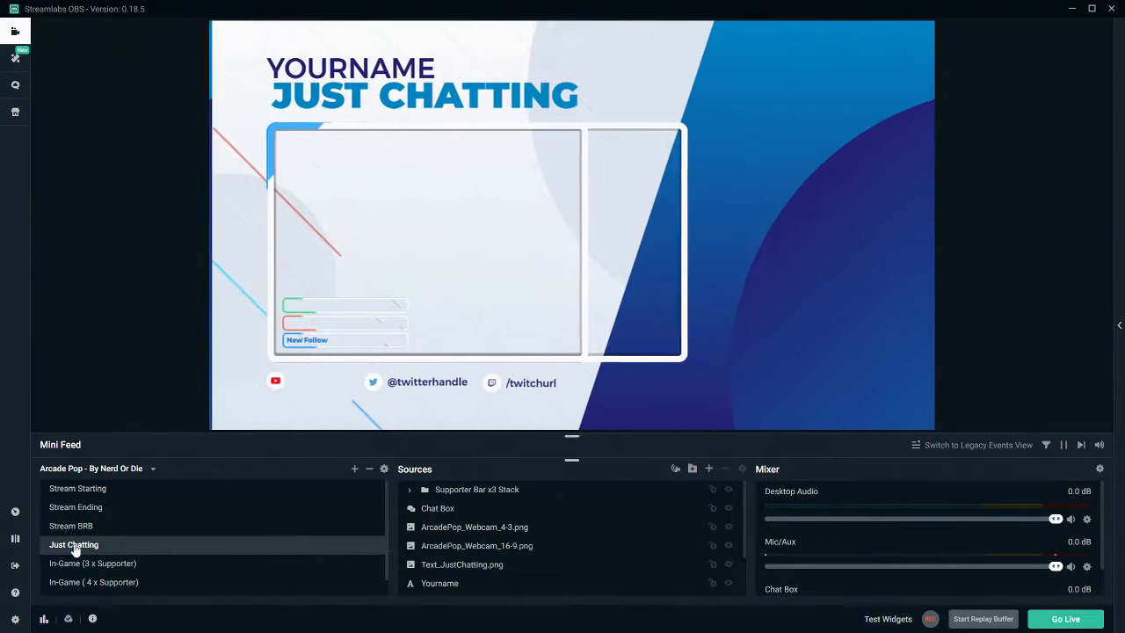
pyautogui.click(77, 507)
pyautogui.click(79, 491)
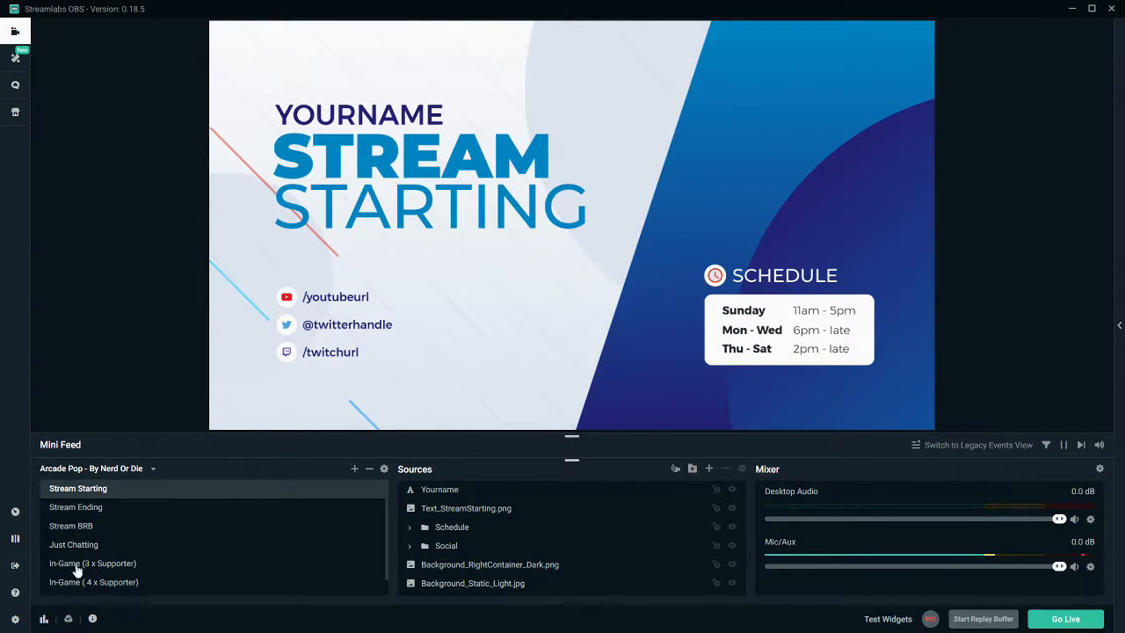
# Examine each Arcade Pop scene in order, from Stream Ending through the In-Game scenes to Social Icons
pyautogui.click(76, 509)
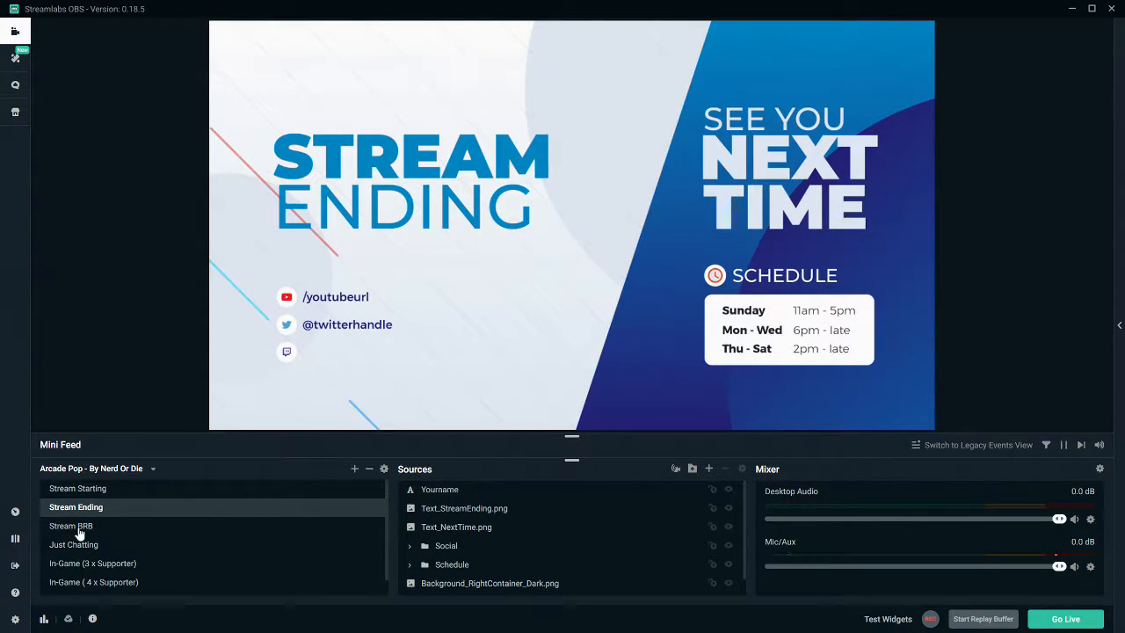
pyautogui.click(77, 527)
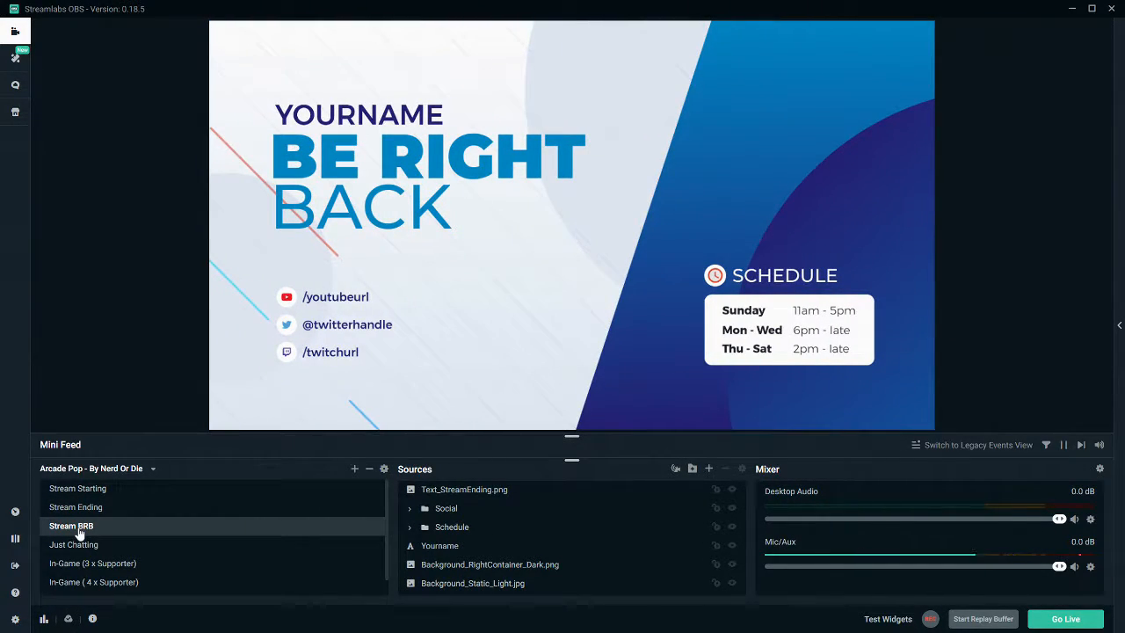
pyautogui.click(79, 547)
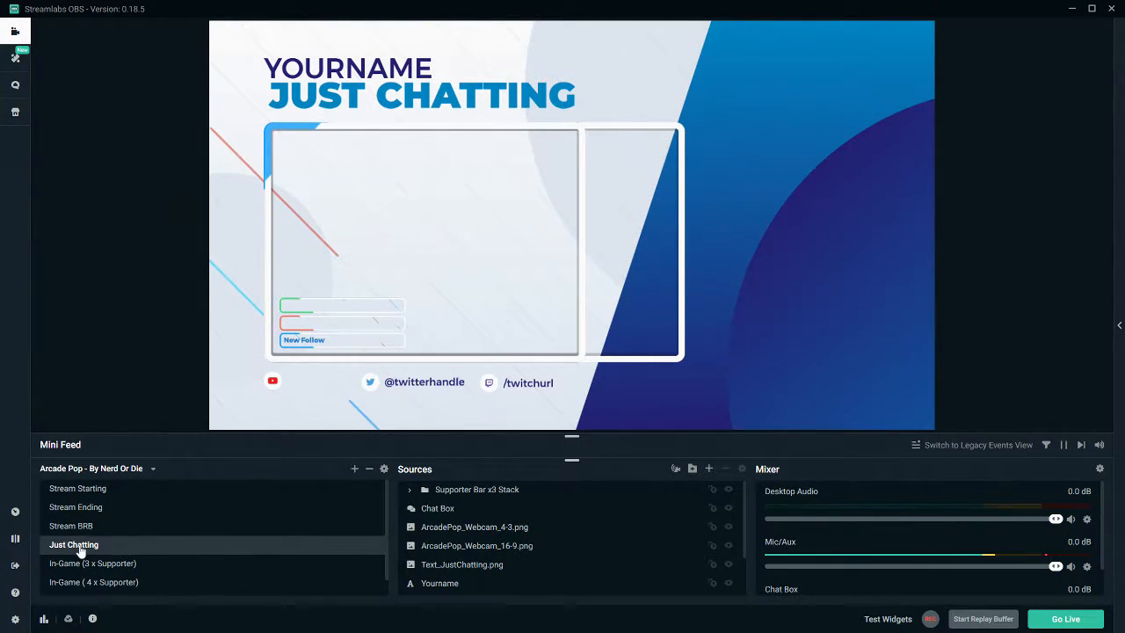
pyautogui.click(81, 565)
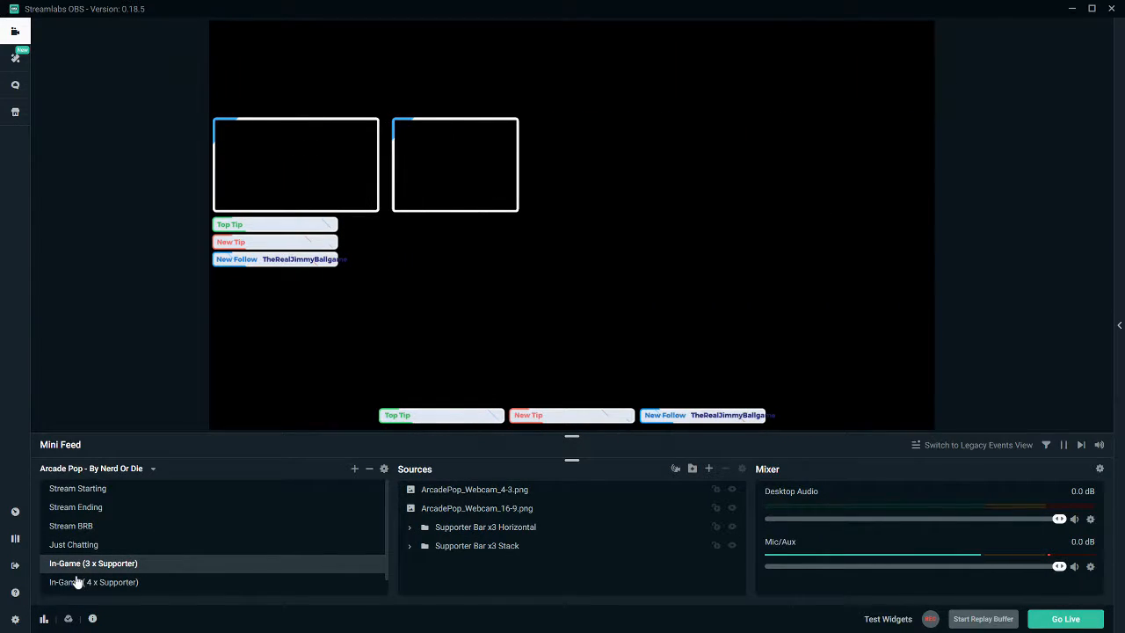
pyautogui.click(75, 582)
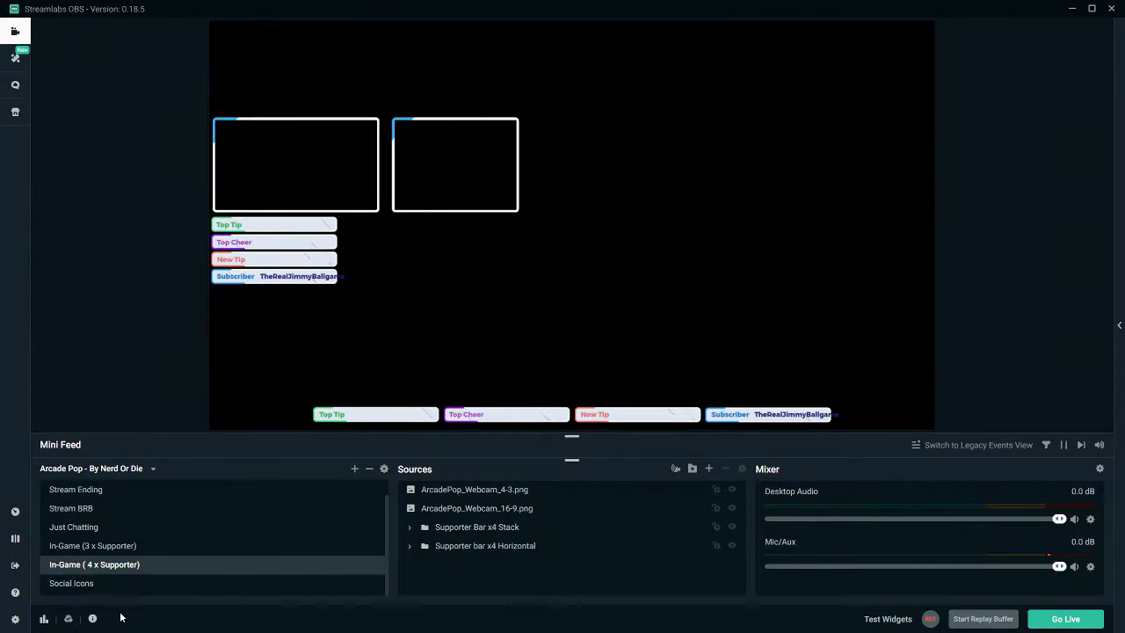
pyautogui.click(75, 585)
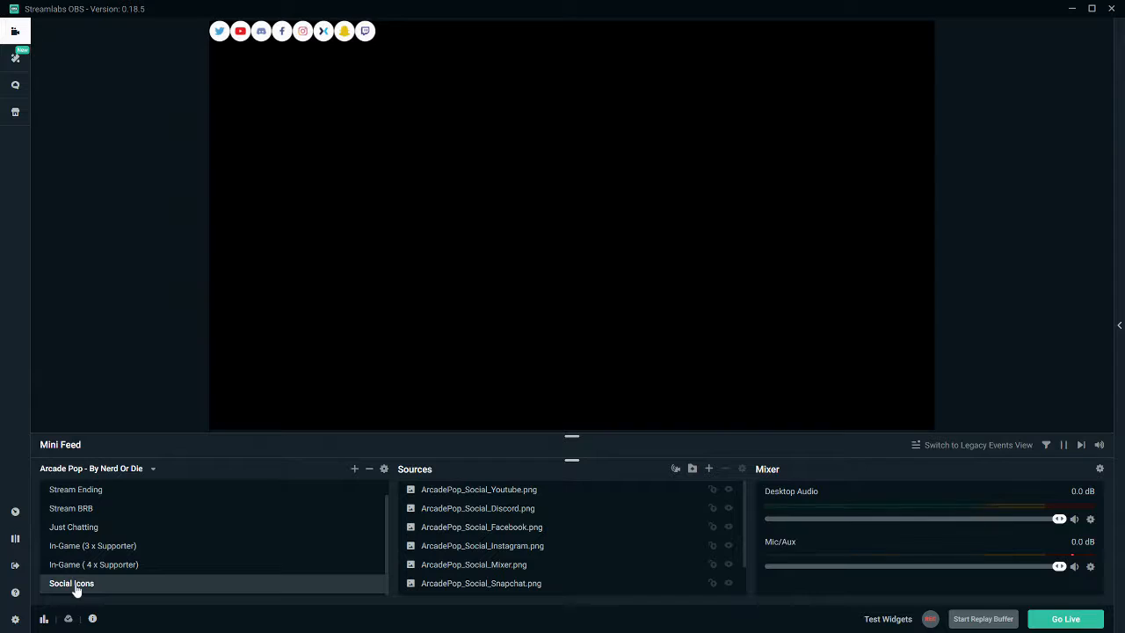
# Copy the Instagram icon from Social Icons, paste it into Stream Starting as a reference, and place it low on the blue background
pyautogui.click(500, 547)
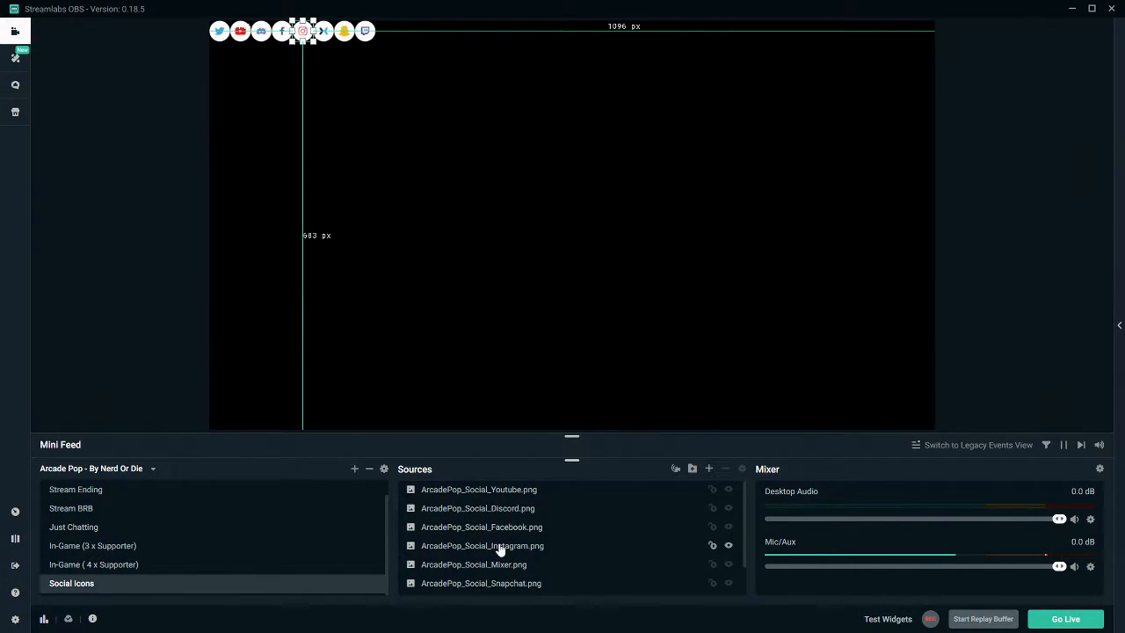
pyautogui.rightClick(292, 91)
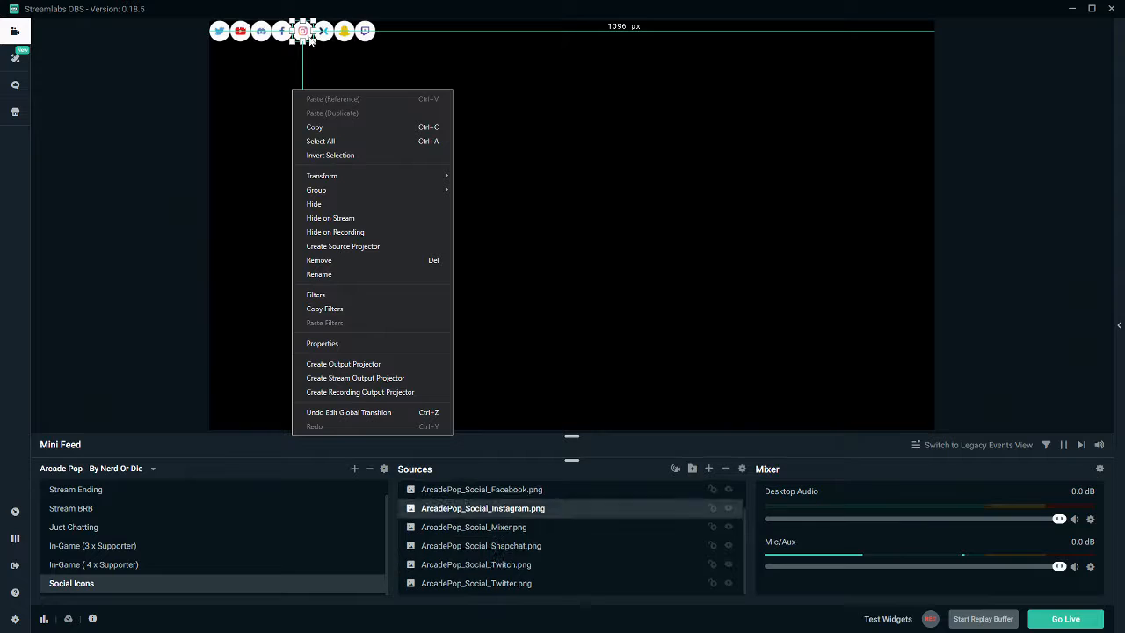
pyautogui.click(314, 128)
pyautogui.click(76, 490)
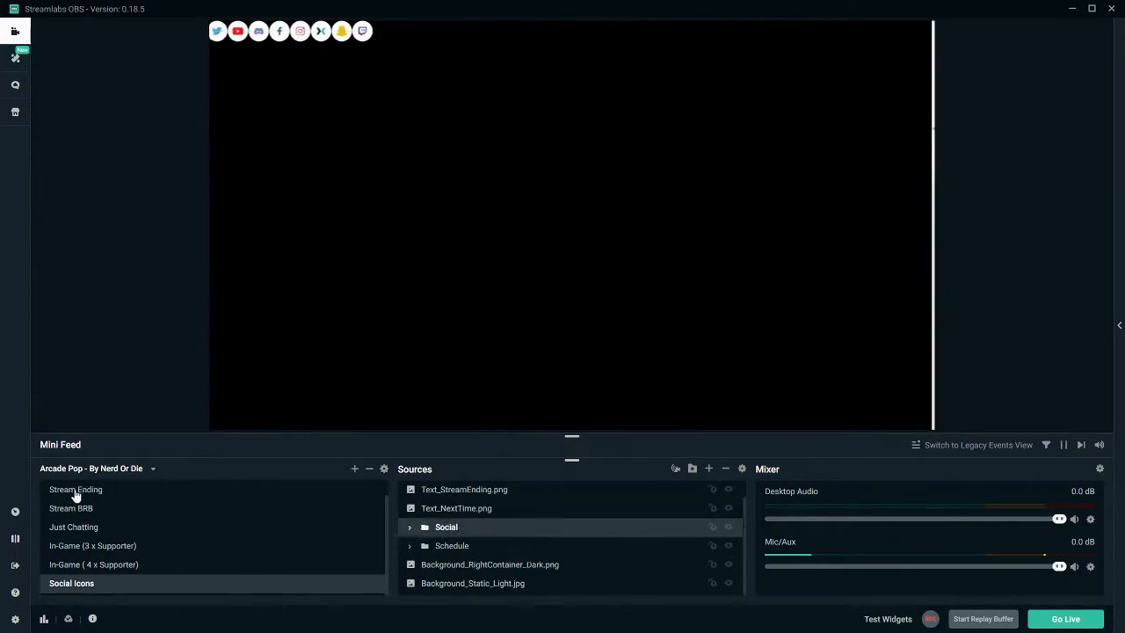
pyautogui.scroll(1, 78, 495)
pyautogui.click(78, 493)
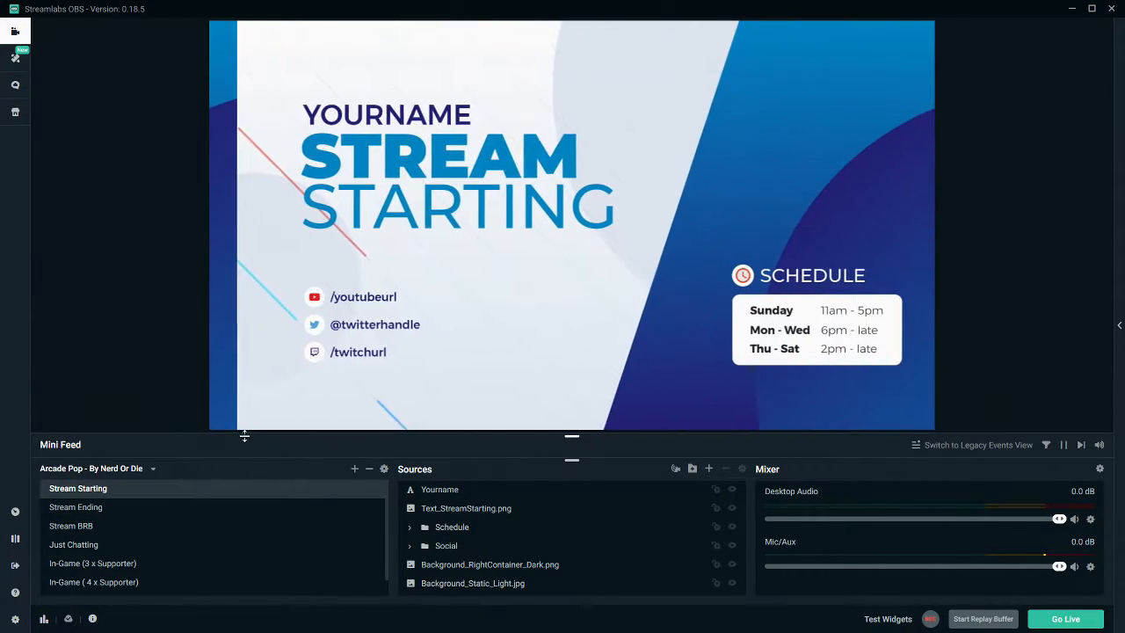
pyautogui.rightClick(557, 287)
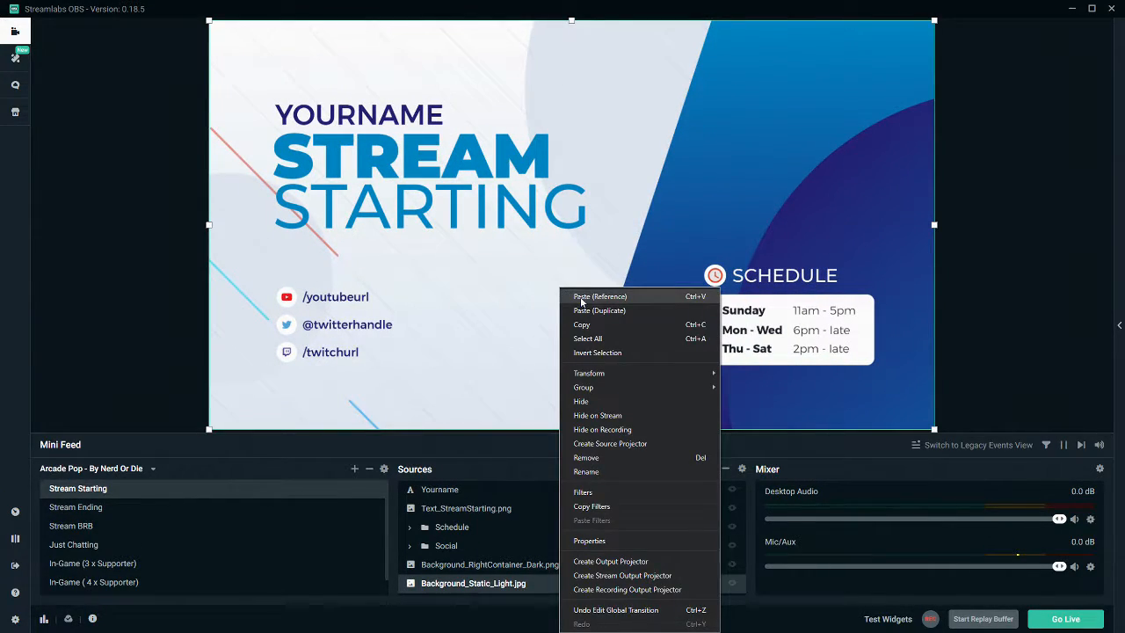
pyautogui.click(580, 298)
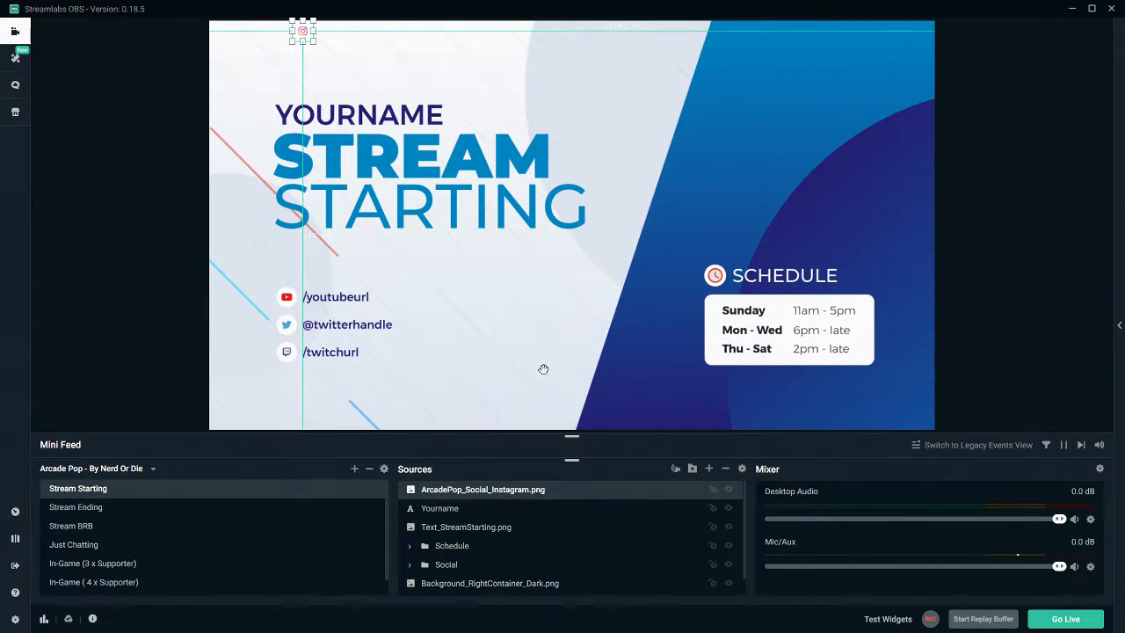
pyautogui.moveTo(314, 39); pyautogui.dragTo(640, 398)
# Remove the pasted Instagram icon from the Stream Starting scene
pyautogui.click(656, 364)
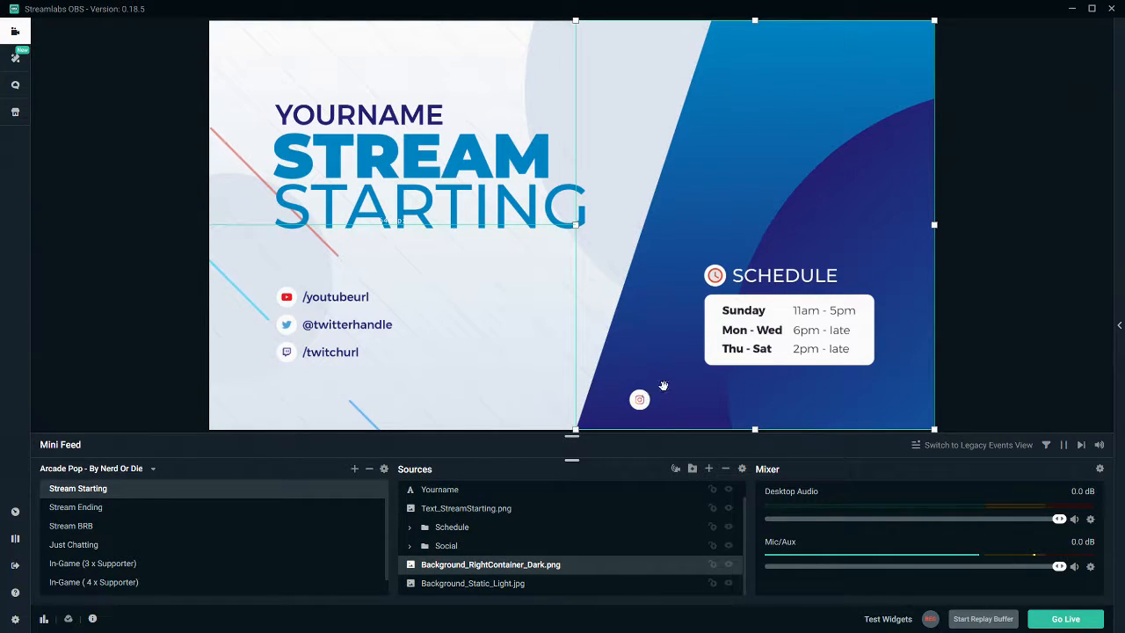
pyautogui.click(639, 401)
pyautogui.click(639, 401)
pyautogui.press('Delete')
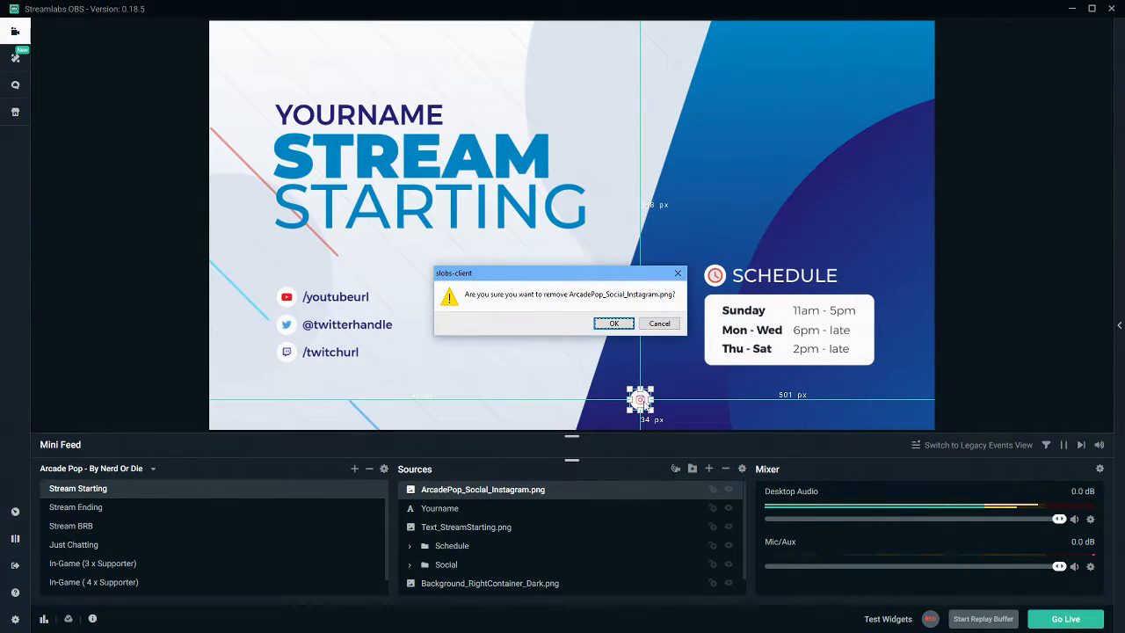
pyautogui.click(620, 324)
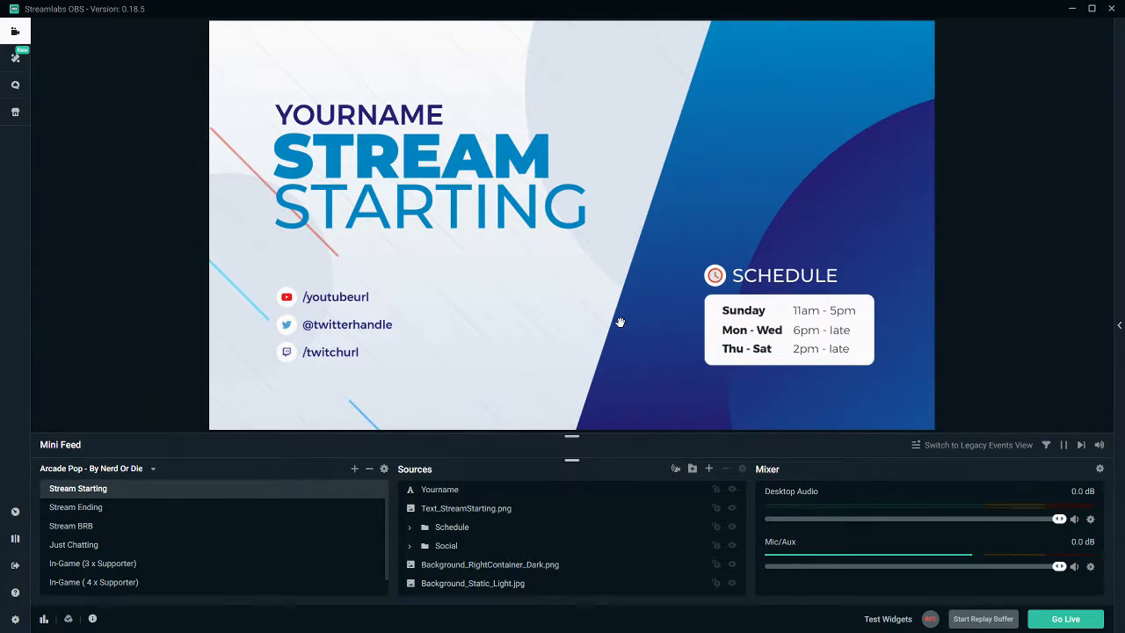
# Replace the text of the Yourname source in Stream Starting with "Lootybootygaming"
pyautogui.doubleClick(446, 493)
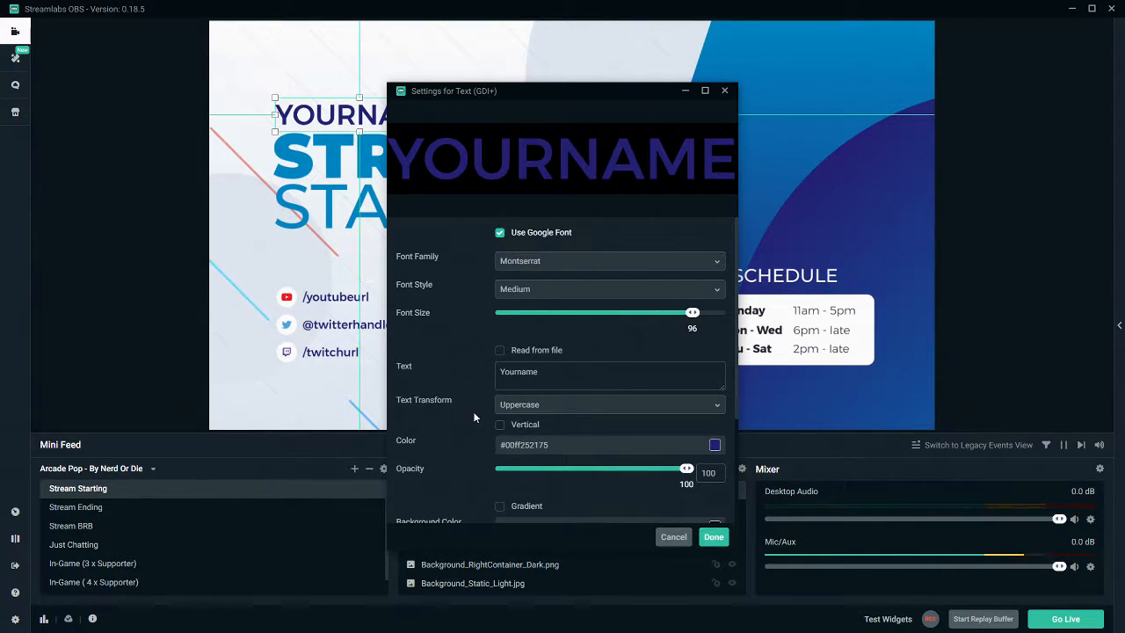
pyautogui.click(714, 538)
pyautogui.rightClick(445, 490)
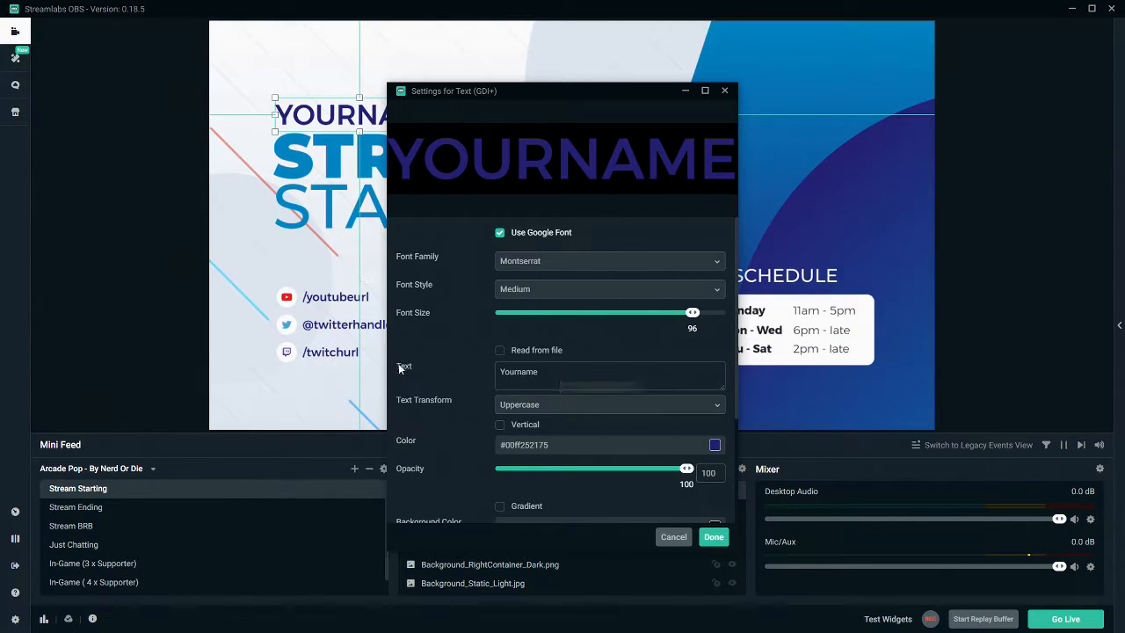
pyautogui.moveTo(552, 373); pyautogui.dragTo(289, 400)
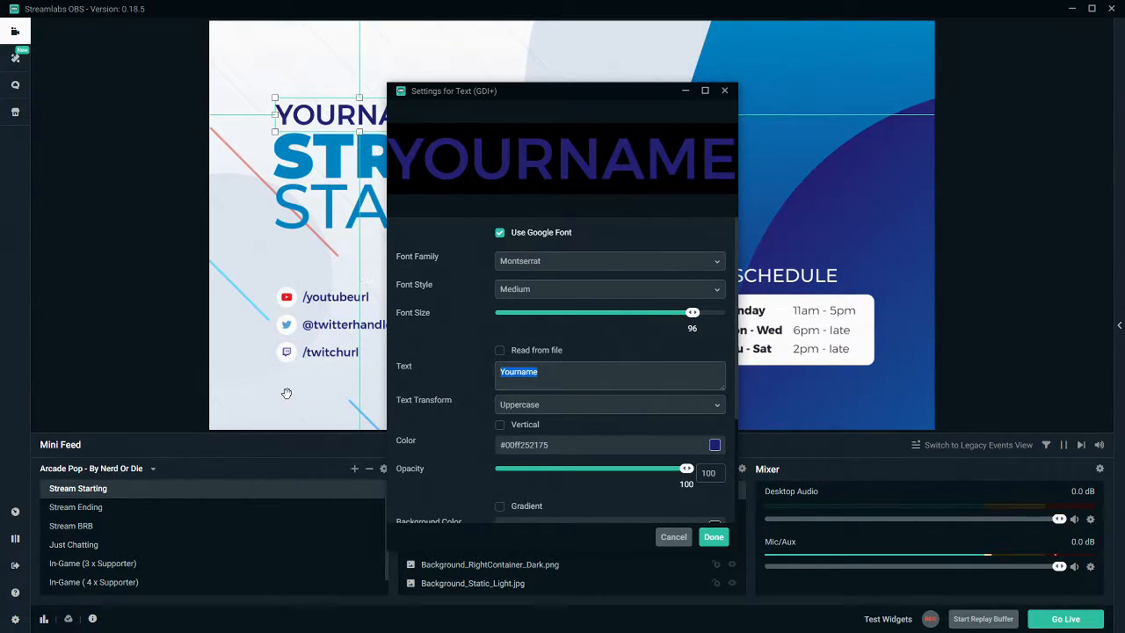
pyautogui.write('Loty')
pyautogui.press('BackSpace')
pyautogui.press('BackSpace')
pyautogui.write('otyb')
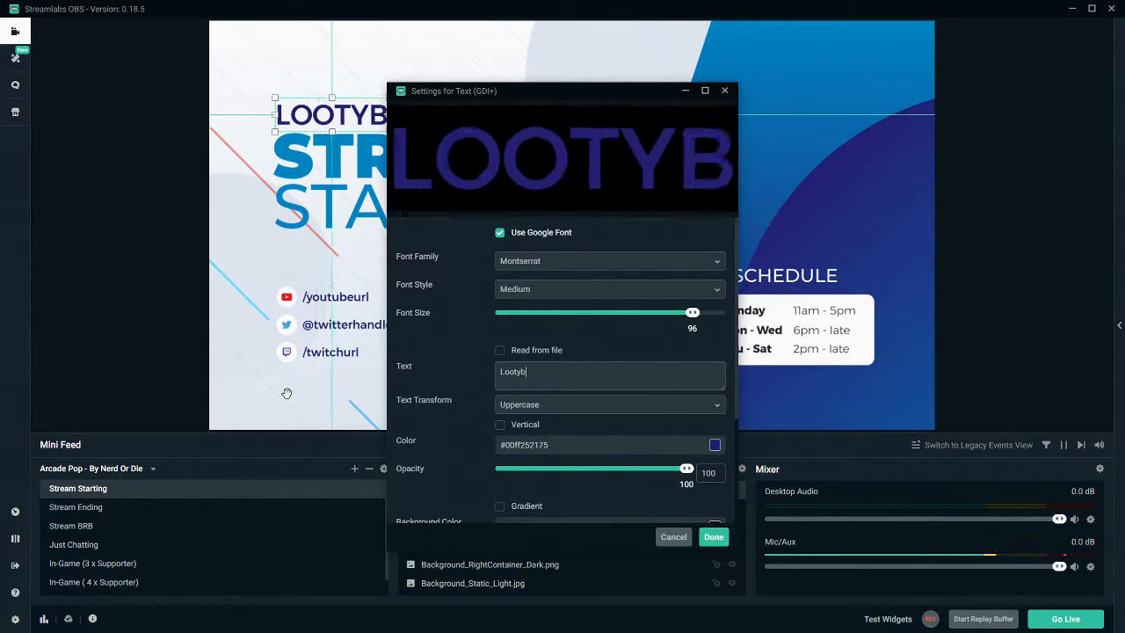
pyautogui.write('ootygaming')
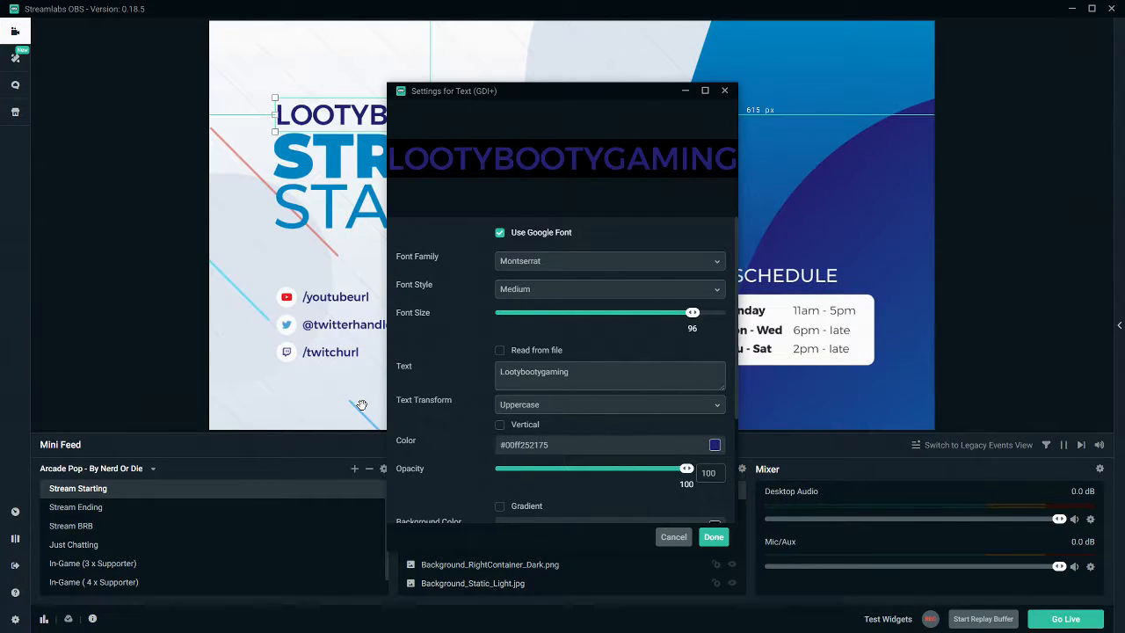
# Try the Google fonts ABeeZee, Asar, Bubbler One and Covered By Your Grace on the name text
pyautogui.click(571, 262)
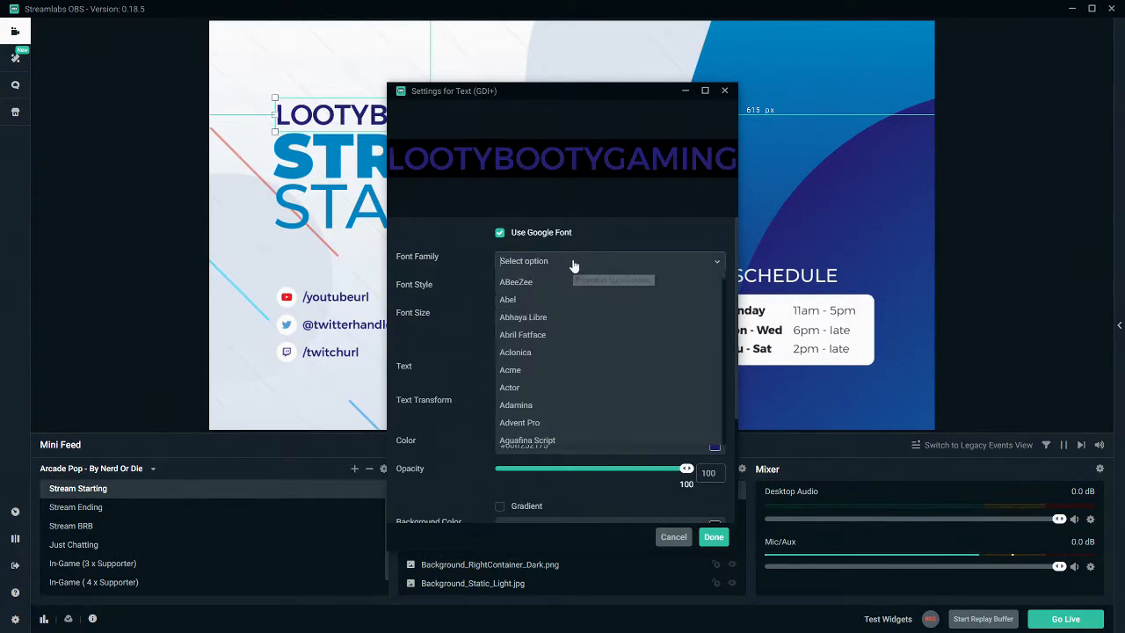
pyautogui.click(519, 283)
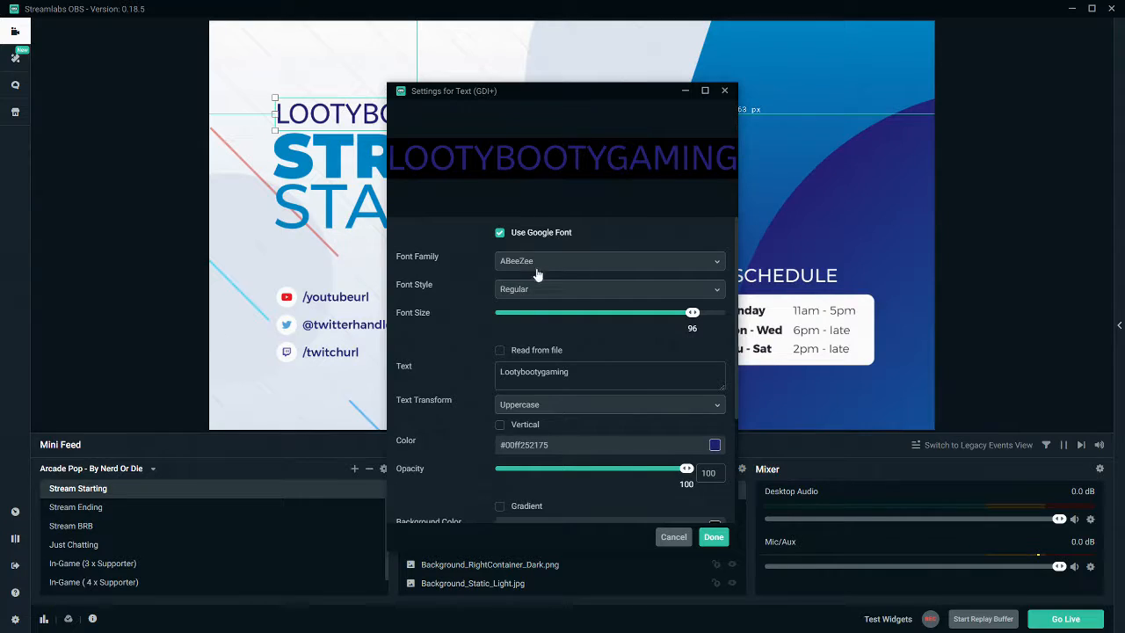
pyautogui.click(541, 262)
pyautogui.scroll(-10, 570, 325)
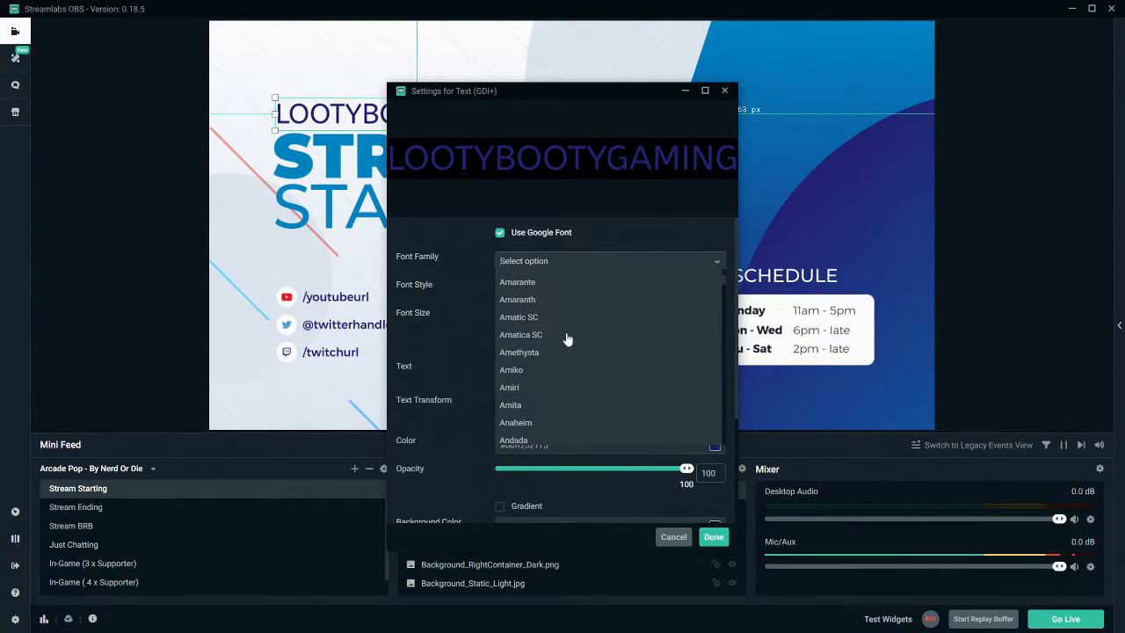
pyautogui.click(524, 369)
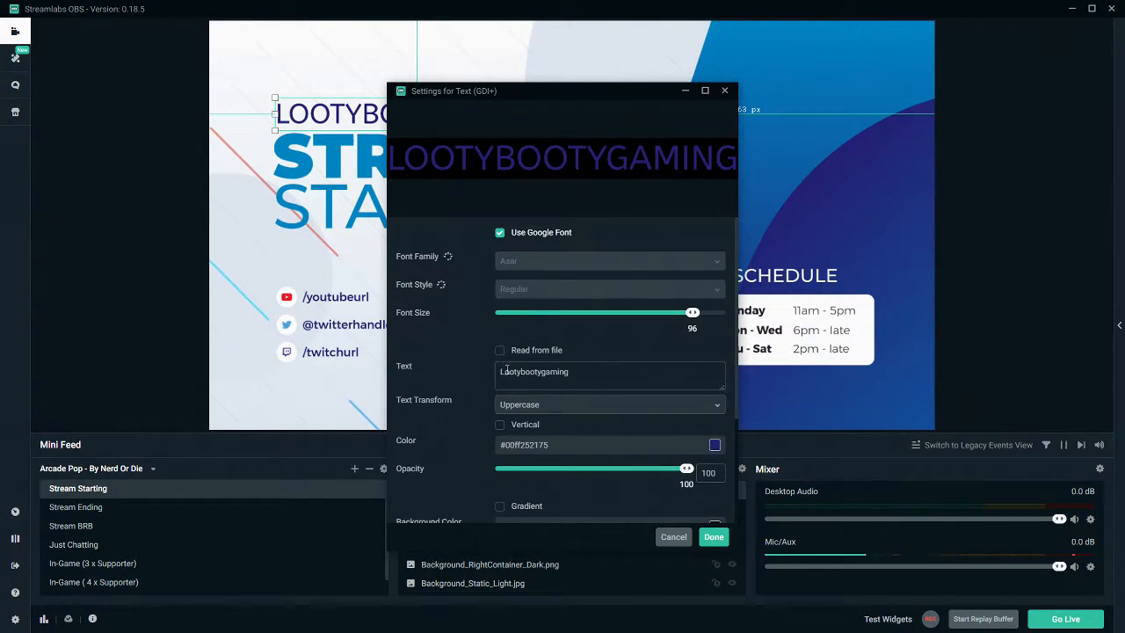
pyautogui.click(547, 260)
pyautogui.scroll(-10, 558, 368)
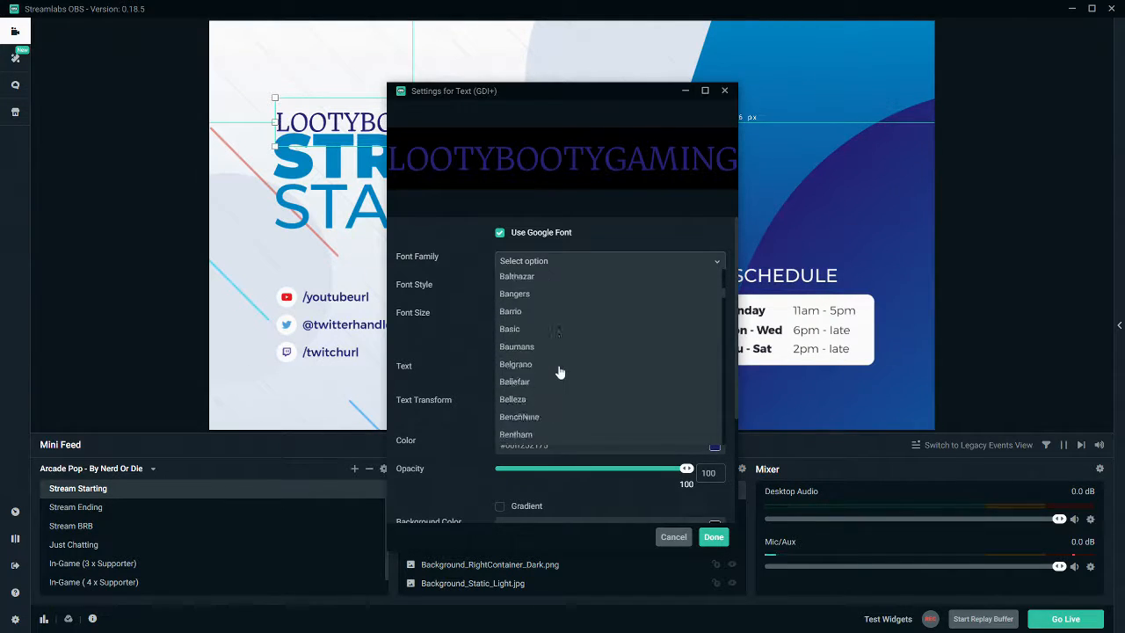
pyautogui.click(533, 403)
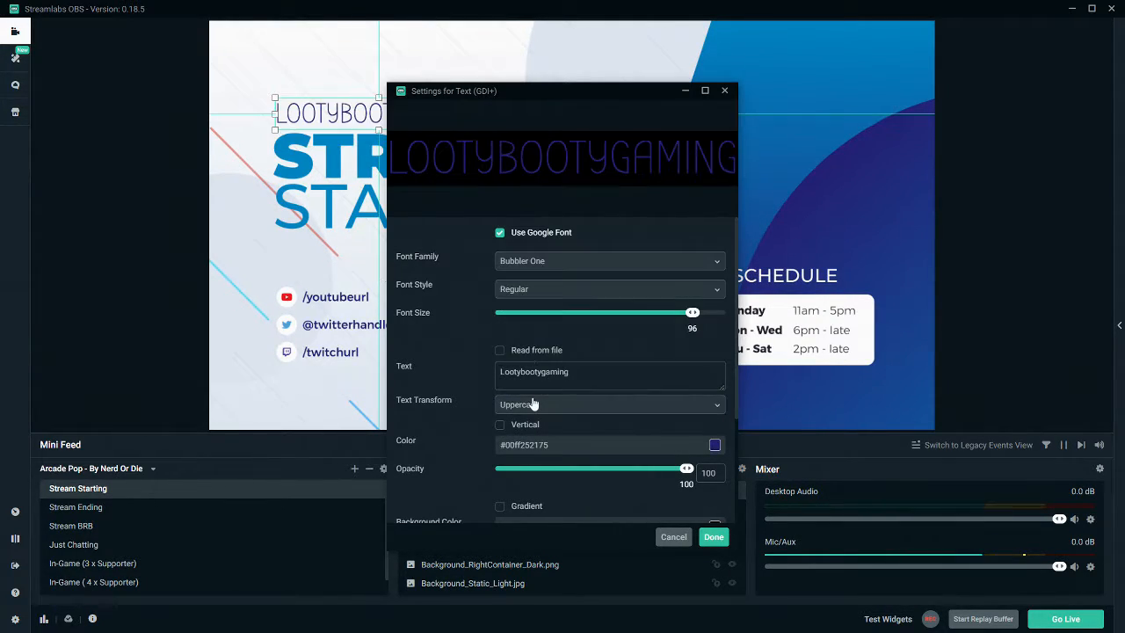
pyautogui.click(585, 260)
pyautogui.scroll(-10, 582, 351)
pyautogui.scroll(-3, 576, 363)
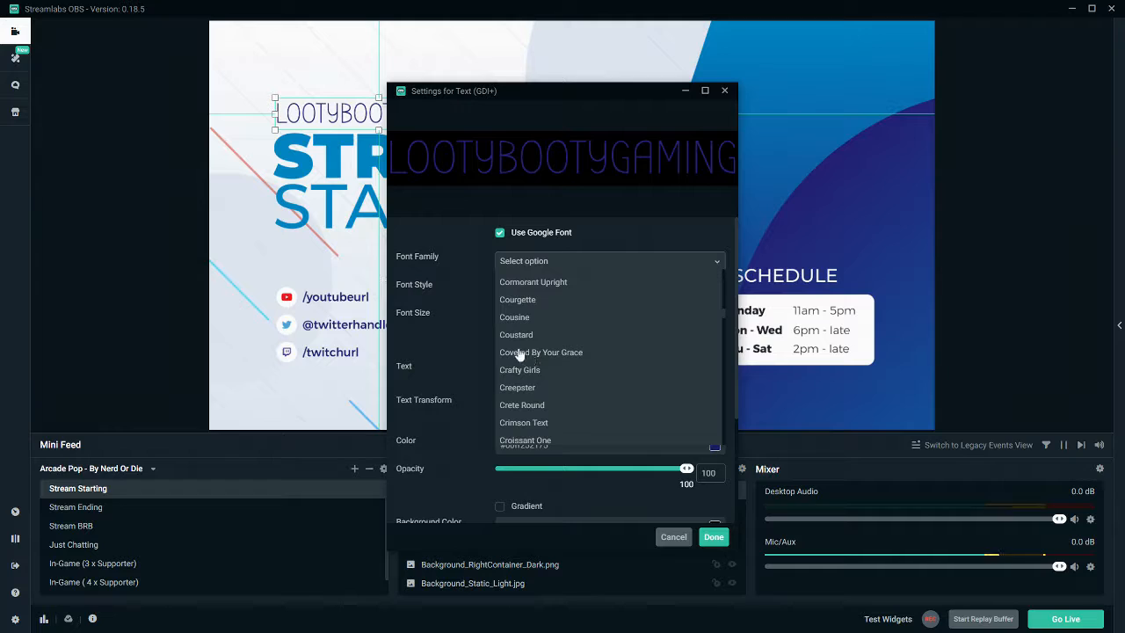
pyautogui.click(574, 352)
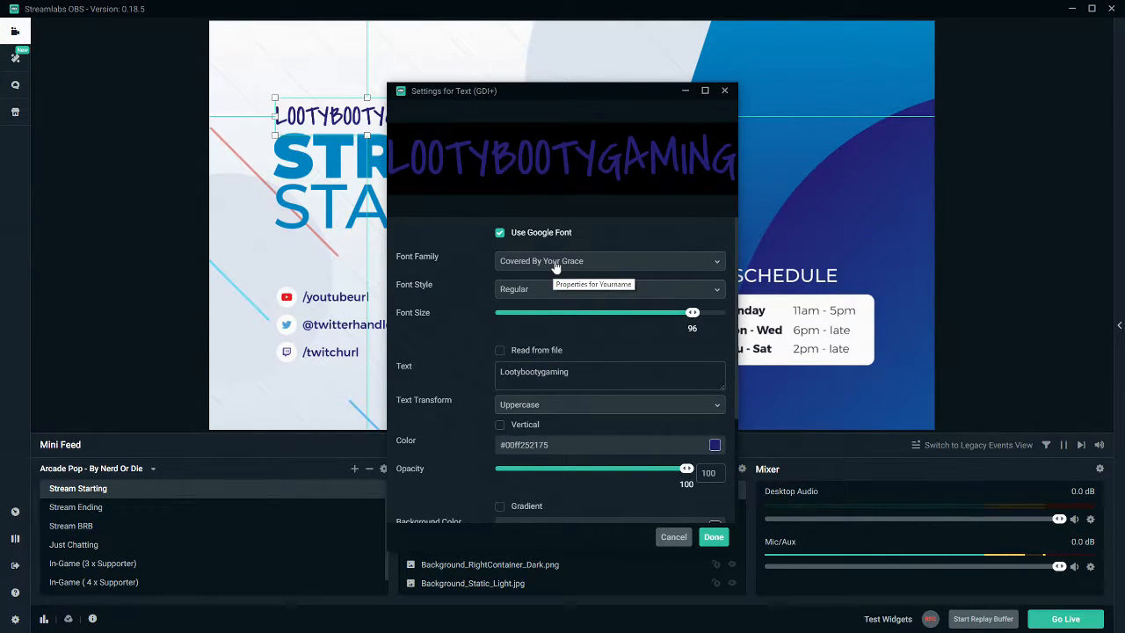
# Set the name text's font family to Flavors
pyautogui.click(555, 263)
pyautogui.scroll(-5, 558, 290)
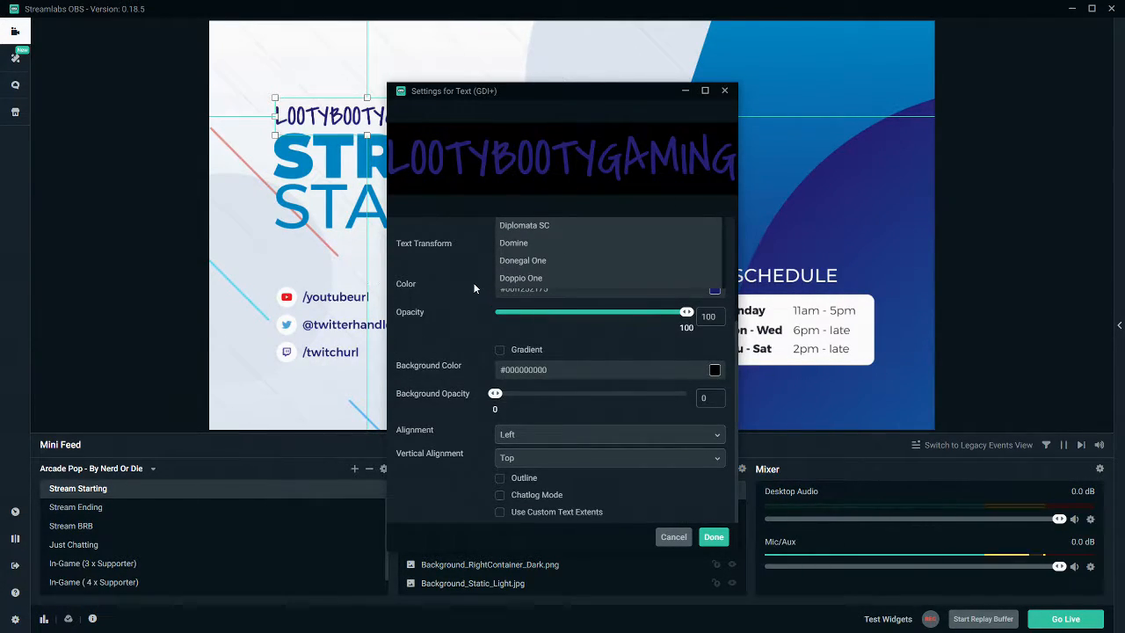
pyautogui.scroll(2, 475, 290)
pyautogui.scroll(-5, 556, 361)
pyautogui.scroll(-10, 554, 358)
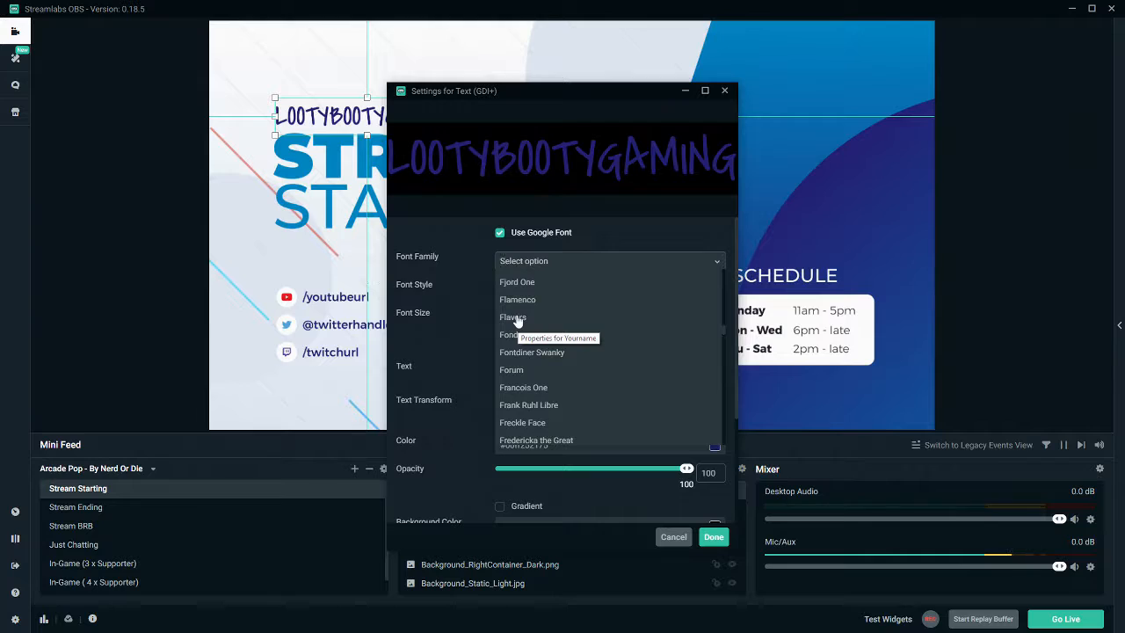
pyautogui.click(516, 322)
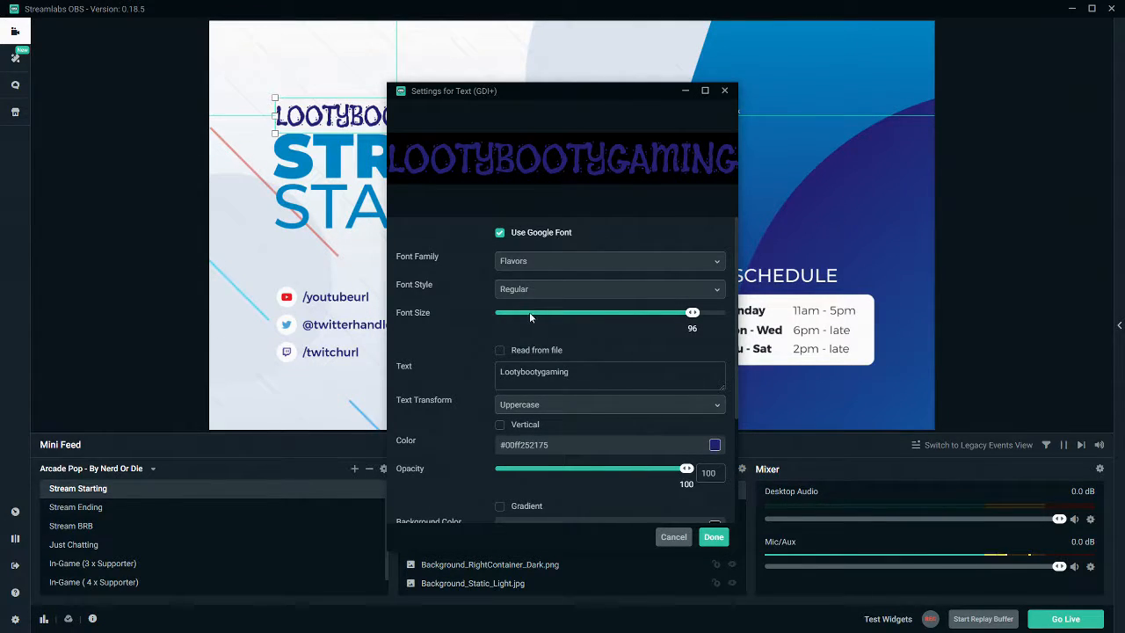
# Set the name text's font size to 144 and finish editing its settings
pyautogui.moveTo(693, 313); pyautogui.dragTo(728, 321)
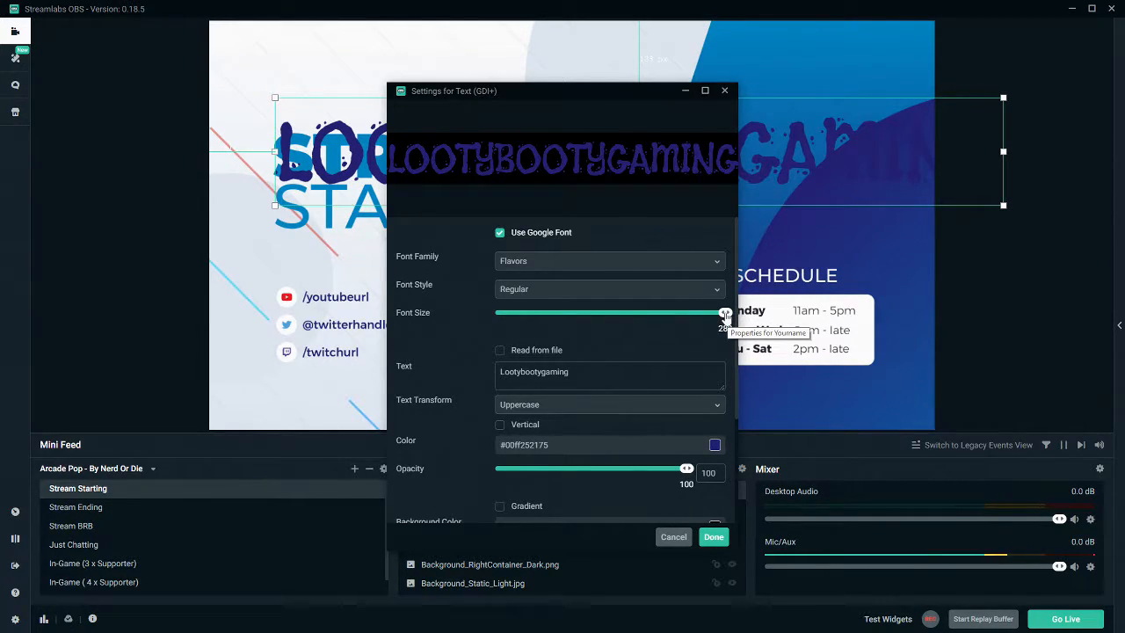
pyautogui.moveTo(723, 317)
pyautogui.mouseDown()
pyautogui.moveTo(693, 324)
pyautogui.moveTo(706, 320)
pyautogui.mouseUp()
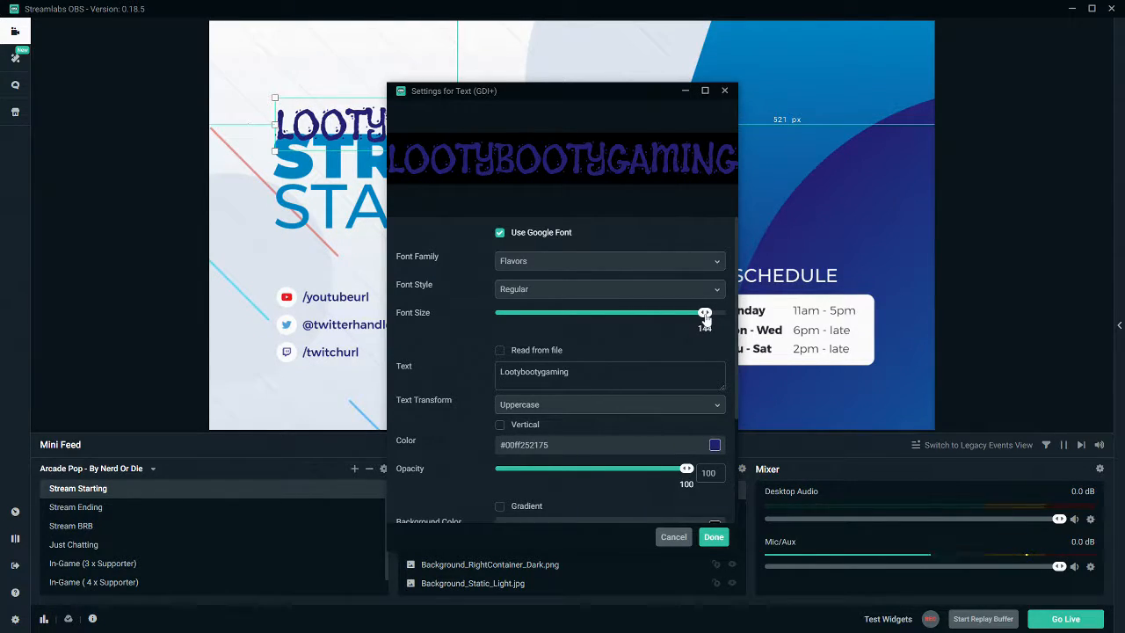
pyautogui.click(713, 537)
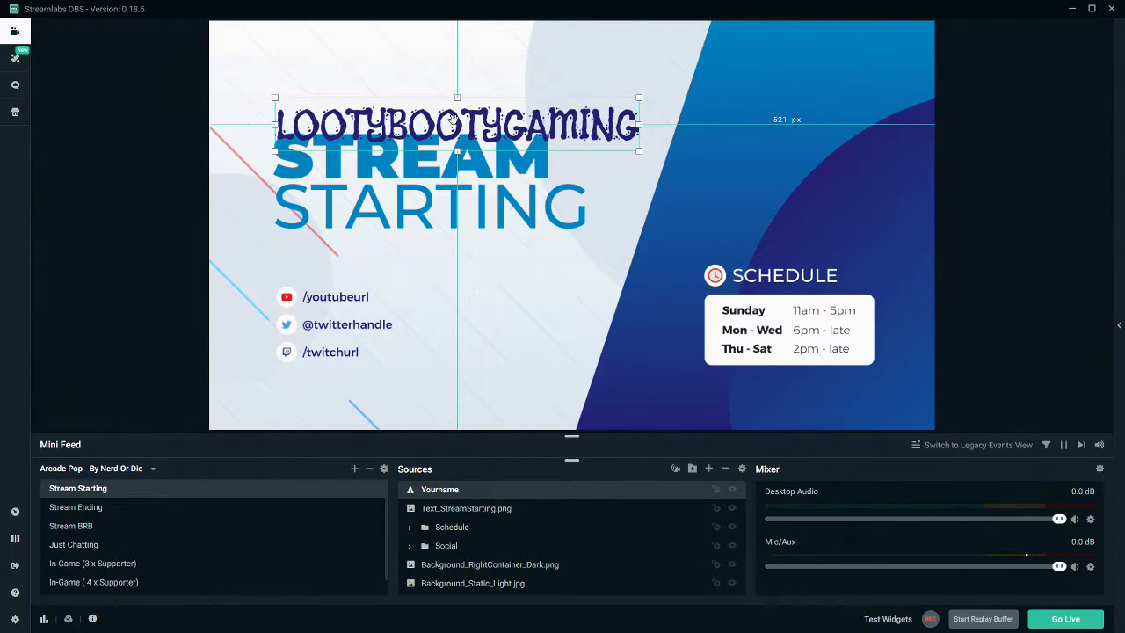
# Move the name text up above the STREAM heading and enlarge it slightly
pyautogui.moveTo(452, 117); pyautogui.dragTo(452, 99)
pyautogui.moveTo(642, 133); pyautogui.dragTo(673, 133)
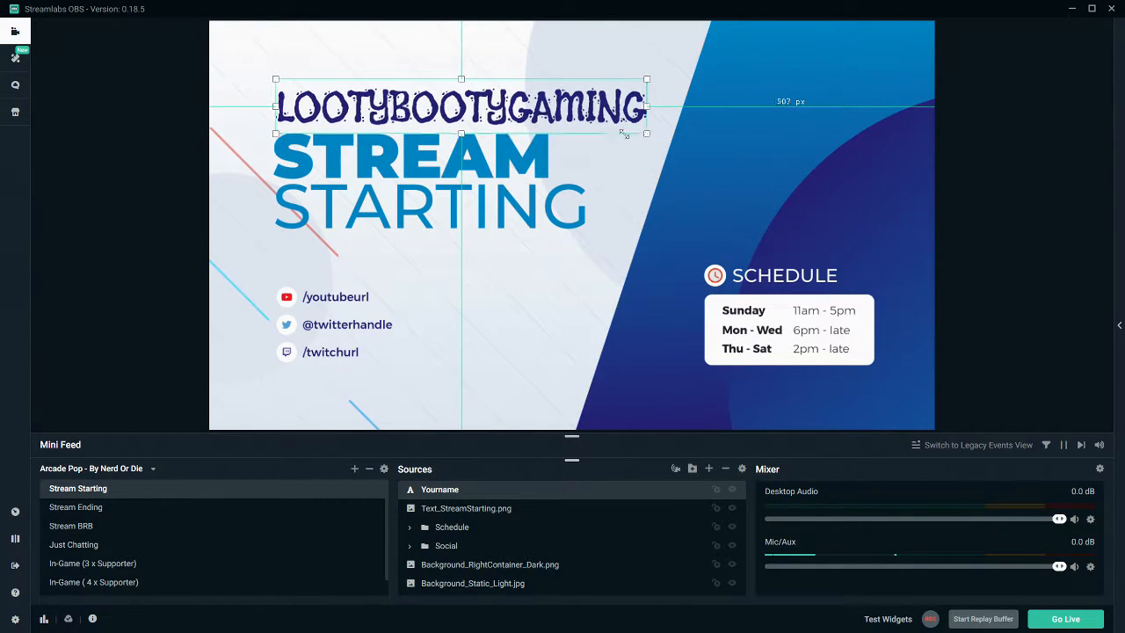
pyautogui.click(668, 197)
pyautogui.click(521, 356)
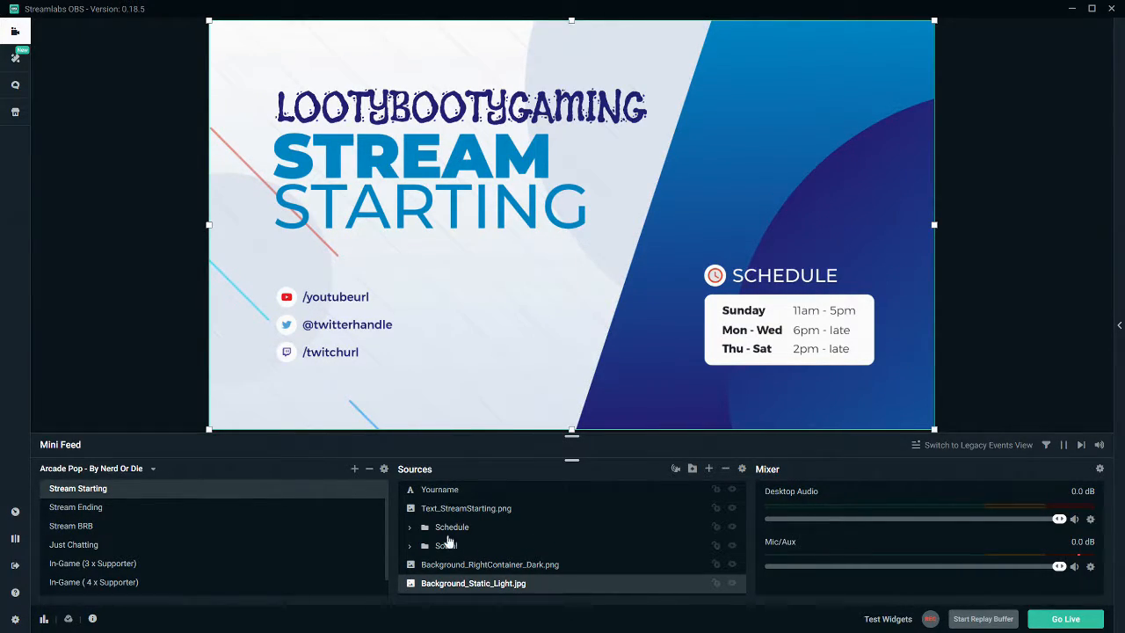
# Examine the schedule sources in Stream Starting, comparing which parts of the schedule Schedule.png, Schedule Day 1 and Schedule Day 1 - Time cover
pyautogui.click(786, 314)
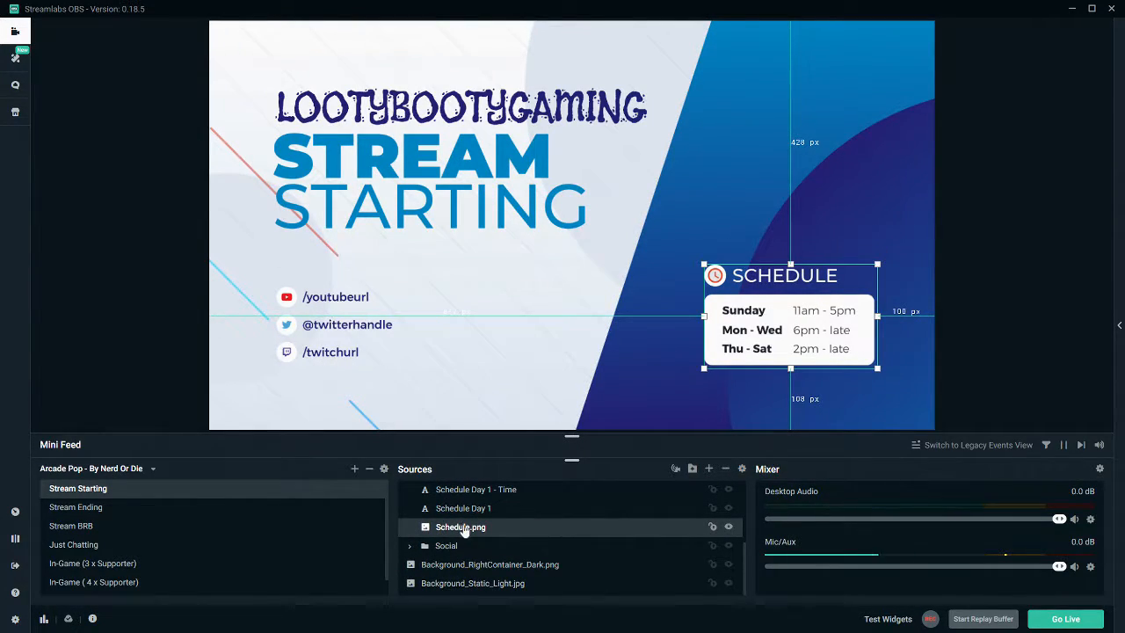
pyautogui.scroll(4, 464, 532)
pyautogui.scroll(-4, 460, 545)
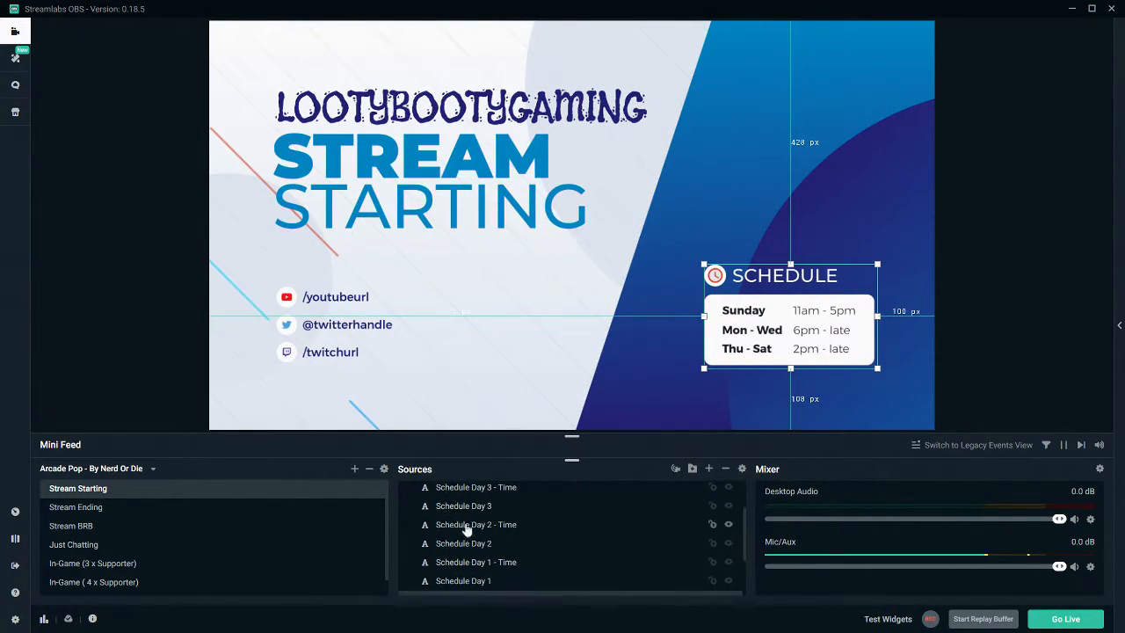
pyautogui.click(464, 524)
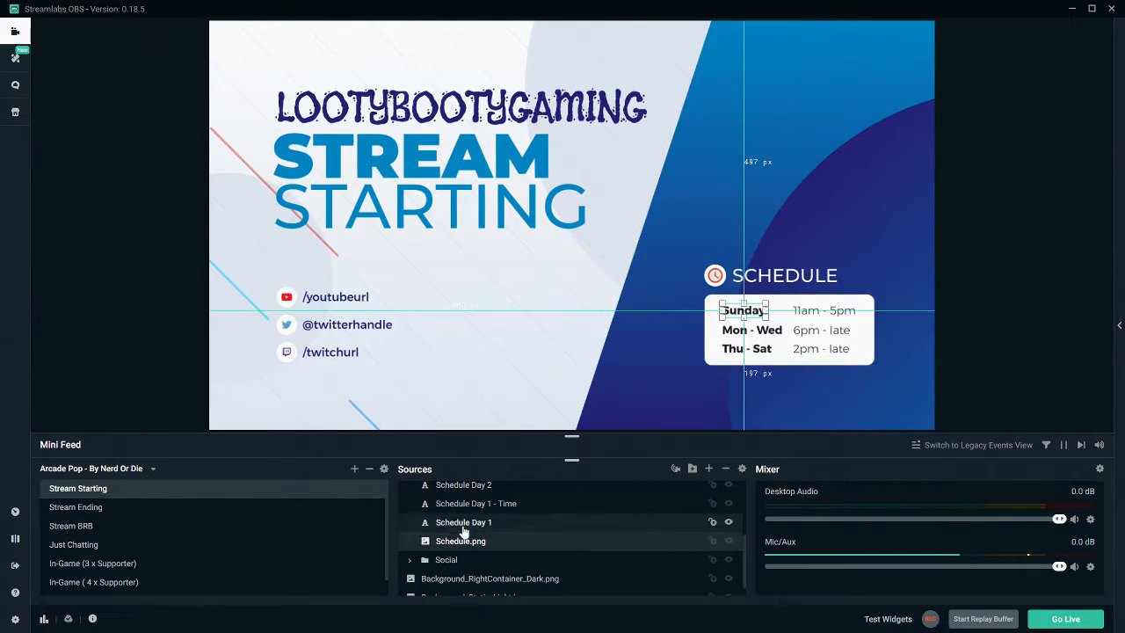
pyautogui.click(462, 506)
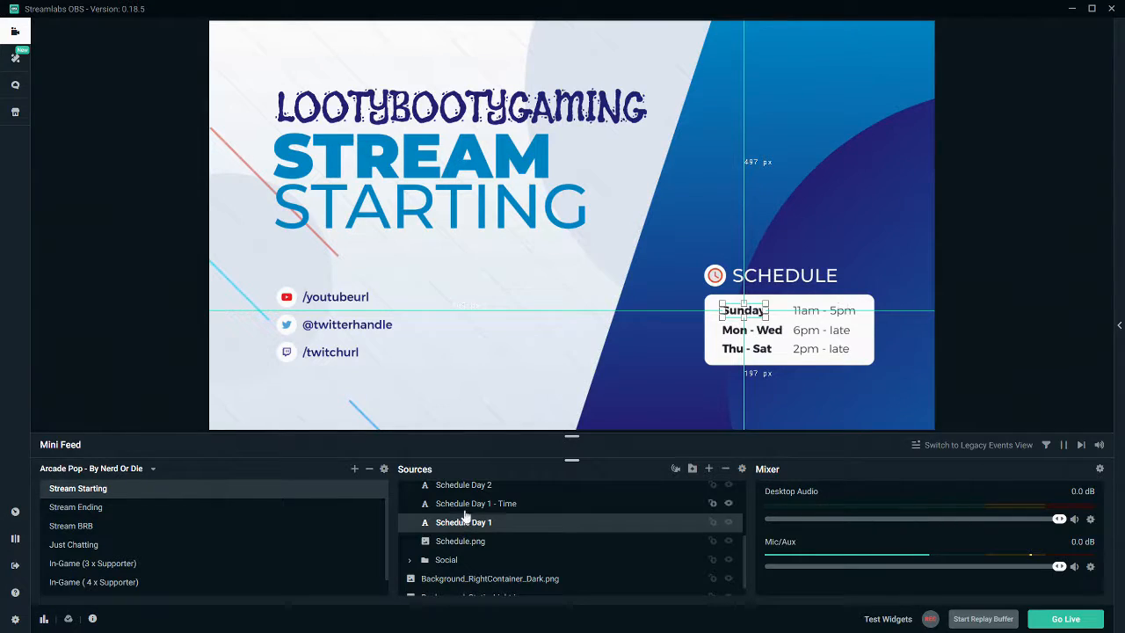
pyautogui.click(466, 506)
pyautogui.click(466, 523)
pyautogui.click(469, 508)
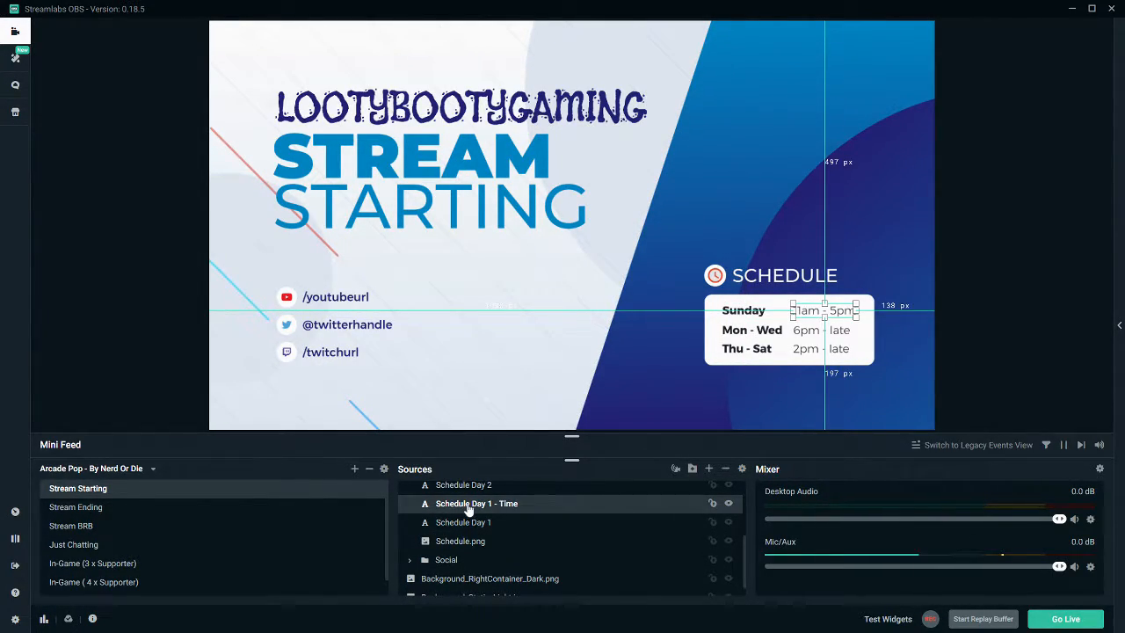
# Change the text of the Schedule Day 1 - Time source to 2pm - 5pm and finish editing its settings
pyautogui.rightClick(468, 508)
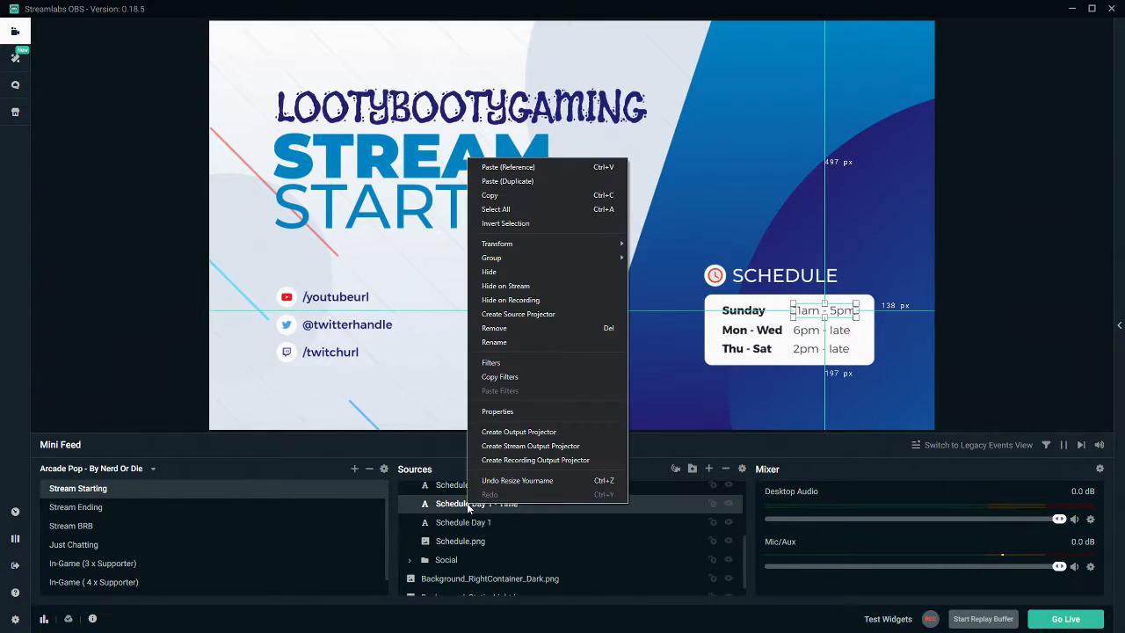
pyautogui.click(501, 410)
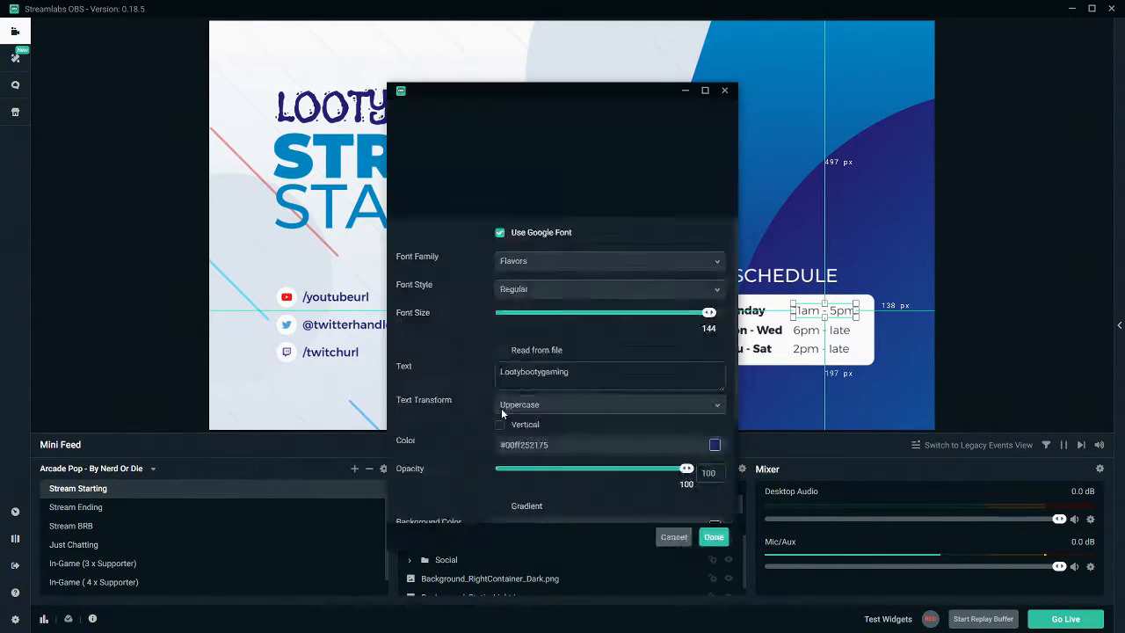
pyautogui.click(512, 371)
pyautogui.press('BackSpace')
pyautogui.press('BackSpace')
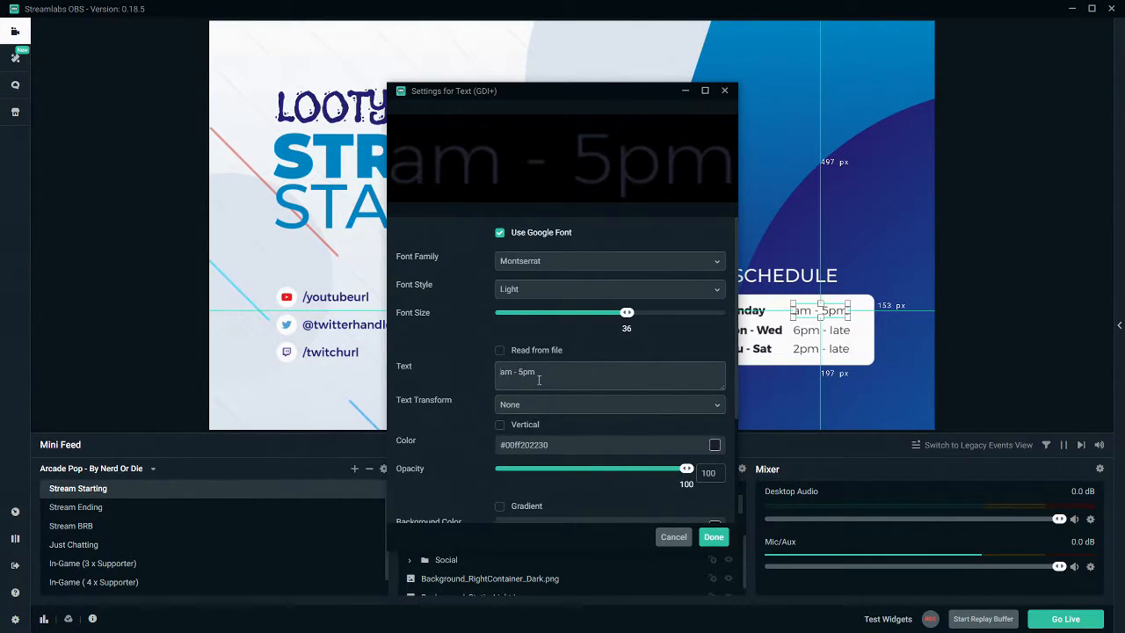
pyautogui.press('Delete')
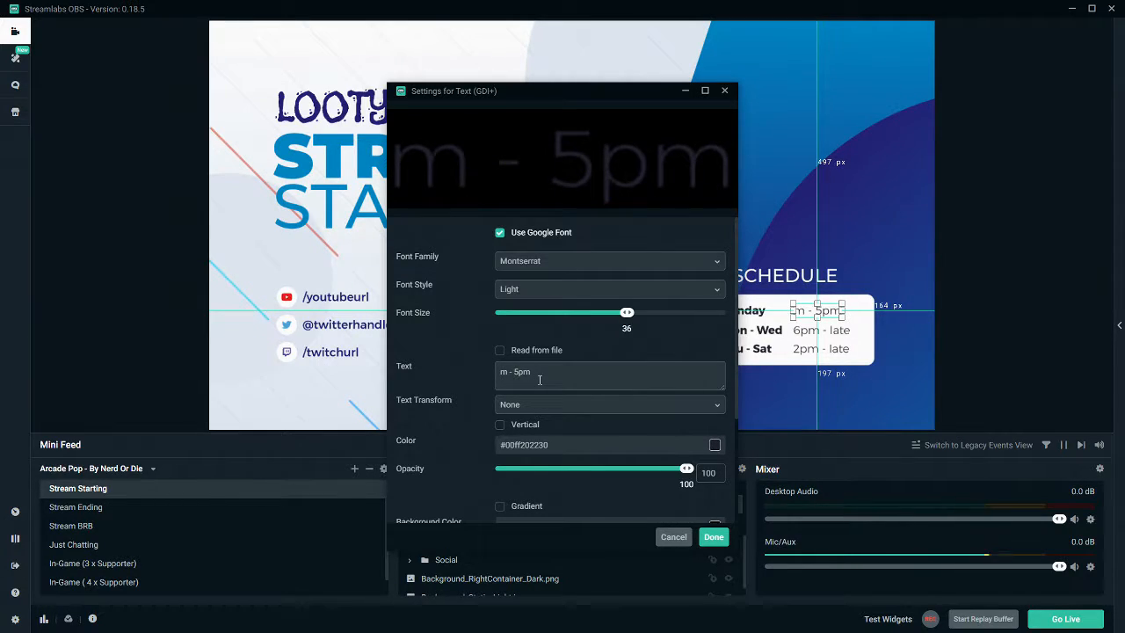
pyautogui.write('23')
pyautogui.press('BackSpace')
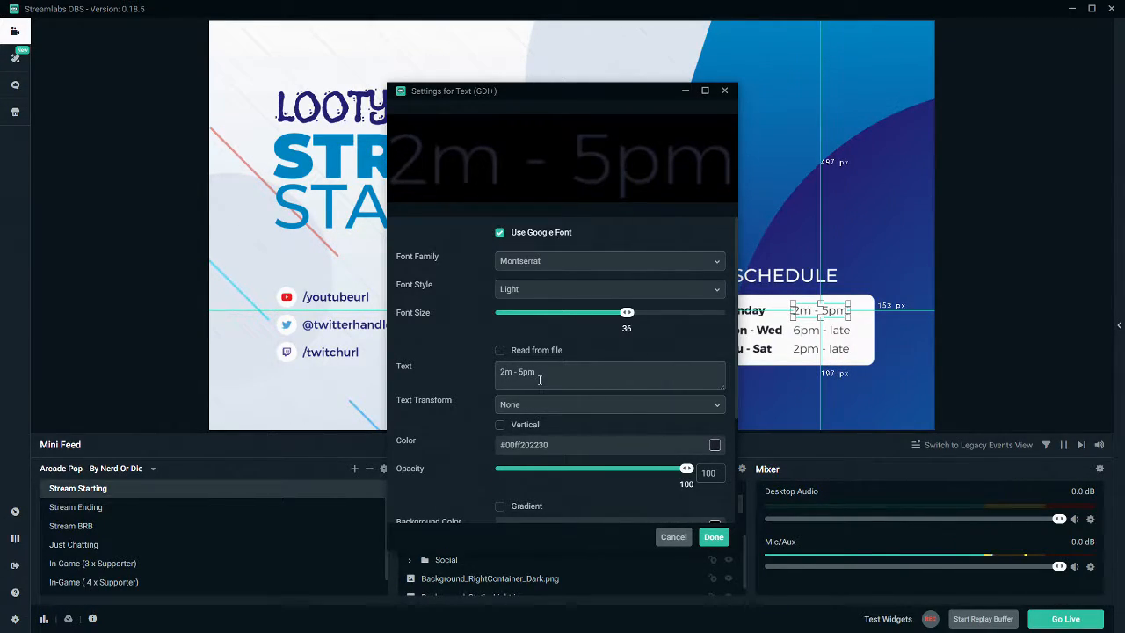
pyautogui.write('pm')
pyautogui.press('BackSpace')
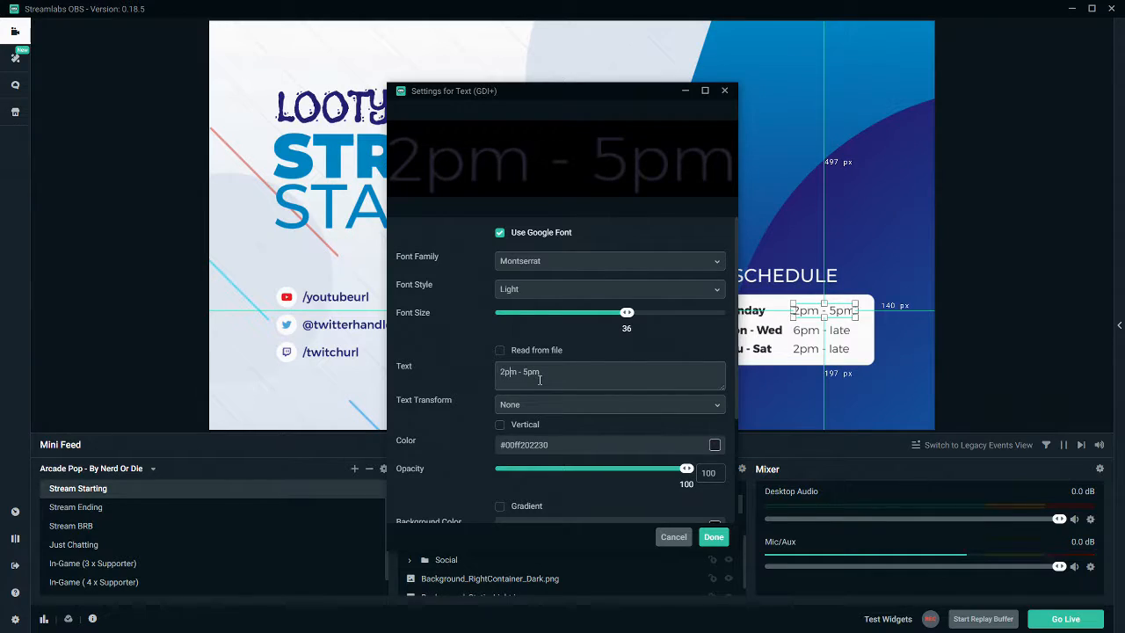
pyautogui.click(714, 538)
pyautogui.click(913, 427)
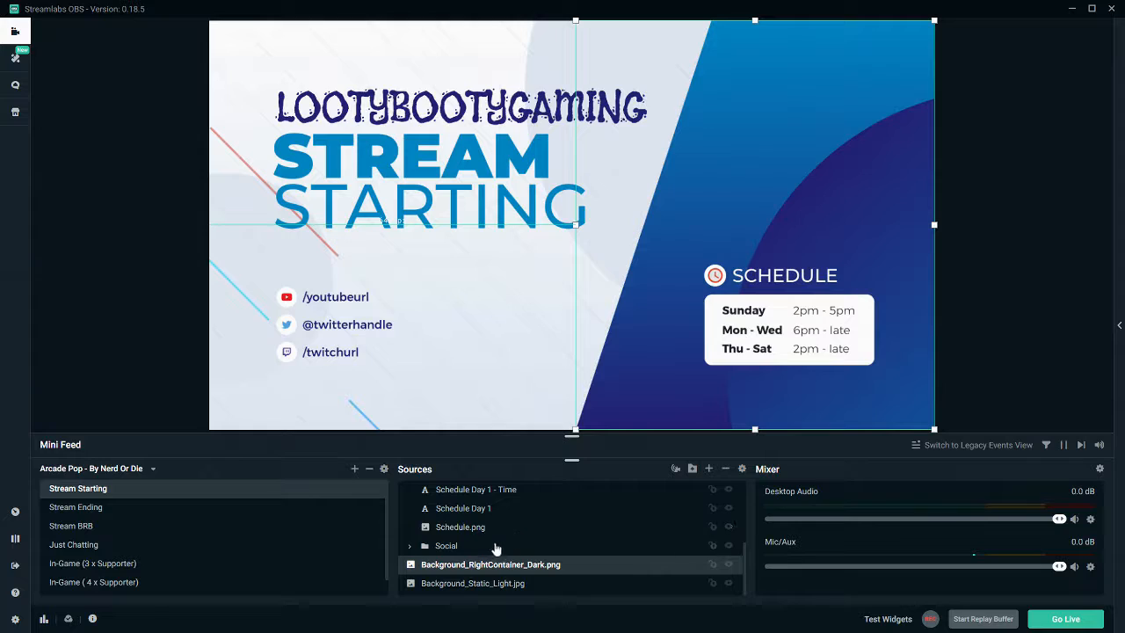
# Collapse the Schedule group, expand the Social group and remove its YoutubeChannel text source
pyautogui.scroll(3, 497, 545)
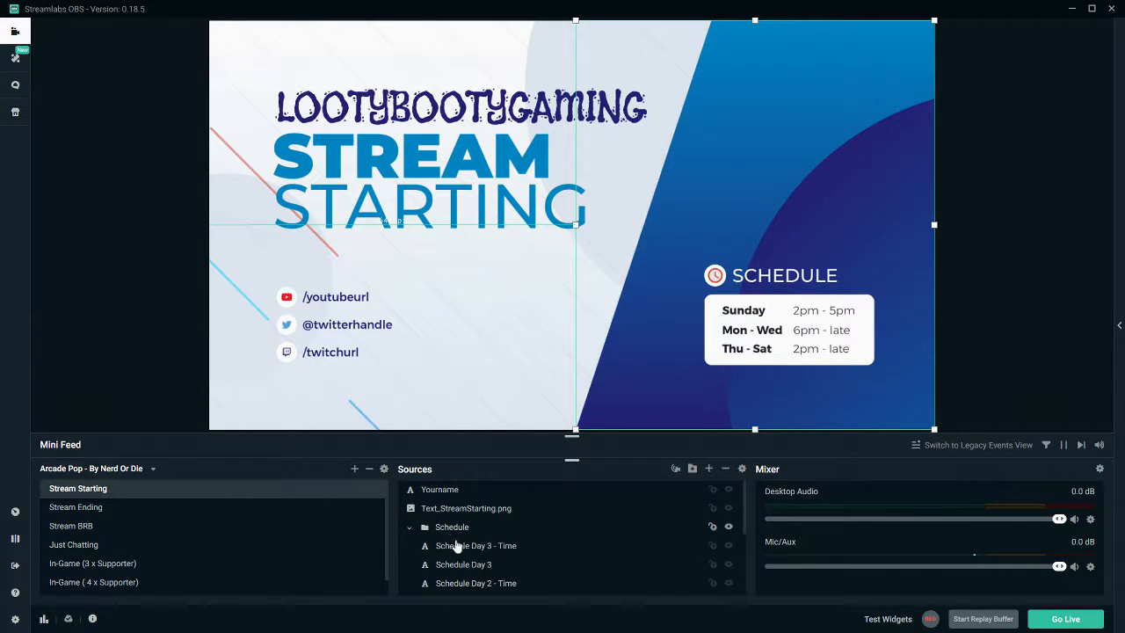
pyautogui.click(409, 529)
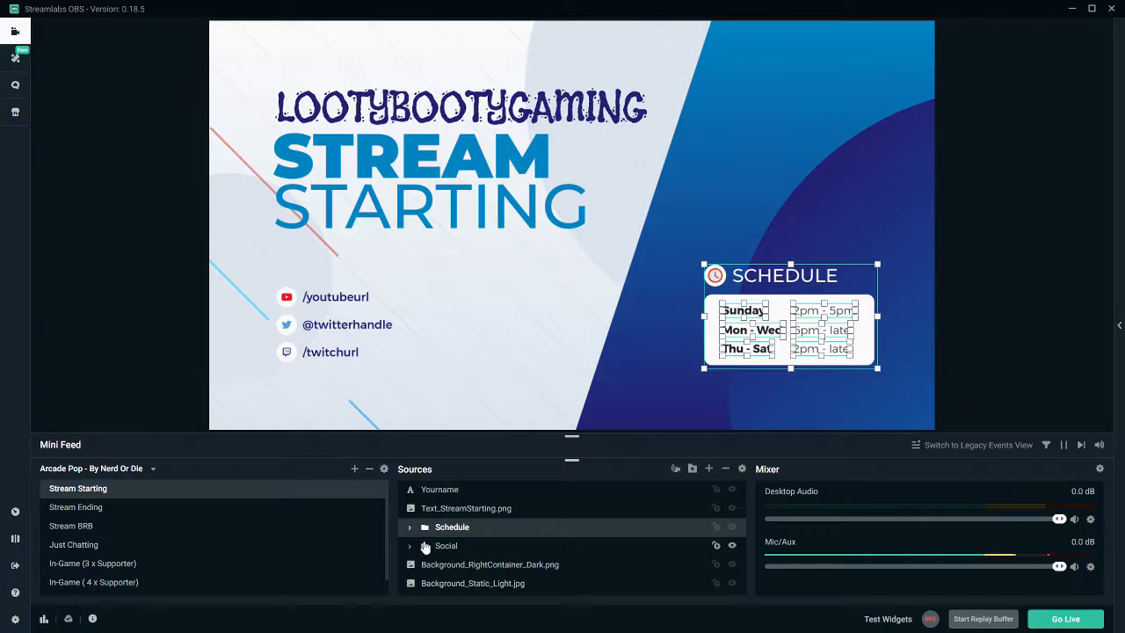
pyautogui.click(409, 546)
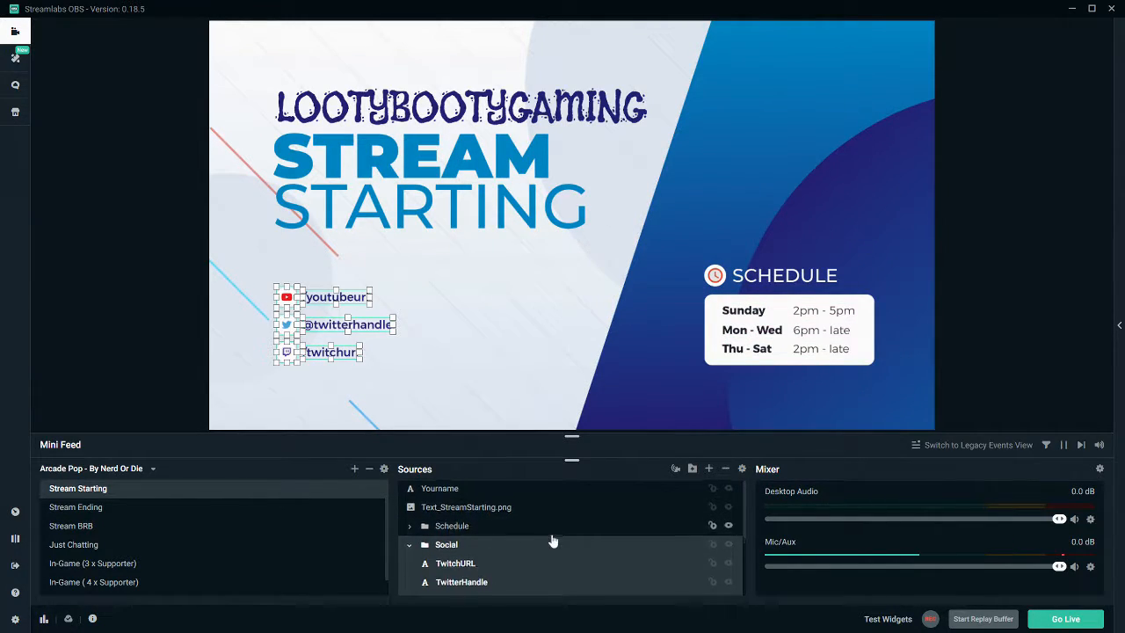
pyautogui.scroll(-3, 552, 541)
pyautogui.scroll(3, 536, 541)
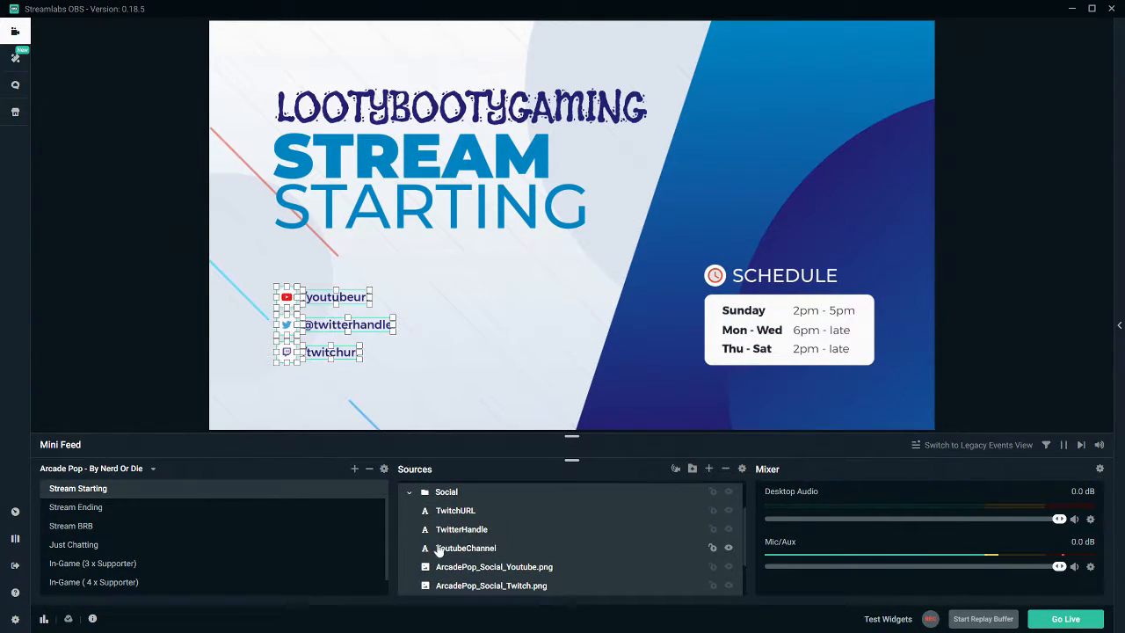
pyautogui.click(440, 549)
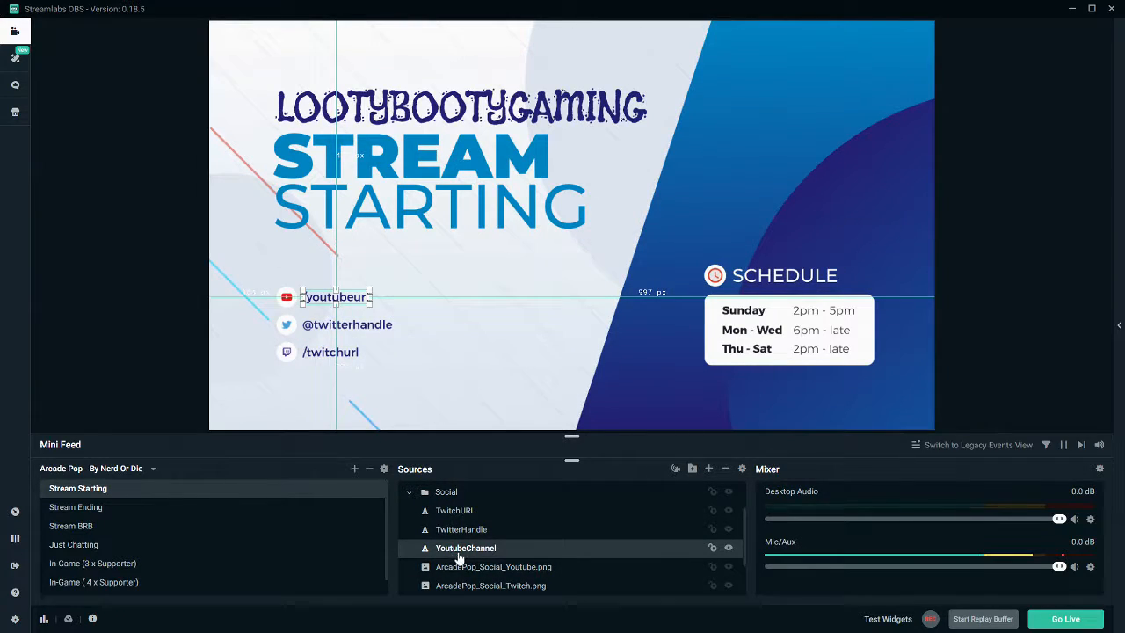
pyautogui.press('Delete')
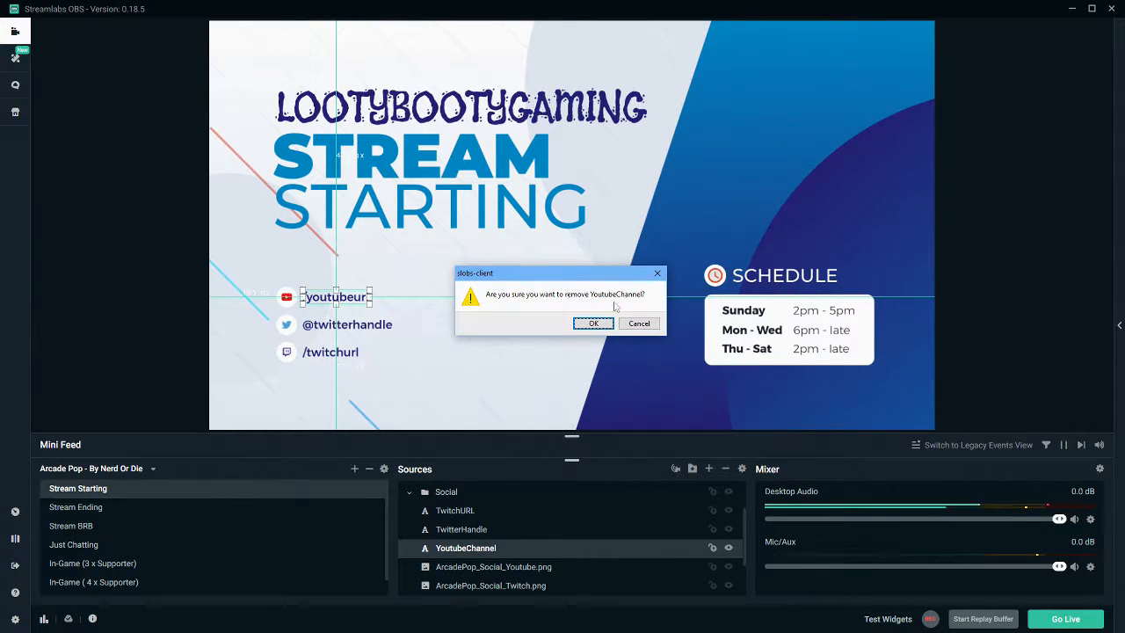
pyautogui.click(584, 321)
# Remove the YouTube icon source ArcadePop_Social_Youtube.png from the Social group
pyautogui.scroll(-2, 493, 532)
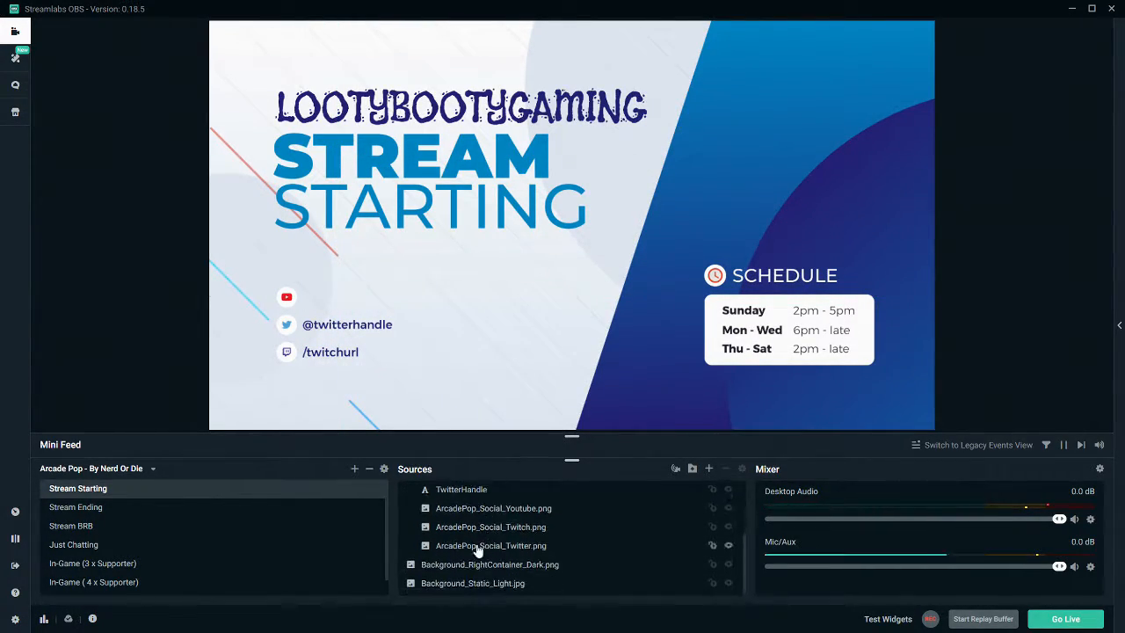
pyautogui.click(497, 516)
pyautogui.press('Delete')
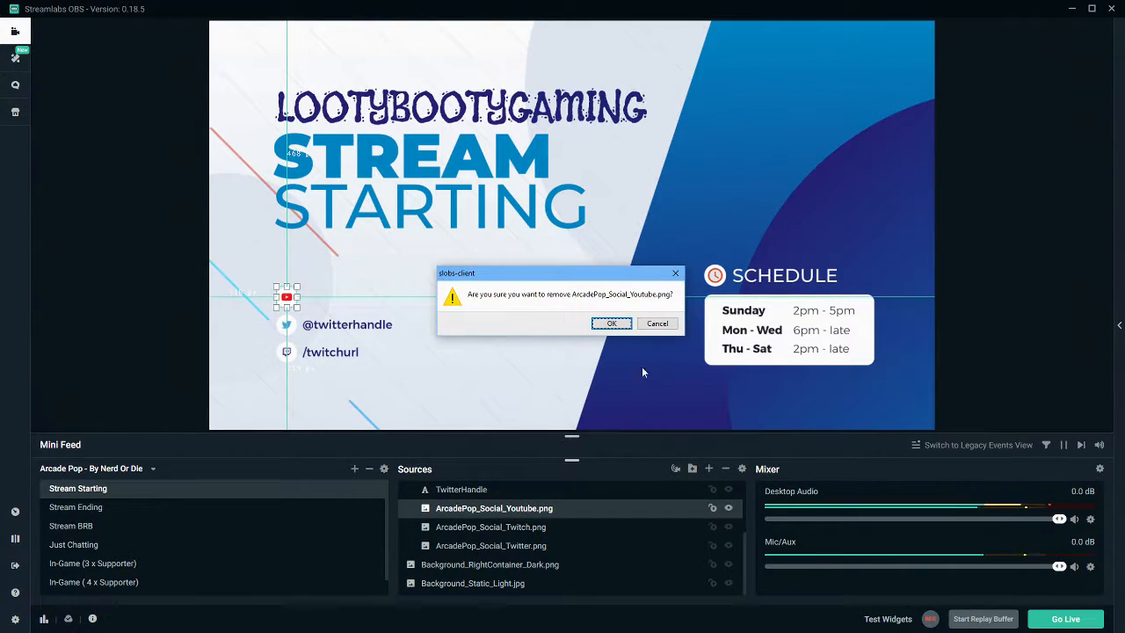
pyautogui.click(605, 322)
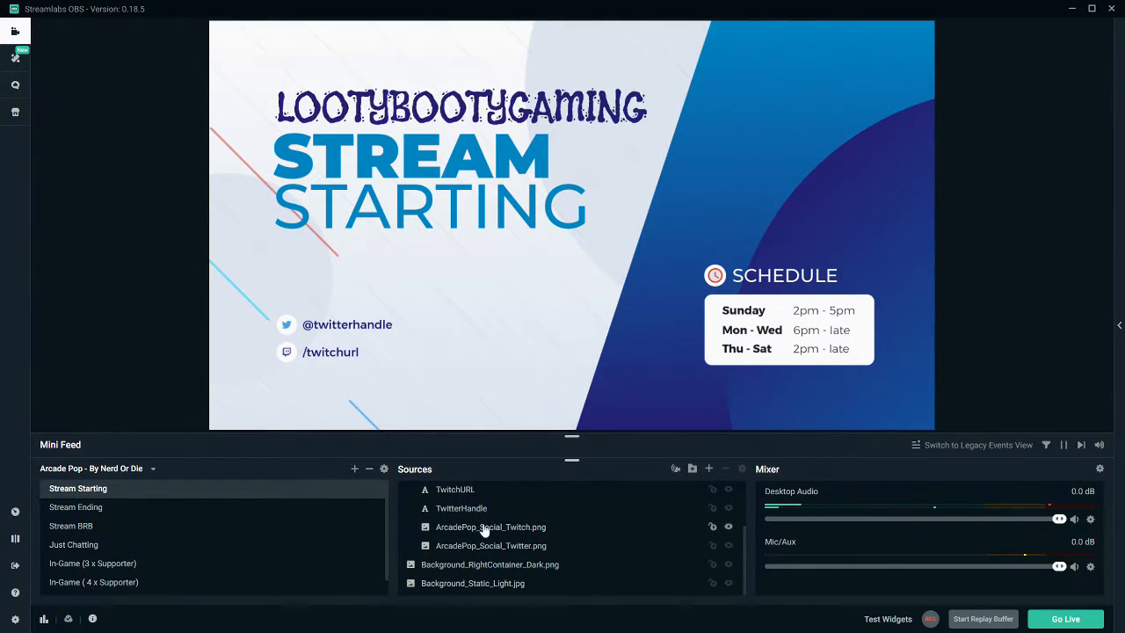
# Change the TwitchURL source's text to /tLootybootygaming and finish editing its settings
pyautogui.scroll(3, 482, 534)
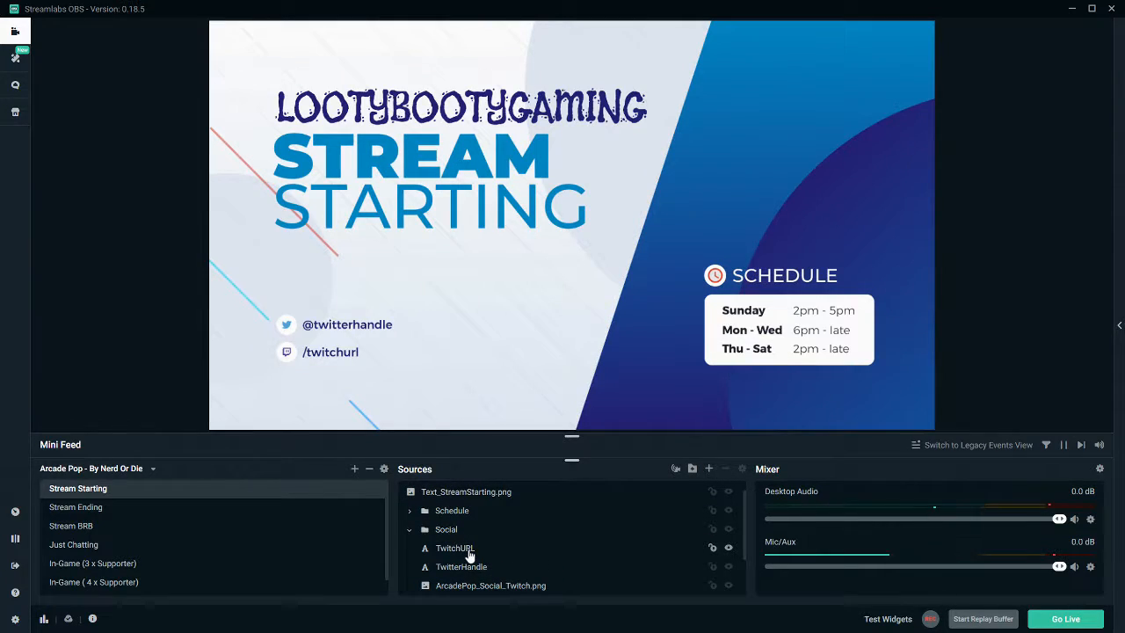
pyautogui.click(468, 550)
pyautogui.doubleClick(457, 549)
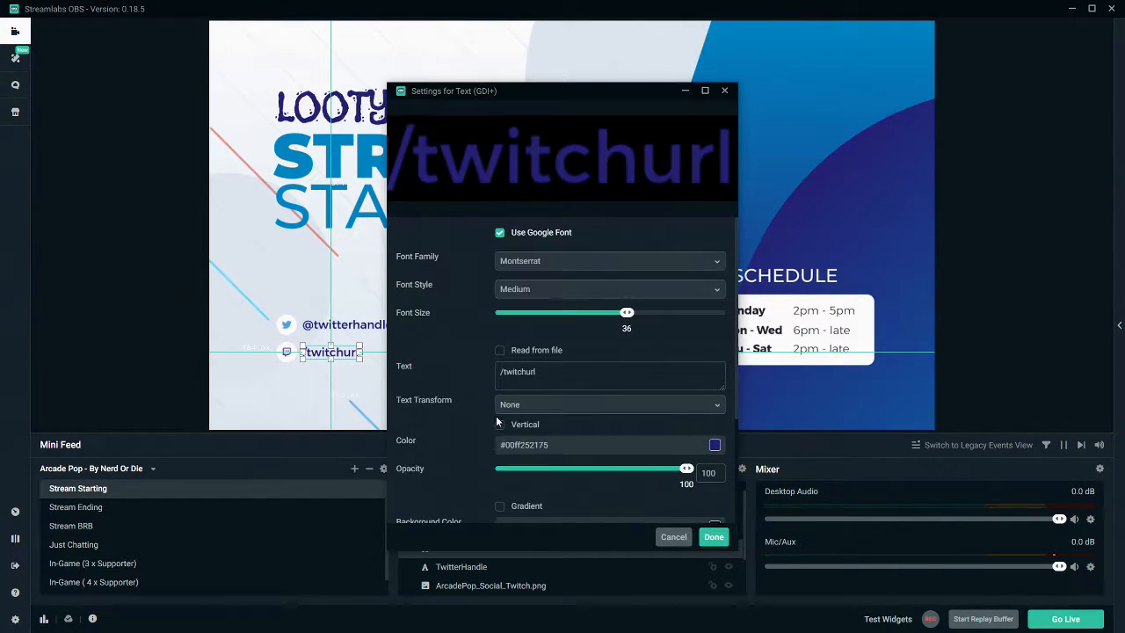
pyautogui.moveTo(537, 372); pyautogui.dragTo(510, 384)
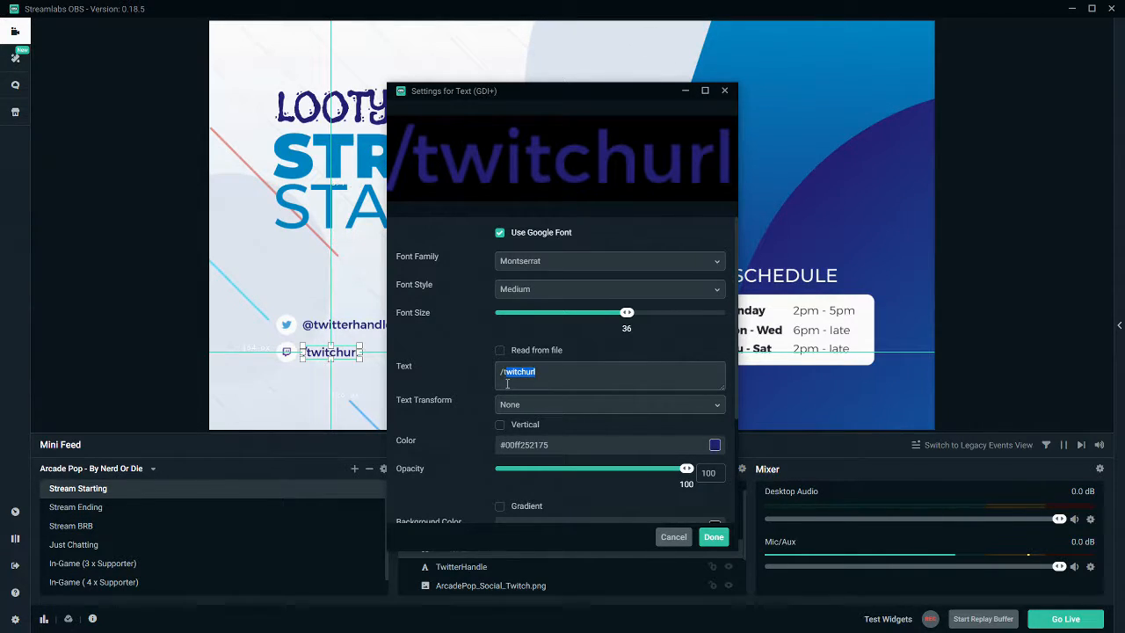
pyautogui.write('tLootybootygaming')
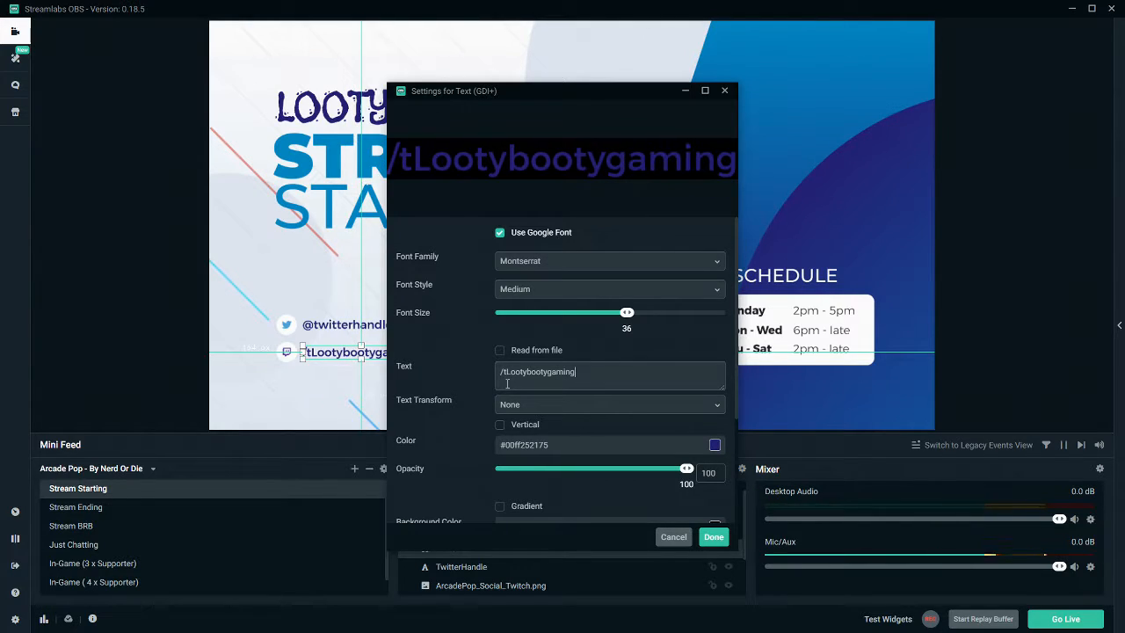
pyautogui.click(713, 538)
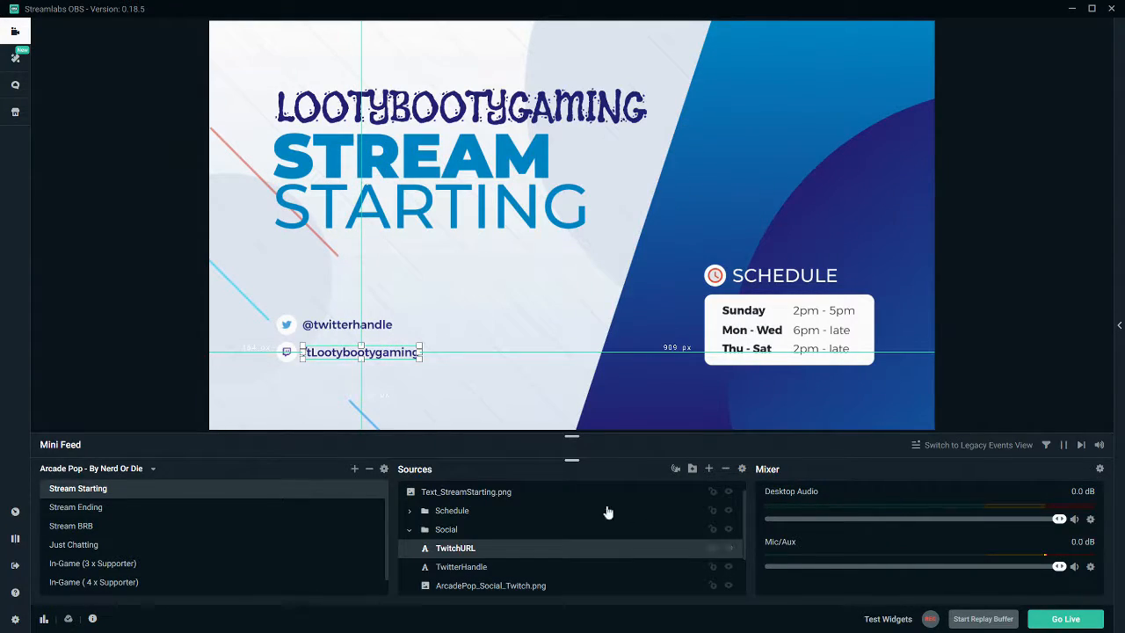
# Replace the placeholder in the TwitterHandle source with the streamer's Twitter handle after the @, finish editing and deselect all sources
pyautogui.doubleClick(465, 568)
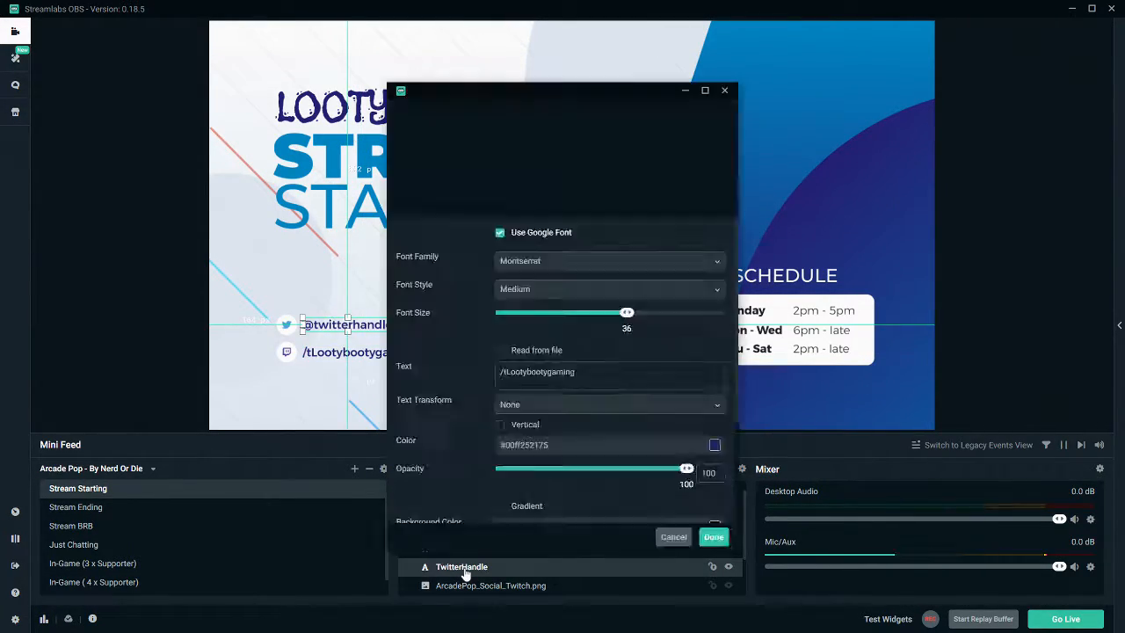
pyautogui.moveTo(559, 373); pyautogui.dragTo(538, 373)
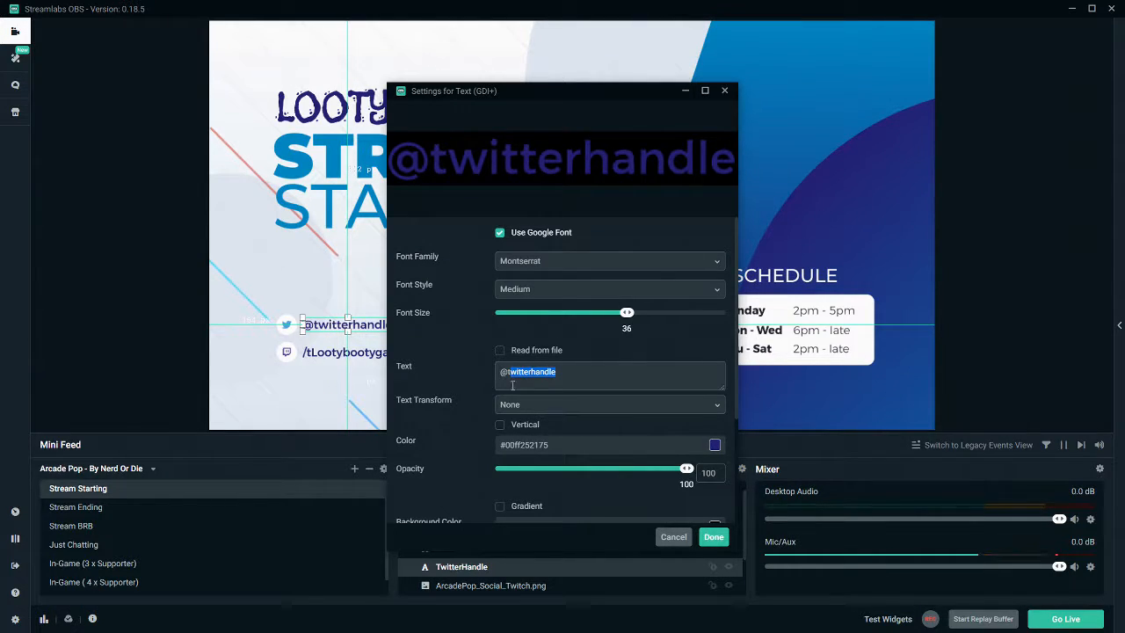
pyautogui.write('Looty')
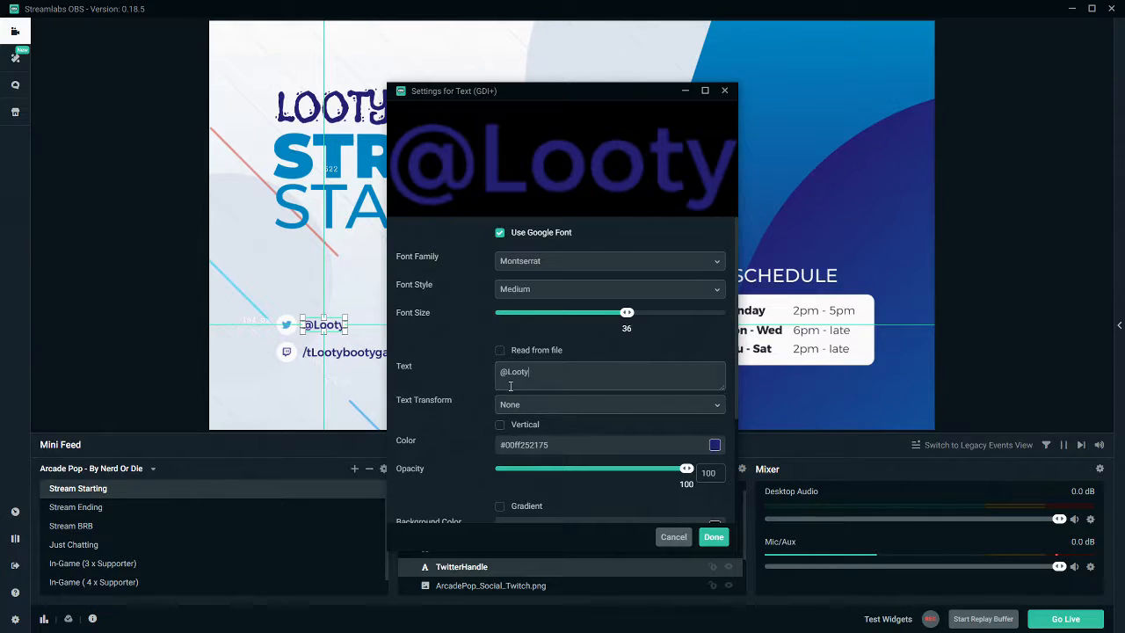
pyautogui.write('BootyNick')
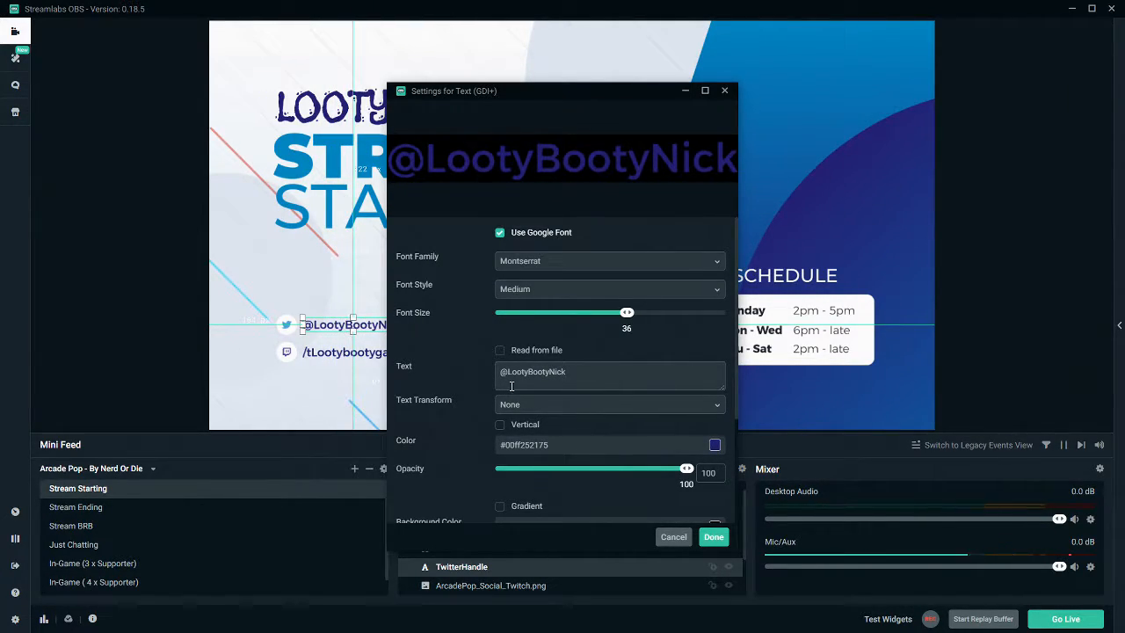
pyautogui.click(714, 537)
pyautogui.click(619, 387)
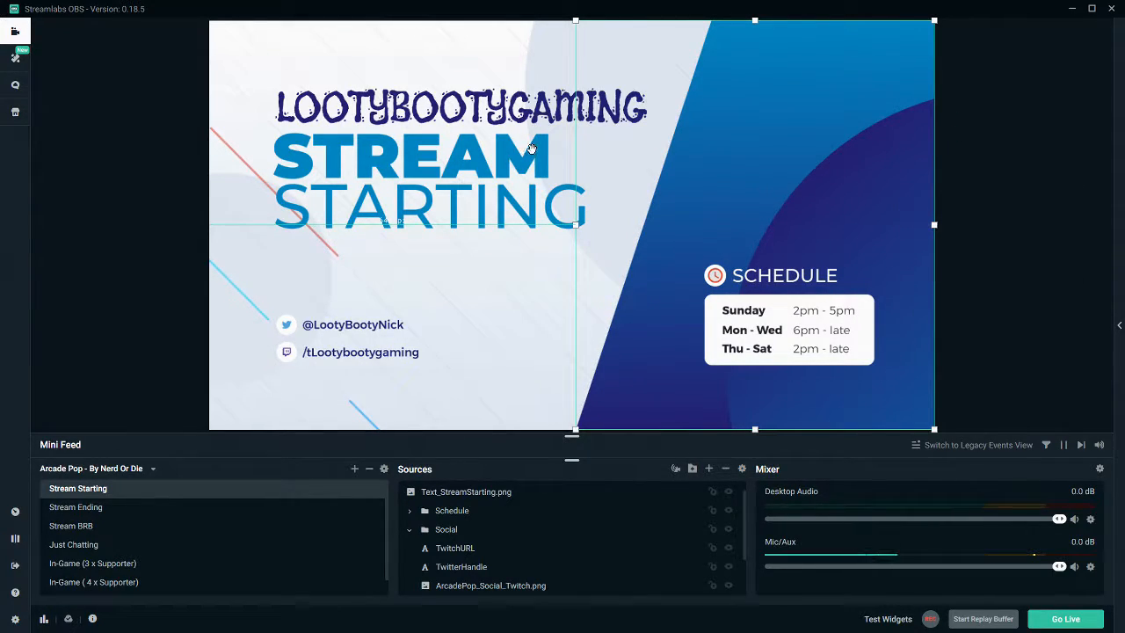
pyautogui.click(489, 114)
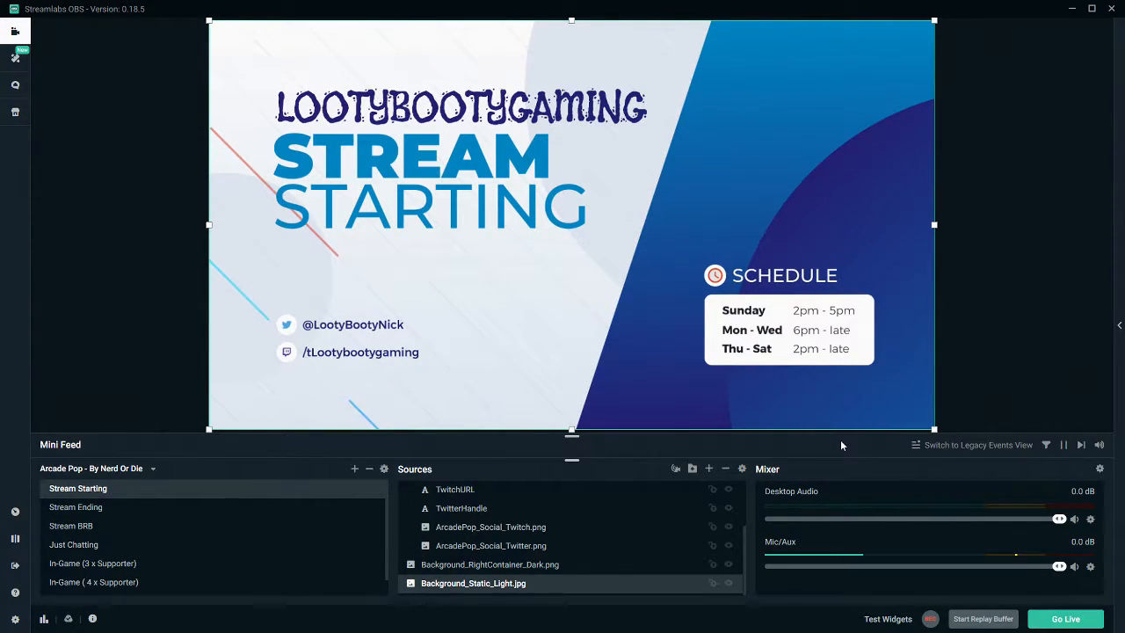
pyautogui.click(1074, 358)
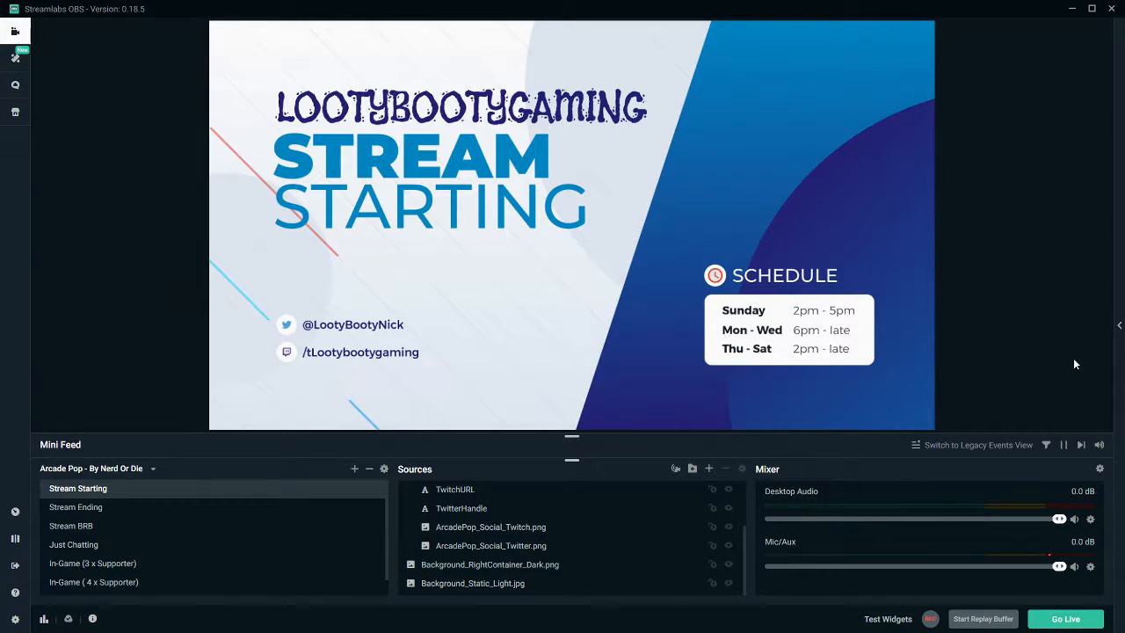
# Lower the Mic/Aux volume to -20.5 dB and the Desktop Audio volume to -27.0 dB
pyautogui.moveTo(1059, 572)
pyautogui.mouseDown()
pyautogui.moveTo(1035, 573)
pyautogui.moveTo(1056, 572)
pyautogui.mouseUp()
pyautogui.moveTo(1058, 568); pyautogui.dragTo(911, 573)
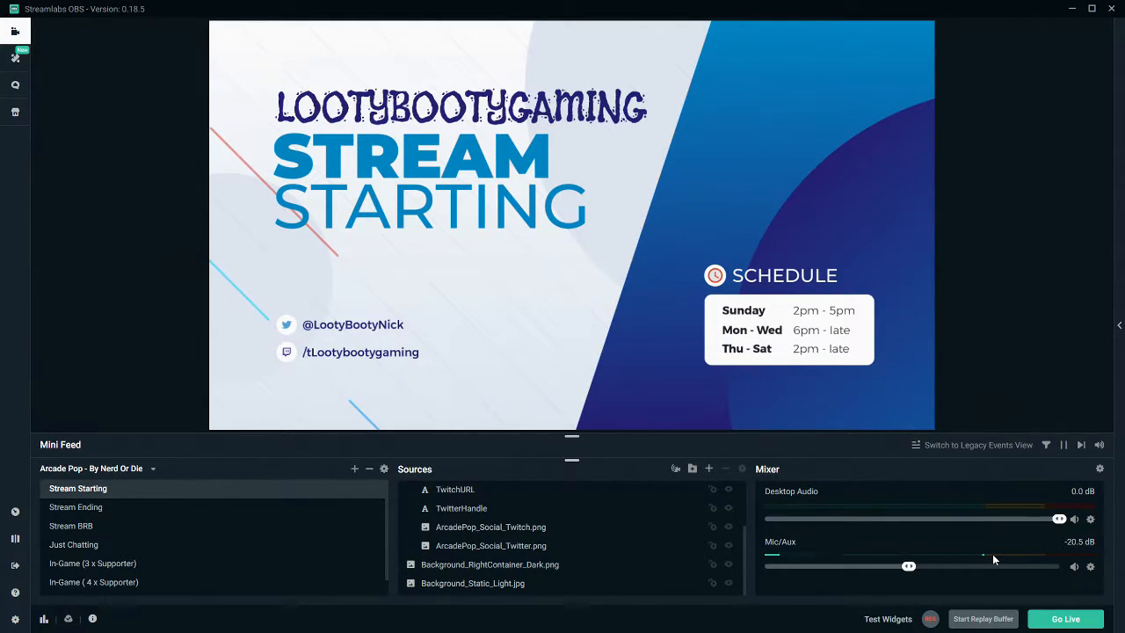
pyautogui.click(877, 519)
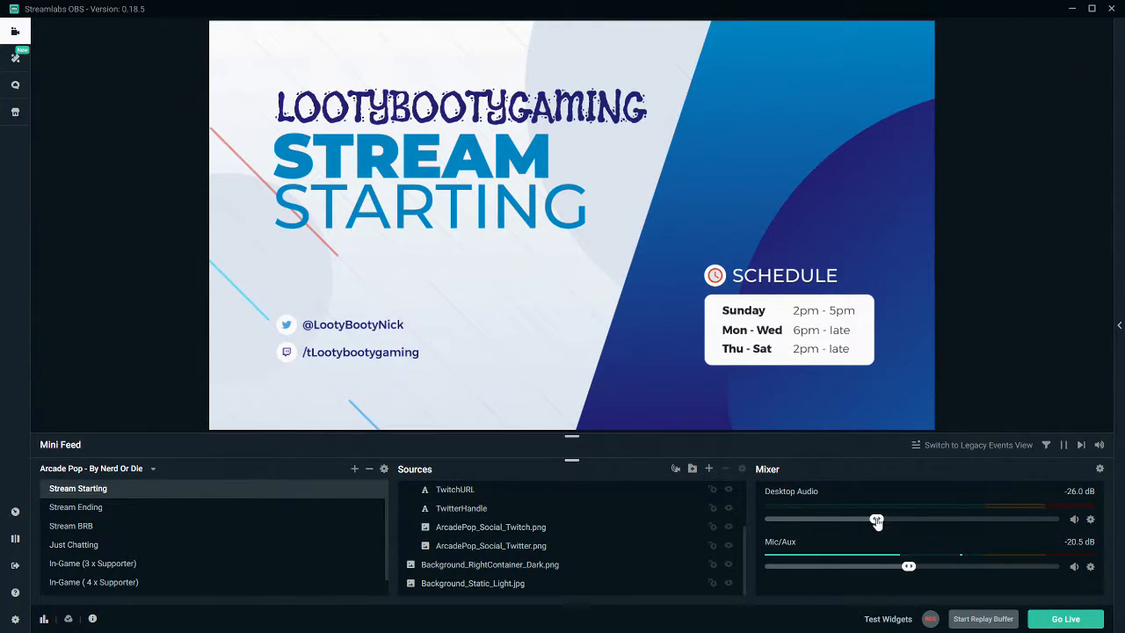
pyautogui.moveTo(877, 519); pyautogui.dragTo(871, 522)
# Compare the supporter bars in the In-Game (3 x Supporter) and In-Game (4 x Supporter) scenes, ending on the 3 x Supporter scene
pyautogui.click(71, 571)
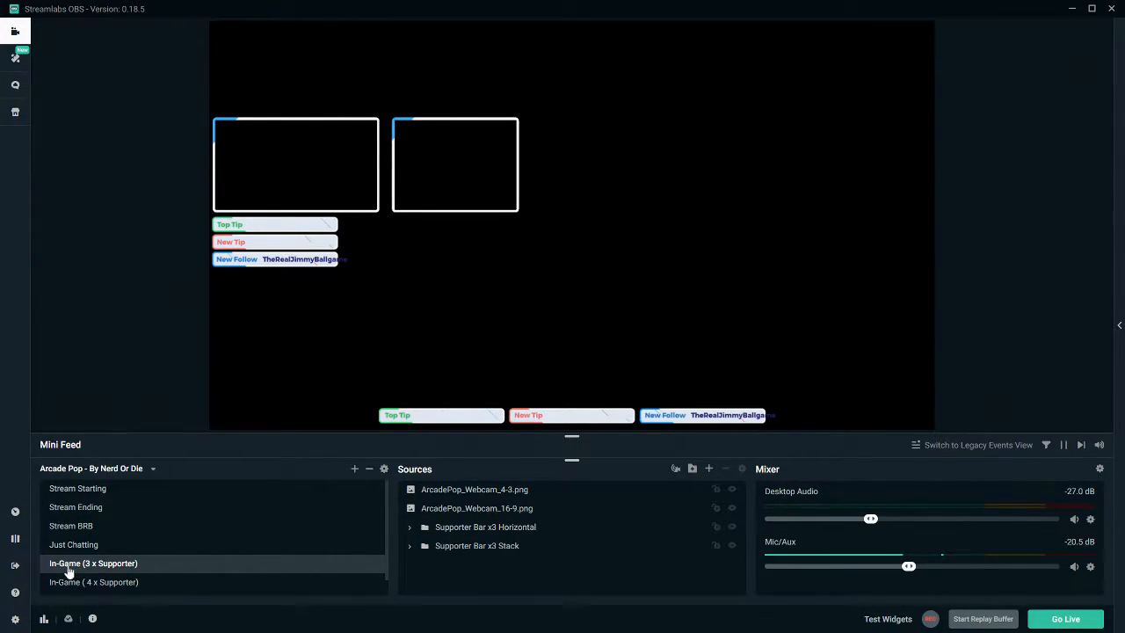
pyautogui.click(75, 585)
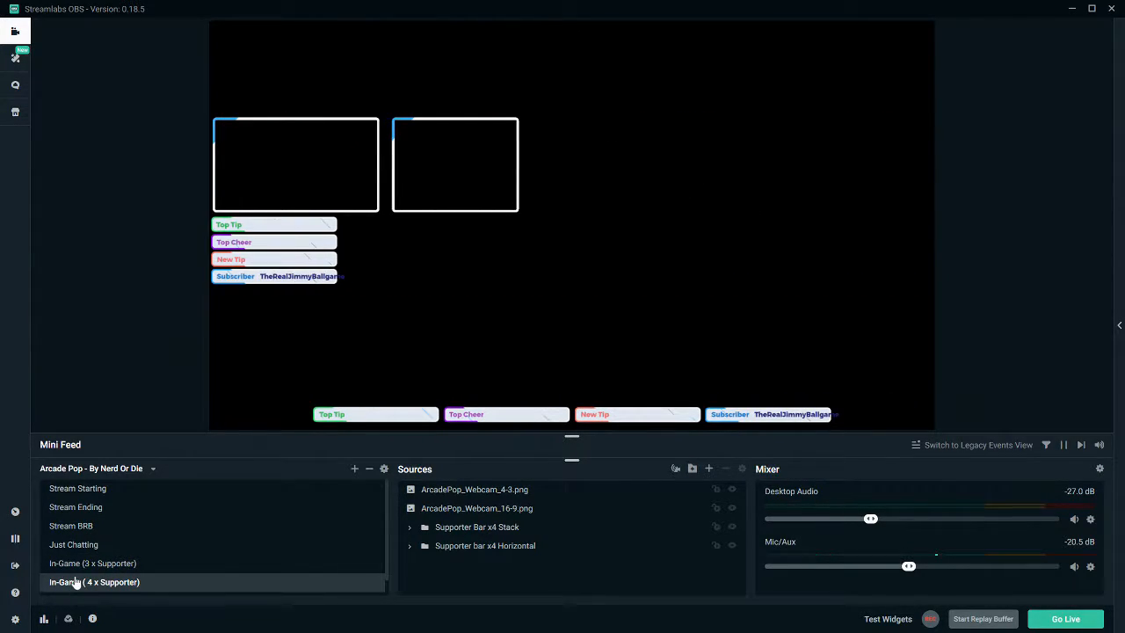
pyautogui.click(75, 567)
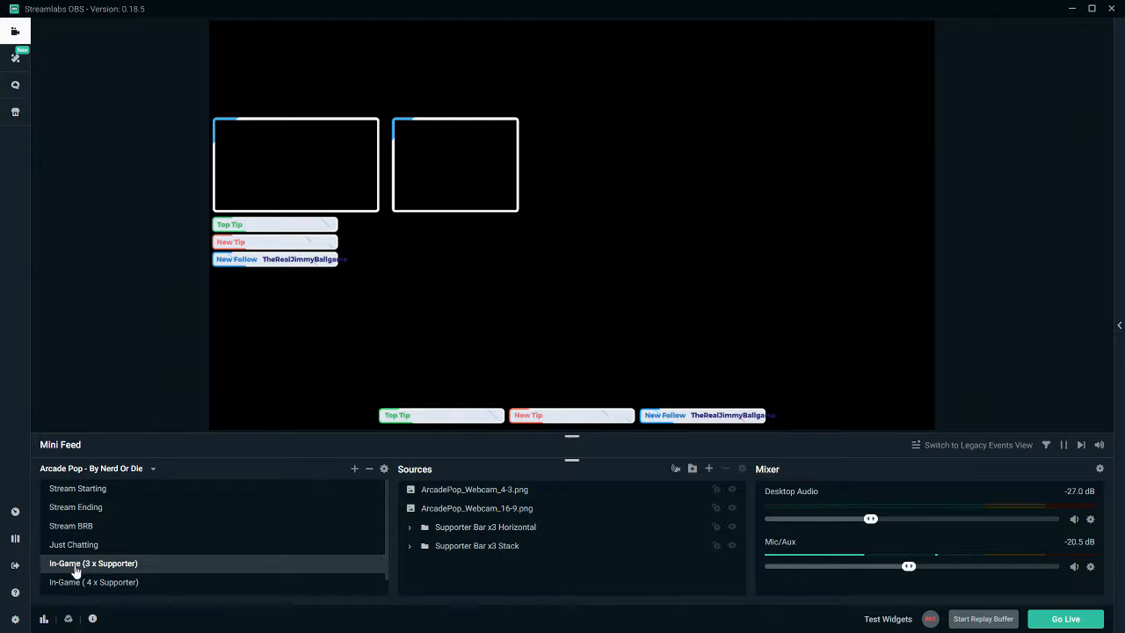
pyautogui.click(77, 584)
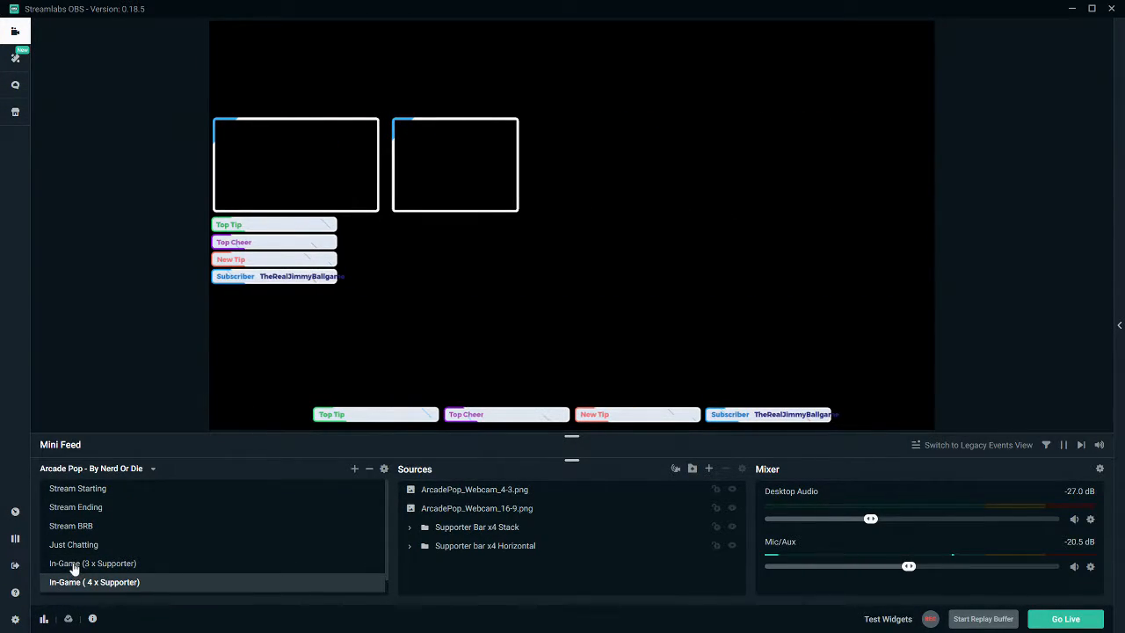
pyautogui.click(74, 567)
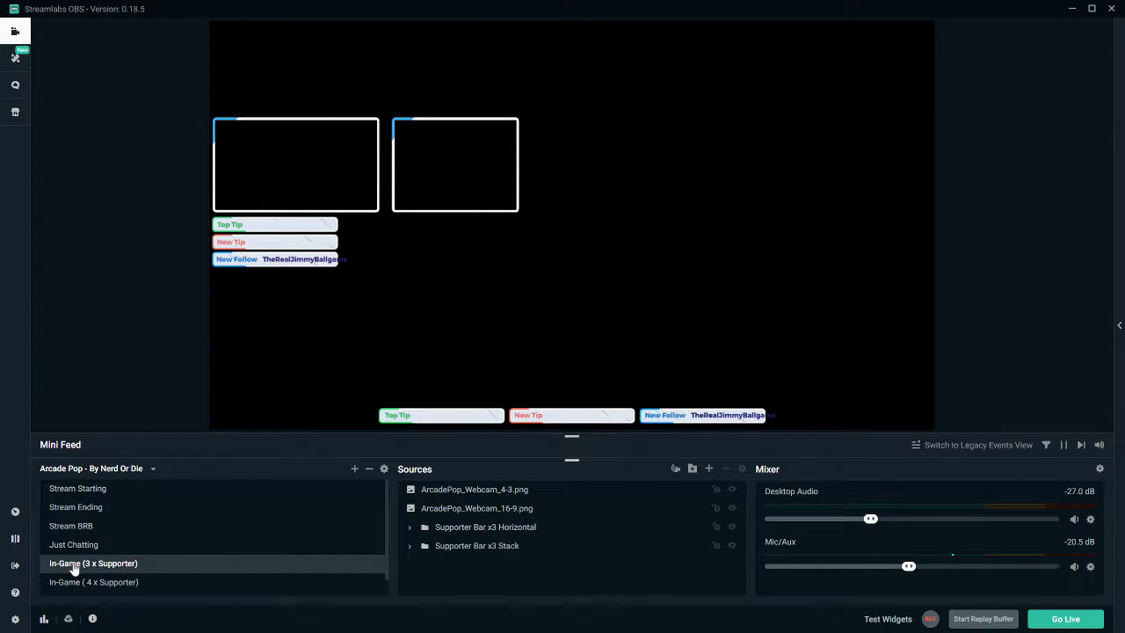
# Switch to the In-Game (4 x Supporter) scene and examine which labels and texts its Supporter Bar x4 Stack folder contains
pyautogui.click(73, 584)
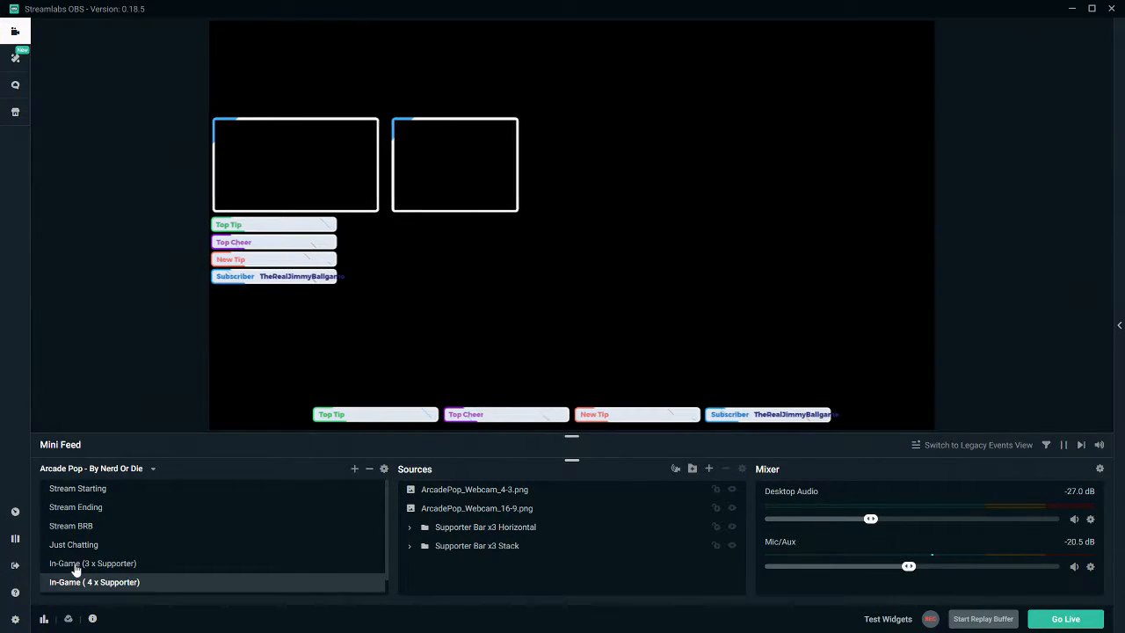
pyautogui.click(76, 567)
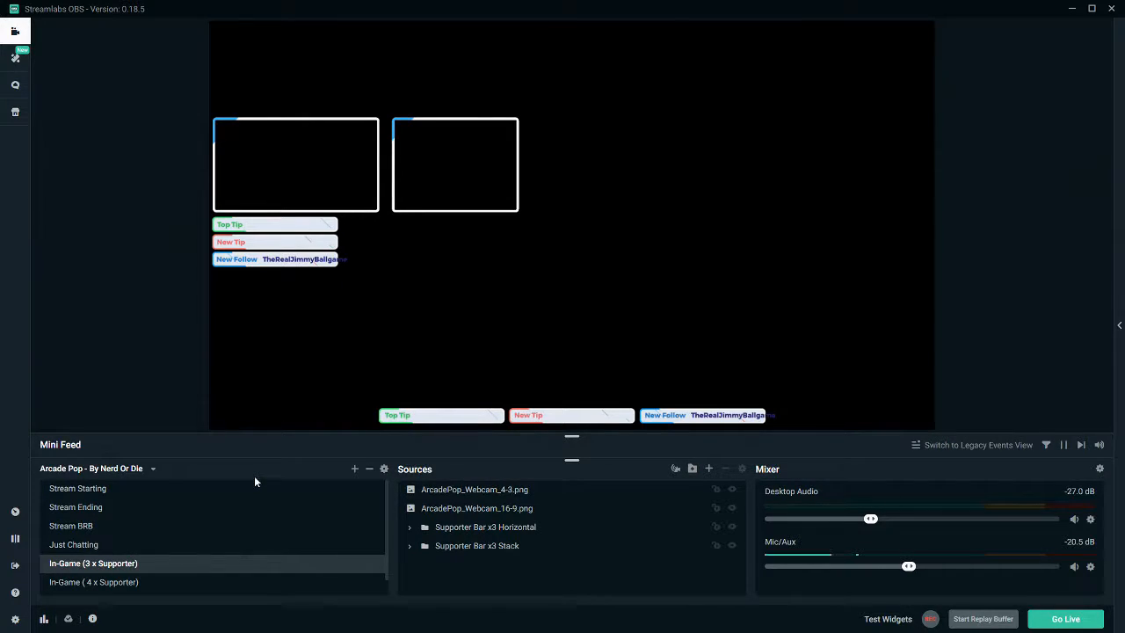
pyautogui.click(102, 583)
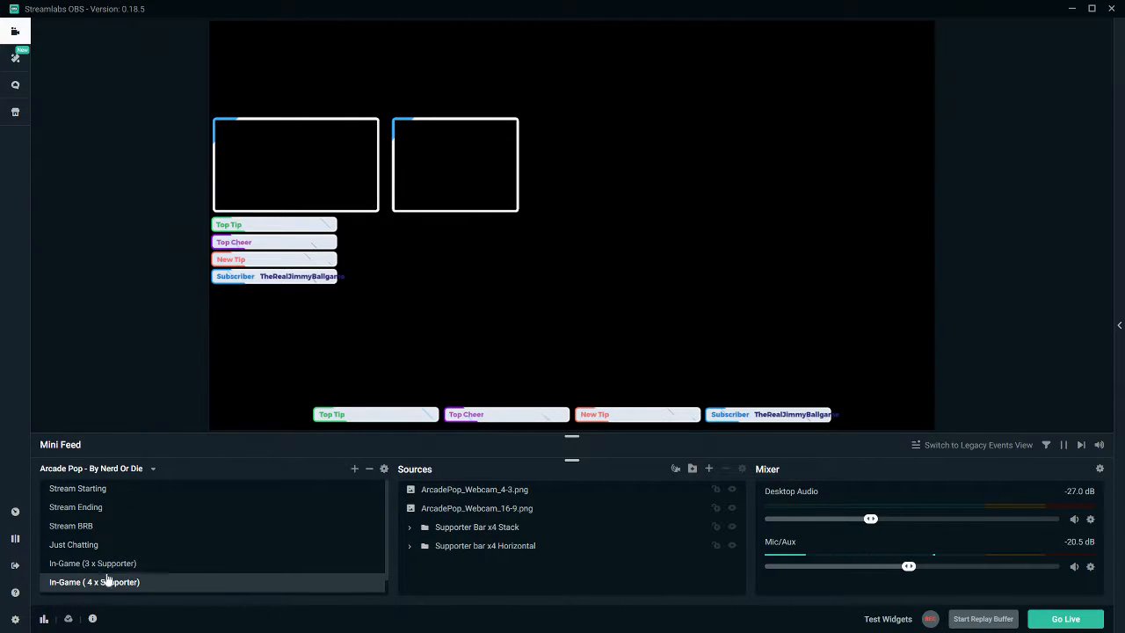
pyautogui.click(415, 528)
pyautogui.scroll(-3, 474, 554)
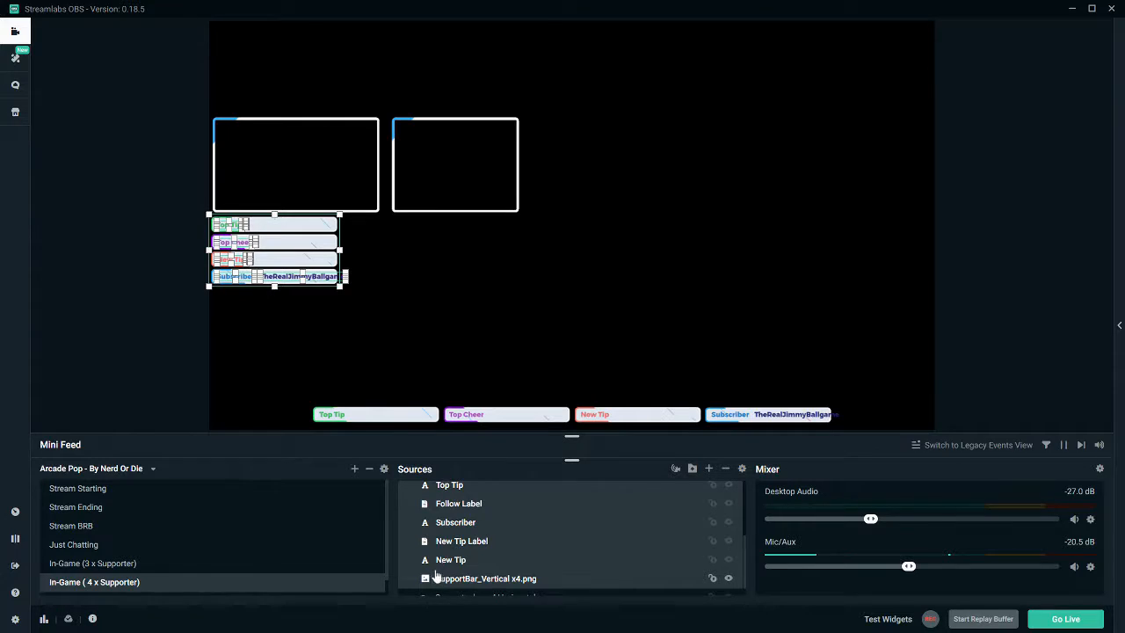
pyautogui.click(482, 561)
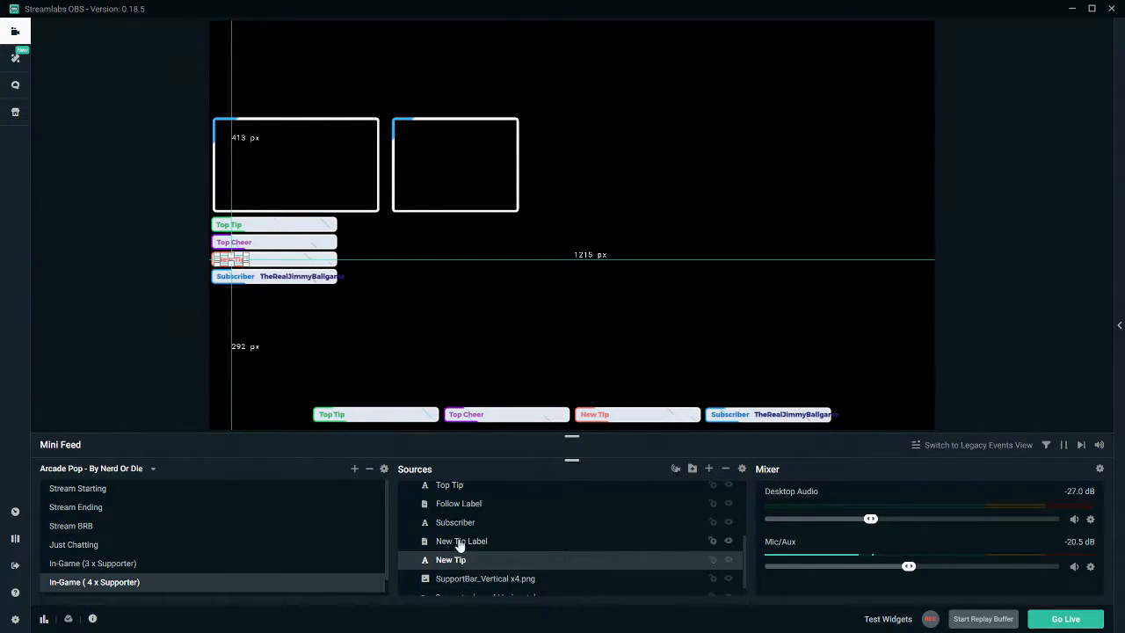
pyautogui.click(458, 527)
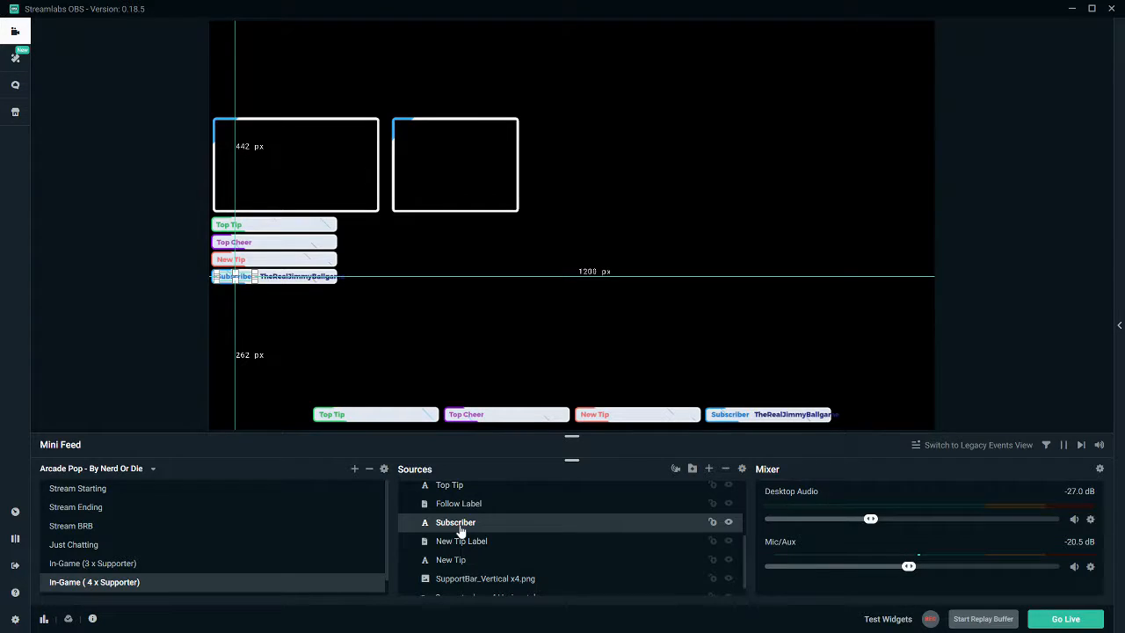
pyautogui.click(464, 543)
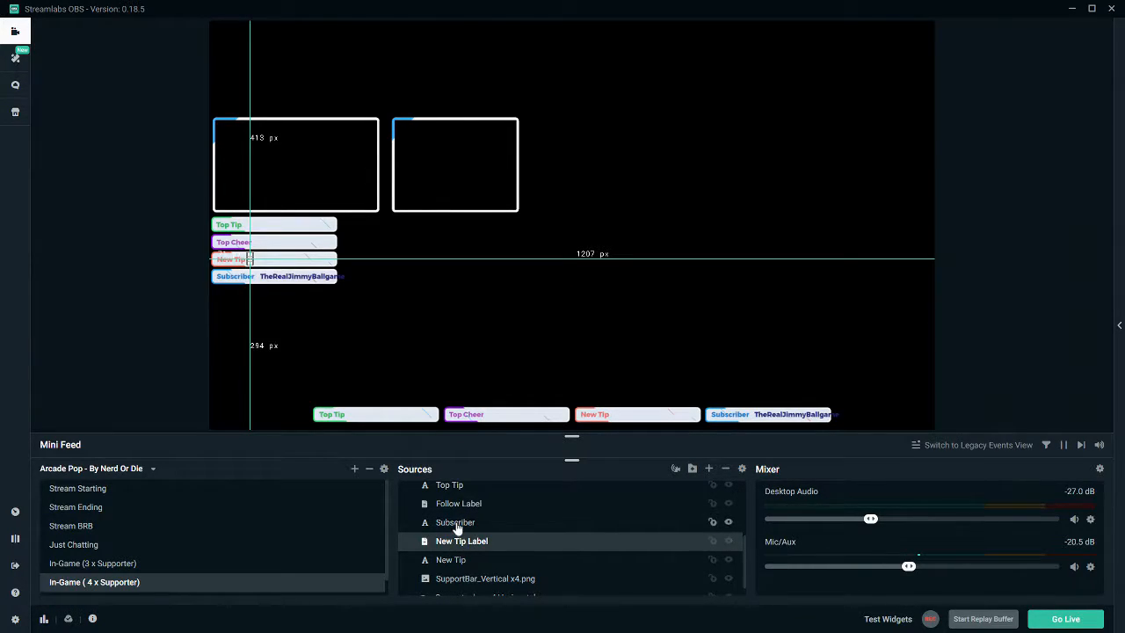
pyautogui.click(459, 524)
pyautogui.scroll(2, 467, 533)
pyautogui.scroll(-2, 490, 544)
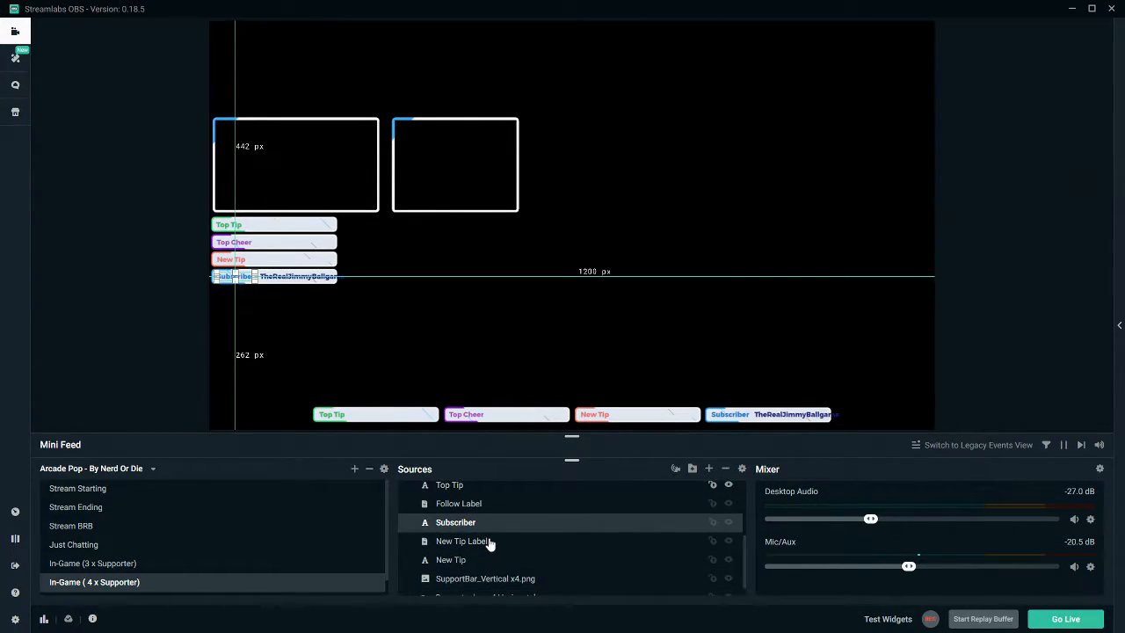
pyautogui.click(483, 540)
pyautogui.click(458, 525)
pyautogui.scroll(2, 458, 529)
pyautogui.click(460, 565)
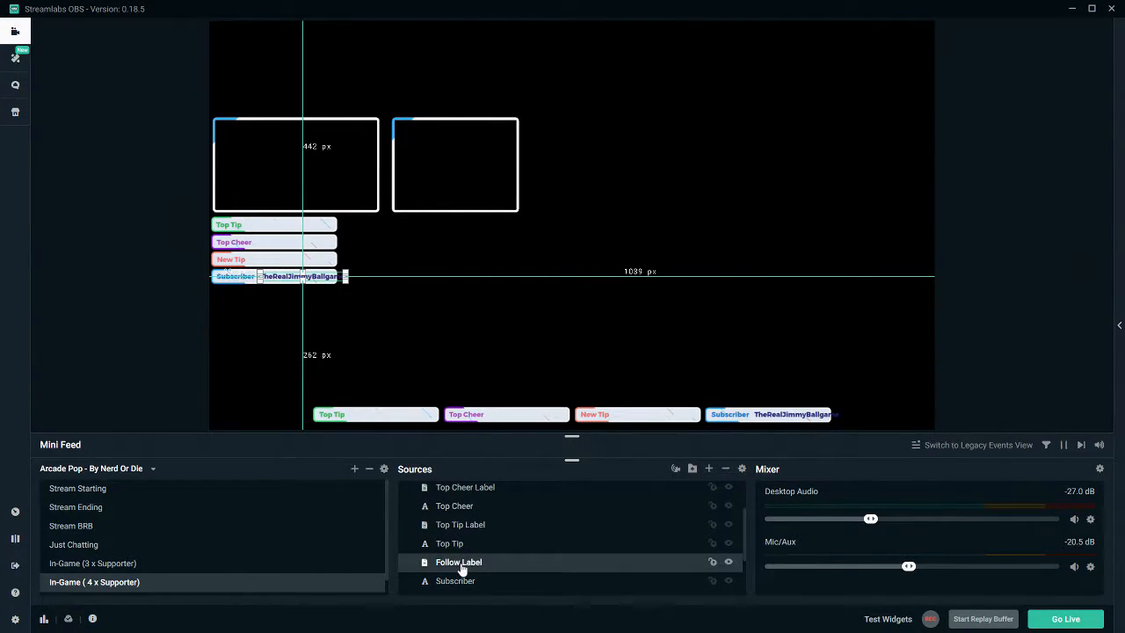
# Return to the In-Game (3 x Supporter) scene and remove its ArcadePop_Webcam_4-3.png source
pyautogui.click(121, 566)
pyautogui.click(124, 585)
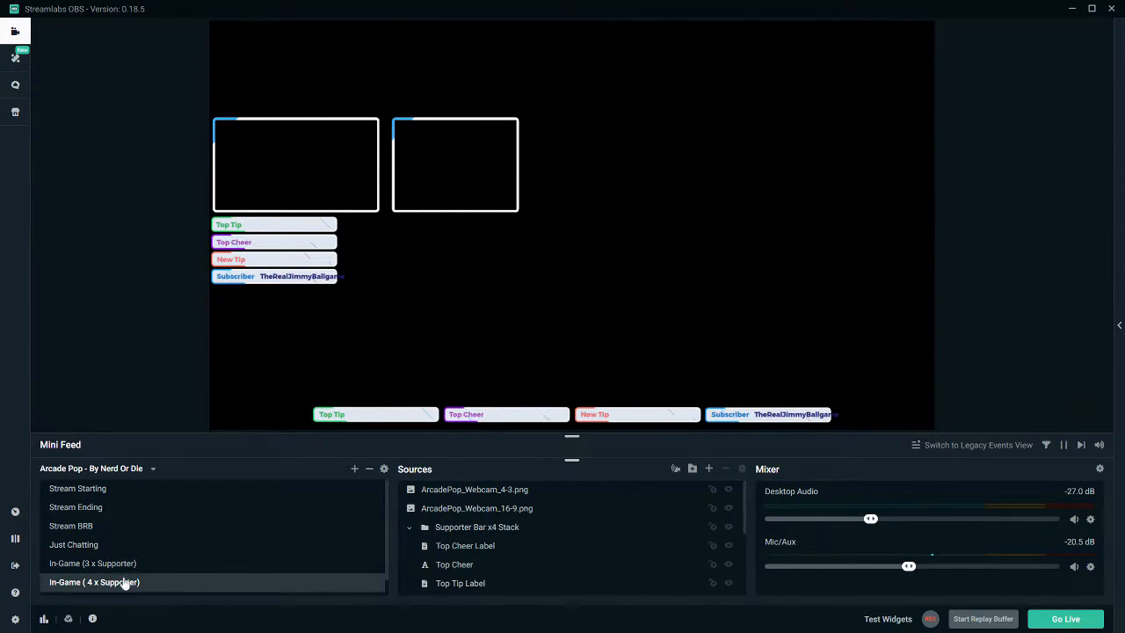
pyautogui.click(121, 565)
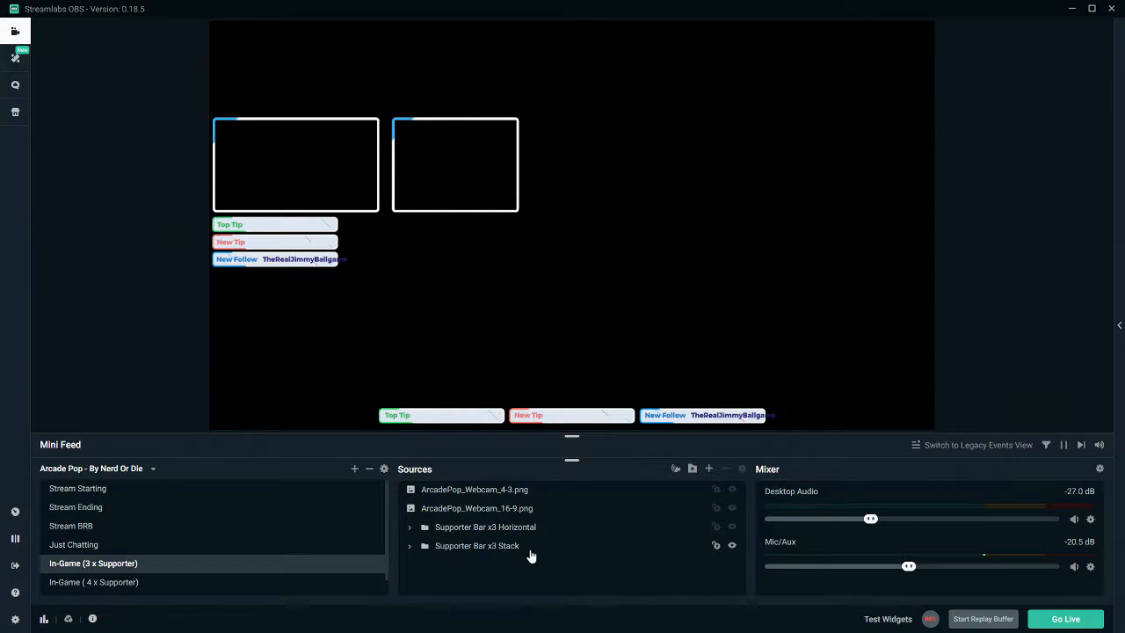
pyautogui.click(486, 509)
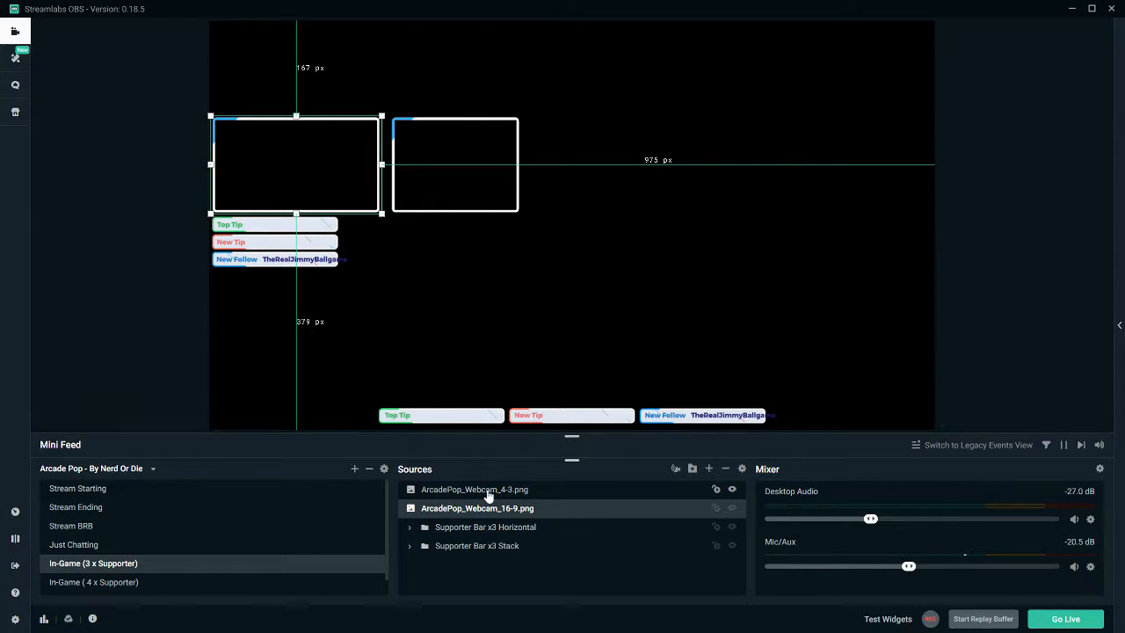
pyautogui.click(489, 491)
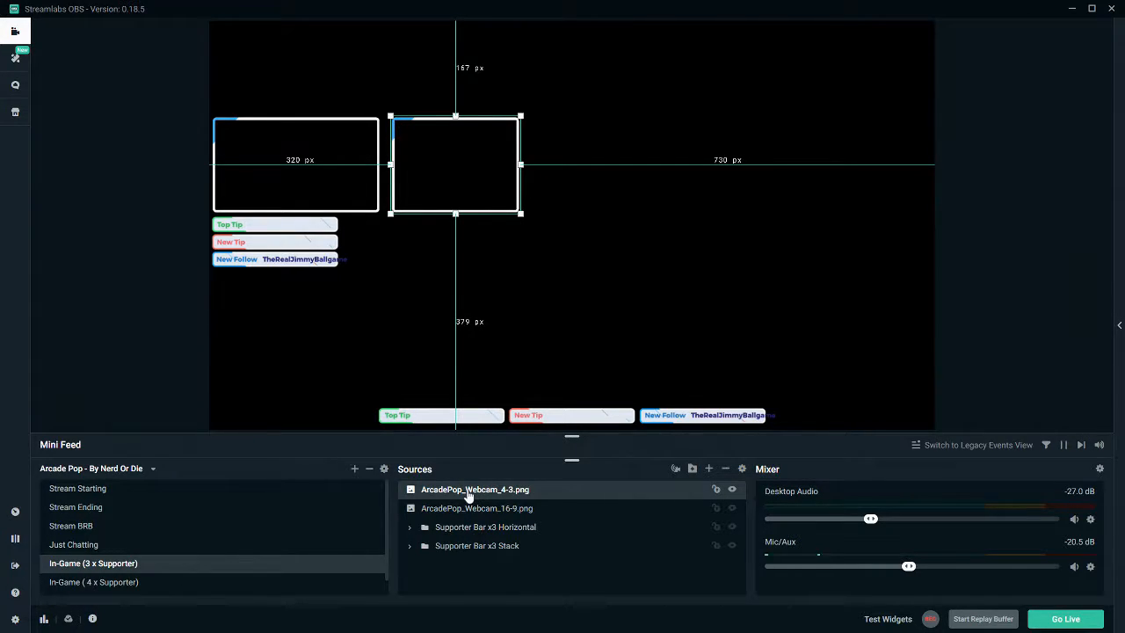
pyautogui.press('Delete')
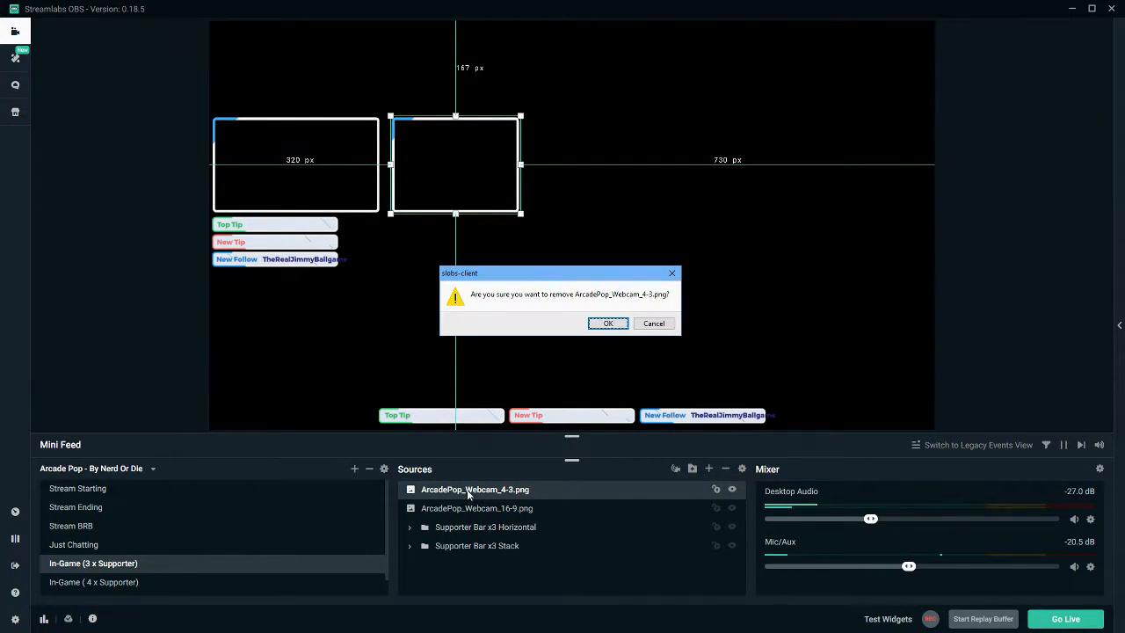
pyautogui.click(608, 323)
pyautogui.click(320, 190)
pyautogui.click(385, 352)
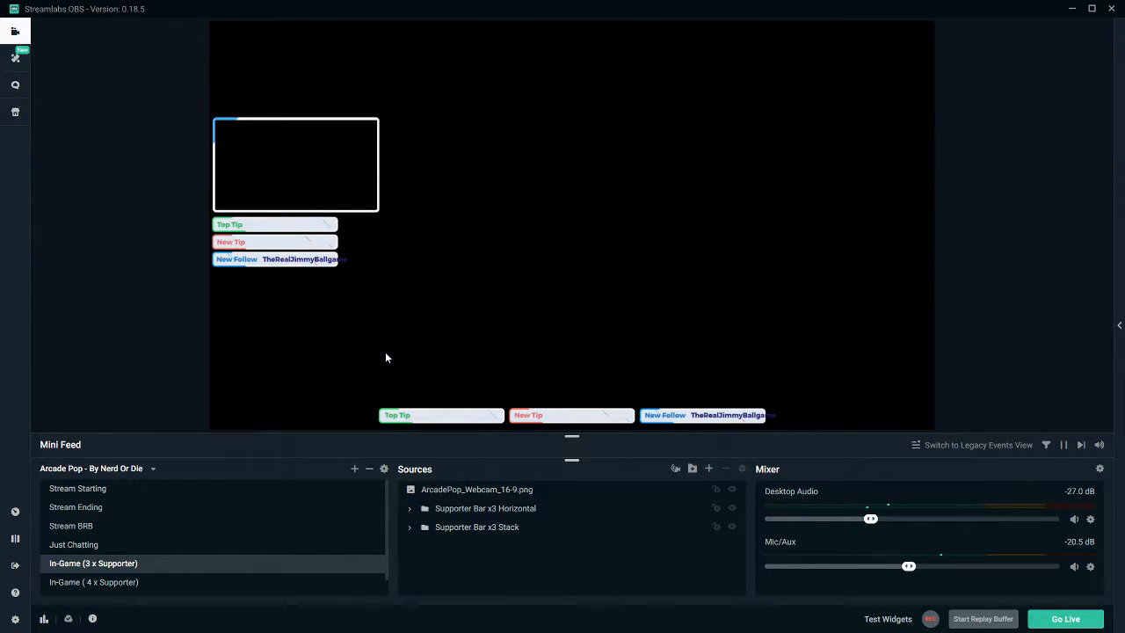
# Remove the Supporter Bar x3 Stack folder and all its items from the In-Game (3 x Supporter) scene
pyautogui.click(490, 532)
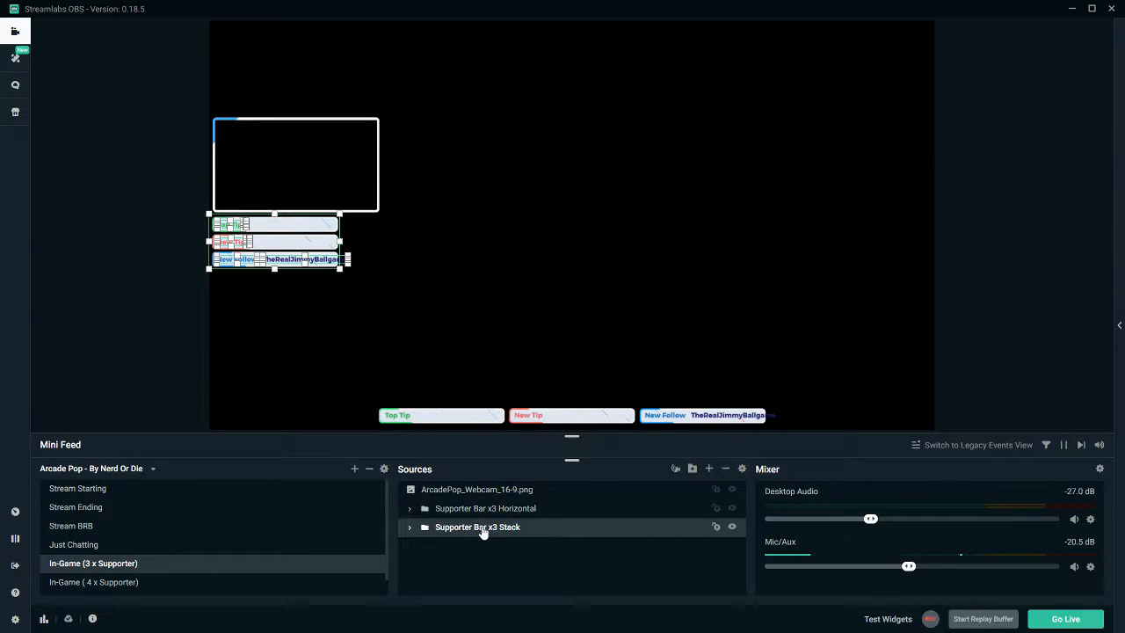
pyautogui.press('Delete')
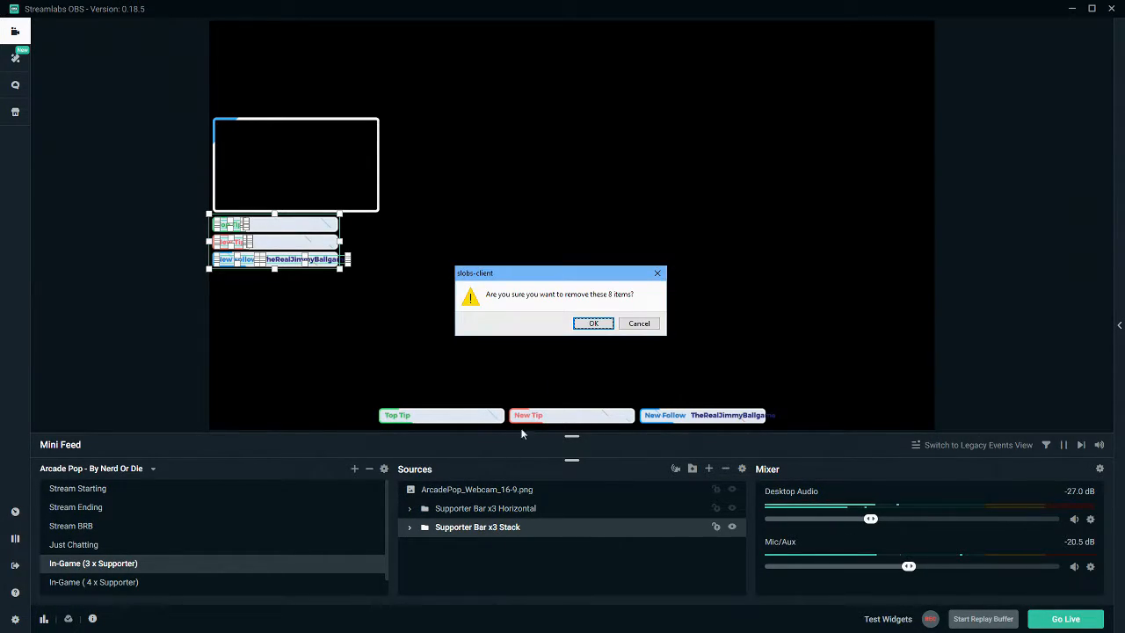
pyautogui.click(604, 325)
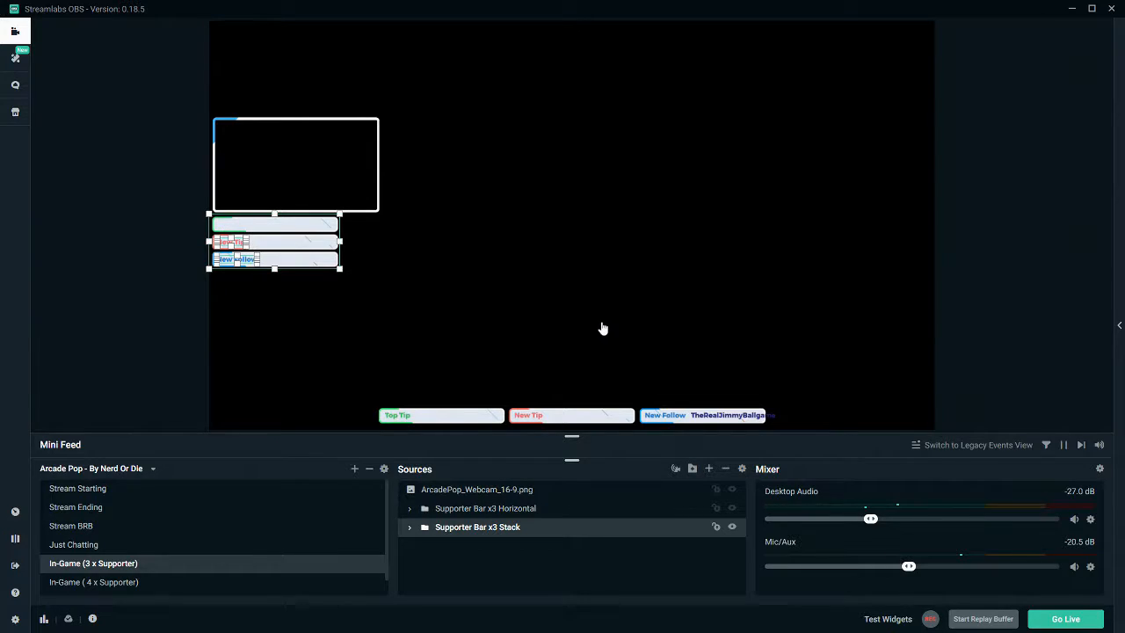
# Move the Supporter Bar x3 Horizontal folder to the canvas's top edge and the 16-9 webcam frame to the canvas's lower-right area
pyautogui.click(505, 515)
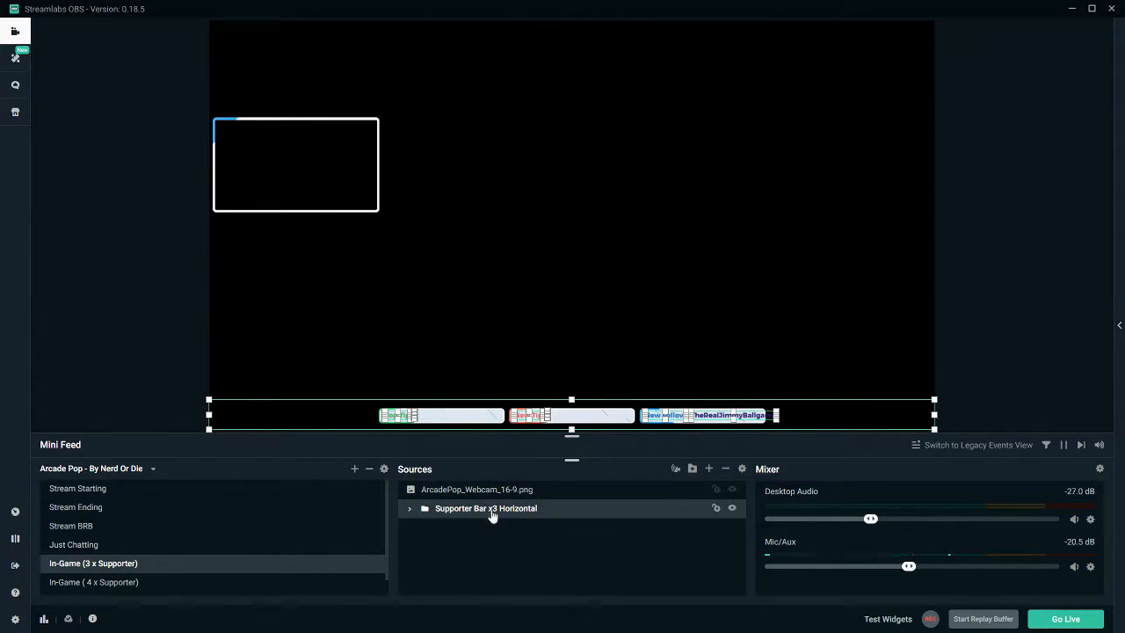
pyautogui.moveTo(799, 416); pyautogui.dragTo(795, 40)
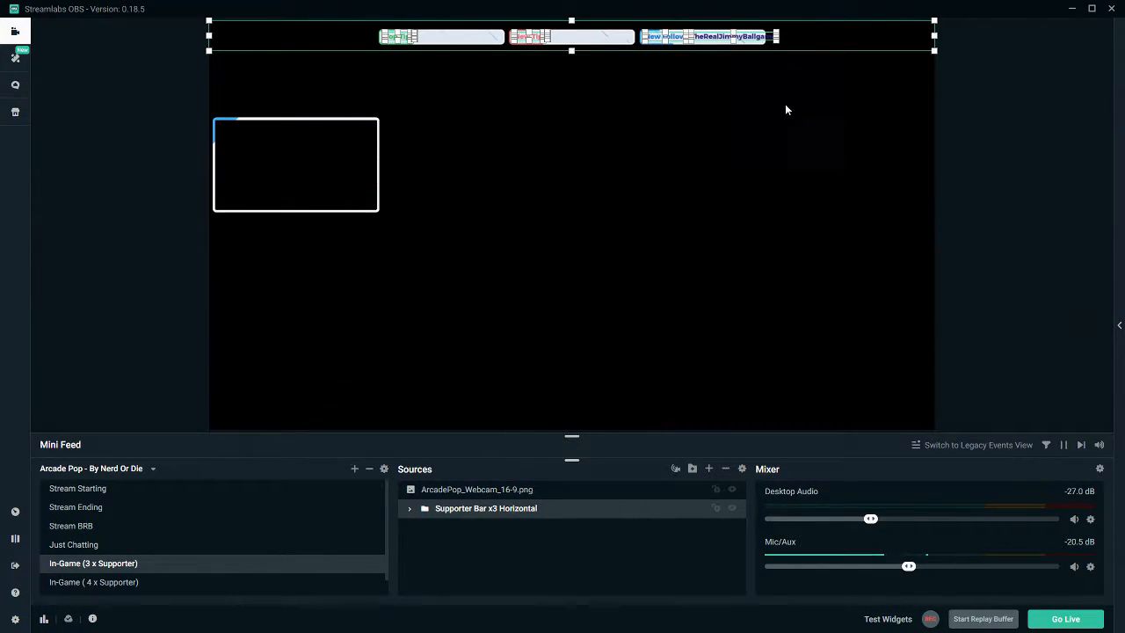
pyautogui.click(783, 112)
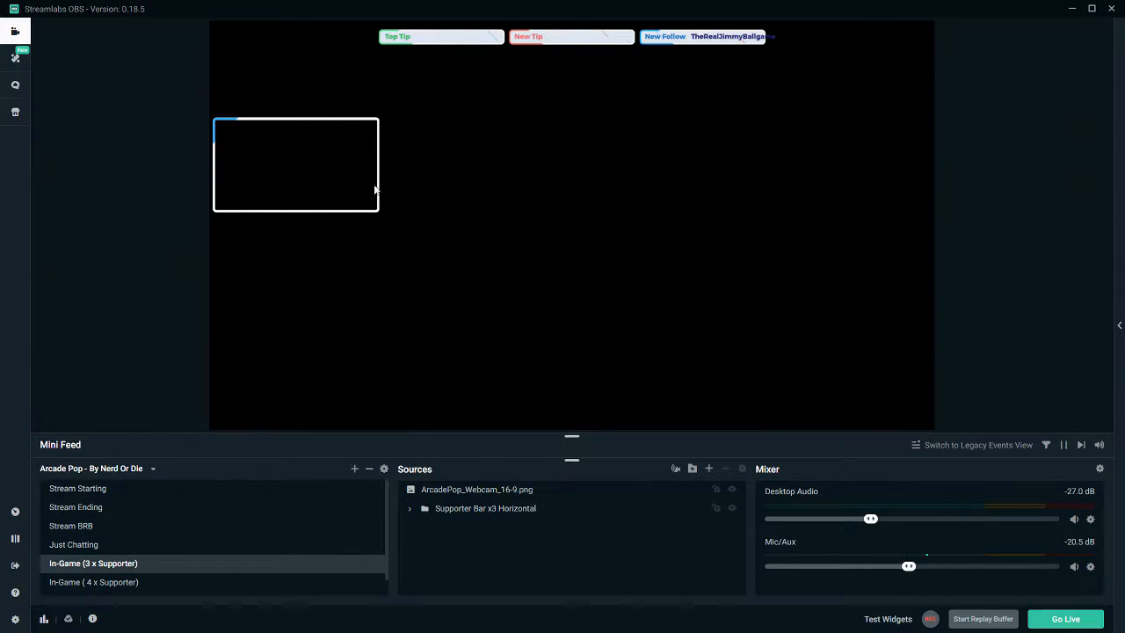
pyautogui.moveTo(322, 167); pyautogui.dragTo(835, 335)
pyautogui.click(692, 318)
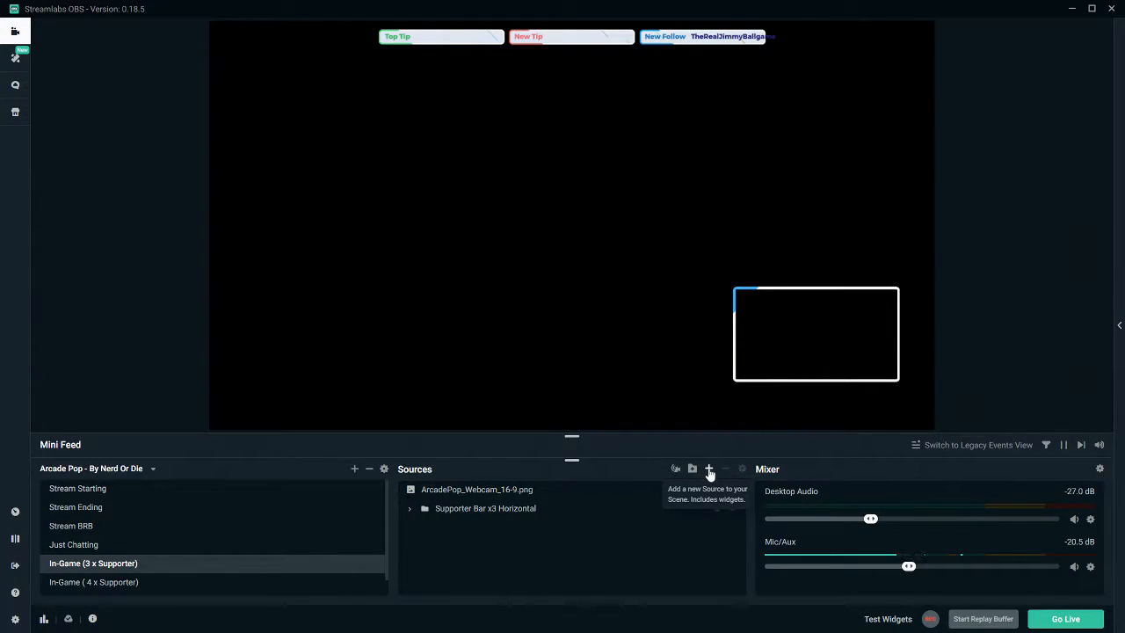
# Start adding a source and preview the available widgets, including Alertbox, Follower Goal, Bit Goal, Donation Ticker, Event List, Stream Boss, Viewer Count and Credits
pyautogui.click(710, 471)
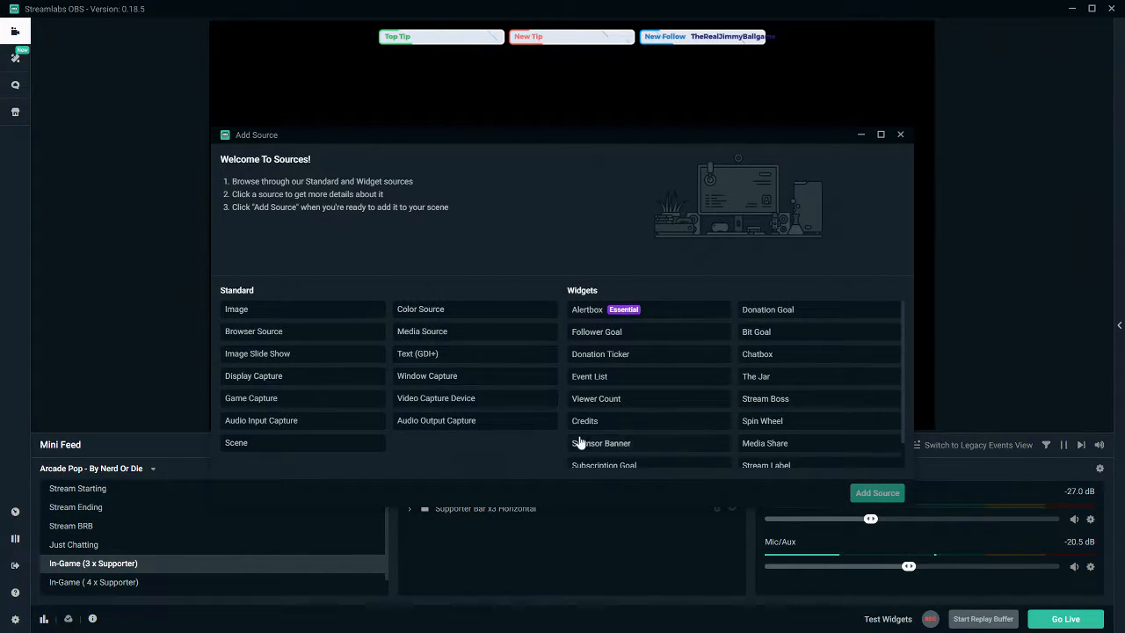
pyautogui.scroll(-1, 578, 447)
pyautogui.scroll(1, 576, 448)
pyautogui.click(628, 313)
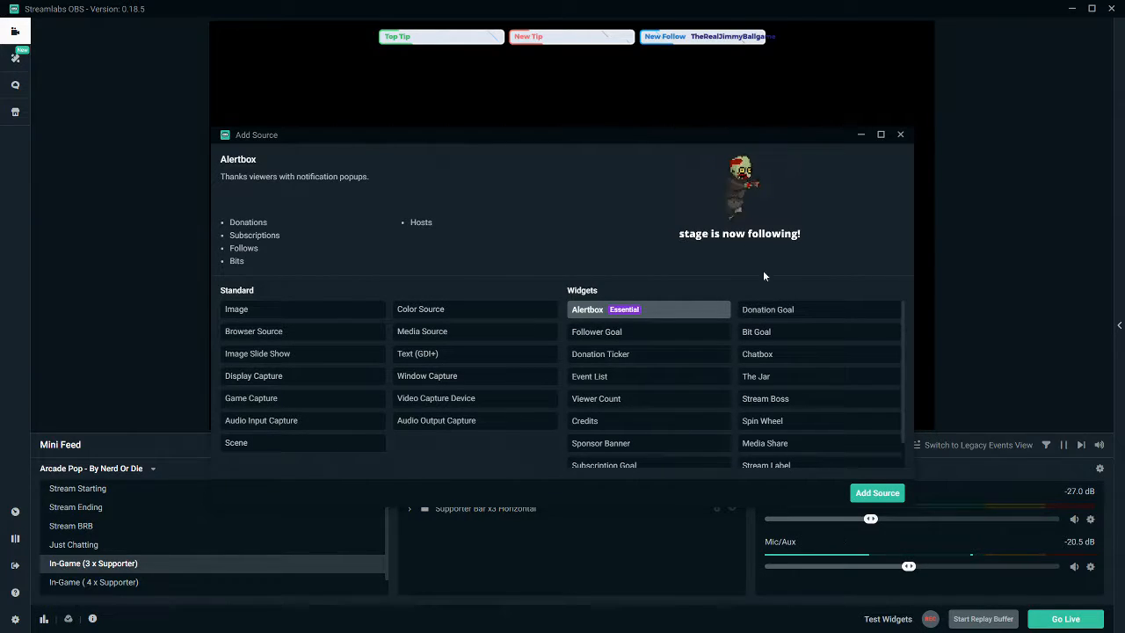
pyautogui.click(780, 313)
pyautogui.click(716, 331)
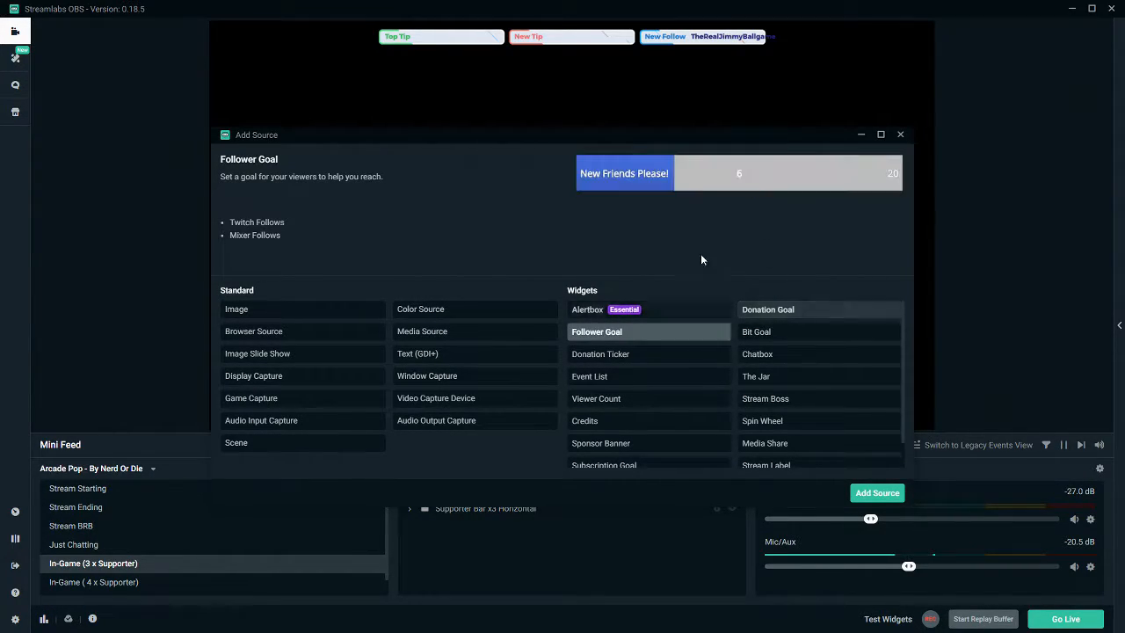
pyautogui.click(763, 333)
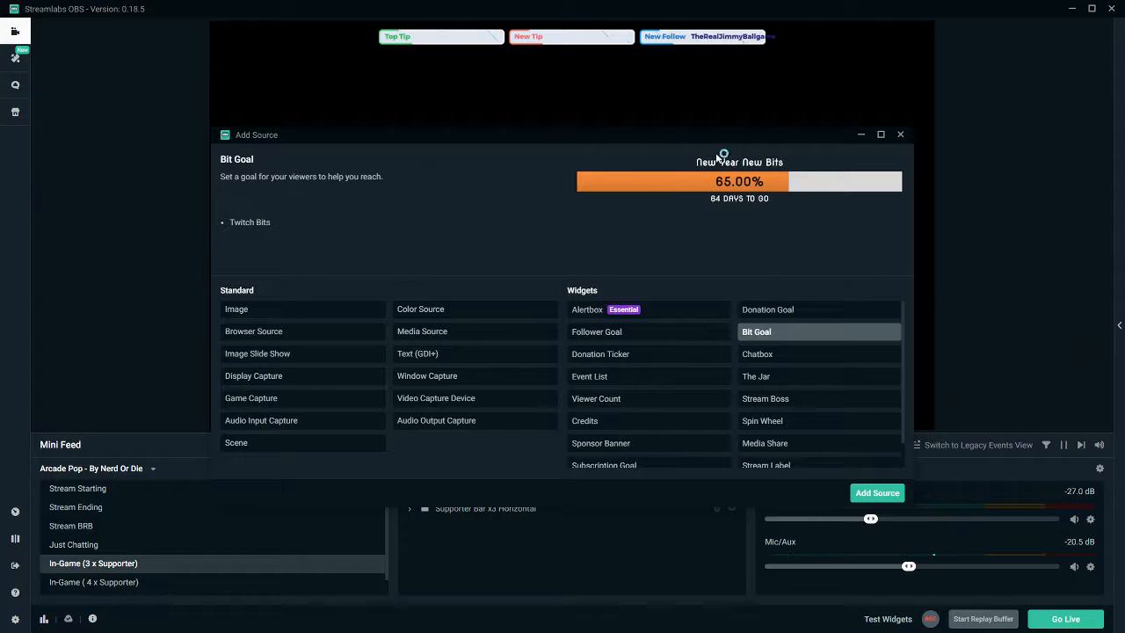
pyautogui.click(693, 357)
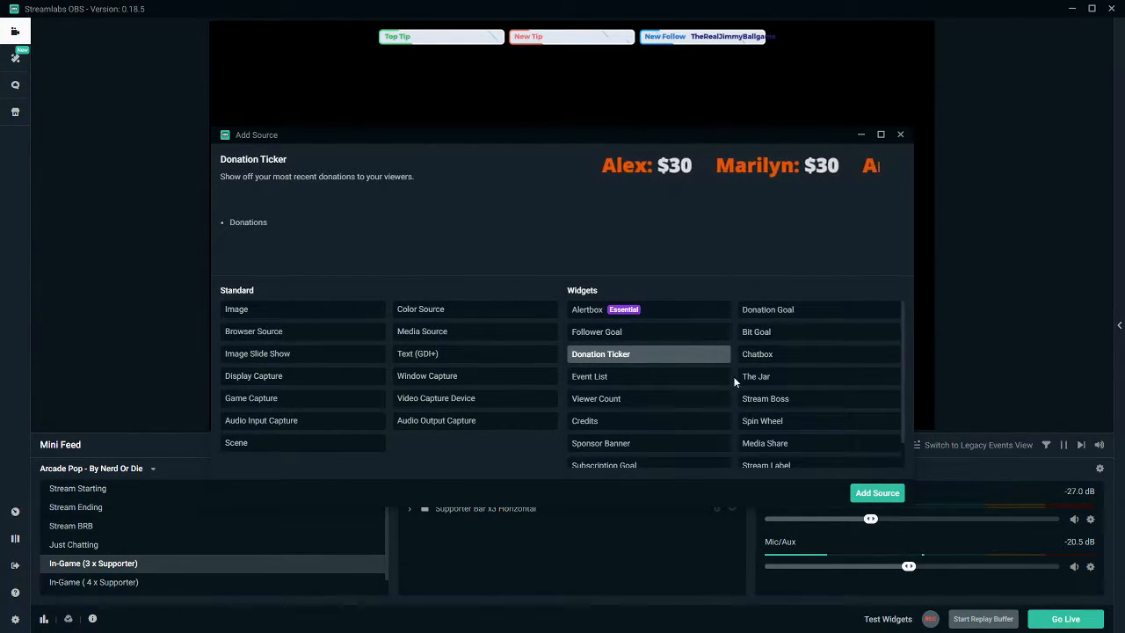
pyautogui.click(706, 380)
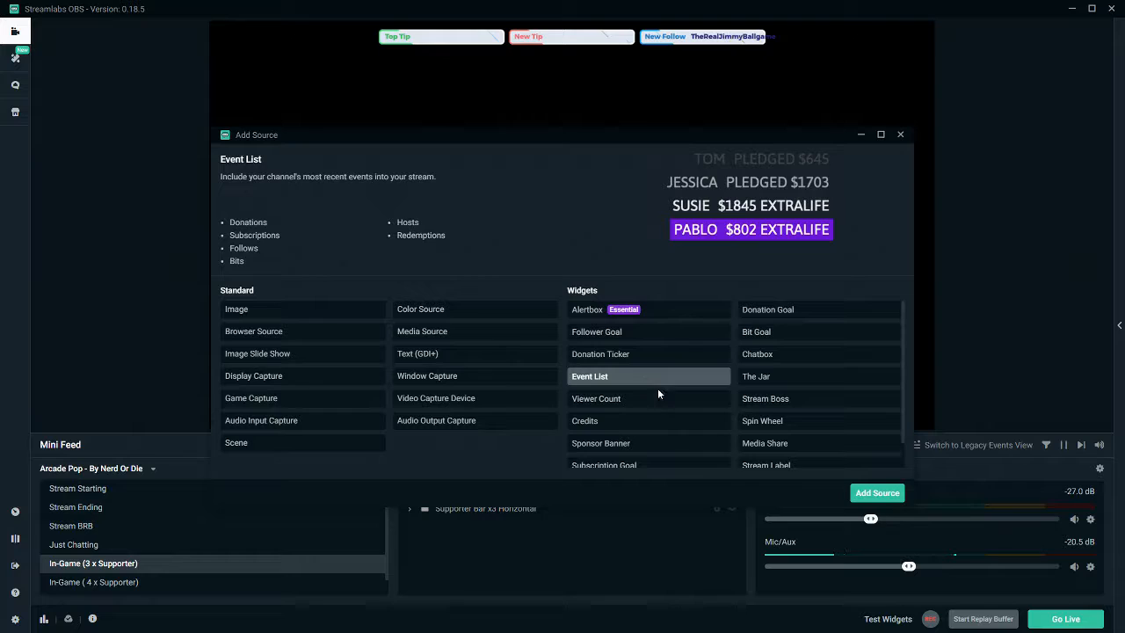
pyautogui.click(762, 400)
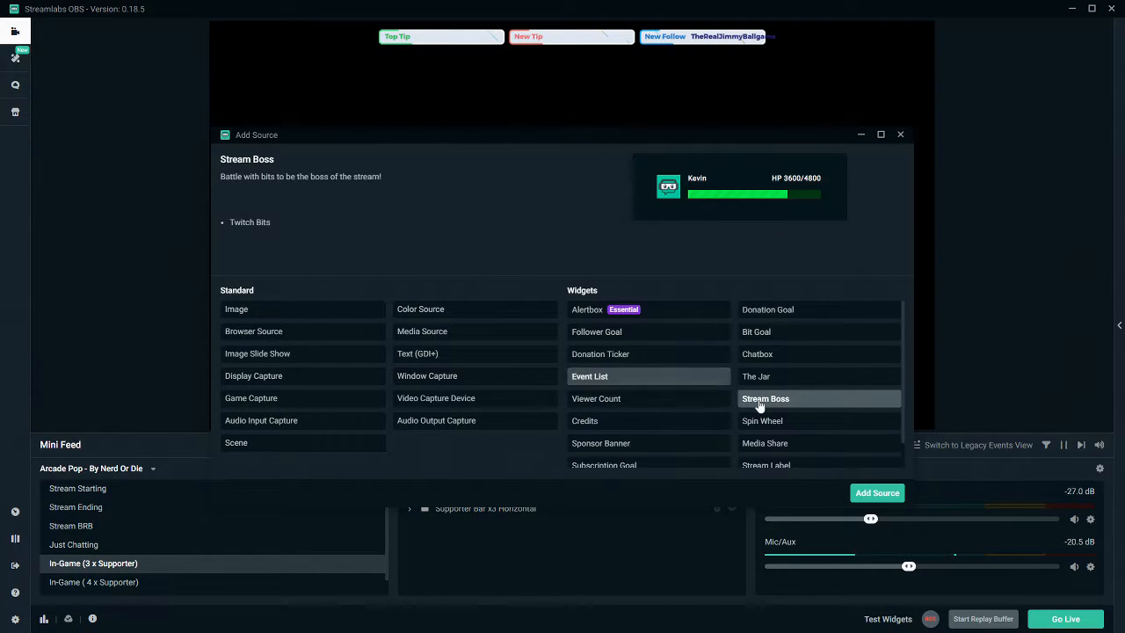
pyautogui.click(703, 405)
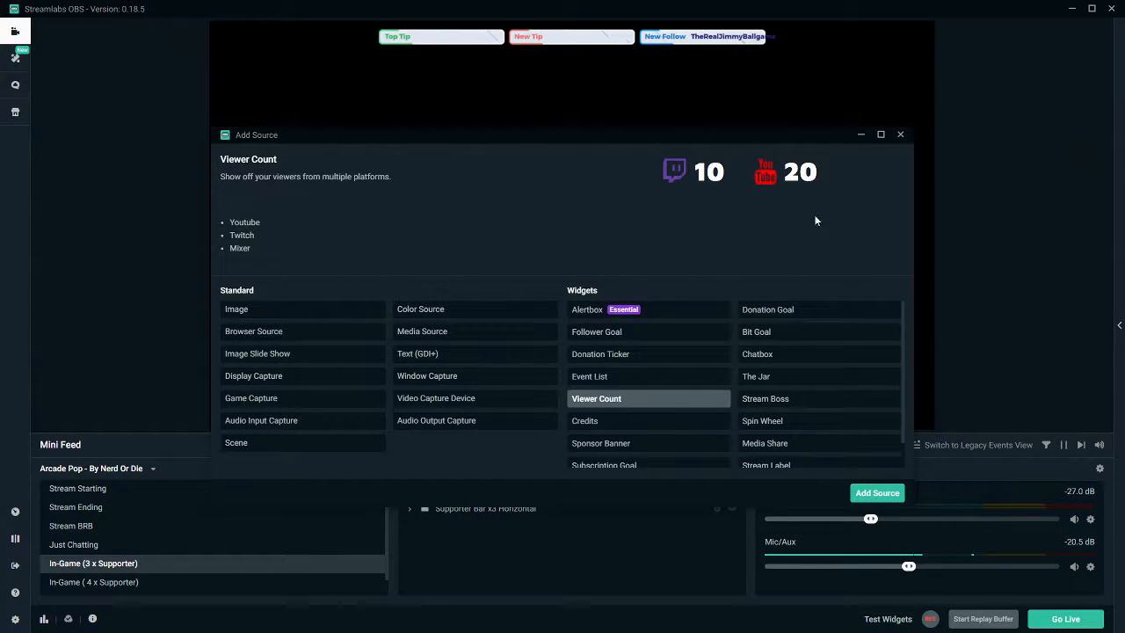
pyautogui.click(638, 428)
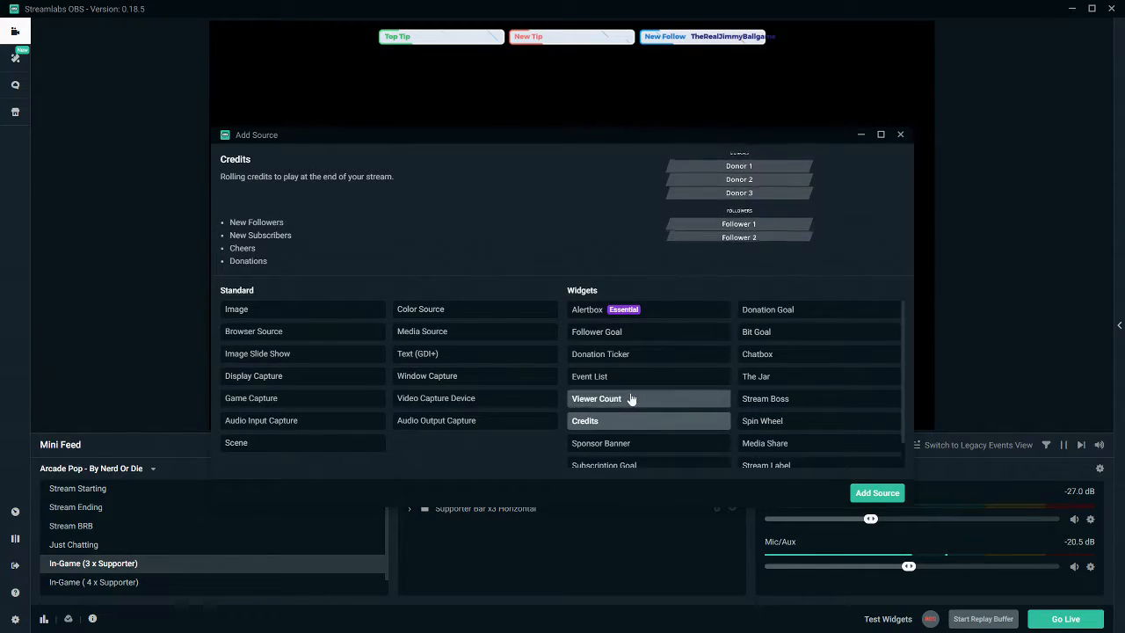
# Add an Alertbox widget named Alert Box to the In-Game (3 x Supporter) scene and show its Source properties
pyautogui.click(620, 313)
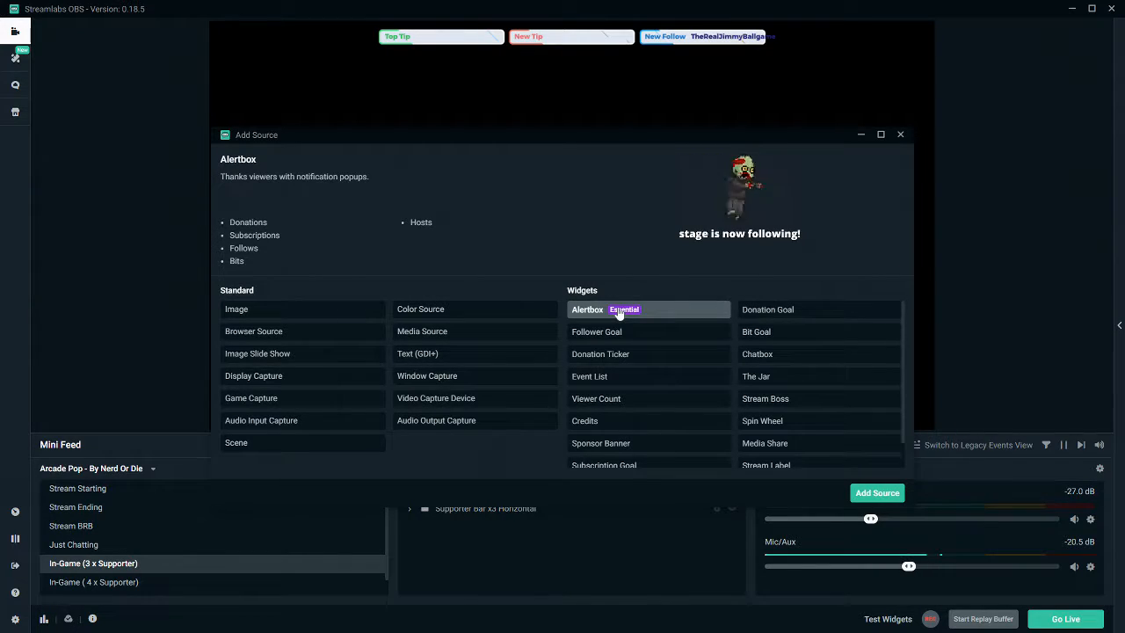
pyautogui.click(870, 494)
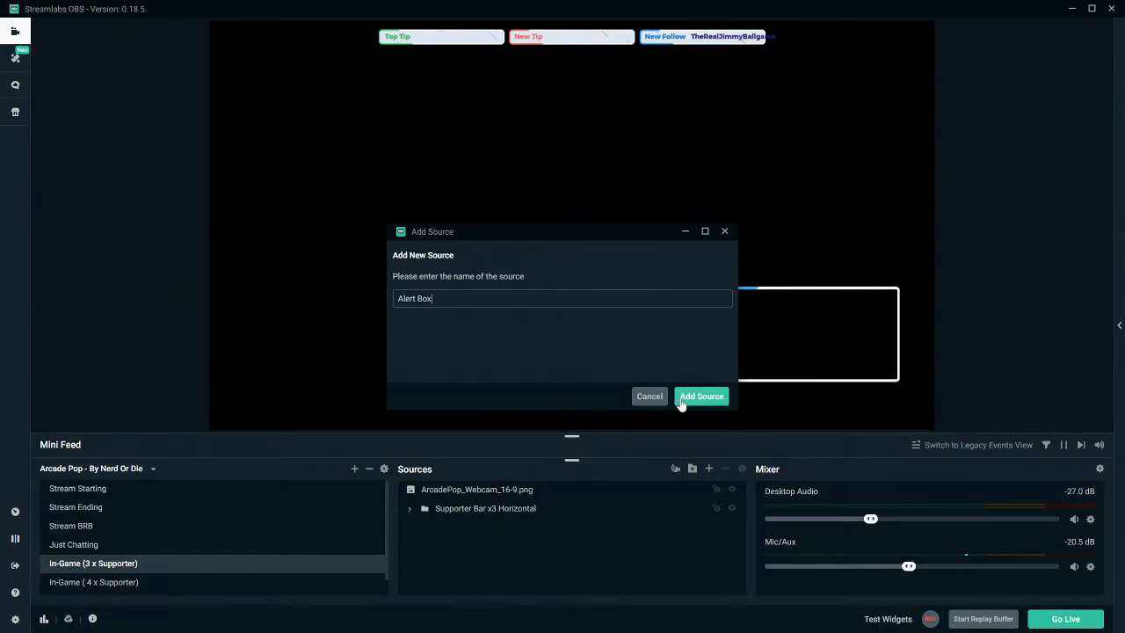
pyautogui.click(680, 399)
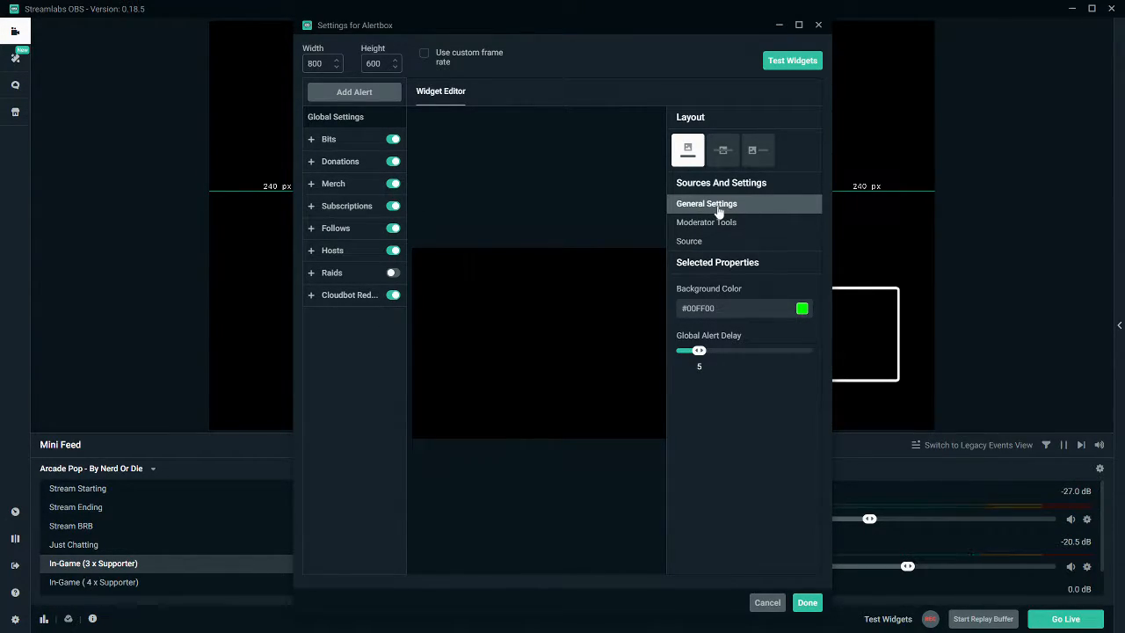
pyautogui.click(691, 246)
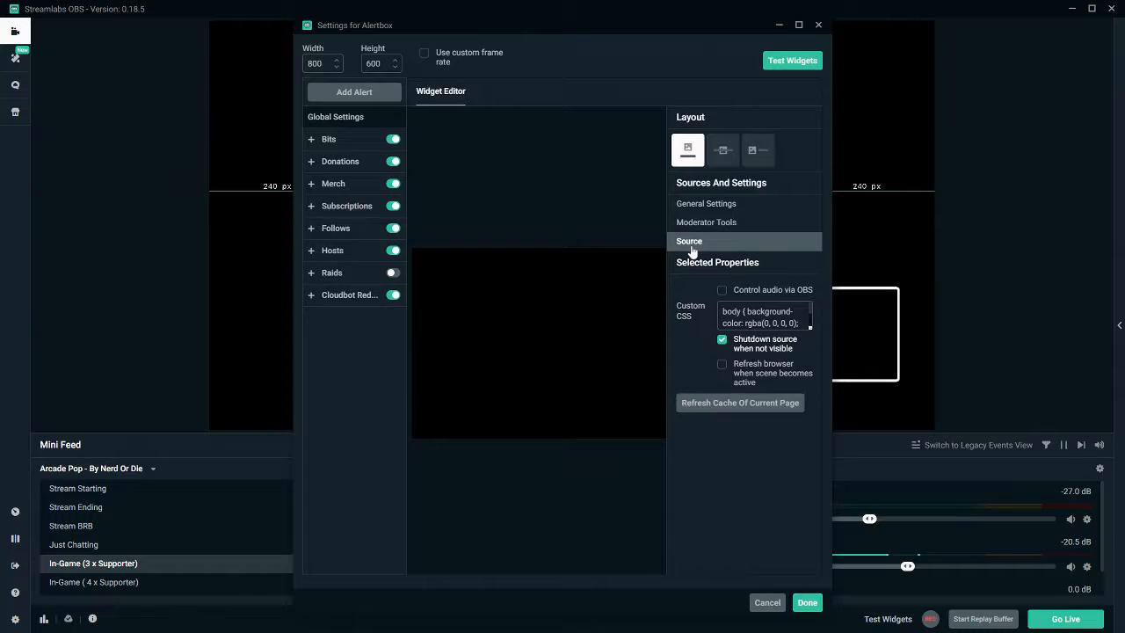
# Compare the Alertbox layouts using test Follow and Subscription alerts, apply the layout with the image beside the text, and finish the widget settings
pyautogui.scroll(-3, 776, 317)
pyautogui.scroll(3, 775, 317)
pyautogui.moveTo(783, 62)
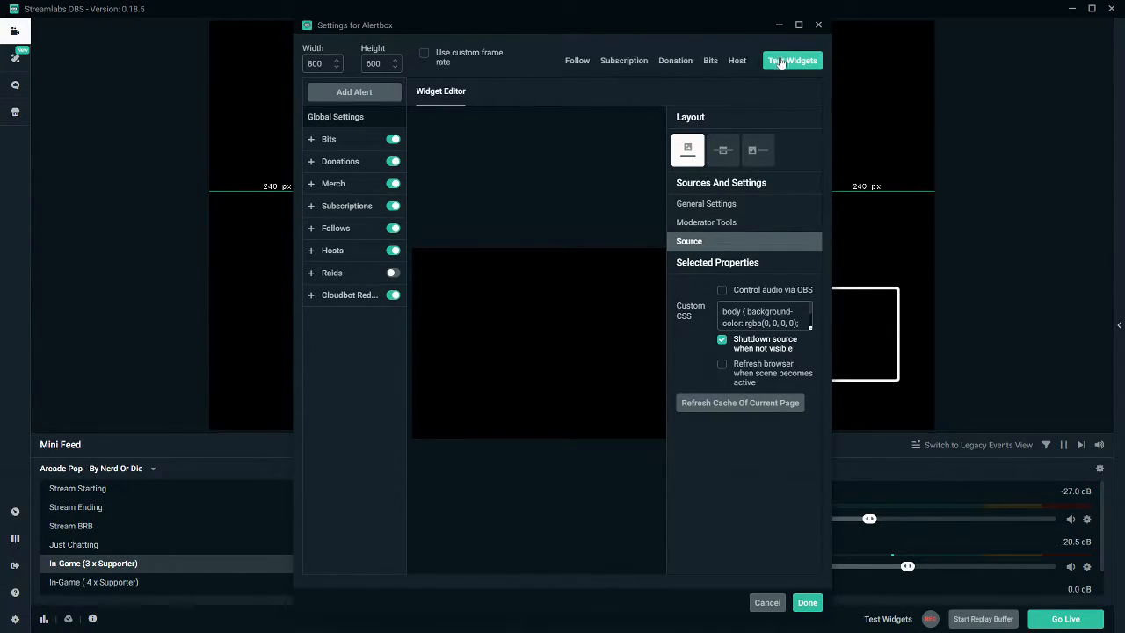
pyautogui.click(577, 61)
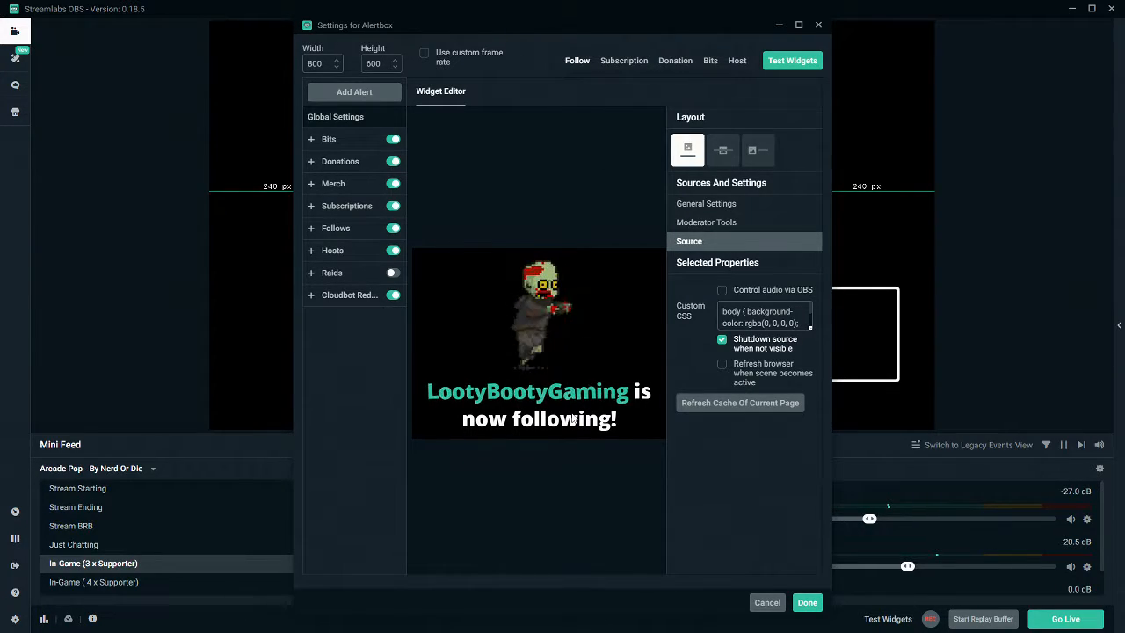
pyautogui.click(721, 151)
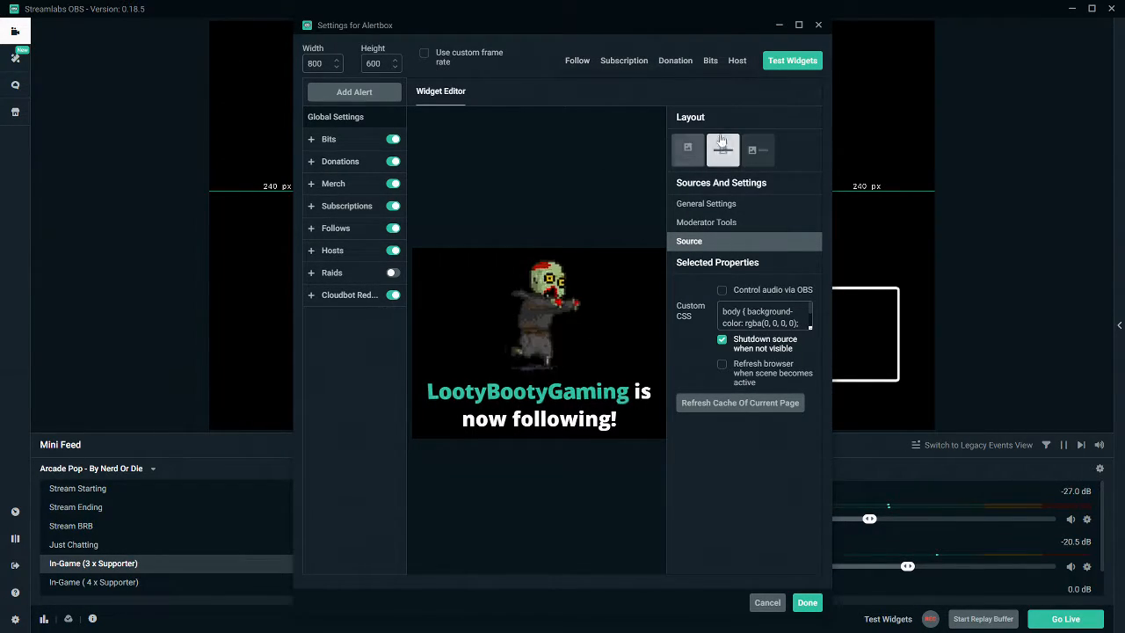
pyautogui.click(616, 63)
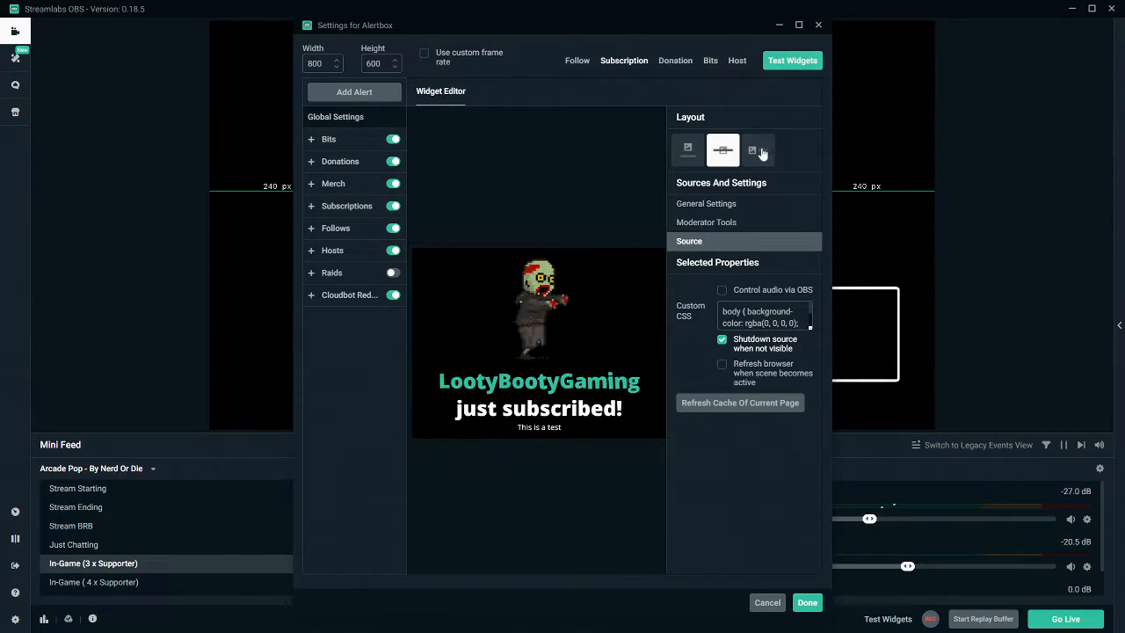
pyautogui.click(577, 61)
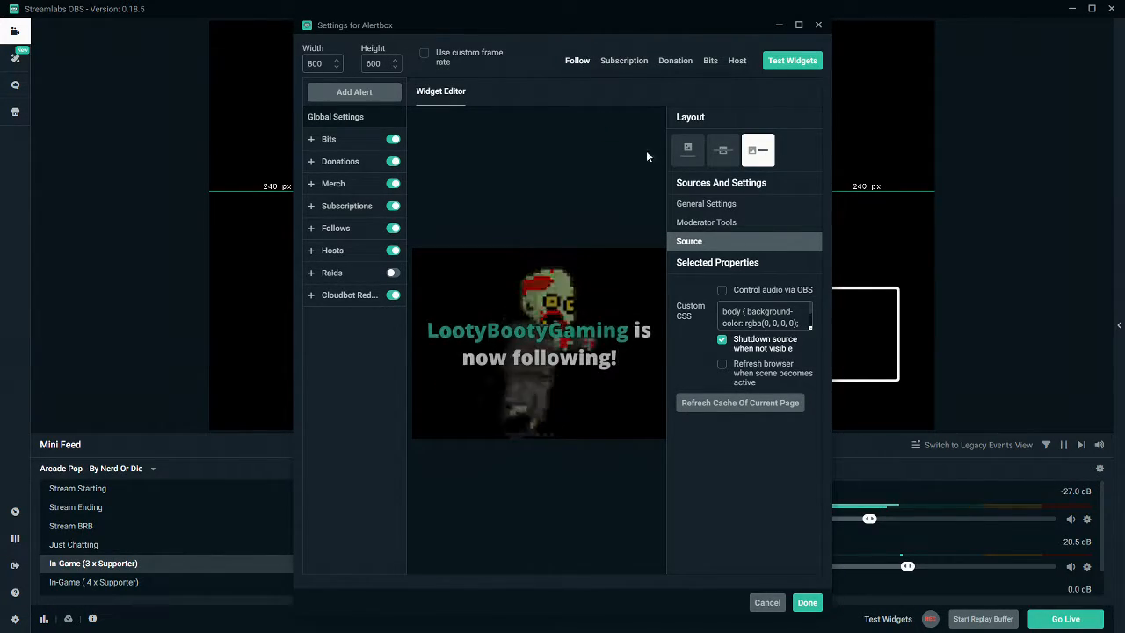
pyautogui.click(806, 603)
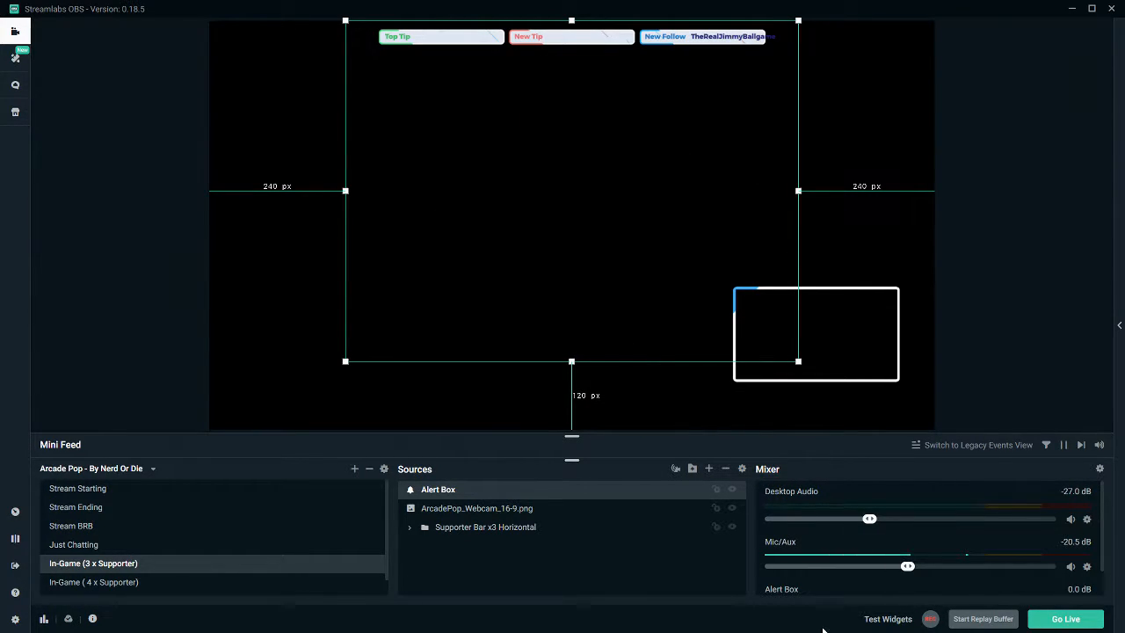
# Trigger a test Follow alert, shrink the Alert Box to about 467 × 350 px, and move it near the canvas's centre
pyautogui.click(877, 621)
pyautogui.click(671, 619)
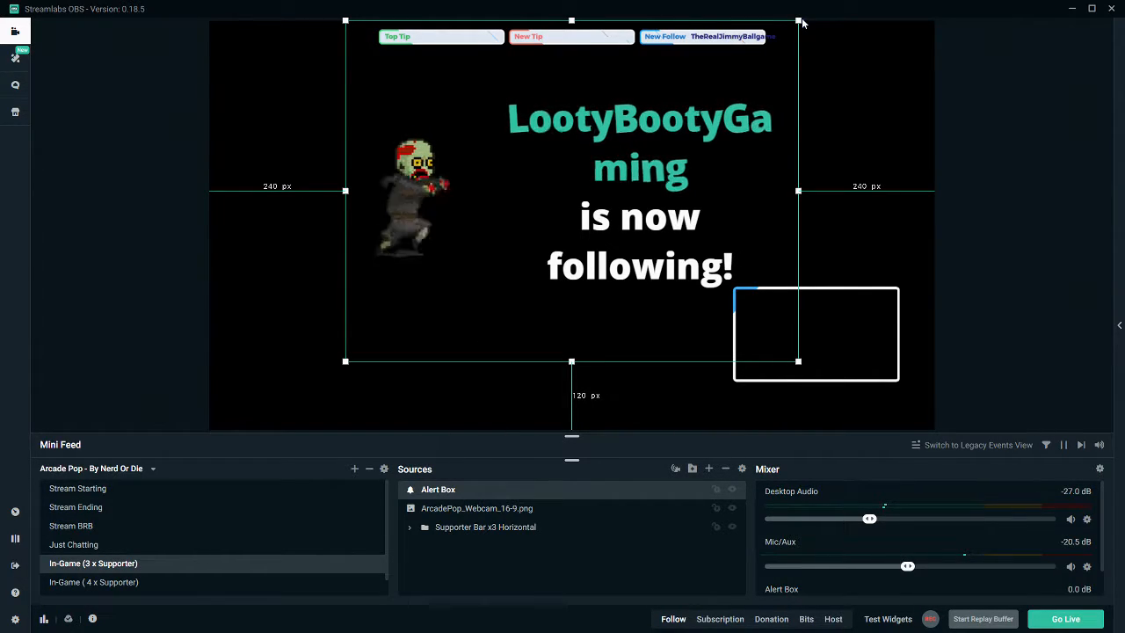
pyautogui.moveTo(799, 20); pyautogui.dragTo(609, 230)
pyautogui.moveTo(528, 235); pyautogui.dragTo(594, 190)
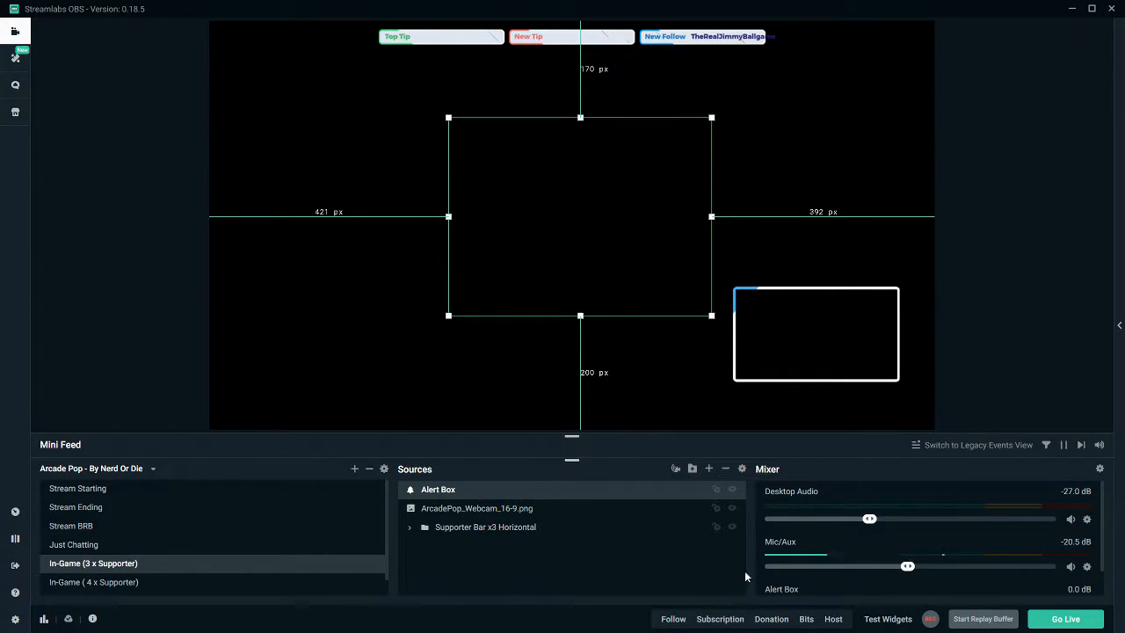
# Test the resized Alert Box with Follow, Subscription, Donation, Bits and Host alerts
pyautogui.click(674, 619)
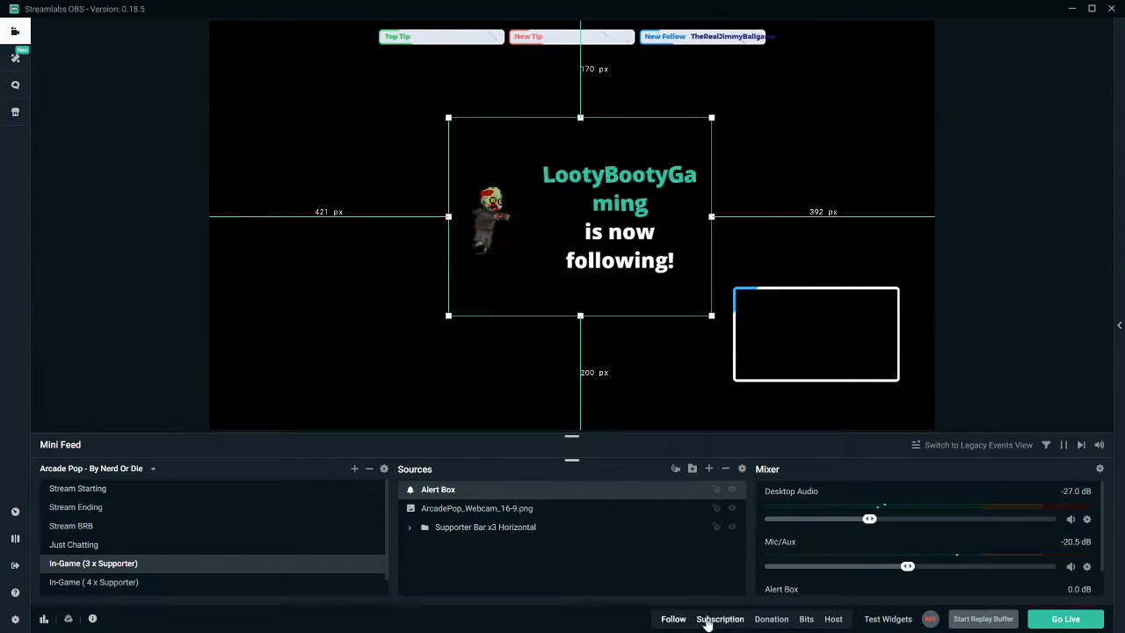
pyautogui.click(710, 620)
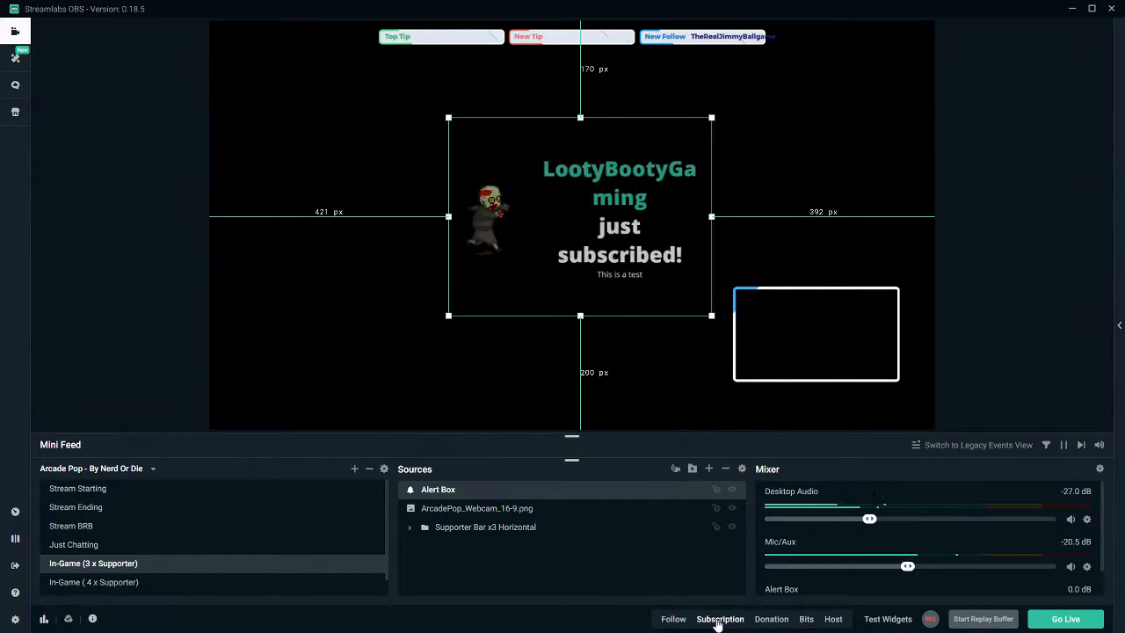
pyautogui.click(770, 620)
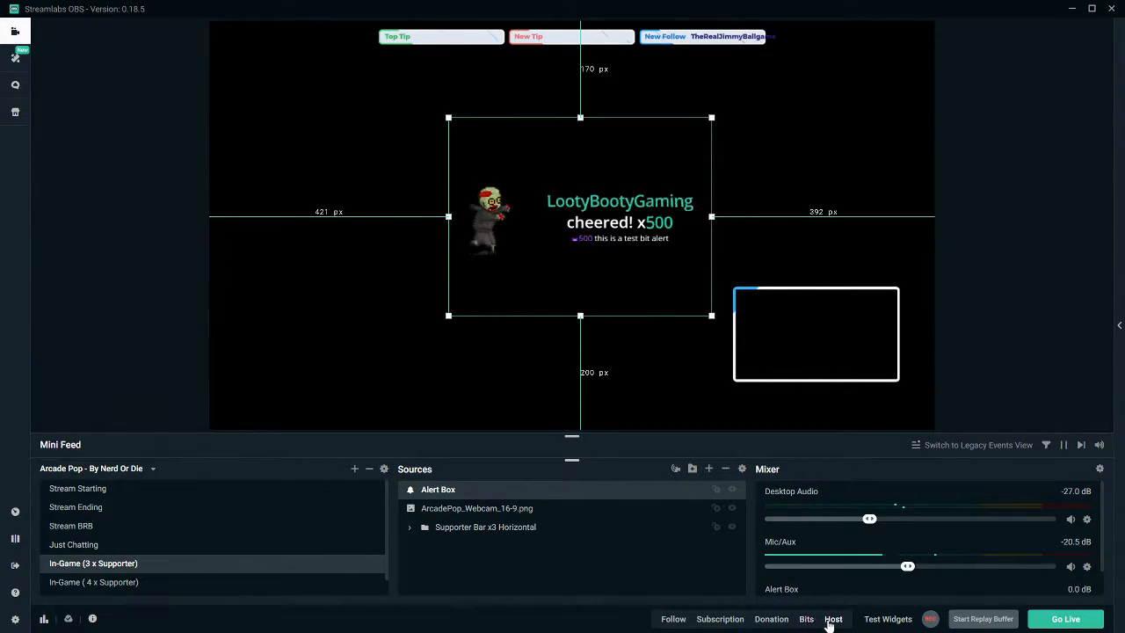
pyautogui.click(831, 619)
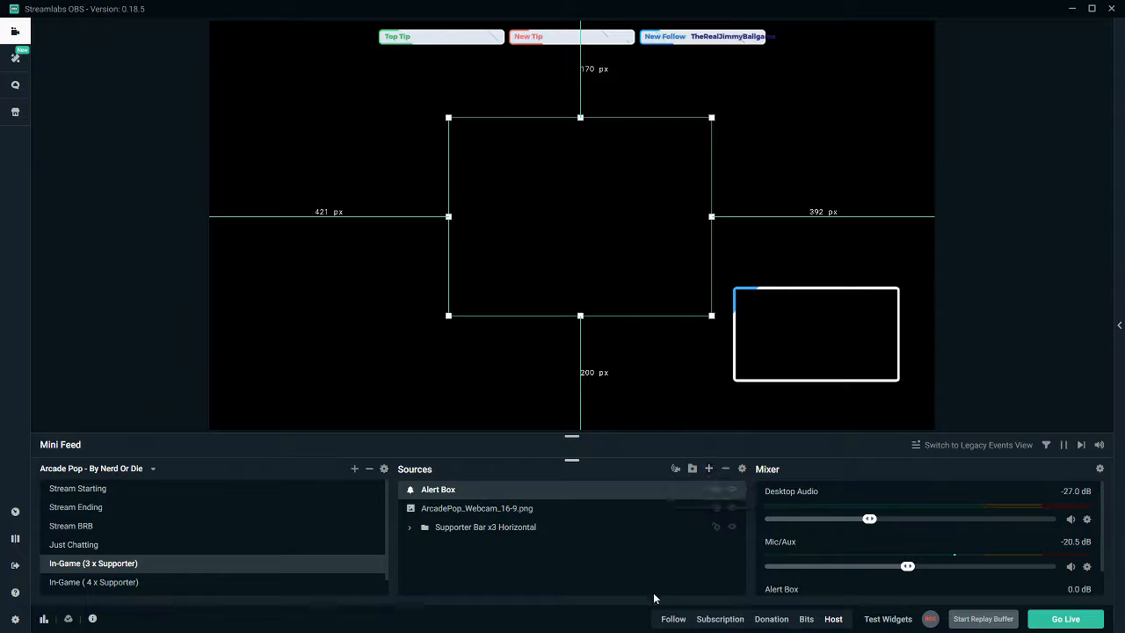
# Add a Video Capture Device source named Webcam to the In-Game (3 x Supporter) scene
pyautogui.click(803, 352)
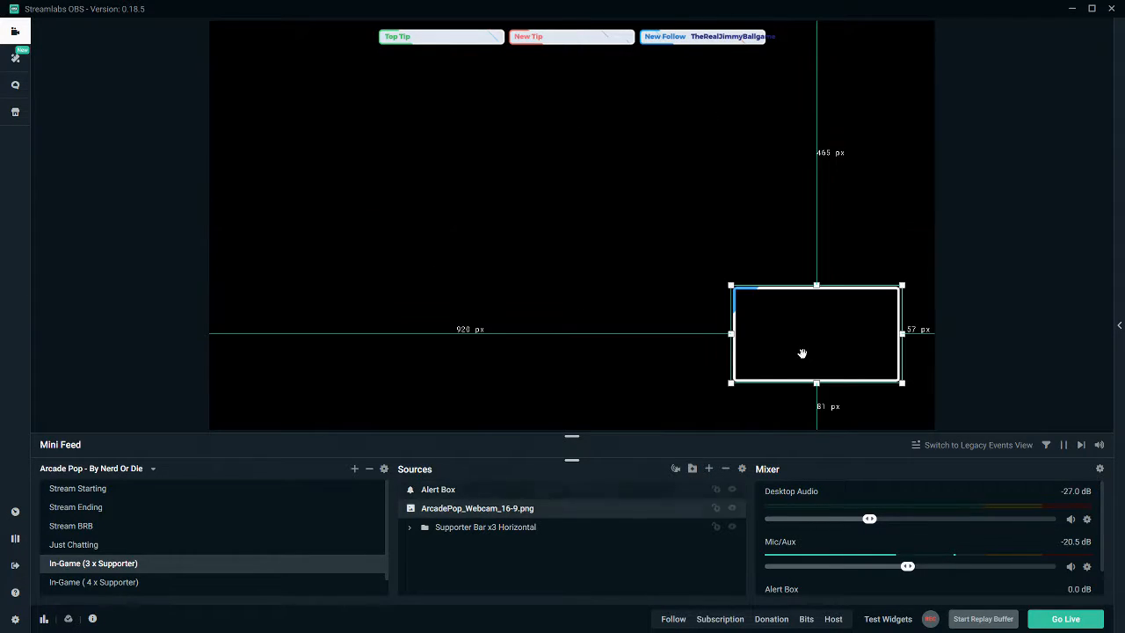
pyautogui.click(708, 469)
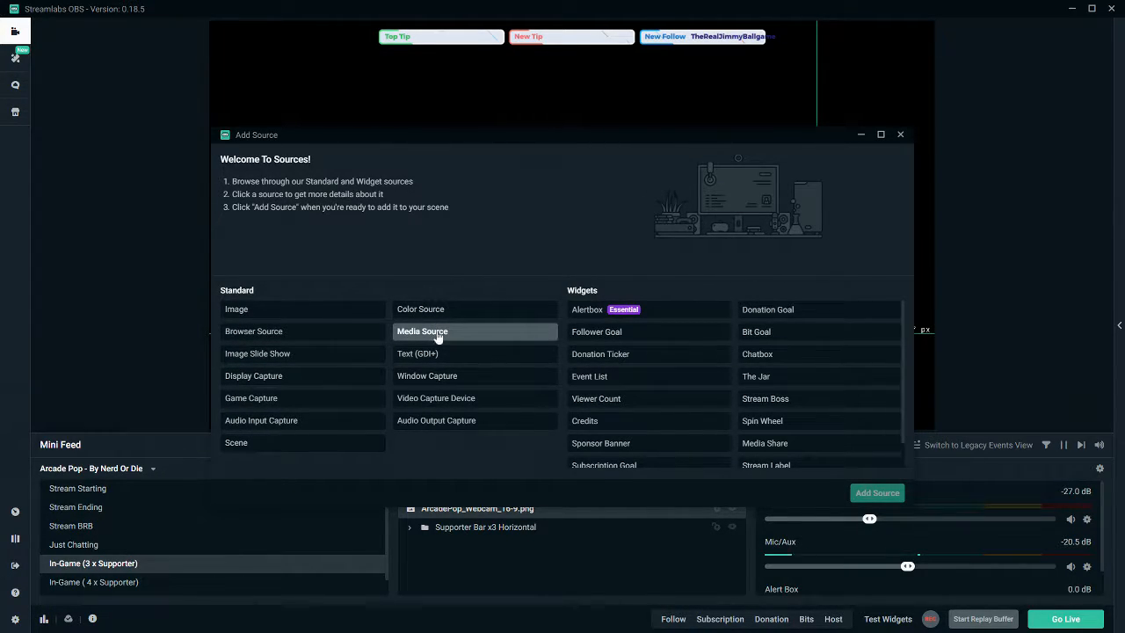
pyautogui.click(434, 403)
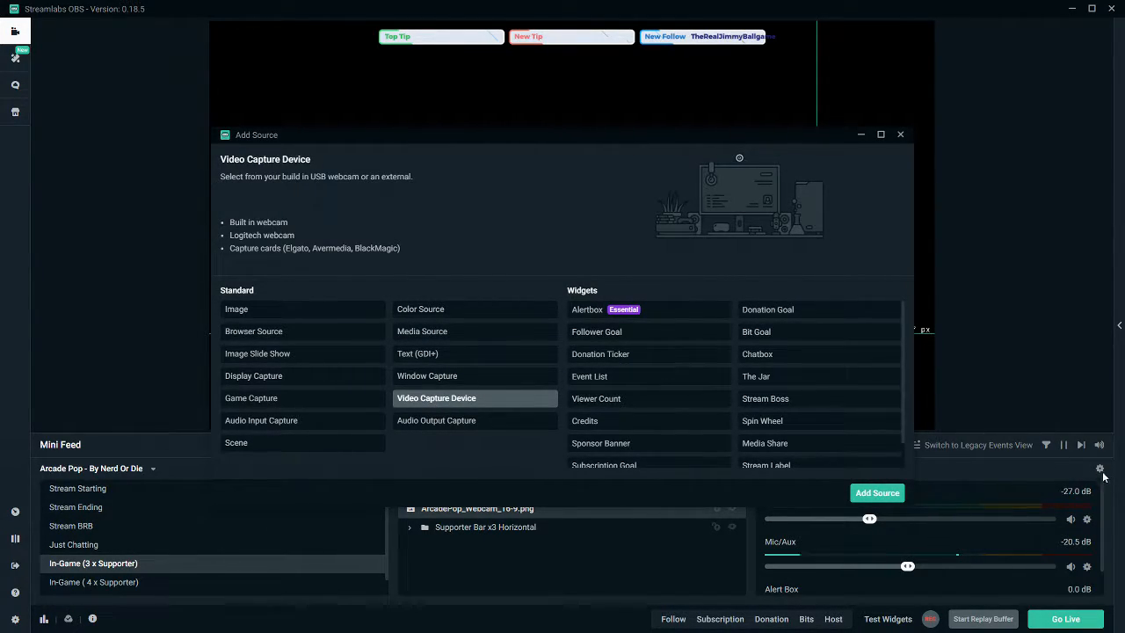
pyautogui.click(888, 493)
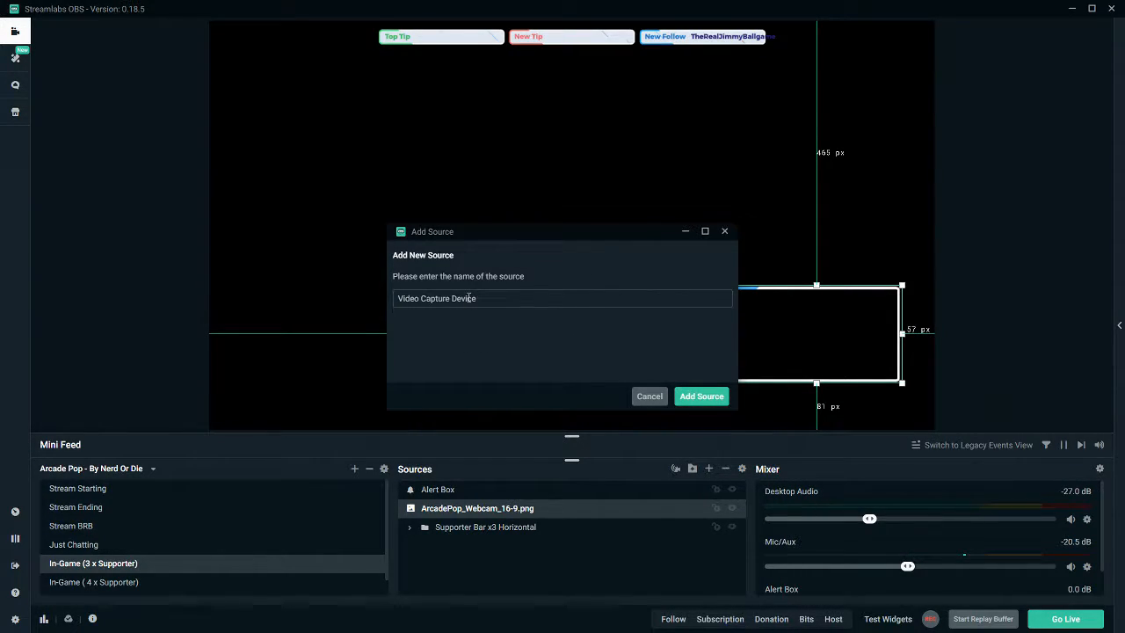
pyautogui.moveTo(479, 298); pyautogui.dragTo(331, 304)
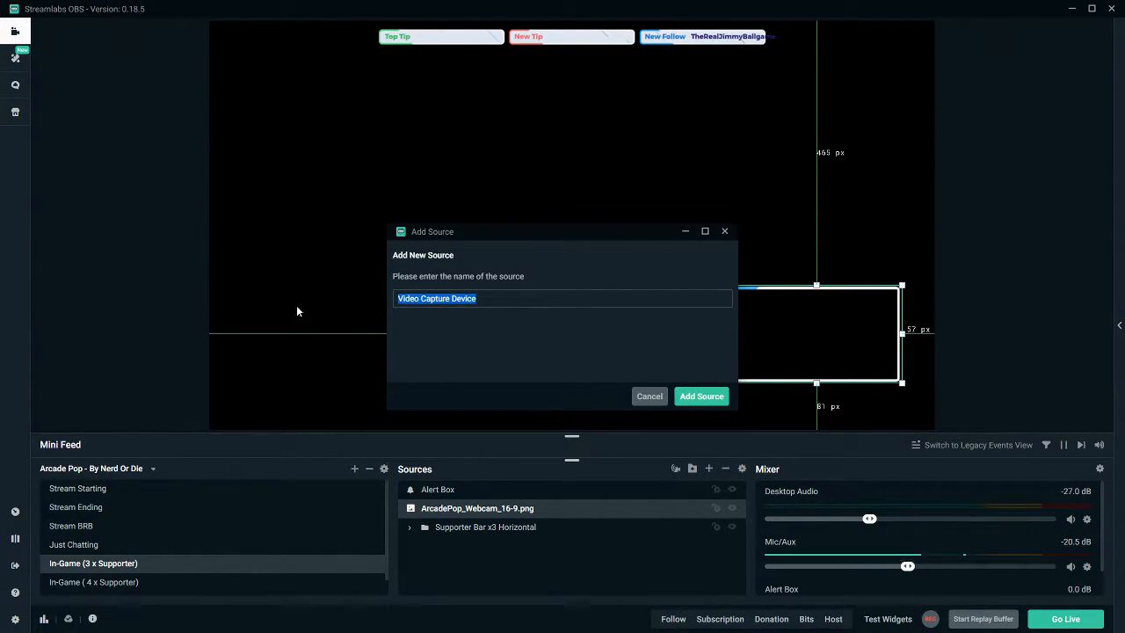
pyautogui.press('BackSpace')
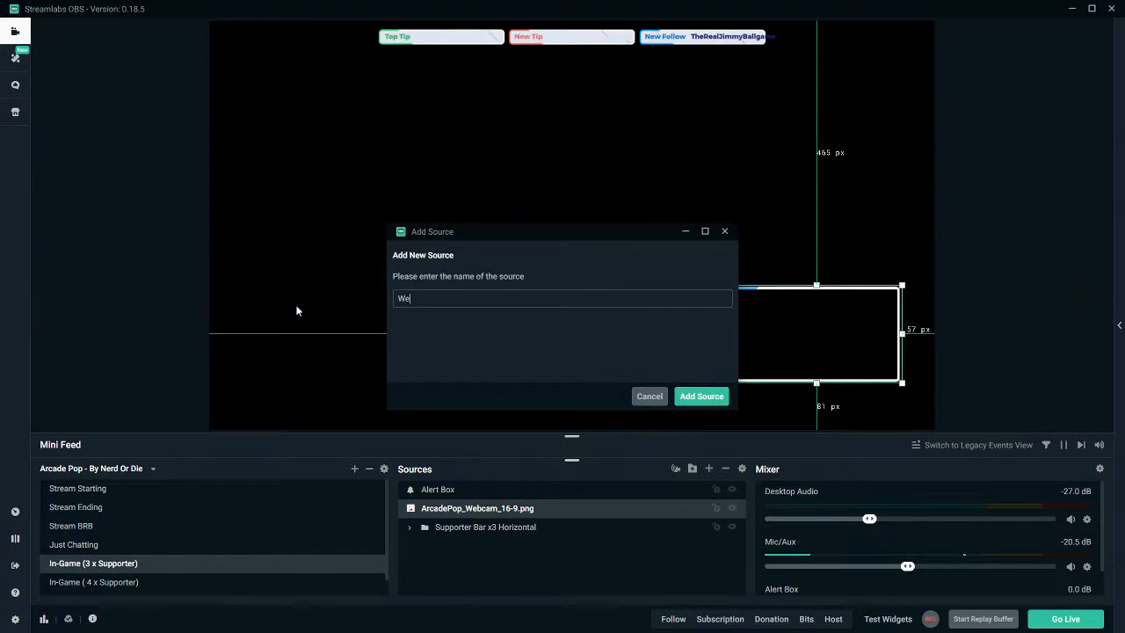
pyautogui.click(696, 396)
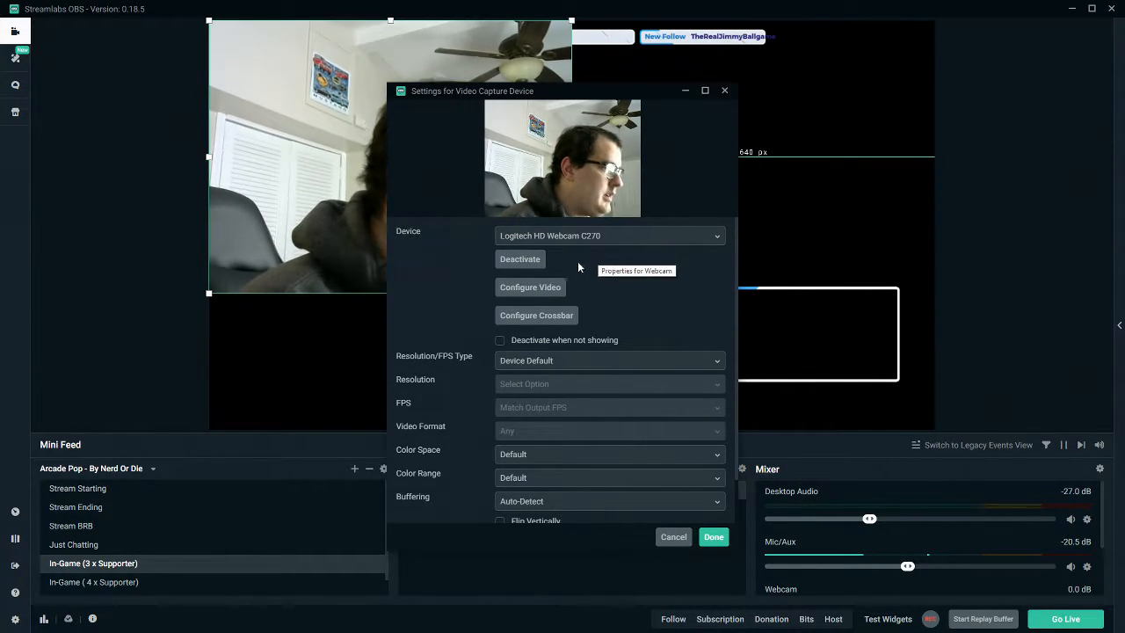
# Configure the webcam with the Custom resolution type, 1280x720 resolution and Match Output FPS, and finish its settings
pyautogui.click(573, 362)
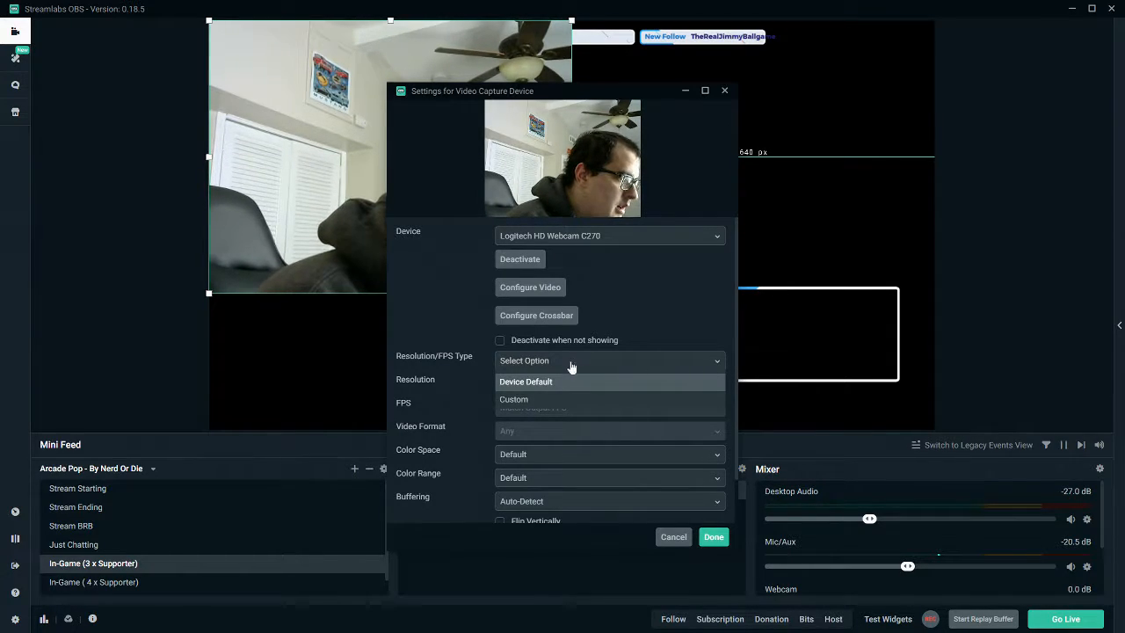
pyautogui.click(542, 401)
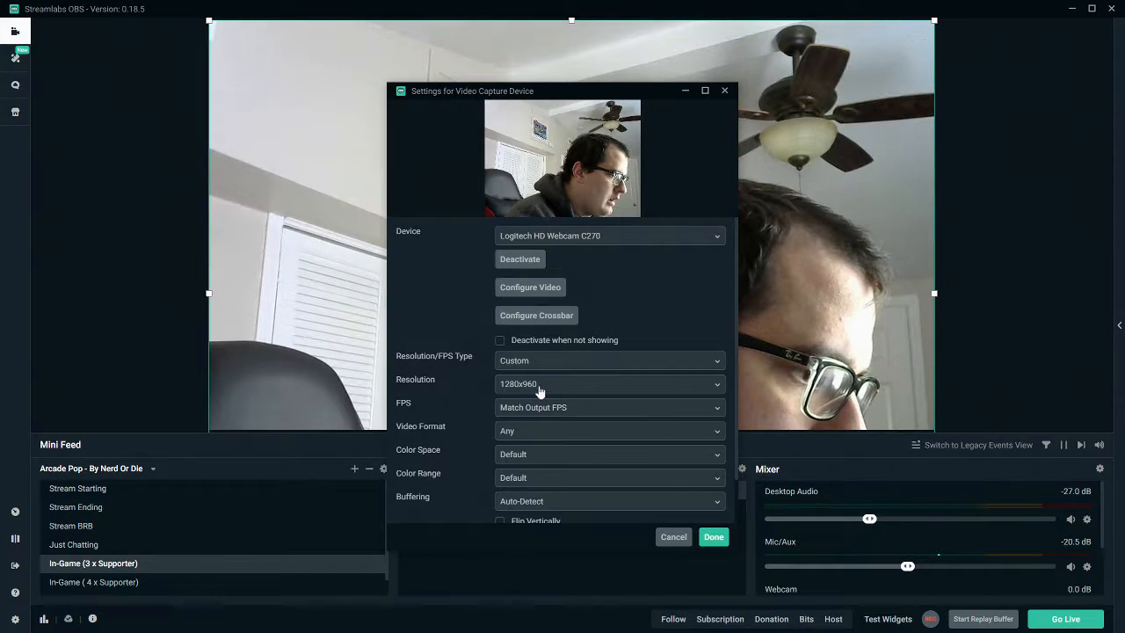
pyautogui.click(540, 387)
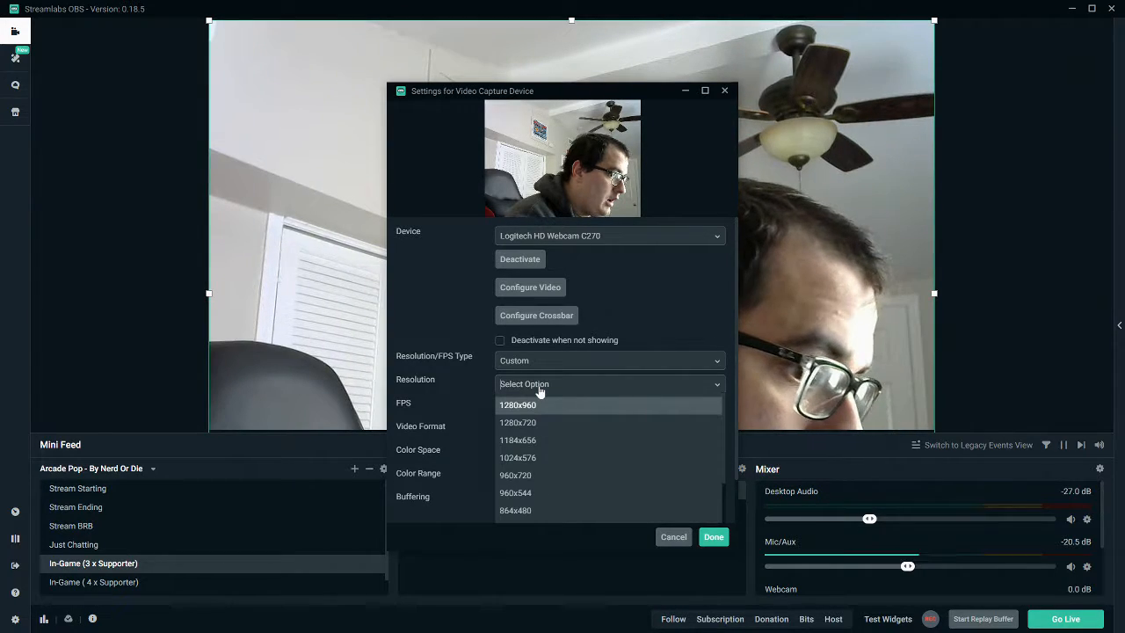
pyautogui.click(519, 425)
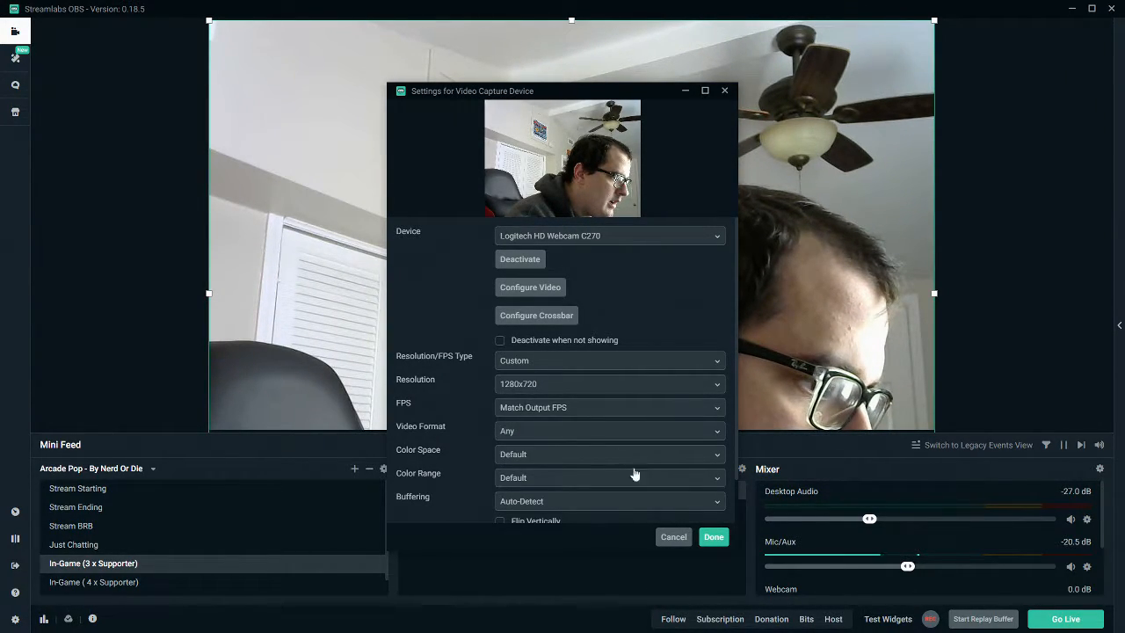
pyautogui.click(615, 409)
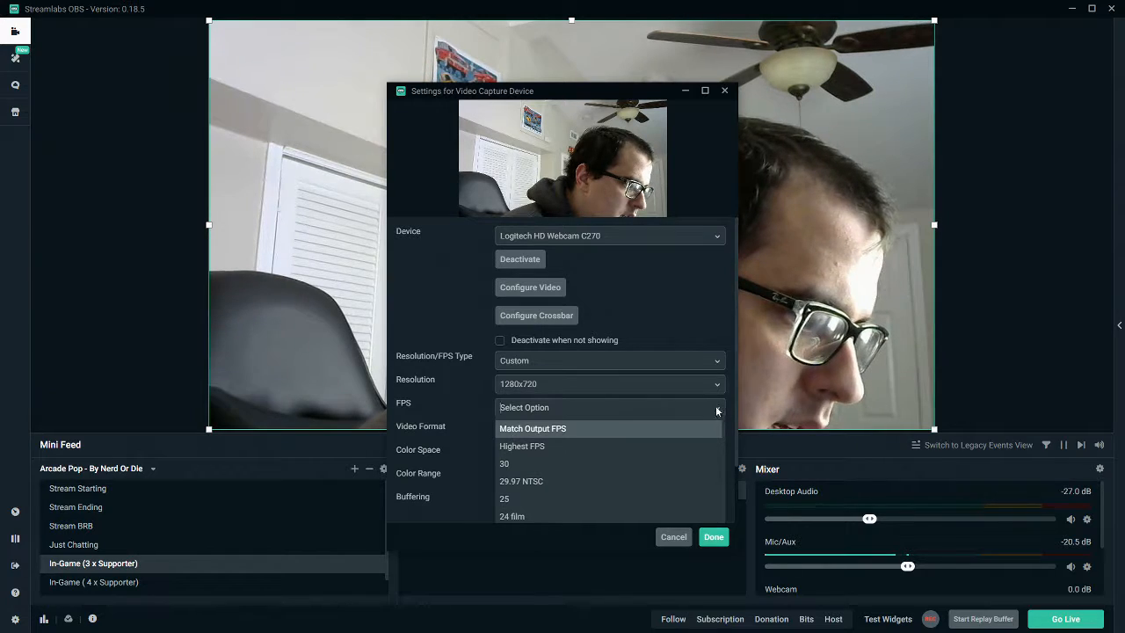
pyautogui.click(510, 429)
pyautogui.scroll(-3, 510, 484)
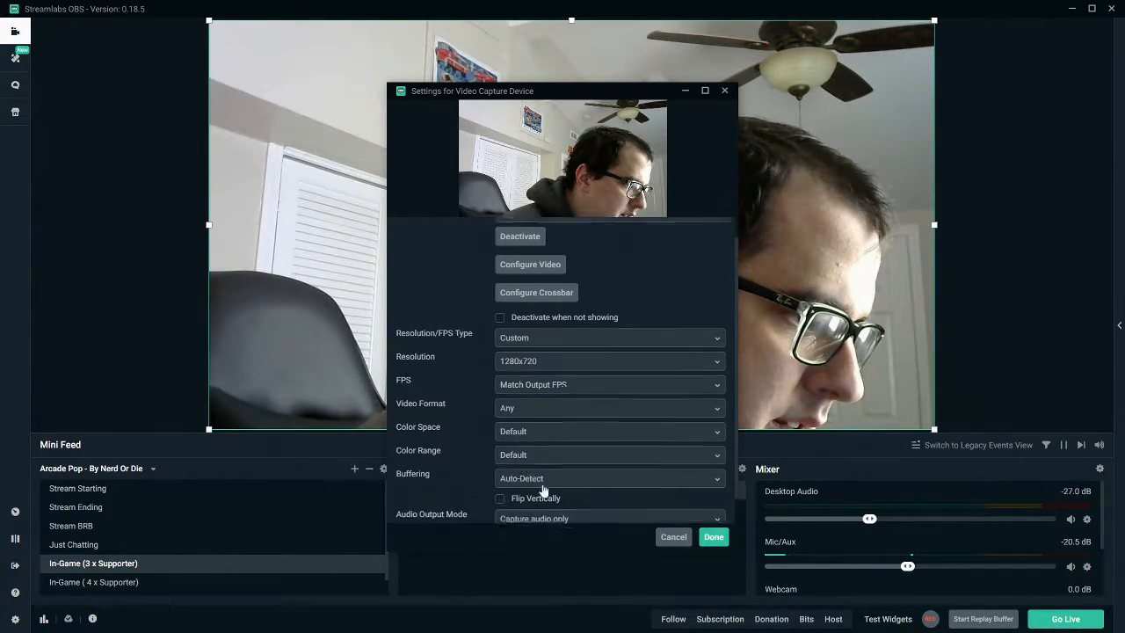
pyautogui.click(714, 536)
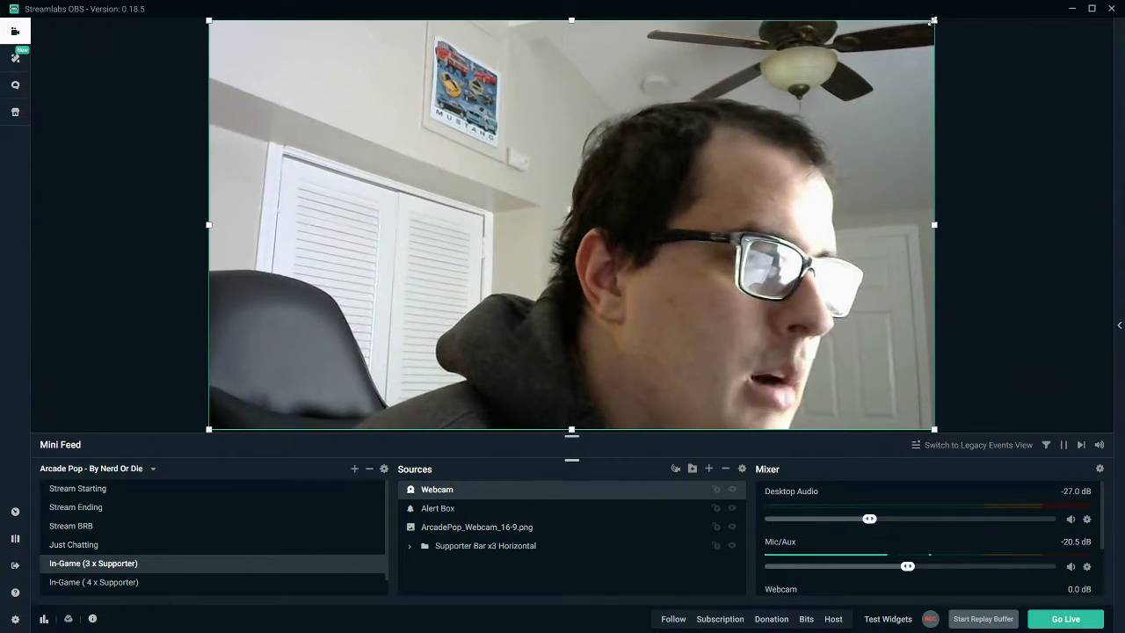
# Shrink the Webcam source to about 292 × 165 px and fit it over the webcam frame in the canvas's lower-right area
pyautogui.moveTo(934, 19); pyautogui.dragTo(714, 234)
pyautogui.moveTo(837, 232); pyautogui.dragTo(759, 274)
pyautogui.moveTo(710, 302); pyautogui.dragTo(827, 329)
pyautogui.moveTo(876, 301); pyautogui.dragTo(899, 287)
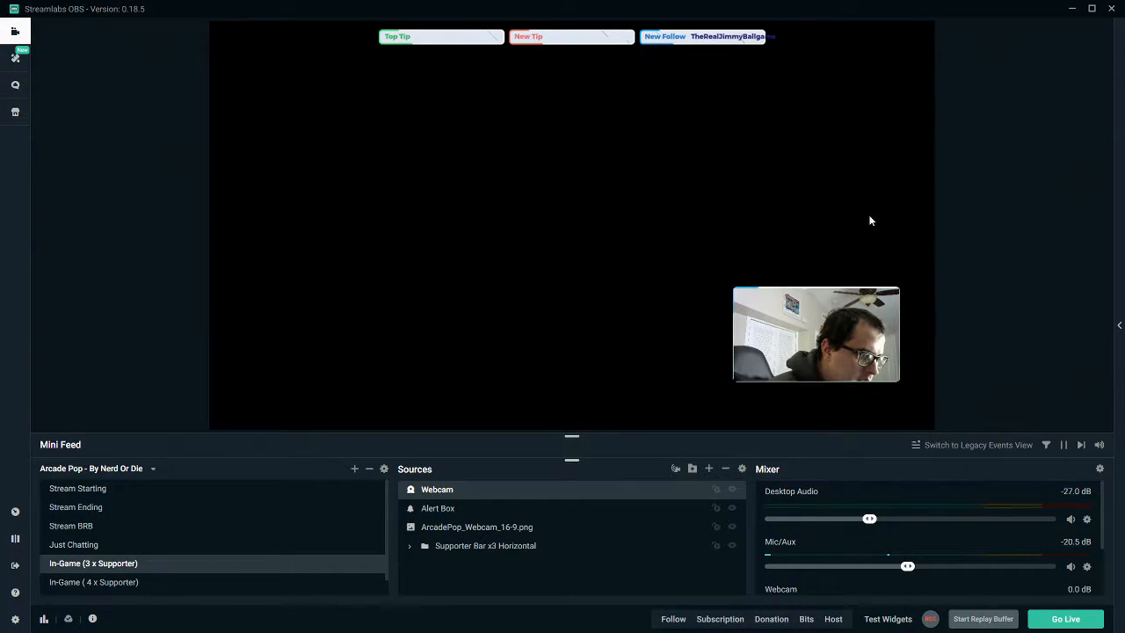
pyautogui.click(870, 220)
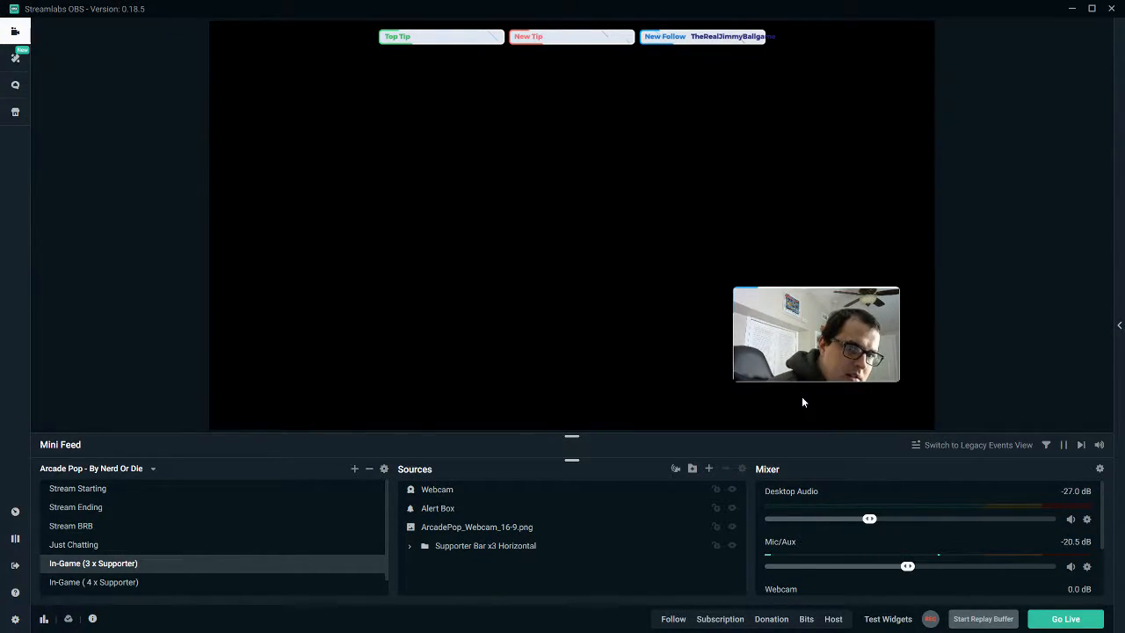
# Move the Webcam source directly below ArcadePop_Webcam_16-9.png in the source order so the frame overlays the camera image, and deselect it
pyautogui.click(427, 494)
pyautogui.moveTo(426, 495); pyautogui.dragTo(436, 533)
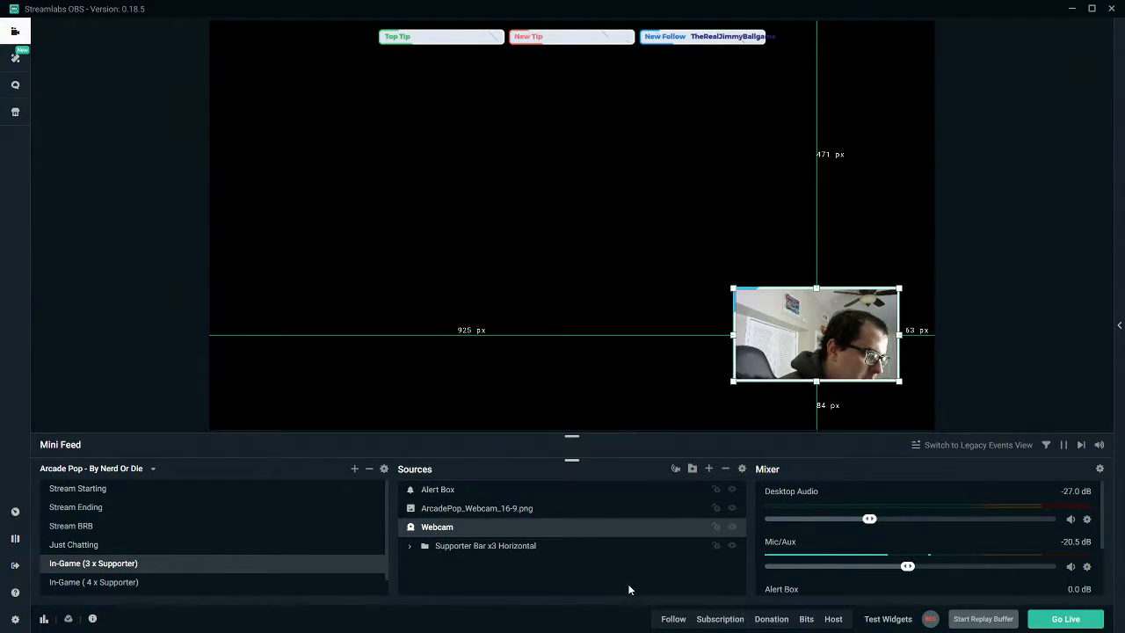
pyautogui.click(605, 415)
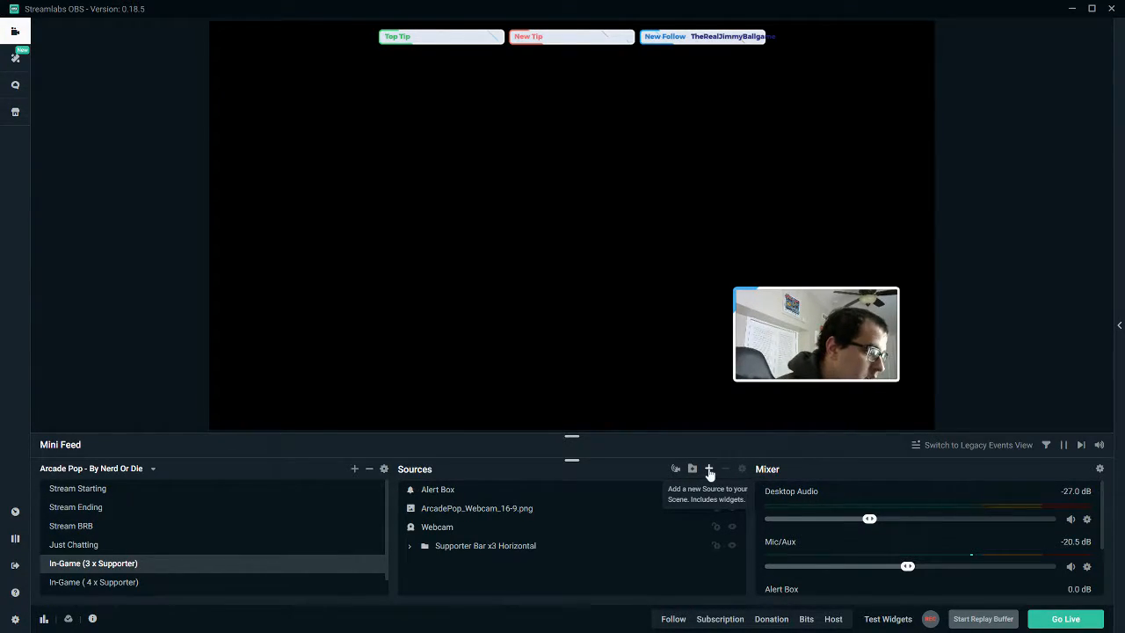
# Add a Display Capture source to the In-Game (3 x Supporter) scene under the name Display Capture
pyautogui.click(709, 471)
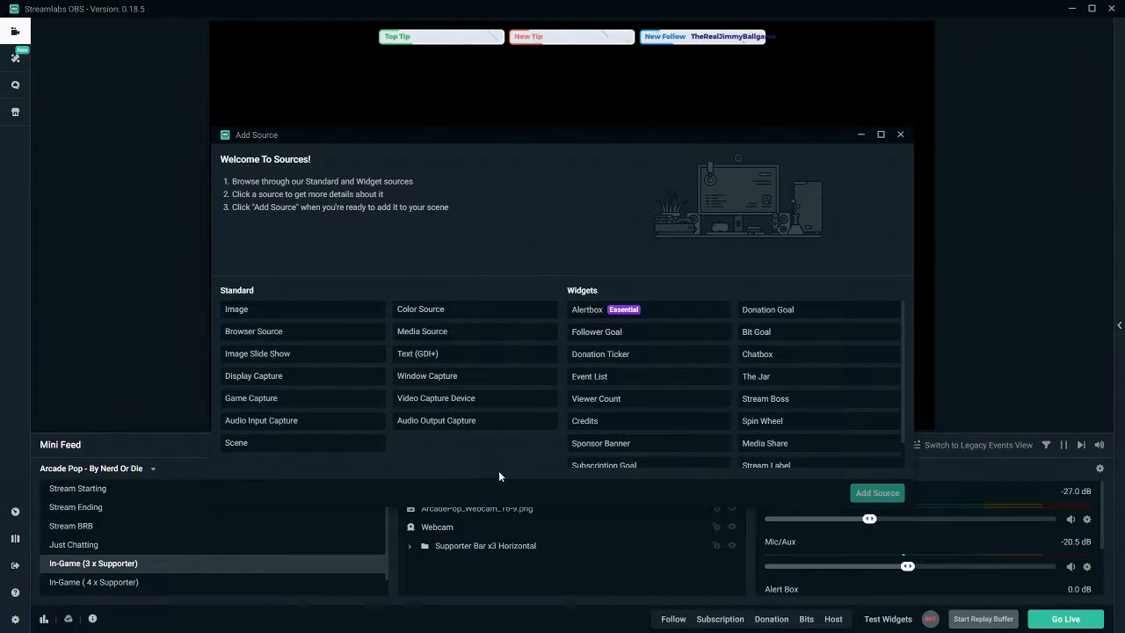
pyautogui.click(268, 407)
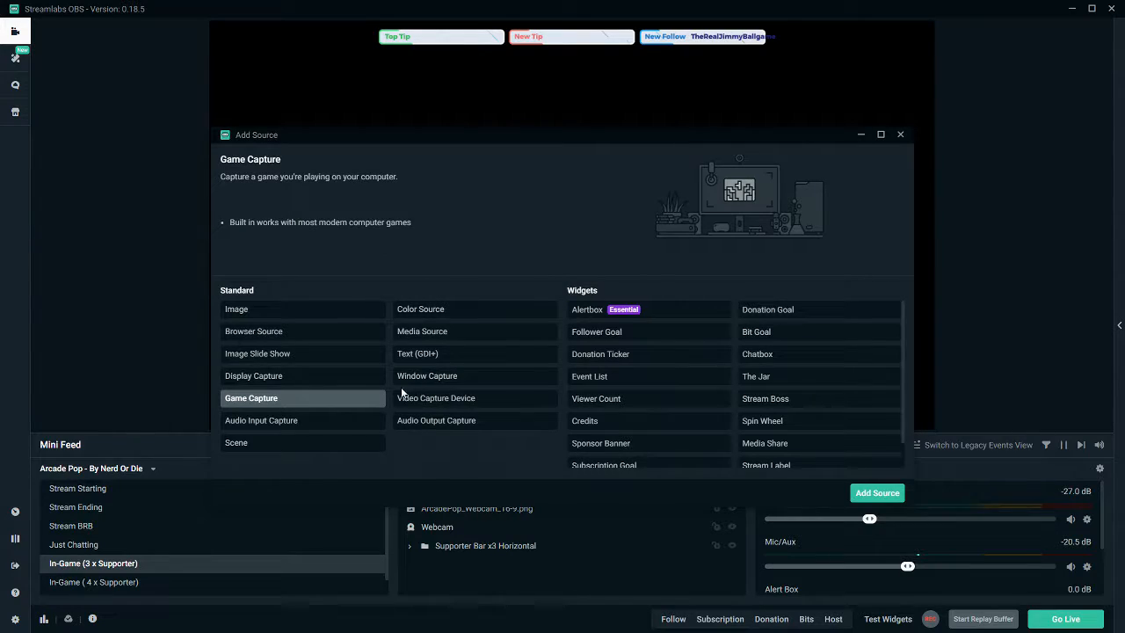
pyautogui.click(343, 384)
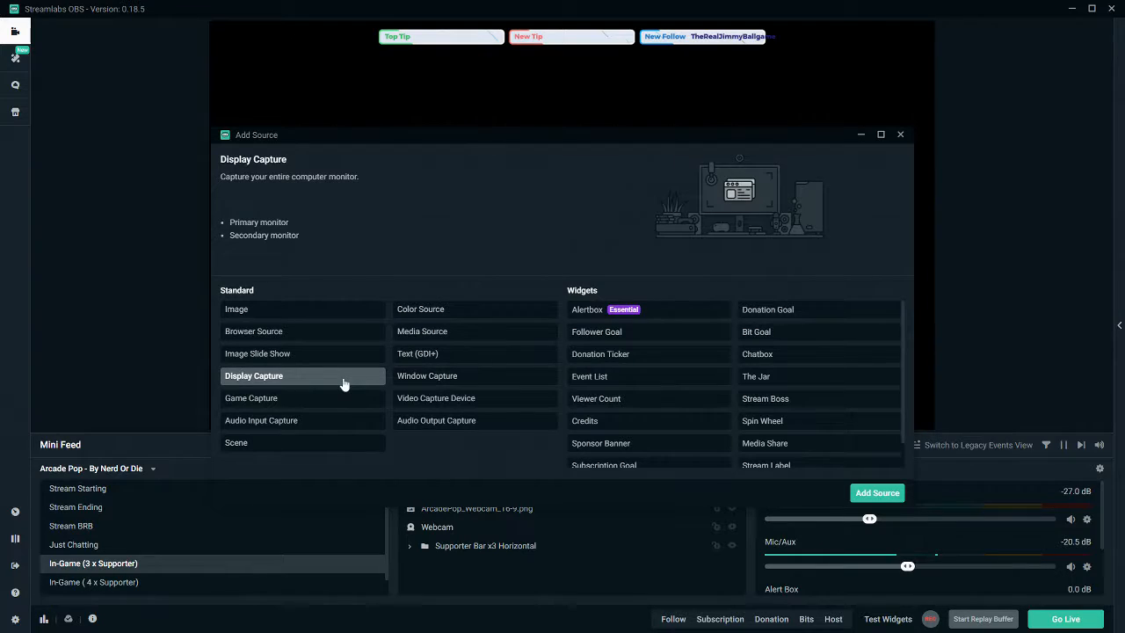
pyautogui.click(404, 378)
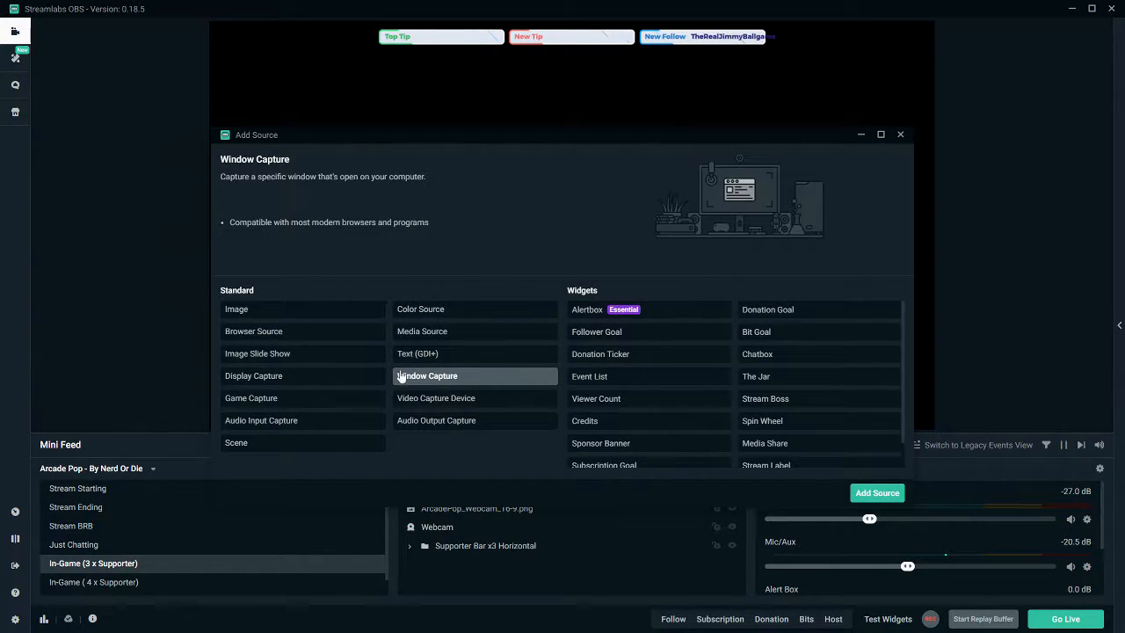
pyautogui.click(342, 384)
pyautogui.click(406, 379)
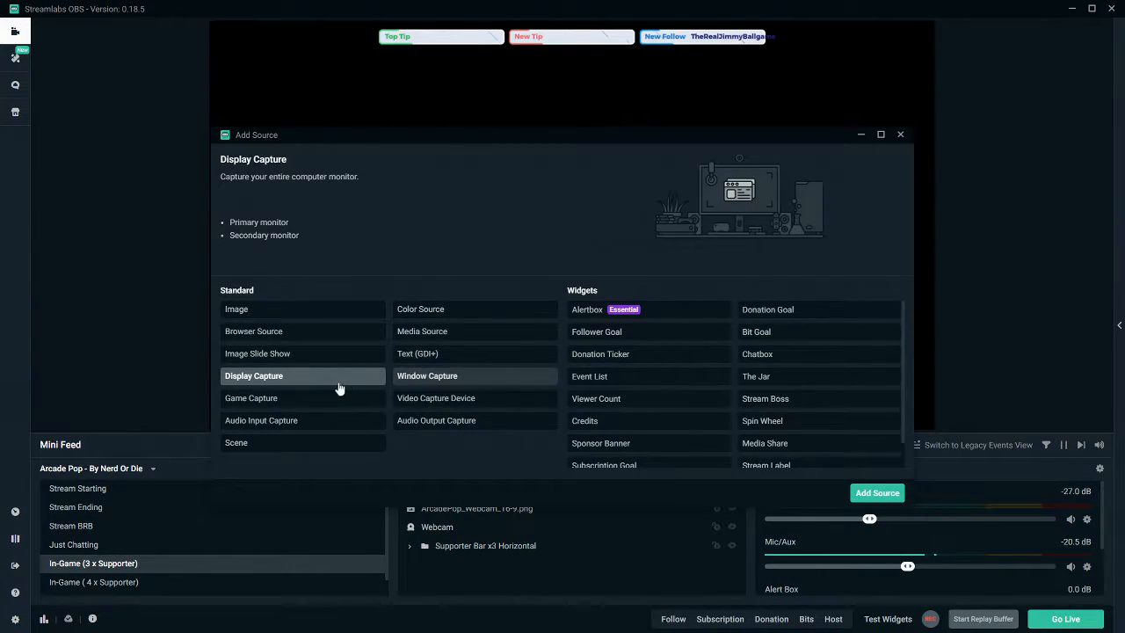
pyautogui.click(346, 385)
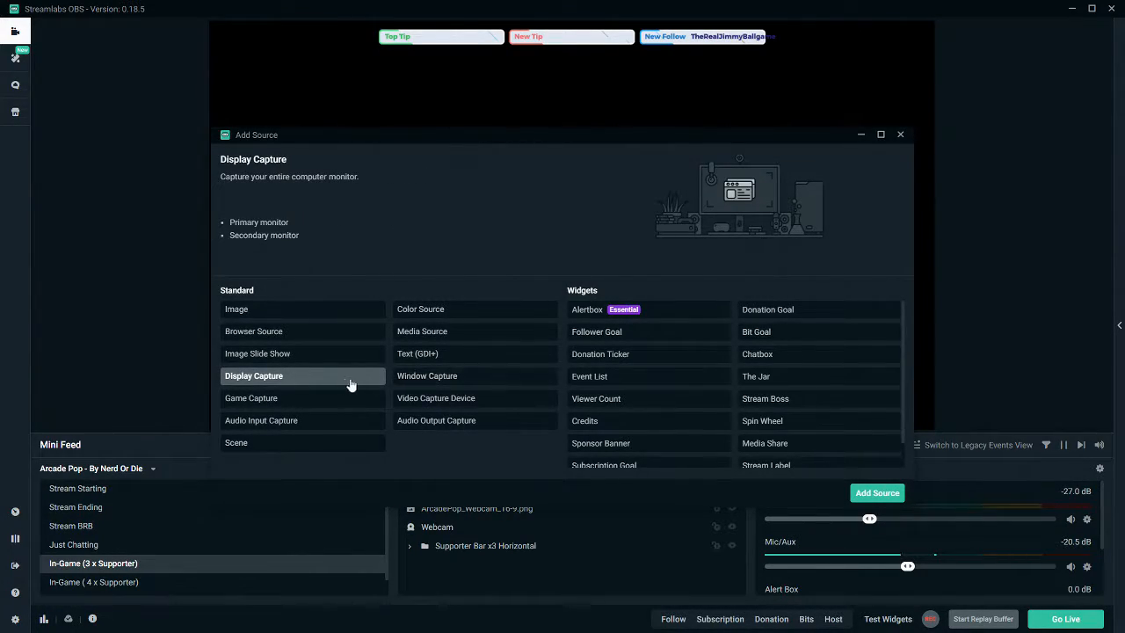
pyautogui.click(873, 495)
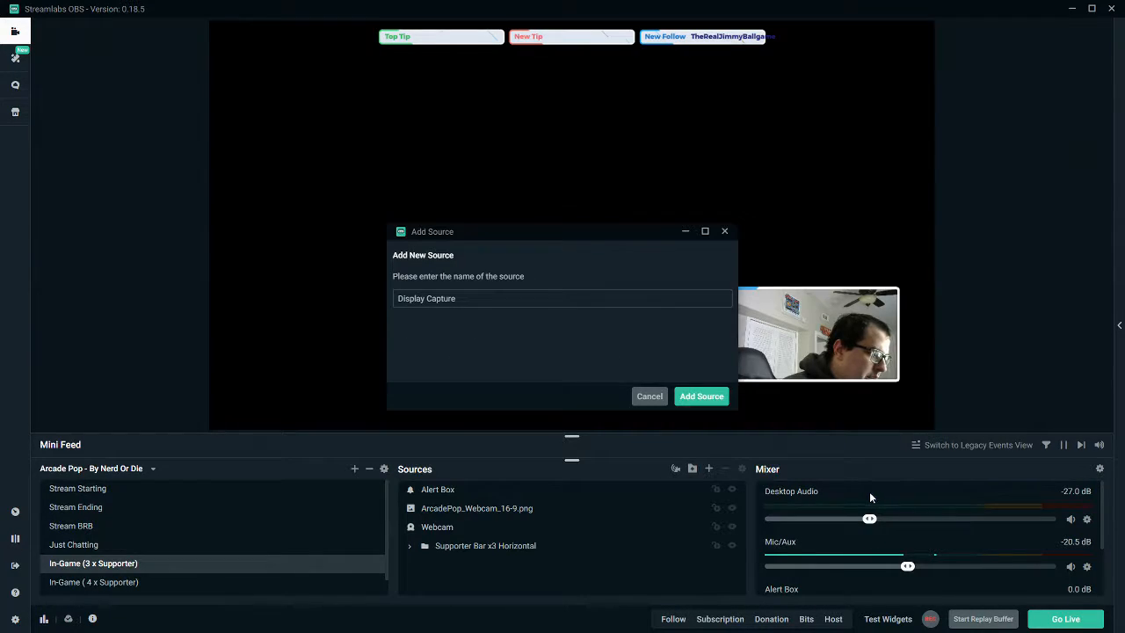
pyautogui.click(694, 400)
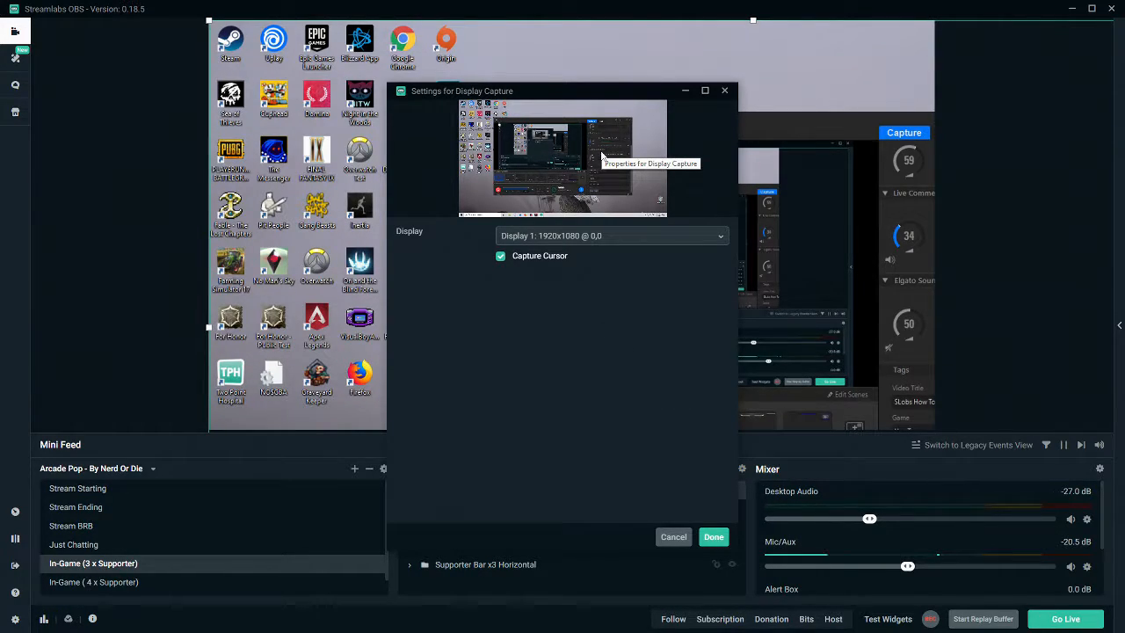
# Preview Display 2 as the captured monitor, then choose Display 1: 1920x1080 @ 0,0 and finish the Display Capture settings
pyautogui.click(573, 239)
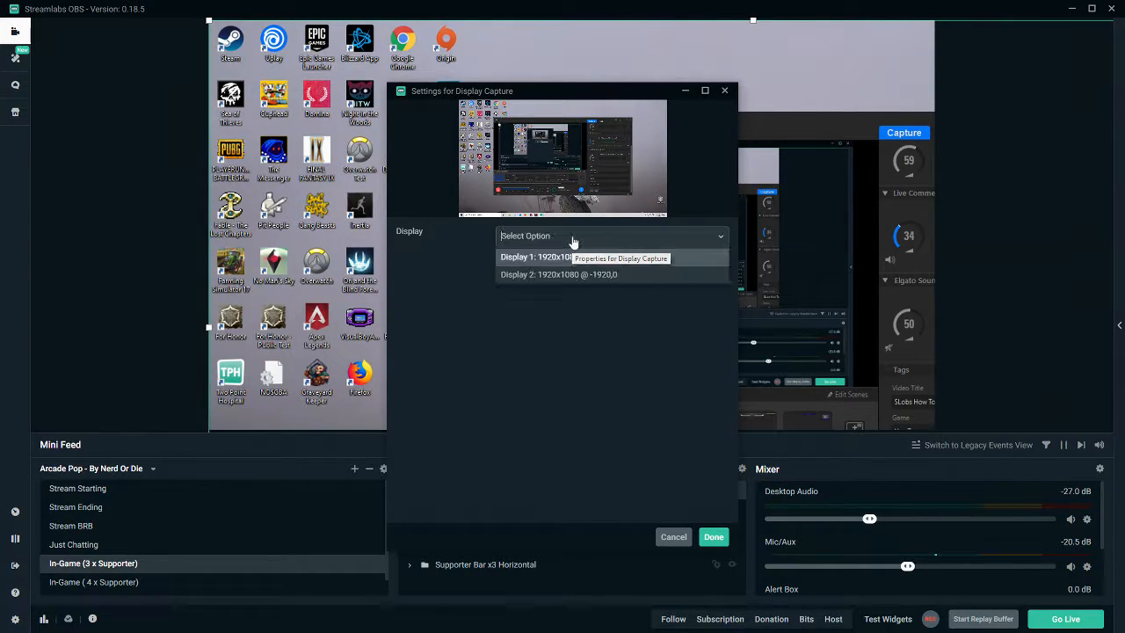
pyautogui.click(529, 275)
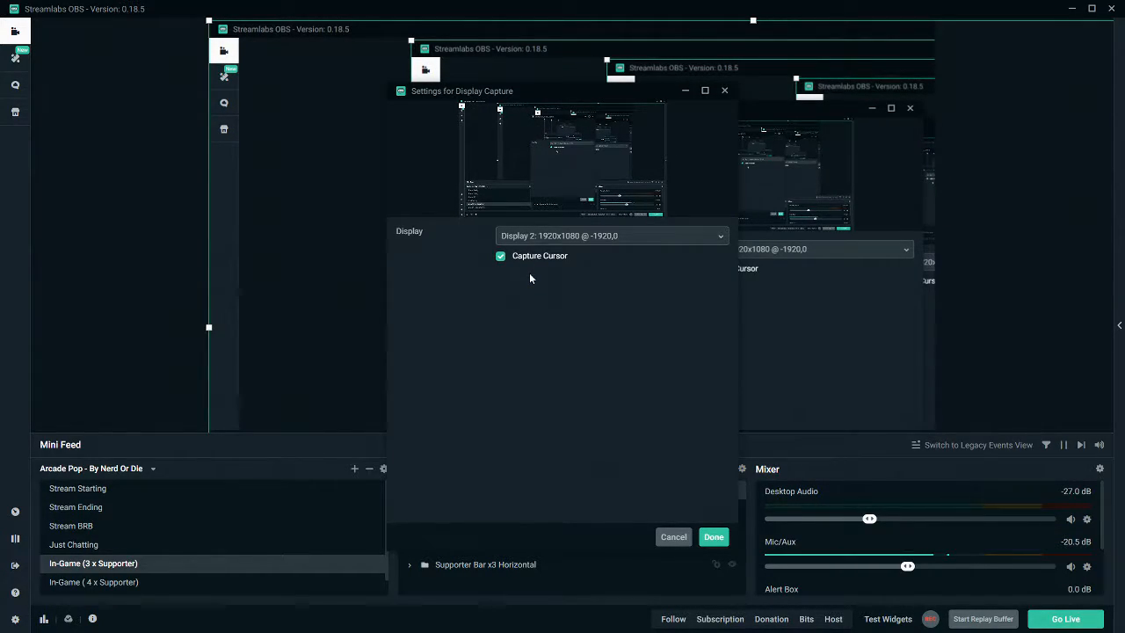
pyautogui.click(527, 237)
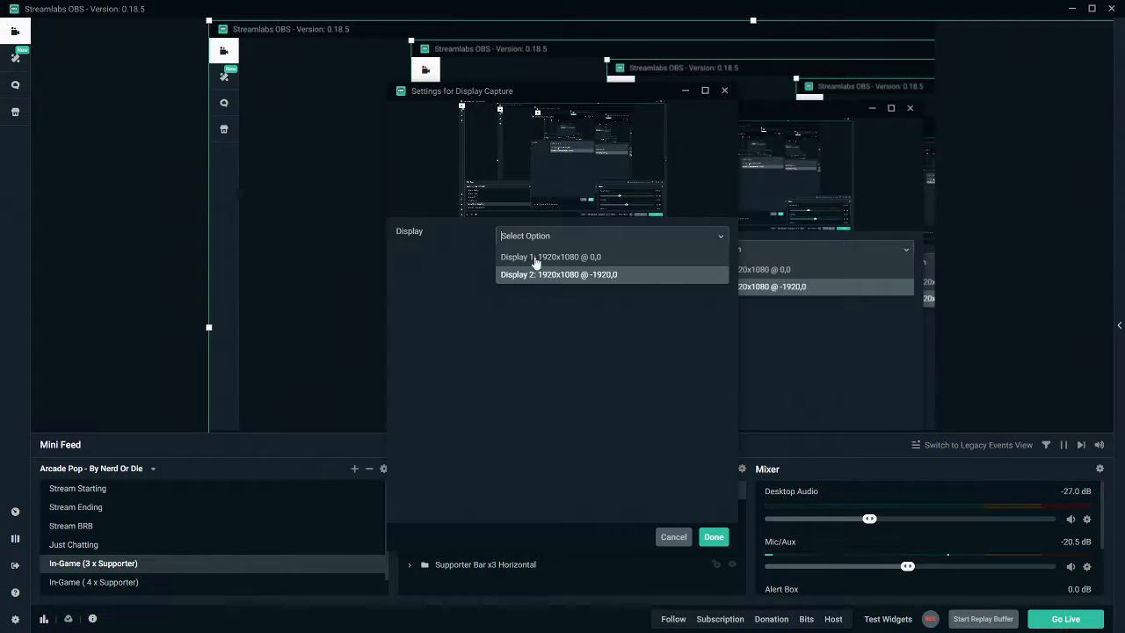
pyautogui.click(534, 257)
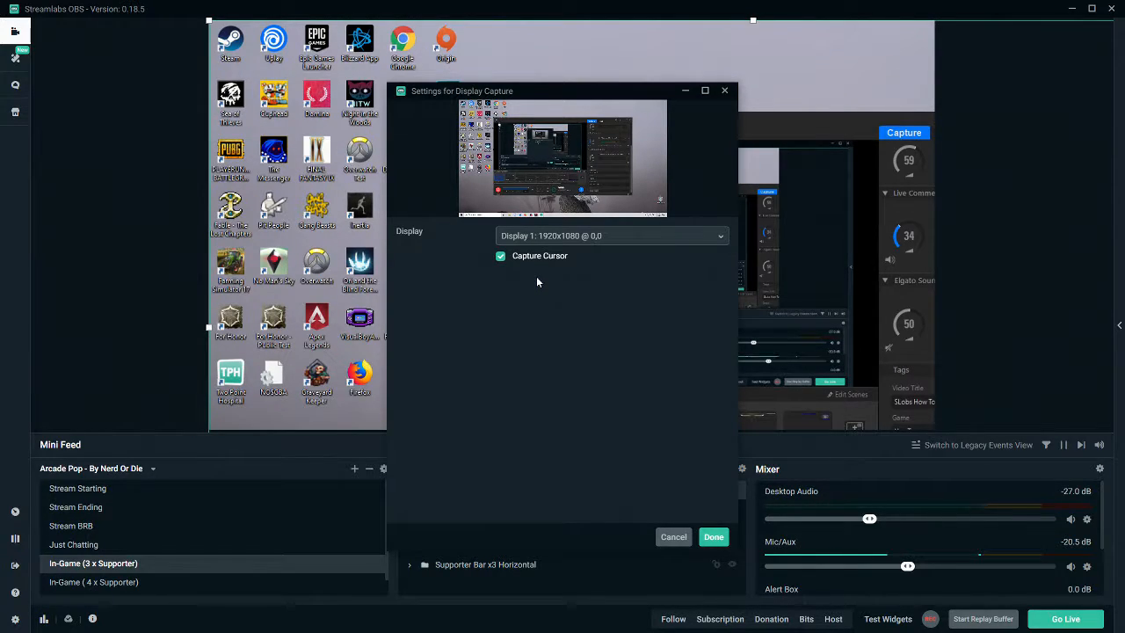
pyautogui.click(719, 538)
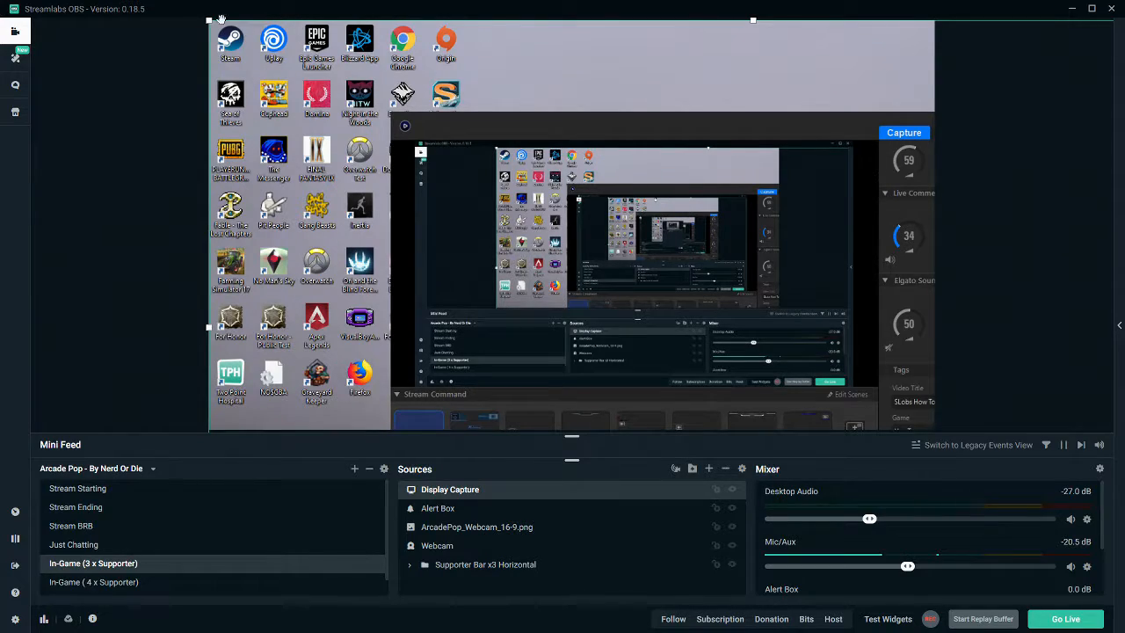
# Scale the Display Capture to fill the whole canvas, place it at the end of the source order beneath the overlays, and deselect it
pyautogui.moveTo(210, 22); pyautogui.dragTo(457, 161)
pyautogui.moveTo(547, 216); pyautogui.dragTo(347, 127)
pyautogui.moveTo(258, 73); pyautogui.dragTo(238, 55)
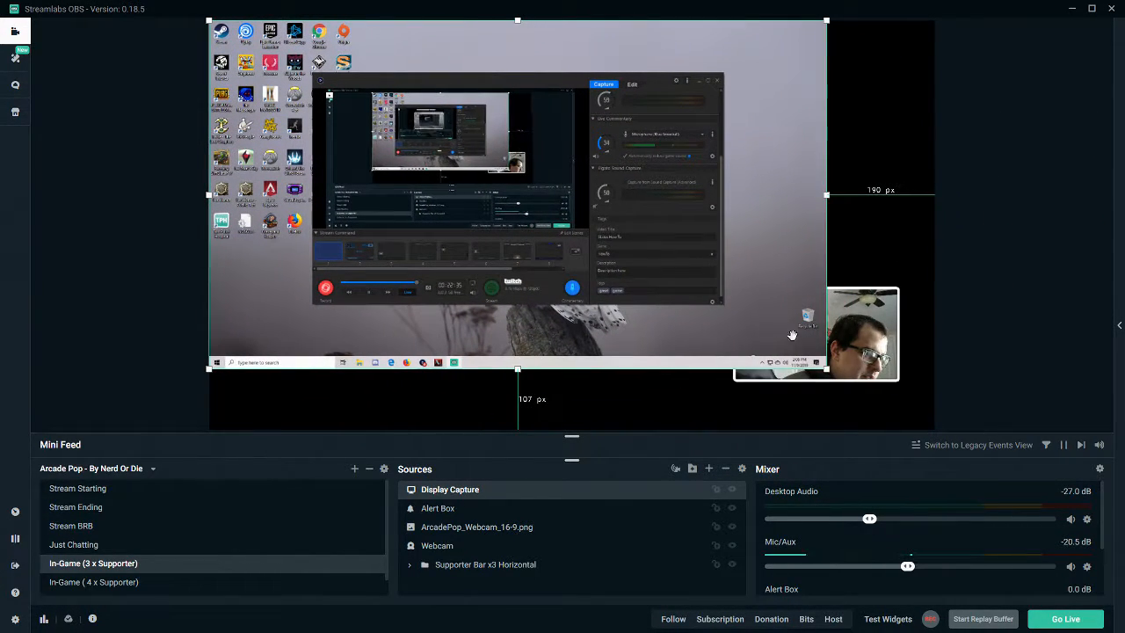
pyautogui.moveTo(827, 371); pyautogui.dragTo(911, 430)
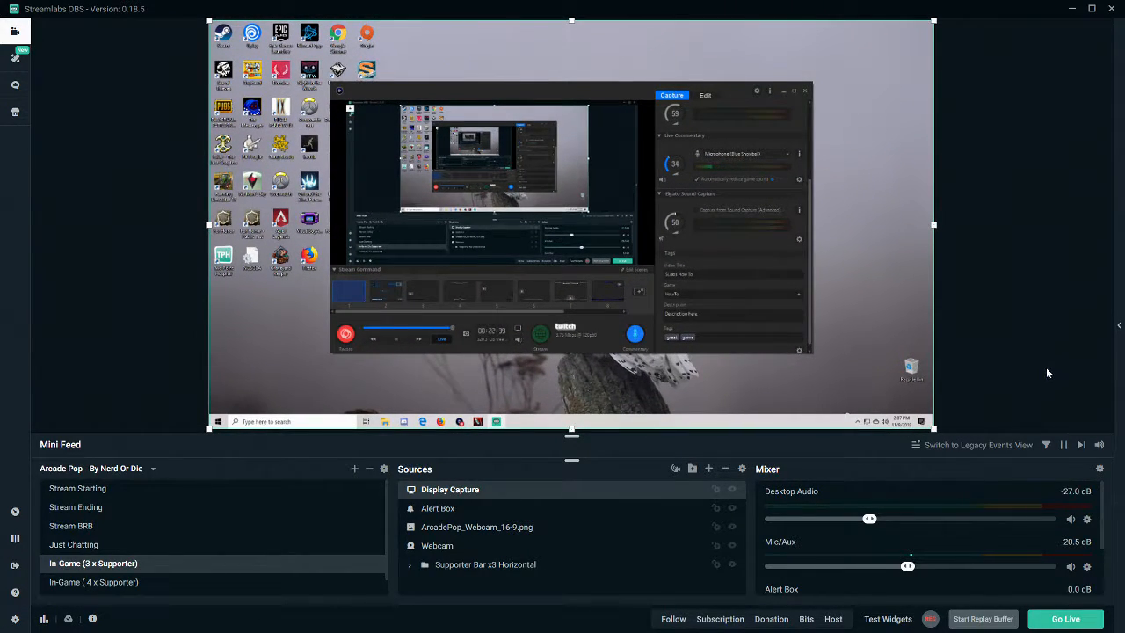
pyautogui.moveTo(459, 577); pyautogui.dragTo(459, 579)
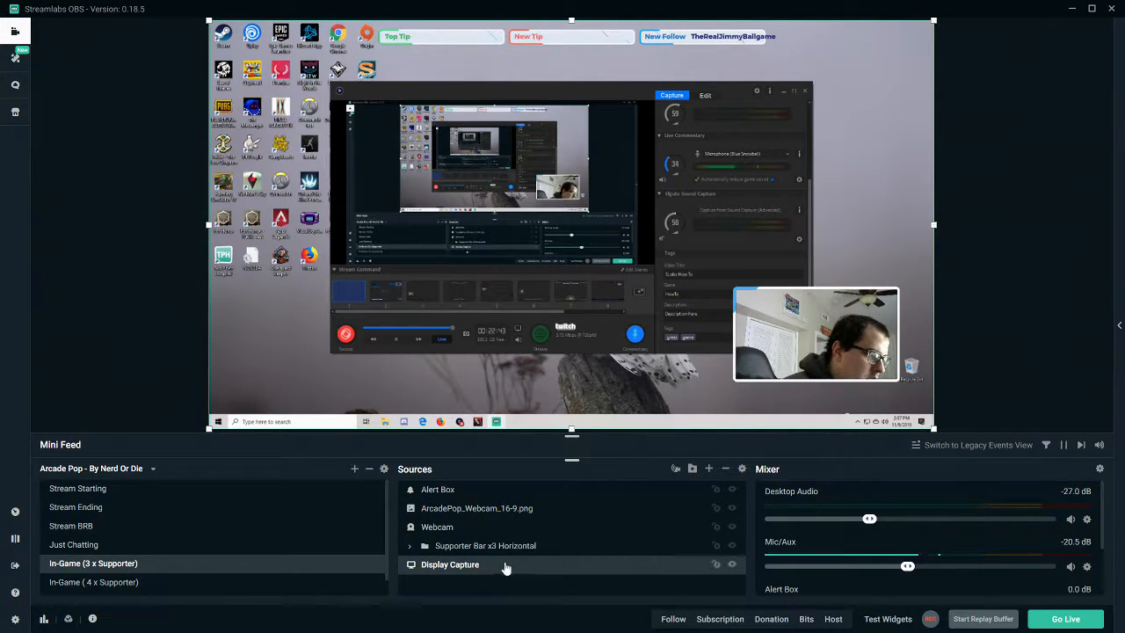
pyautogui.click(1026, 407)
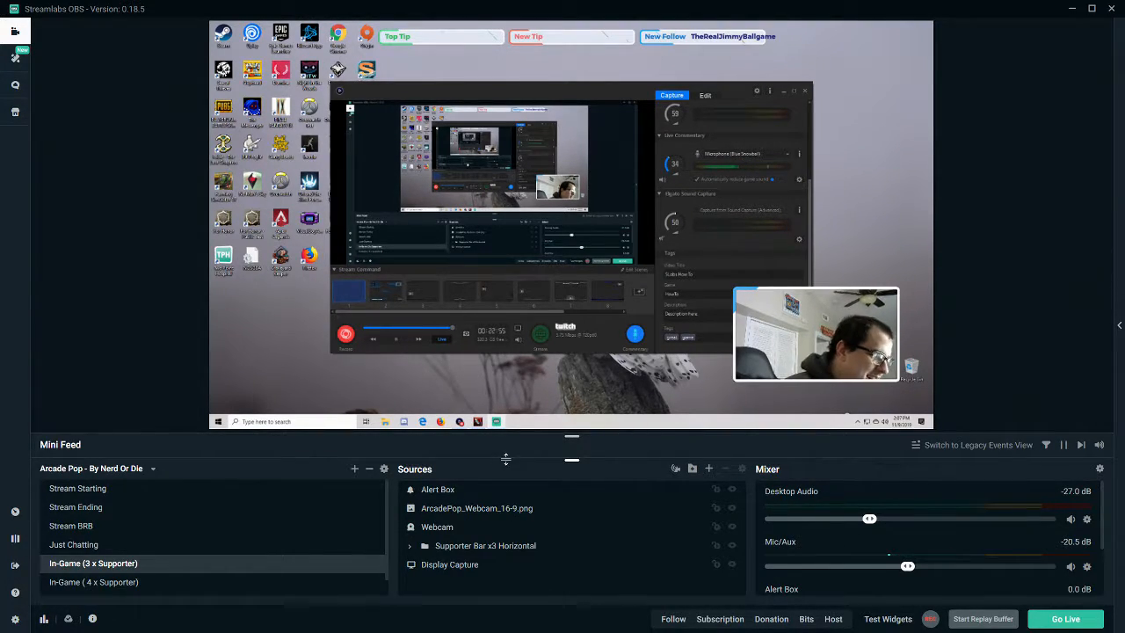
# Add a Window Capture source named Window Capture to the In-Game (3 x Supporter) scene
pyautogui.click(712, 471)
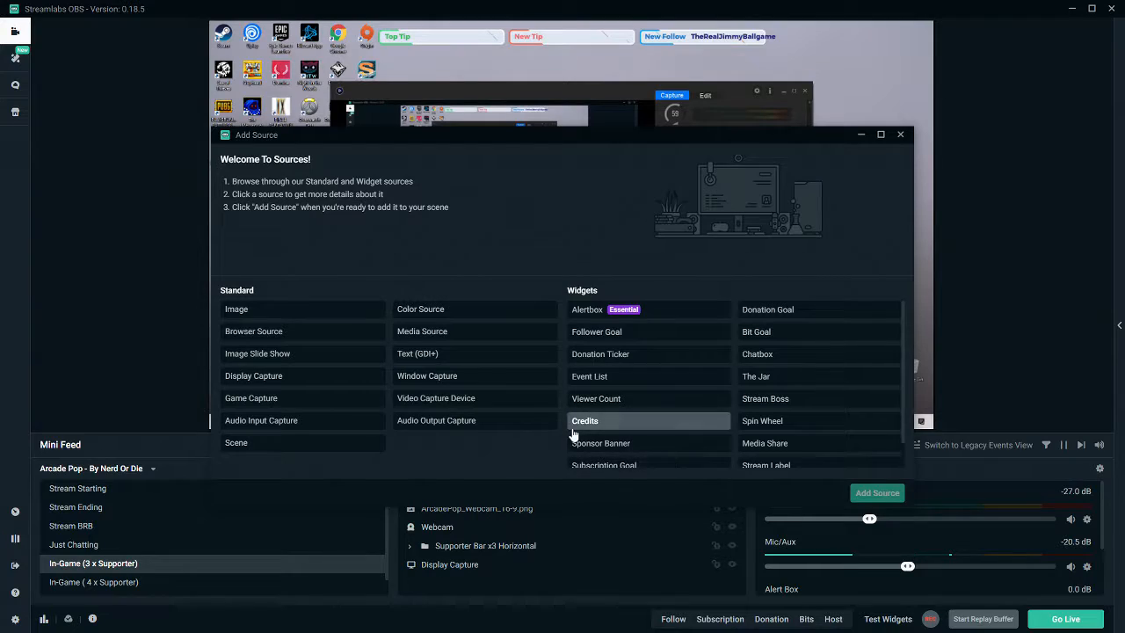
pyautogui.click(420, 384)
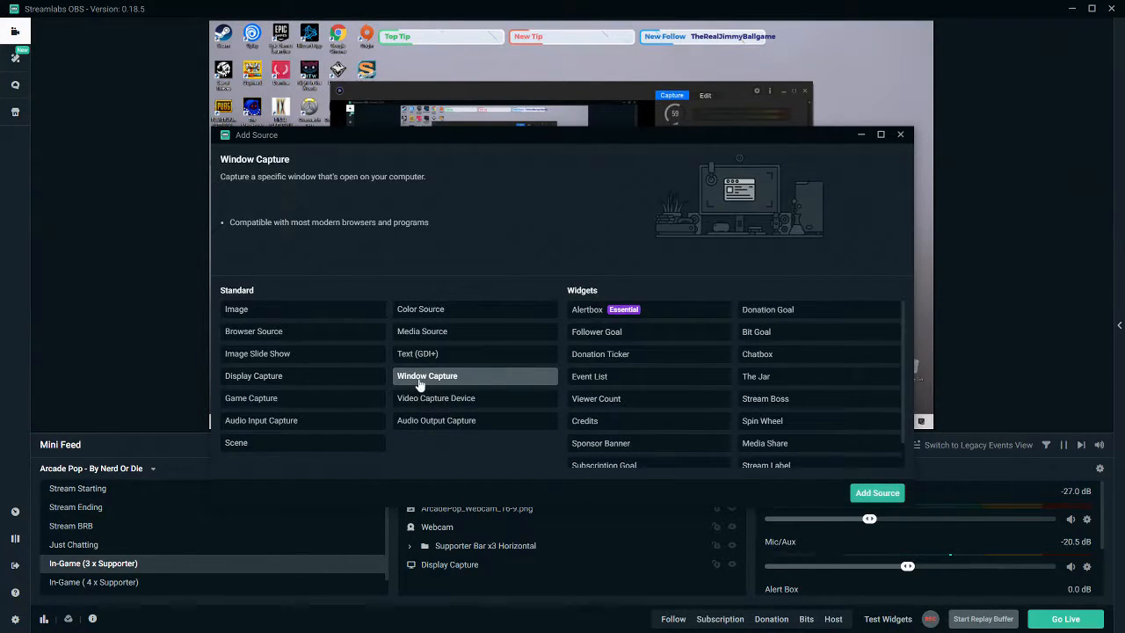
pyautogui.click(870, 494)
pyautogui.click(684, 400)
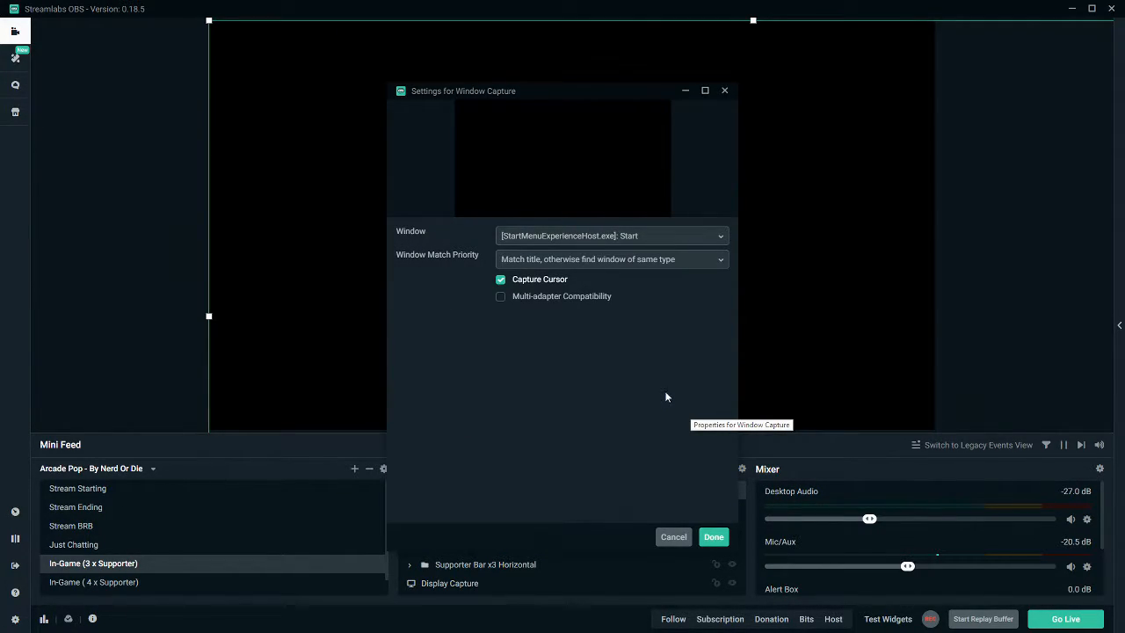
# Shrink the Window Capture and place it mid-canvas, about 239 px from the canvas's left edge and 188 px from its upper edge
pyautogui.moveTo(210, 21); pyautogui.dragTo(564, 264)
pyautogui.moveTo(668, 287); pyautogui.dragTo(307, 111)
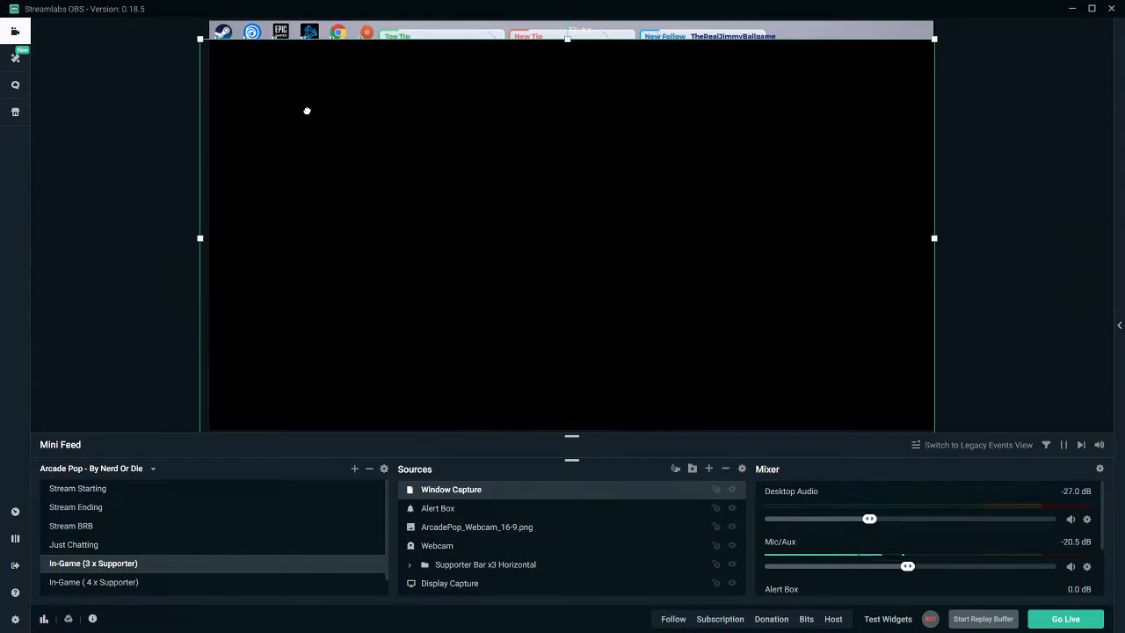
pyautogui.moveTo(198, 37); pyautogui.dragTo(500, 202)
pyautogui.moveTo(615, 258); pyautogui.dragTo(482, 212)
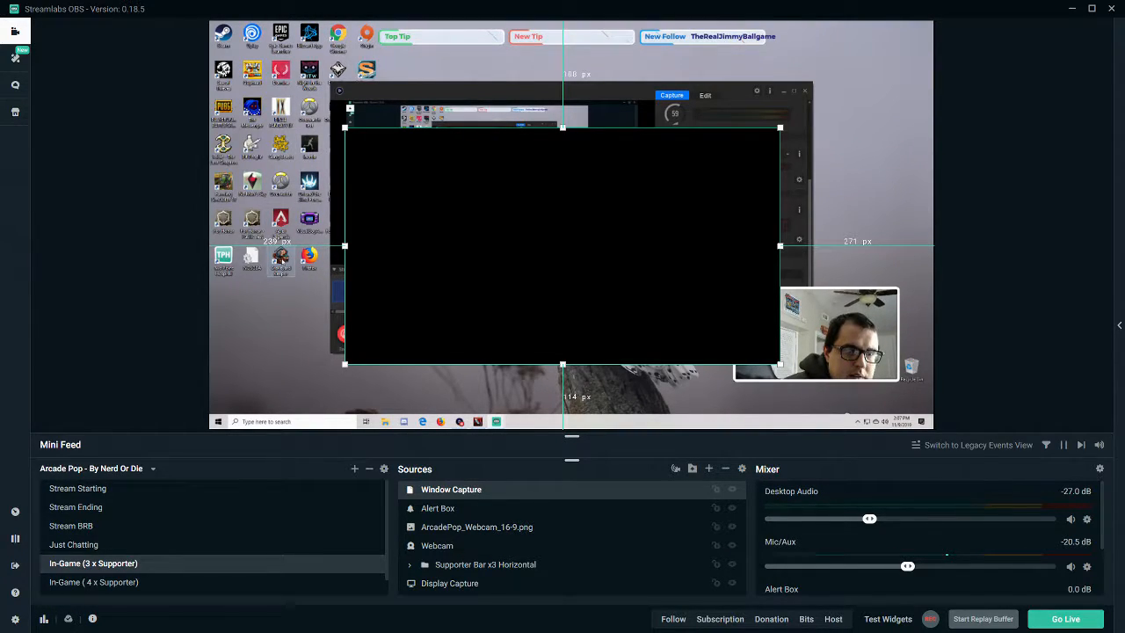
# Shift the recording program's window aside on the captured desktop and hide the Webcam source in the scene
pyautogui.moveTo(368, 85); pyautogui.dragTo(440, 85)
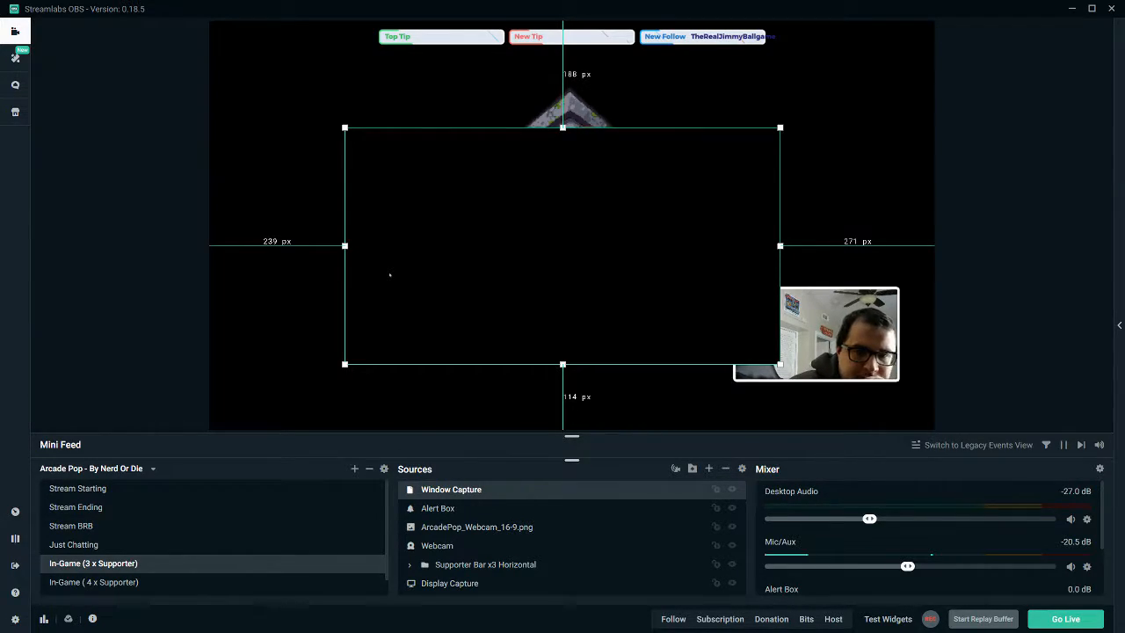
pyautogui.click(734, 550)
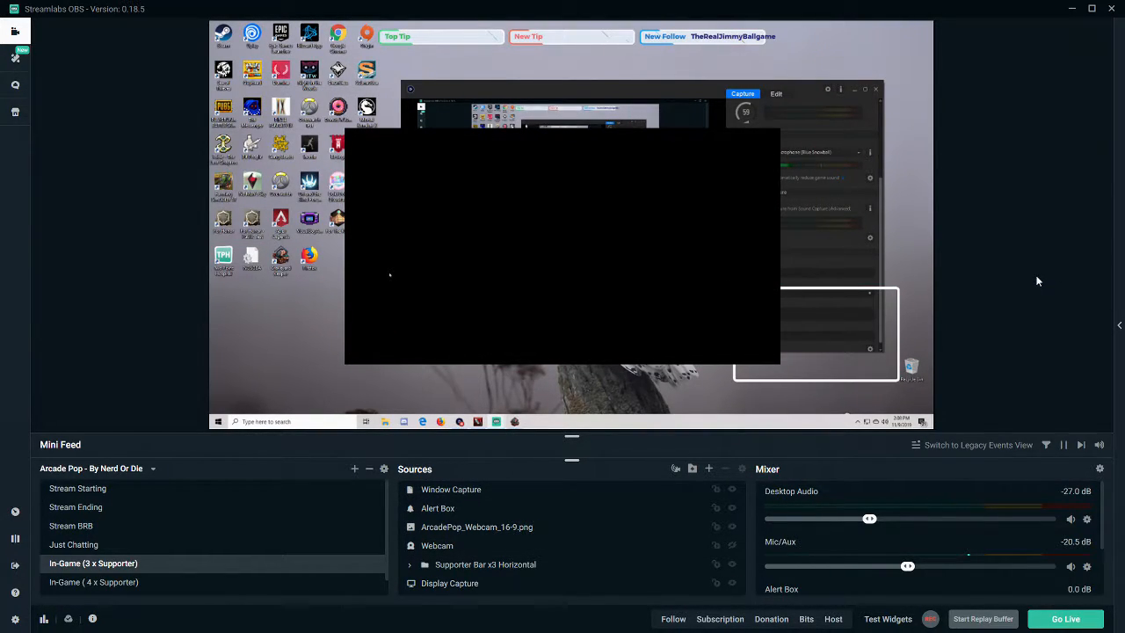
# Bring up Graveyard Keeper on the captured display and move the Window Capture towards the canvas's lower-right corner, clear of the game menu
pyautogui.click(516, 422)
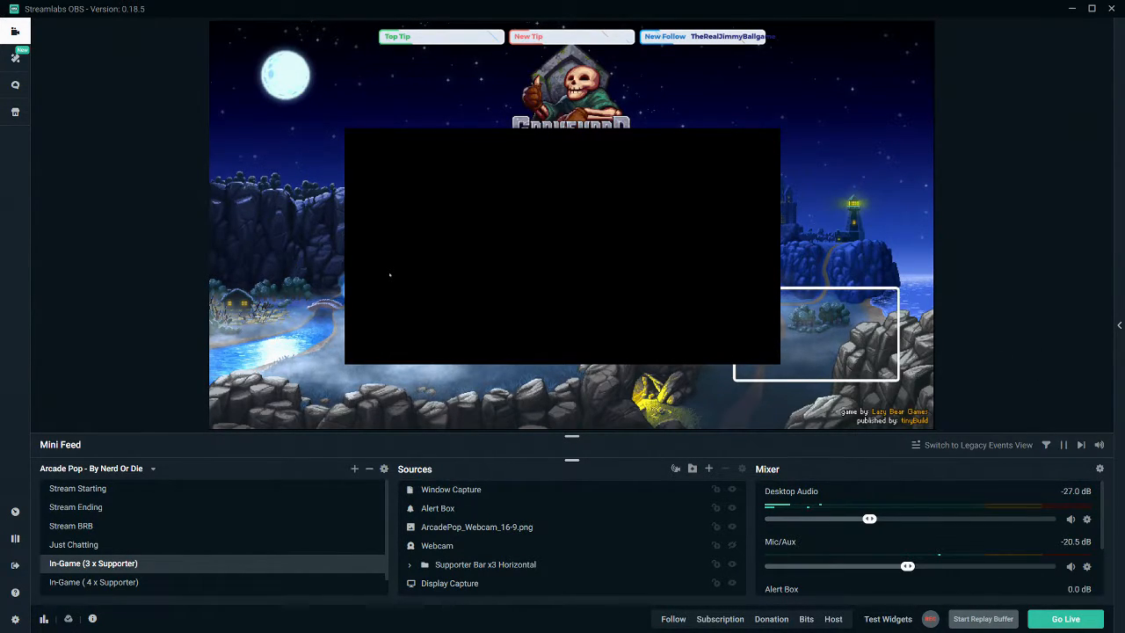
pyautogui.click(762, 266)
pyautogui.moveTo(762, 266); pyautogui.dragTo(1121, 343)
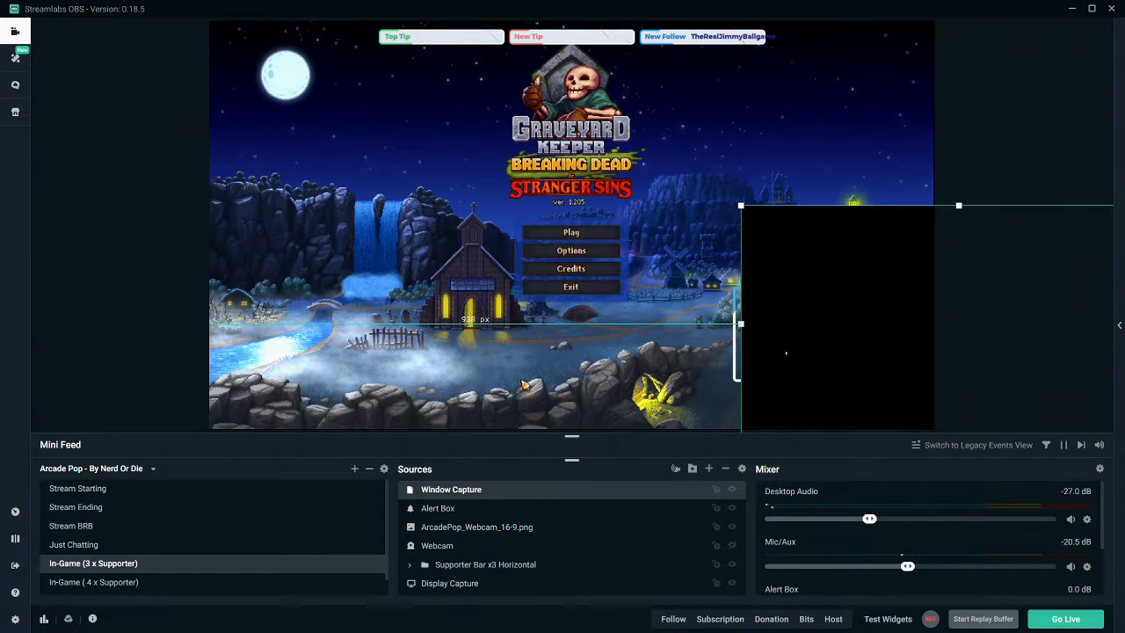
# Change Graveyard Keeper's screen mode from its options to windowed, apply the video settings, and move the game window slightly down
pyautogui.click(568, 251)
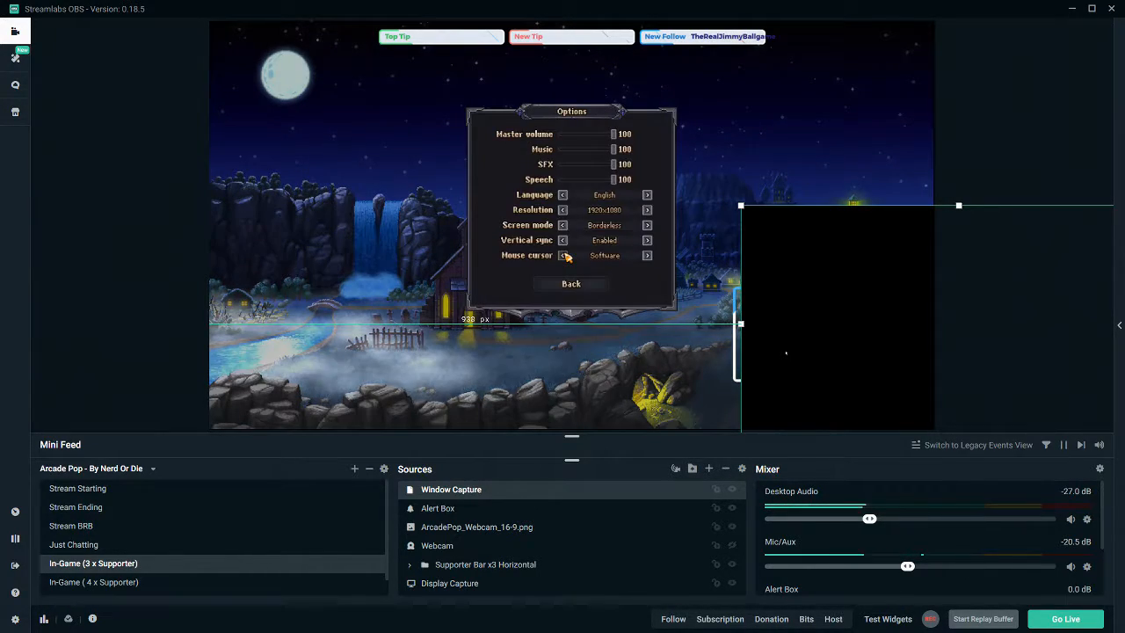
pyautogui.click(648, 225)
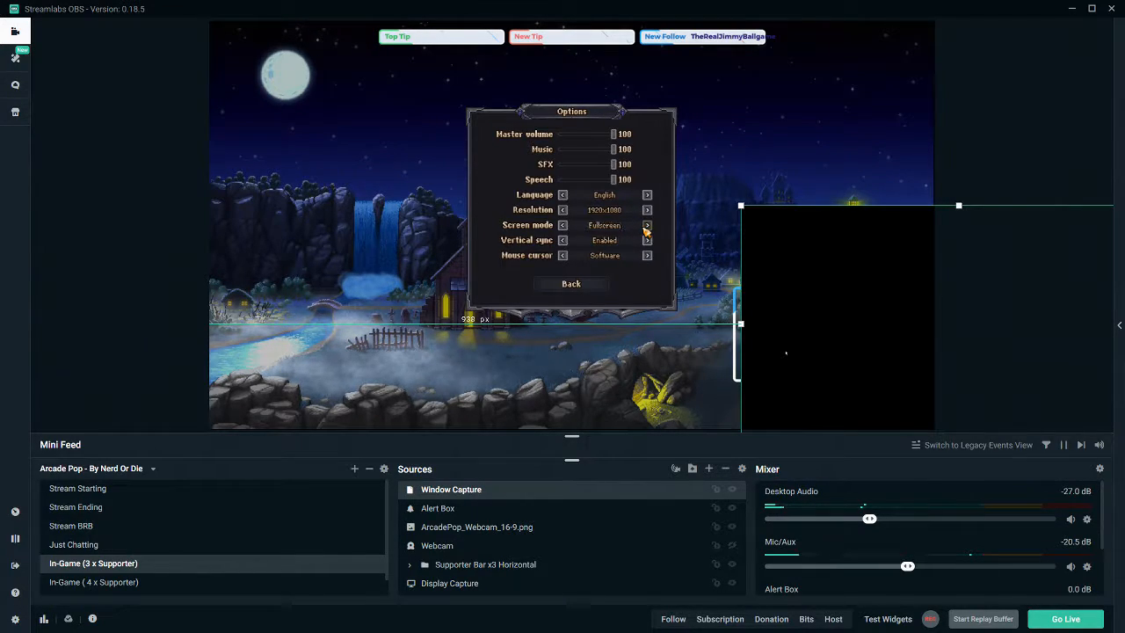
pyautogui.click(580, 295)
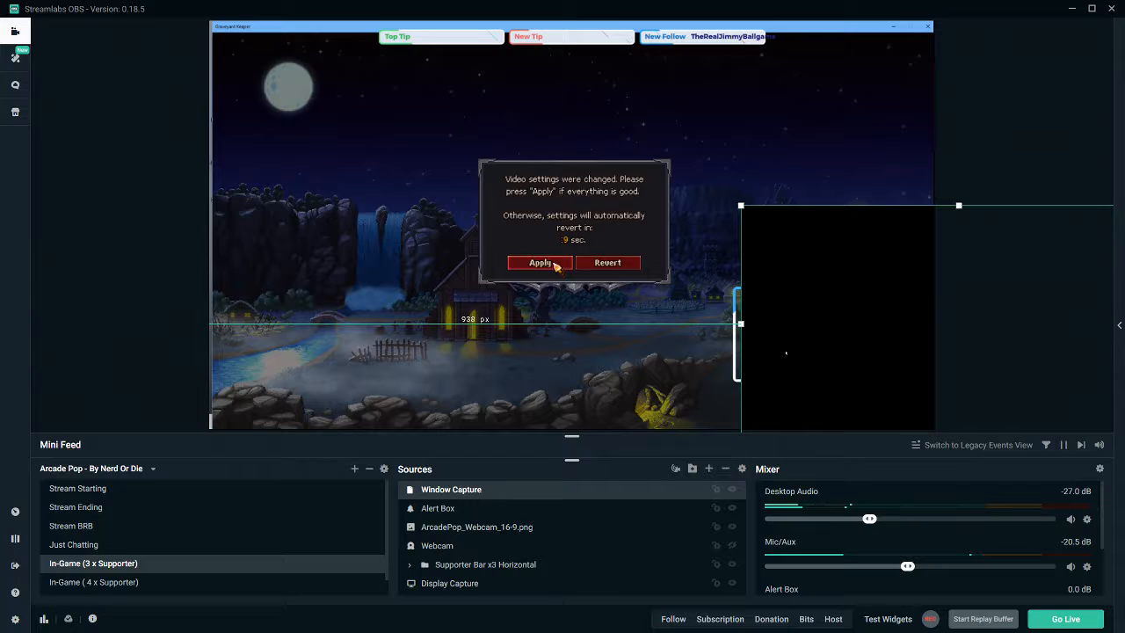
pyautogui.click(559, 268)
pyautogui.moveTo(851, 27); pyautogui.dragTo(819, 42)
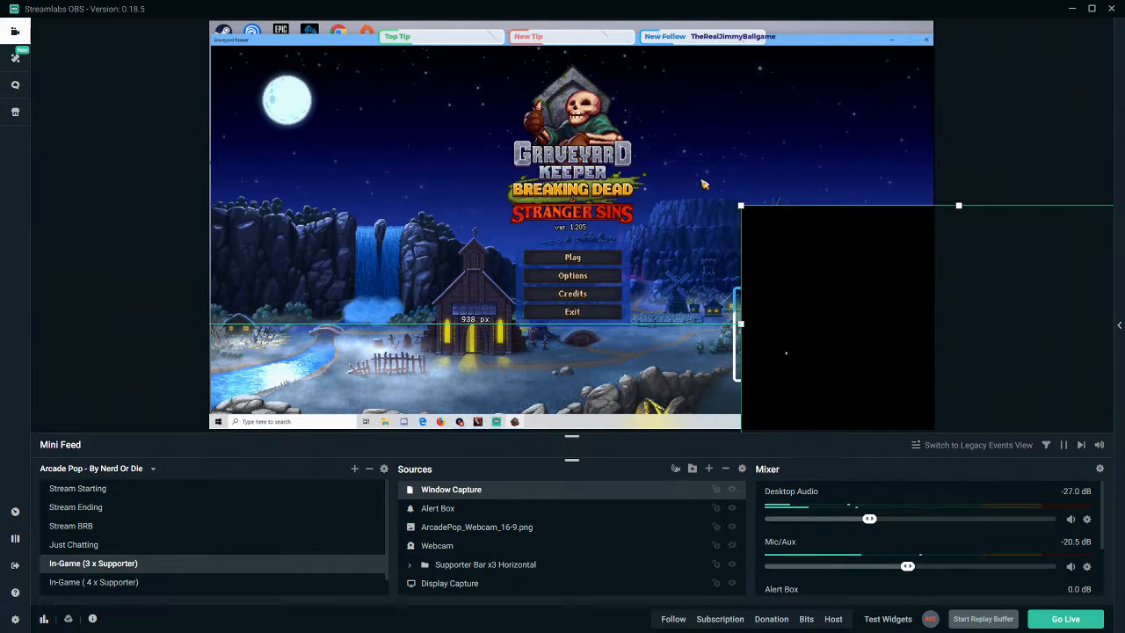
# Move the Window Capture back to mid-canvas, about 244 px from the left and 114 px from the upper edge, and hide the Display Capture
pyautogui.moveTo(844, 252); pyautogui.dragTo(464, 128)
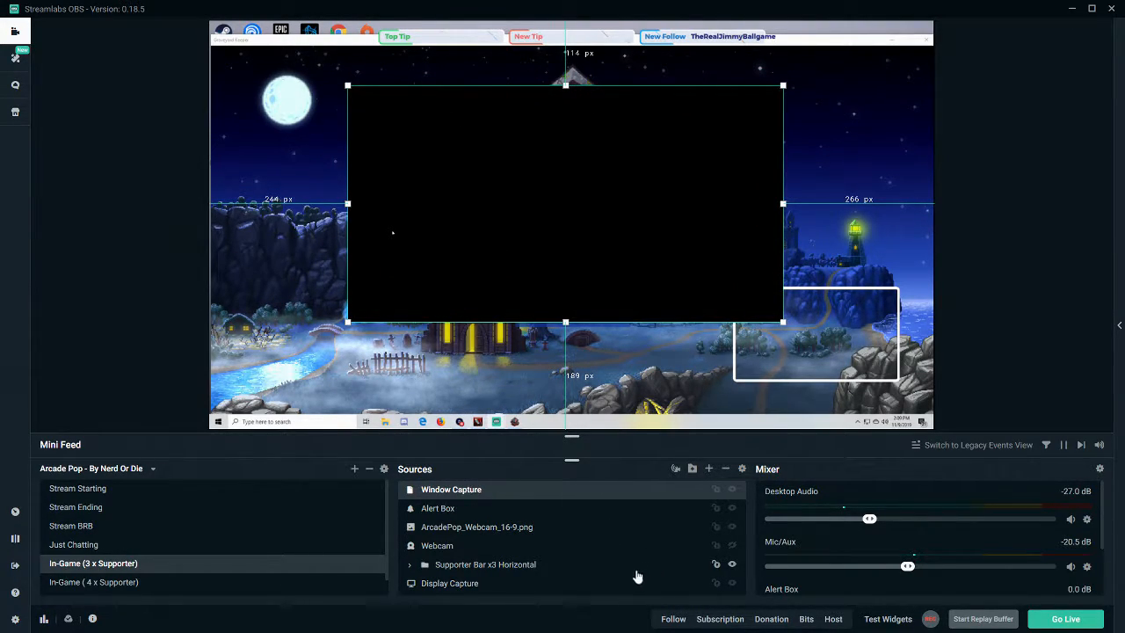
pyautogui.click(731, 587)
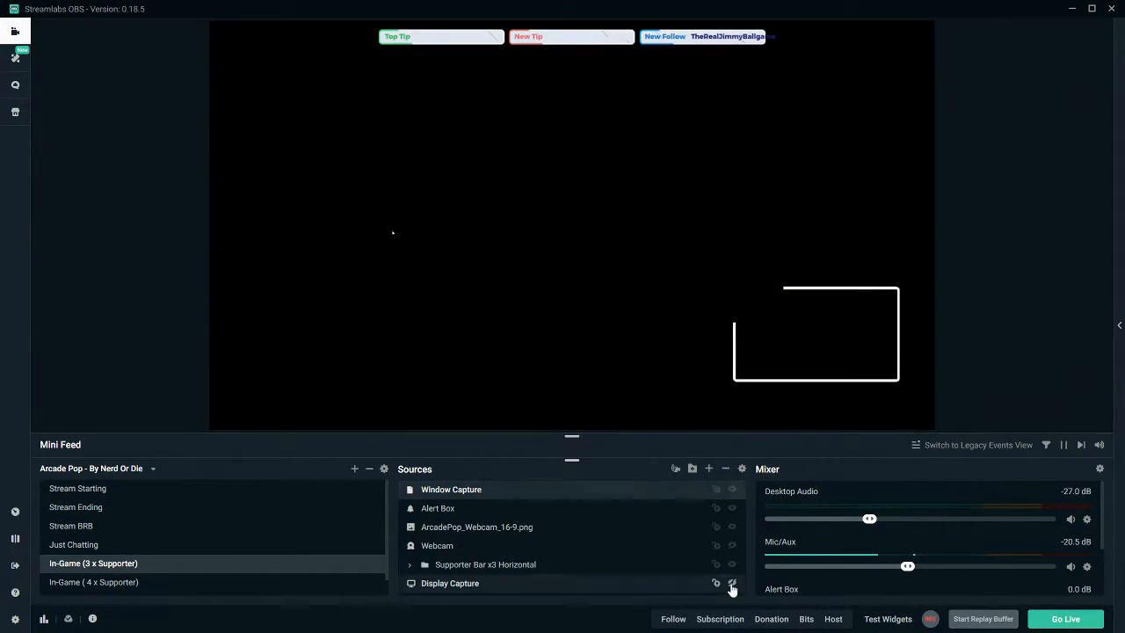
# In the Window Capture's properties, set the match priority to "Window title must match" and choose [Graveyard Keeper.exe]: Graveyard Keeper as the window
pyautogui.click(475, 492)
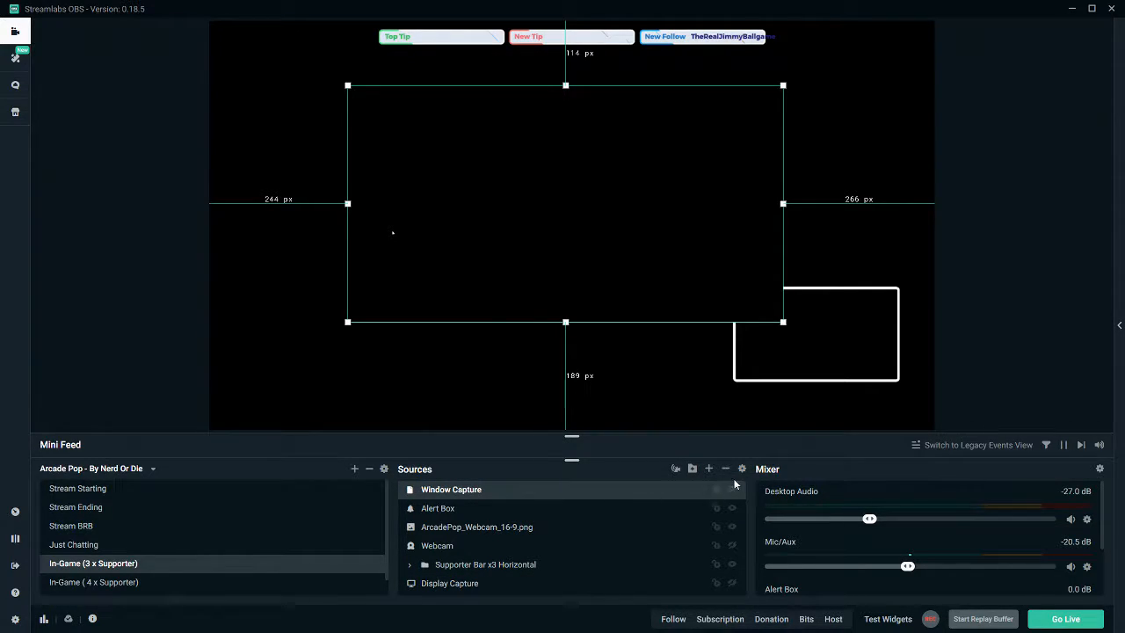
pyautogui.rightClick(630, 493)
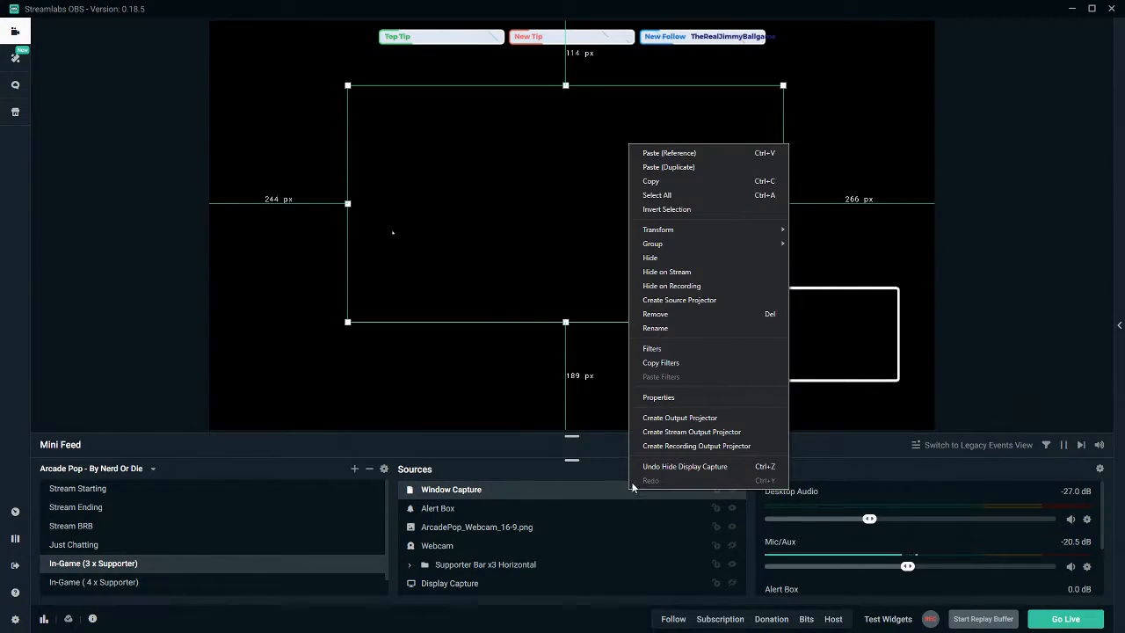
pyautogui.click(663, 401)
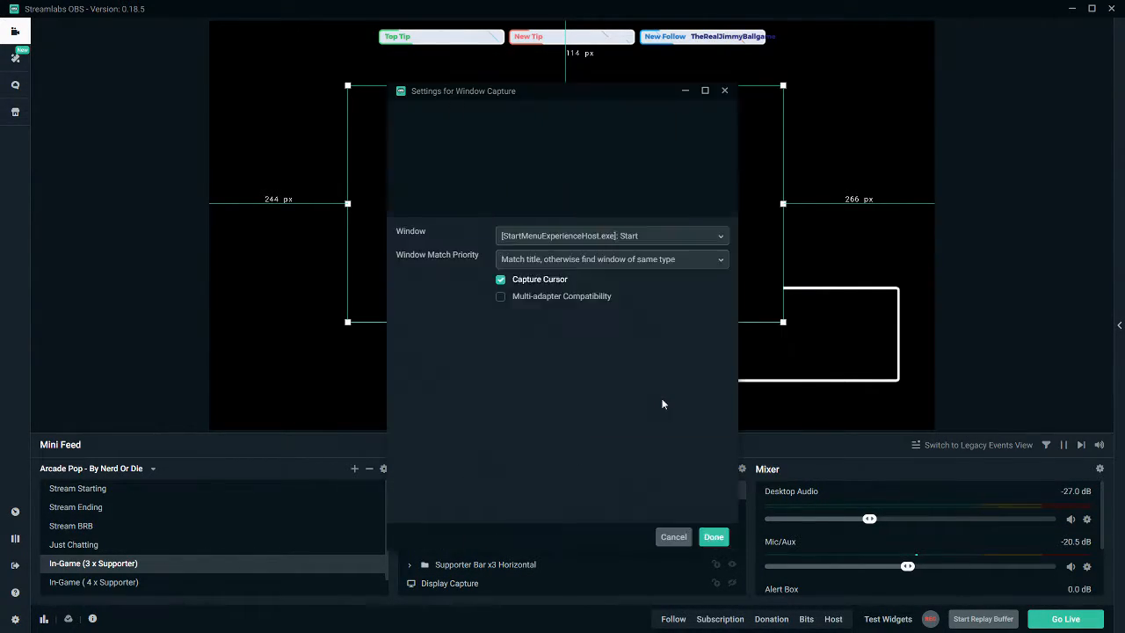
pyautogui.click(534, 237)
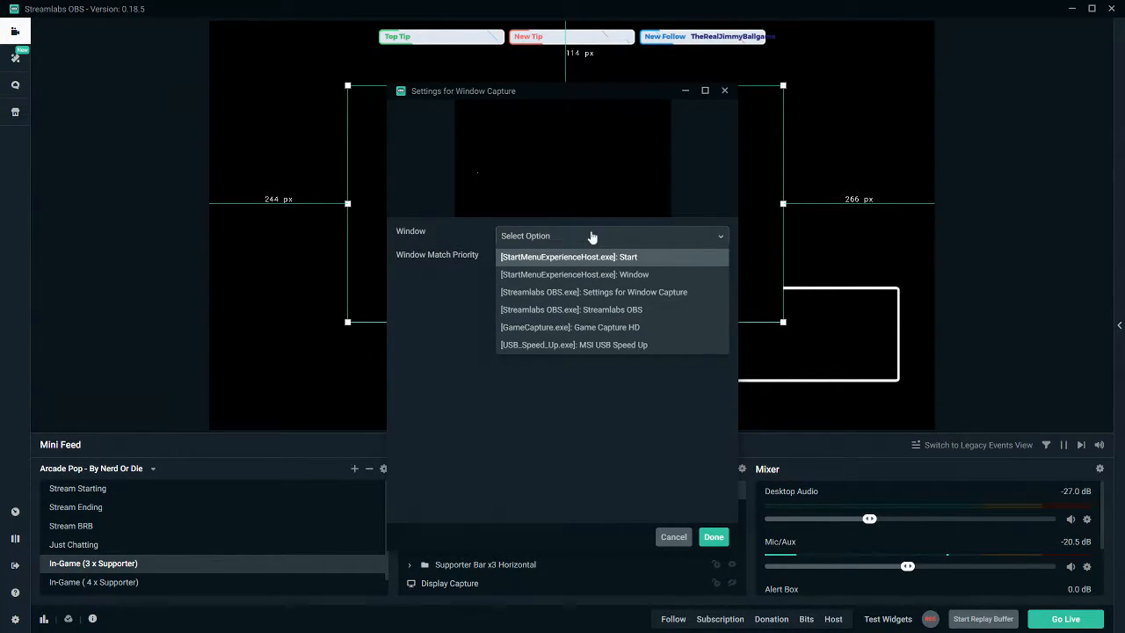
pyautogui.click(722, 240)
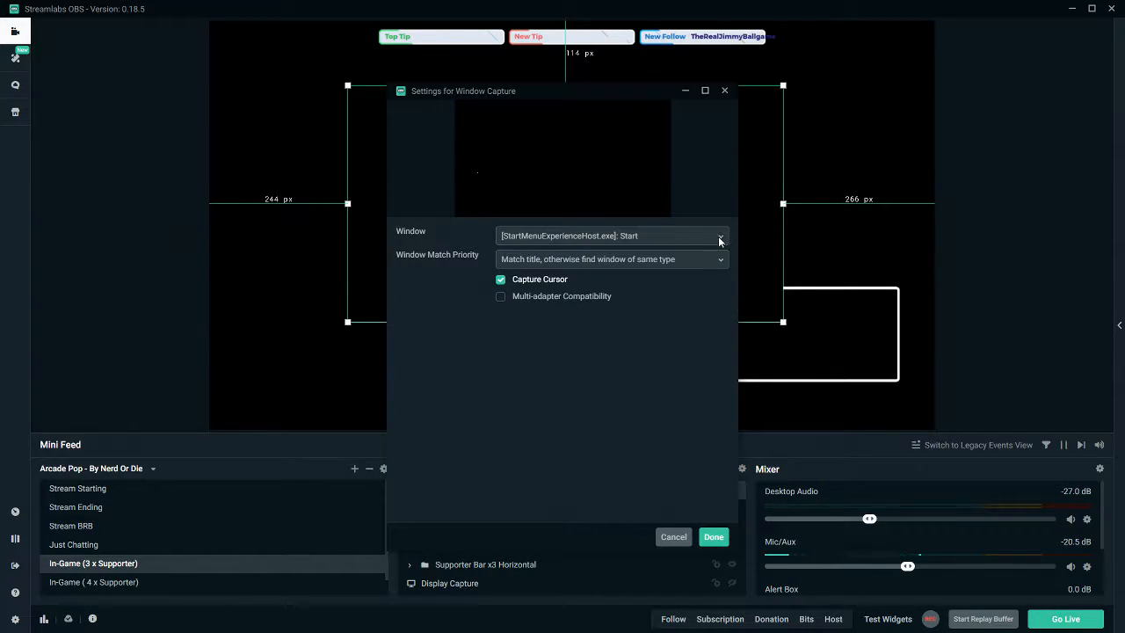
pyautogui.click(712, 260)
pyautogui.click(544, 281)
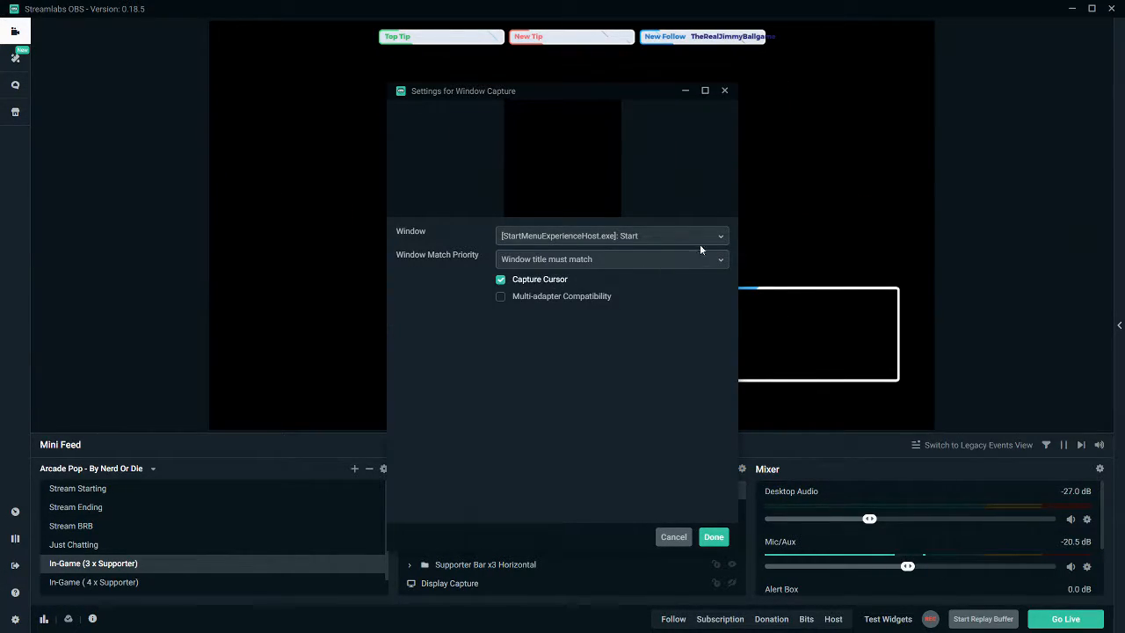
pyautogui.click(712, 239)
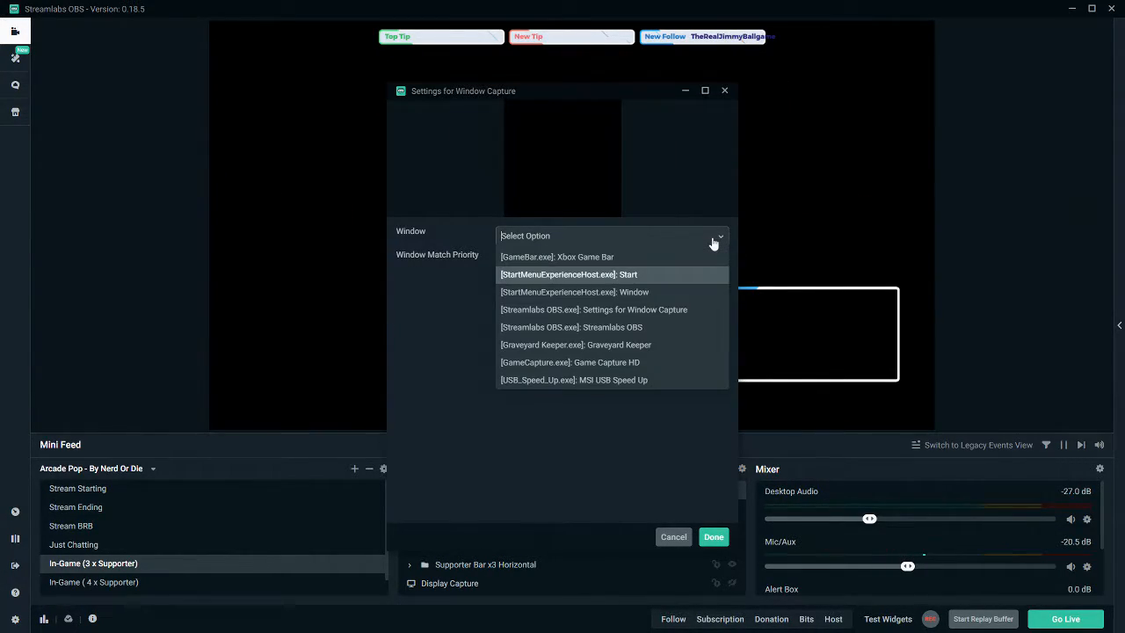
pyautogui.click(620, 344)
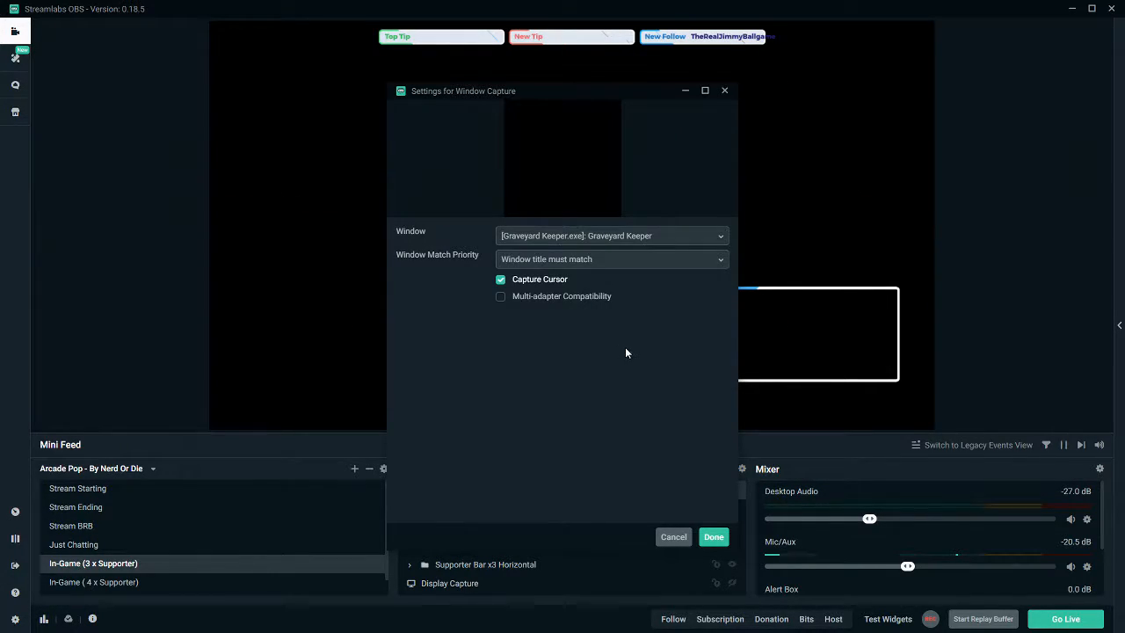
pyautogui.click(715, 537)
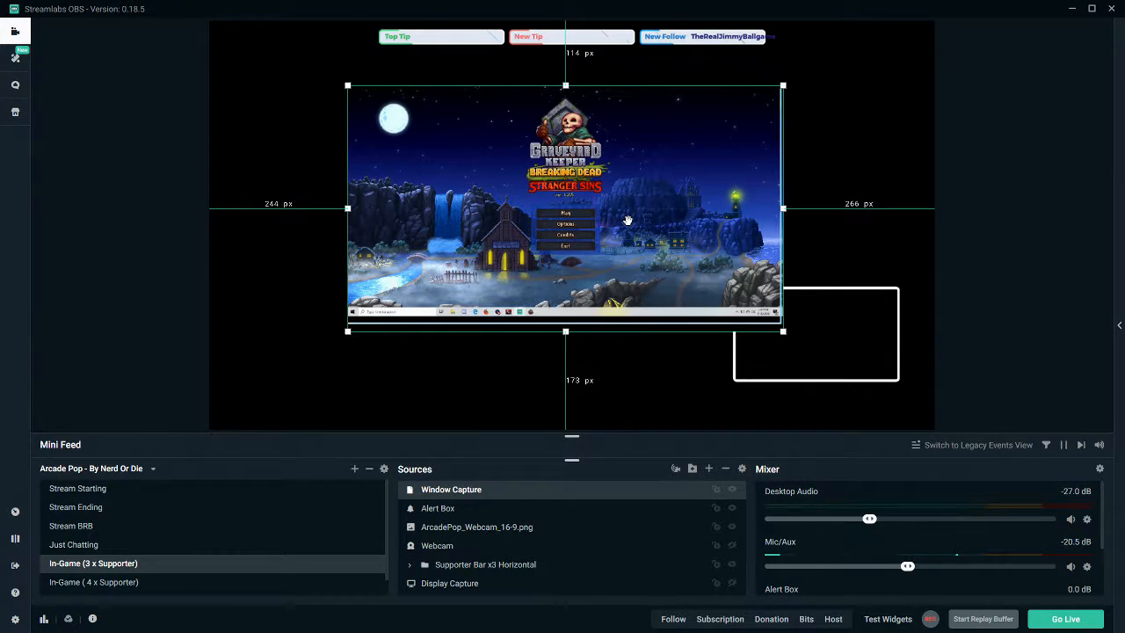
# Move the Window Capture to the canvas's lower-left corner, enlarge it to fill the whole canvas, and deselect it
pyautogui.moveTo(677, 239); pyautogui.dragTo(537, 334)
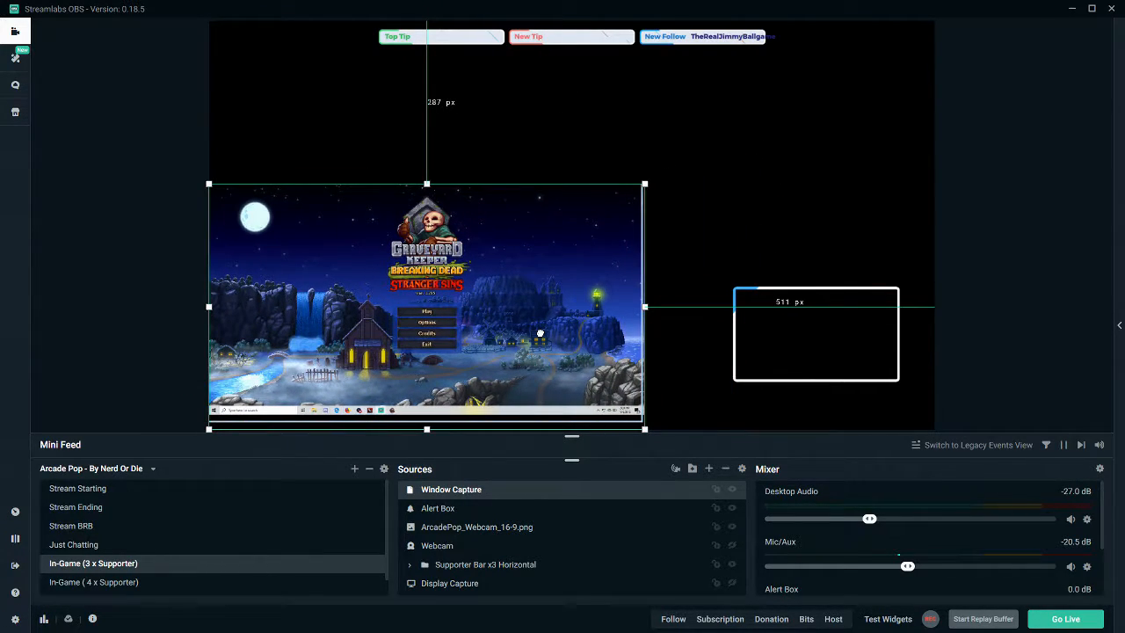
pyautogui.moveTo(647, 185); pyautogui.dragTo(931, 20)
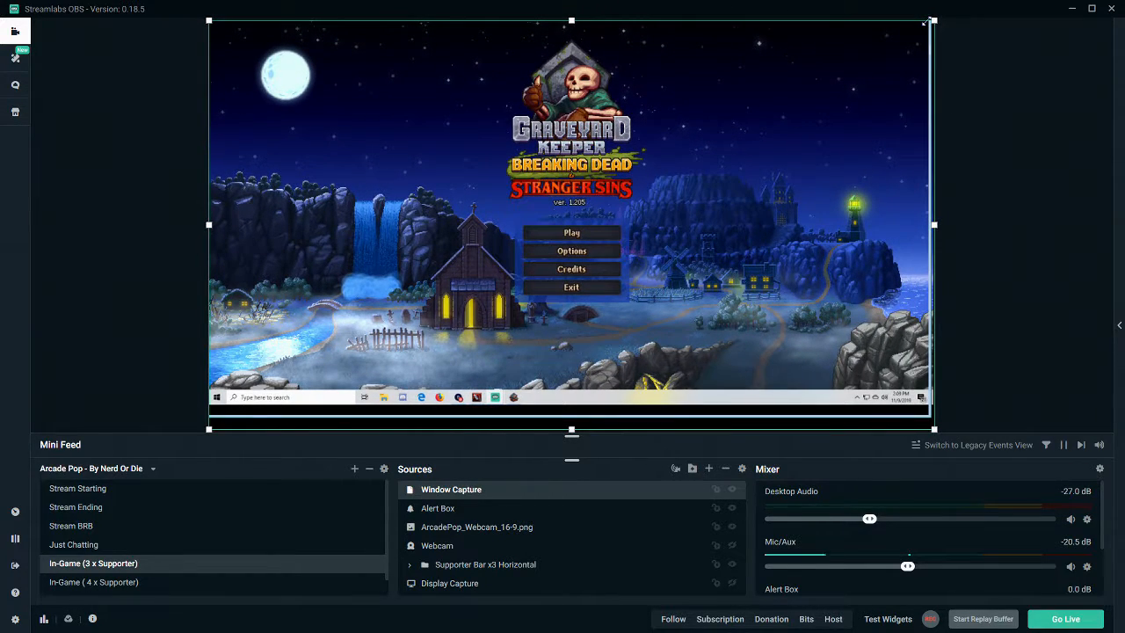
pyautogui.click(982, 185)
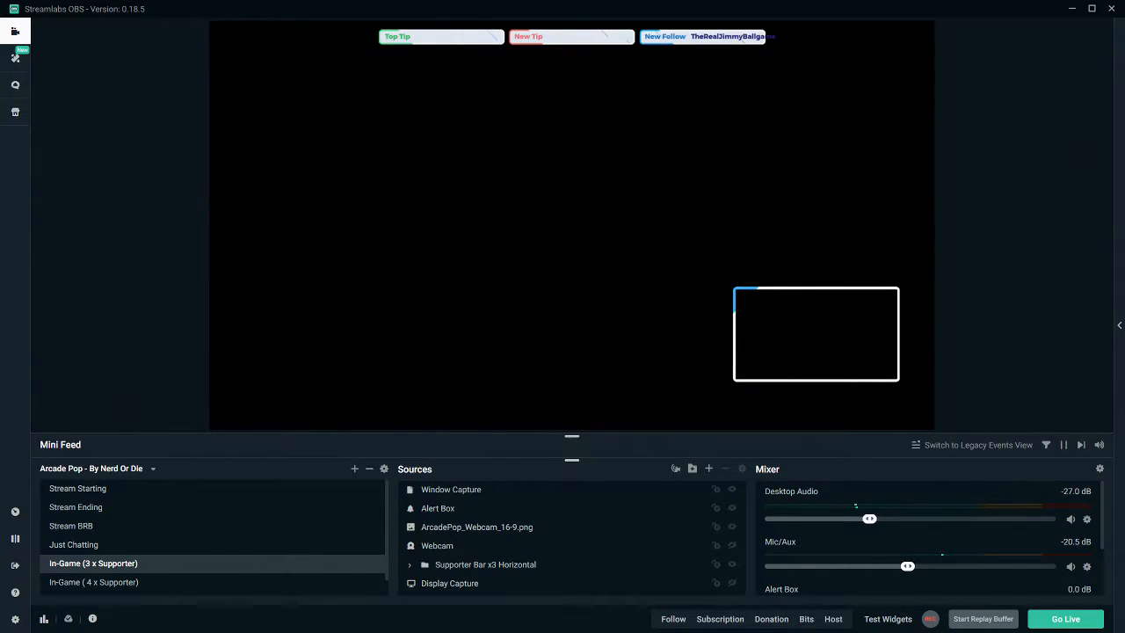
# Move the Window Capture below the Display Capture in the source order and hide it
pyautogui.moveTo(457, 498); pyautogui.dragTo(443, 595)
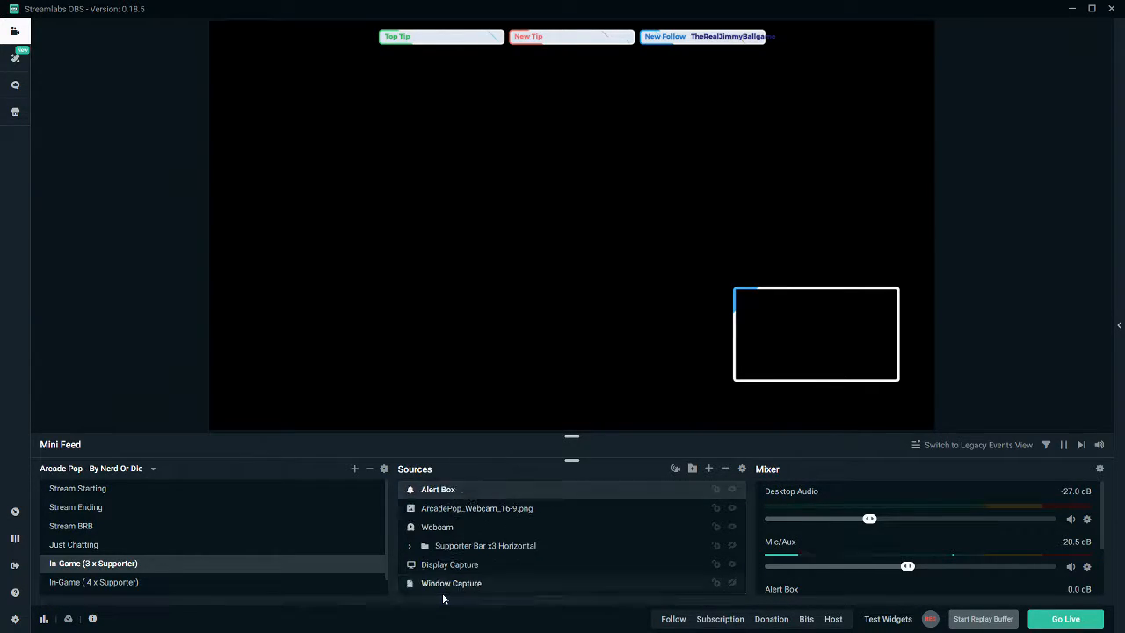
pyautogui.click(733, 584)
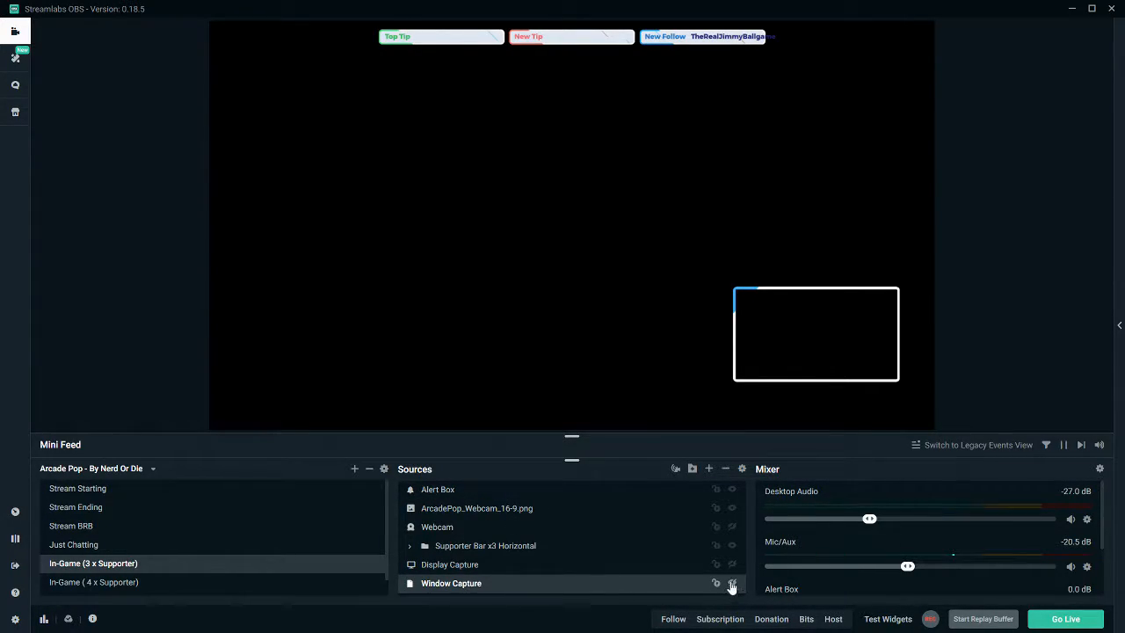
# Add a new Video Capture Device source named Elgato instead of reusing the existing Webcam source
pyautogui.click(709, 469)
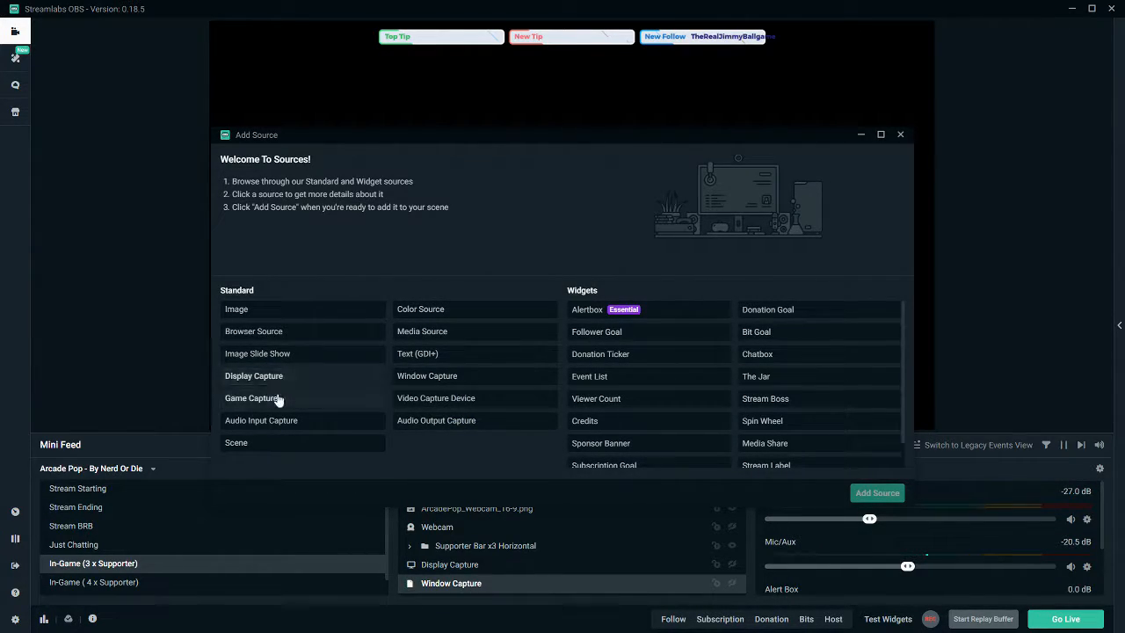
pyautogui.click(425, 406)
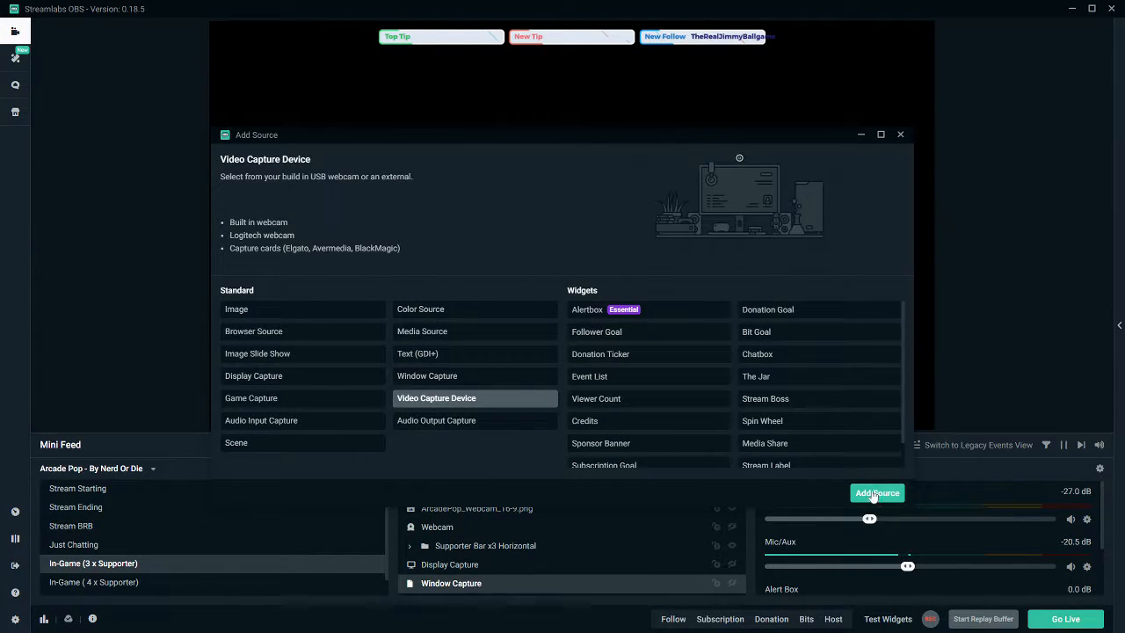
pyautogui.click(873, 495)
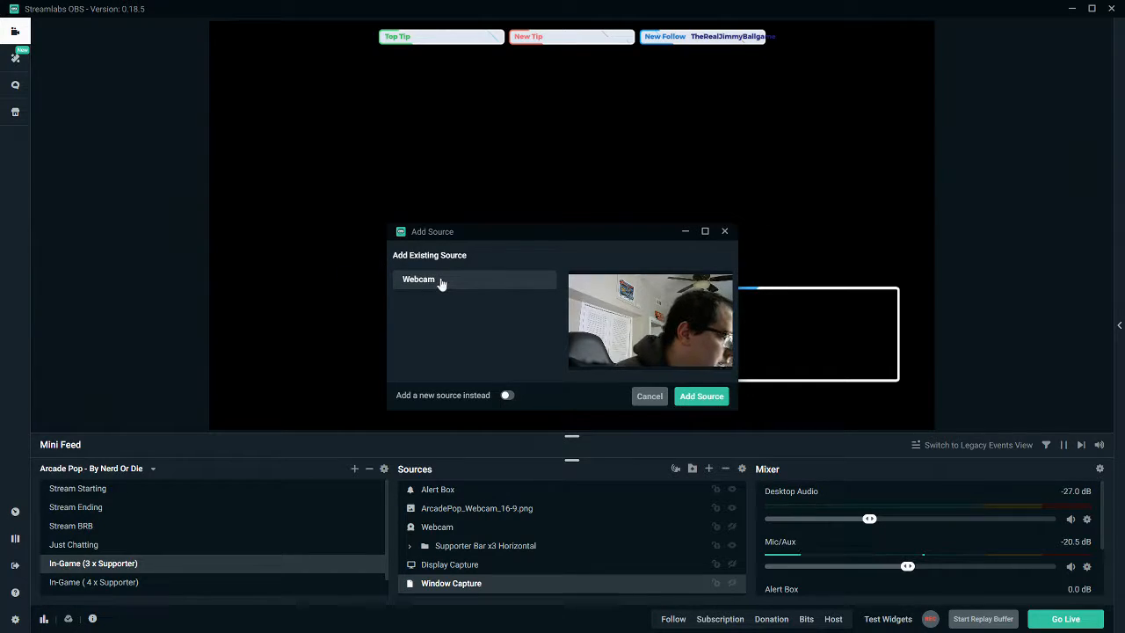
pyautogui.click(507, 397)
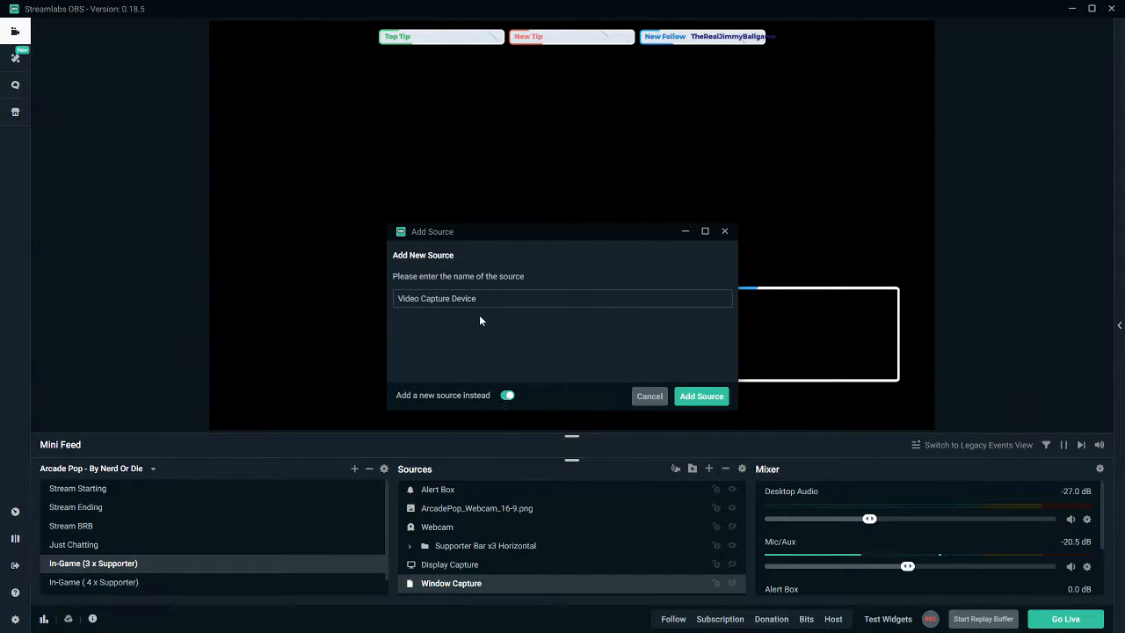
pyautogui.moveTo(484, 299); pyautogui.dragTo(344, 299)
pyautogui.click(553, 301)
pyautogui.moveTo(553, 301); pyautogui.dragTo(262, 313)
pyautogui.write('Elgato')
pyautogui.click(702, 396)
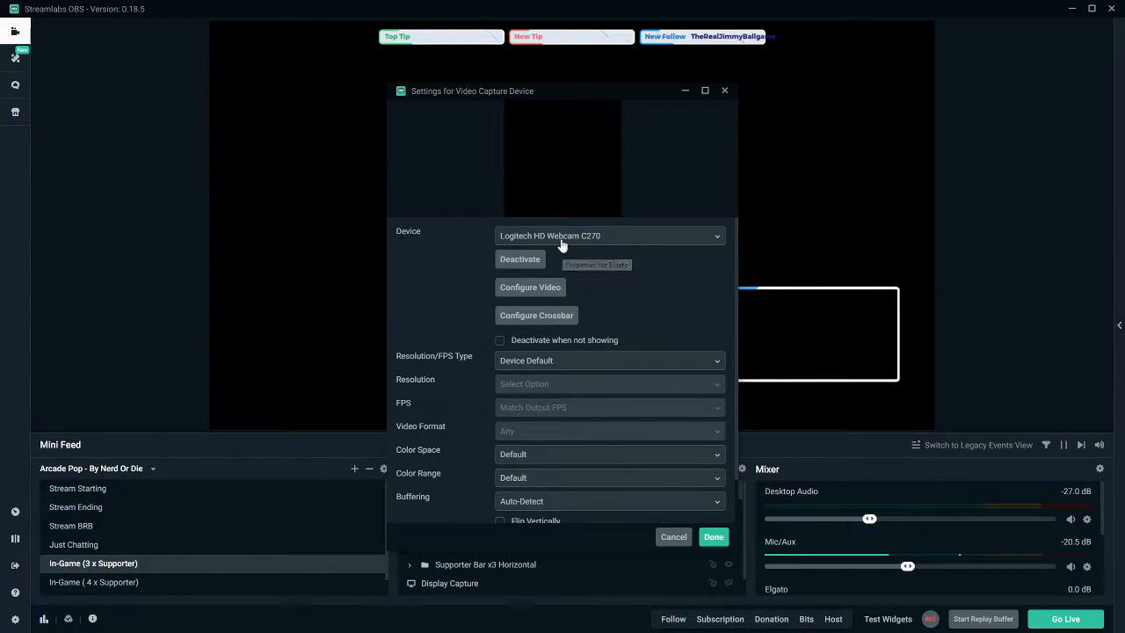
# Set the capture device to Elgato Game Capture HD with Device Default as the resolution/FPS type, and accept the source settings
pyautogui.click(561, 237)
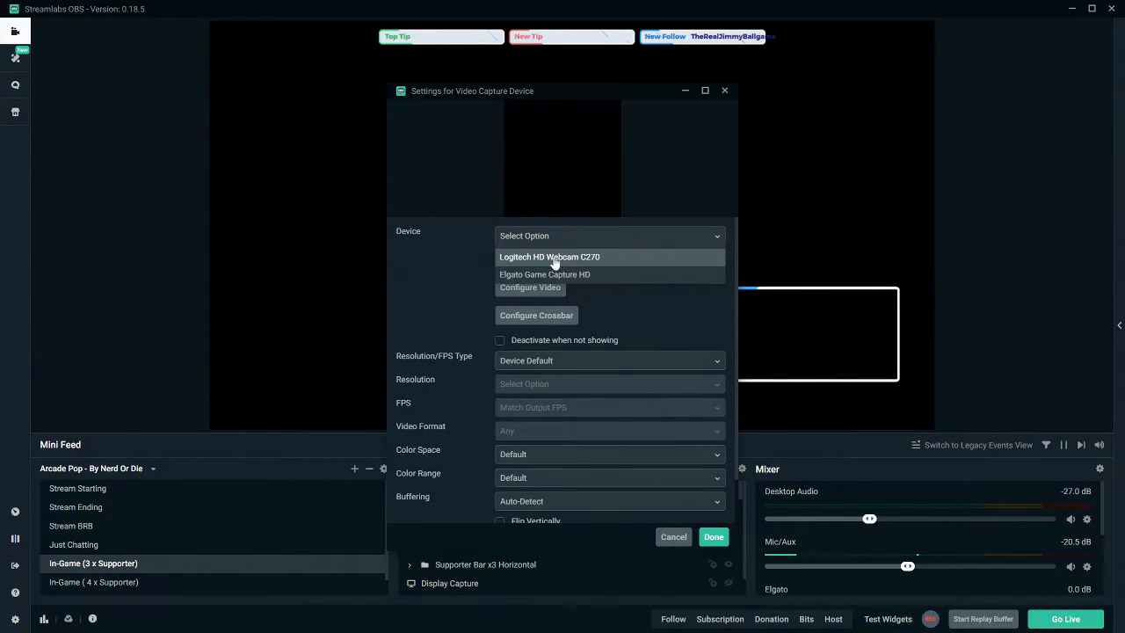
pyautogui.click(565, 275)
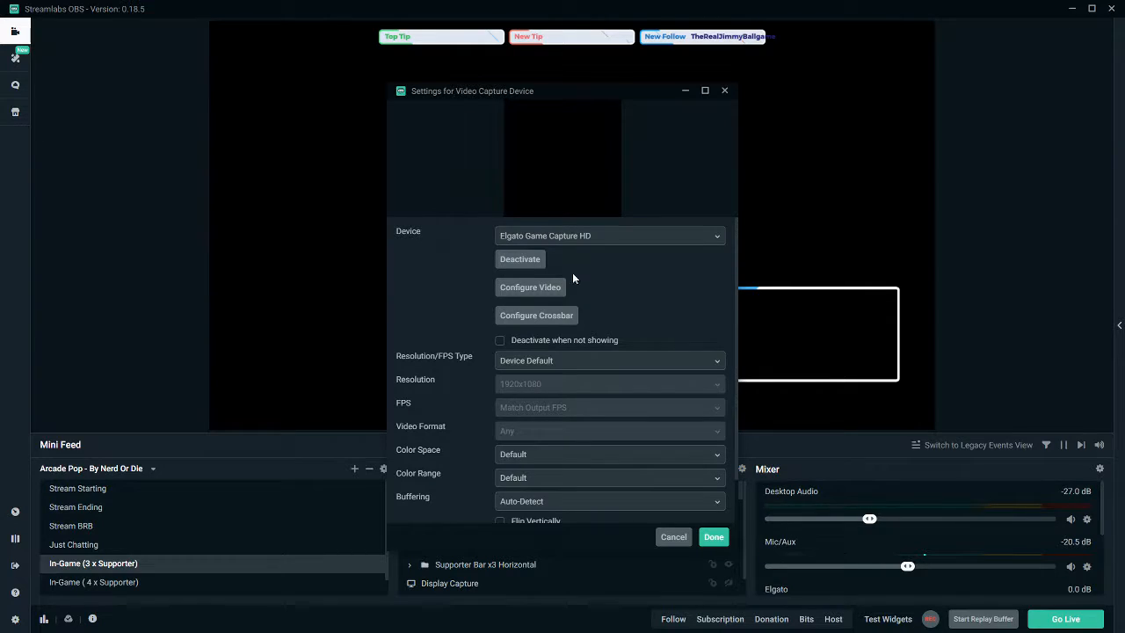
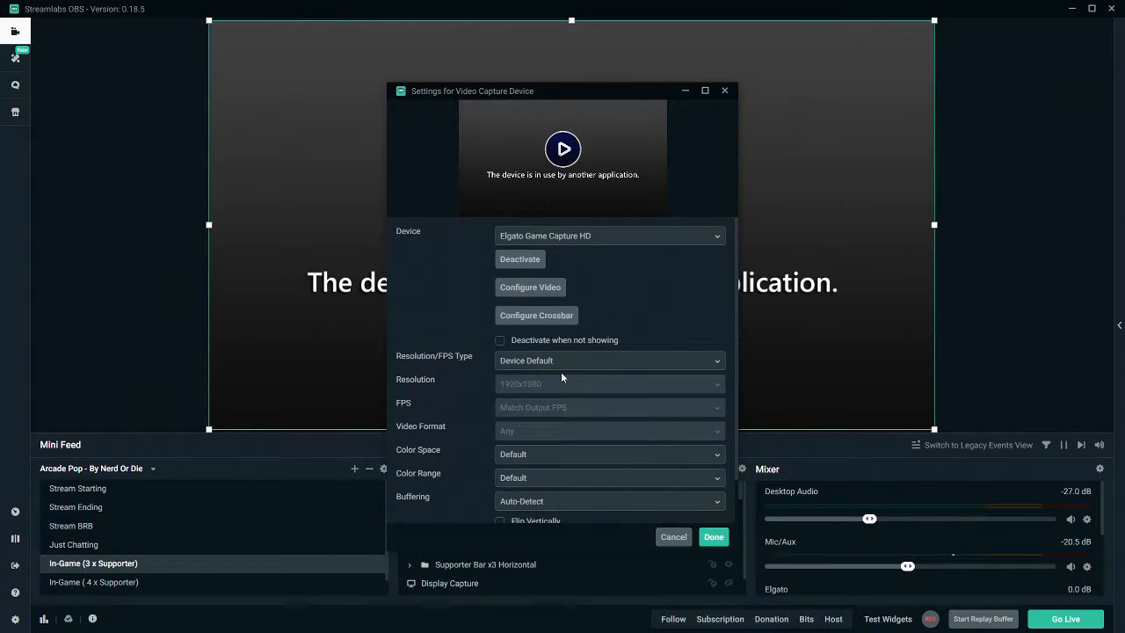
pyautogui.click(557, 367)
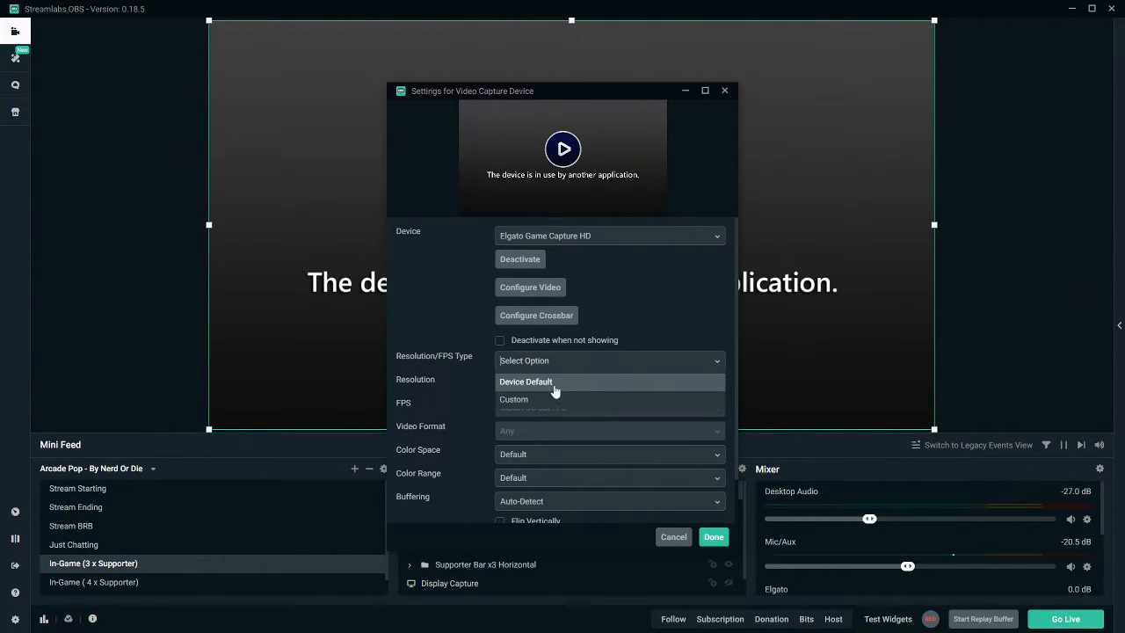
pyautogui.click(526, 381)
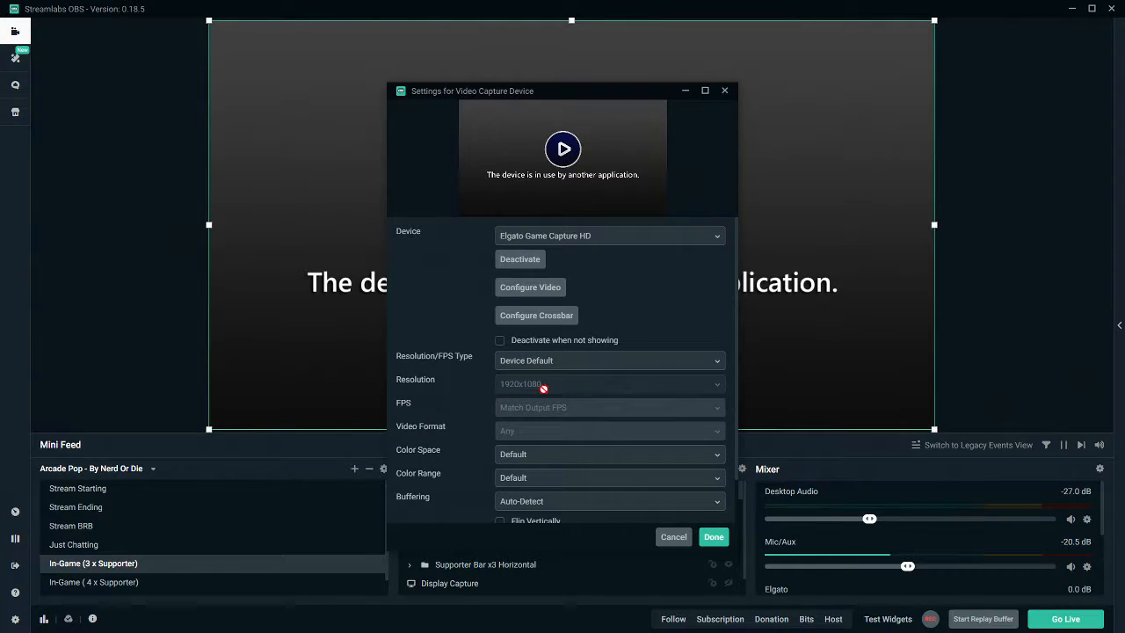
pyautogui.click(715, 537)
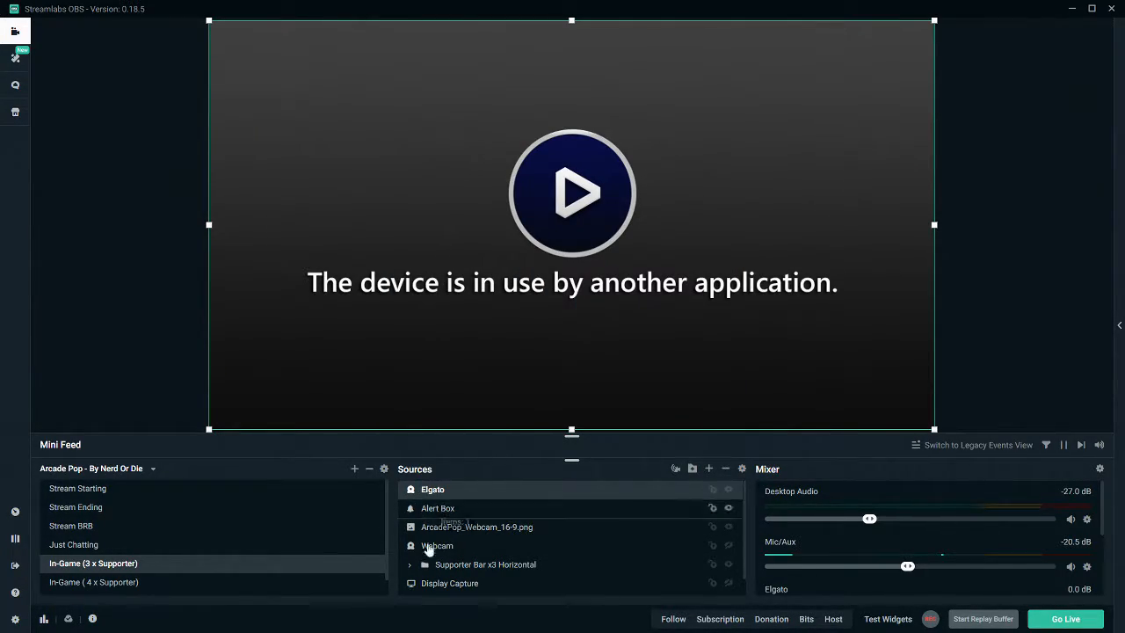
# Place the Elgato source directly below the Supporter Bar x3 Horizontal folder, above the Display Capture
pyautogui.scroll(-1, 427, 539)
pyautogui.moveTo(431, 590); pyautogui.dragTo(433, 563)
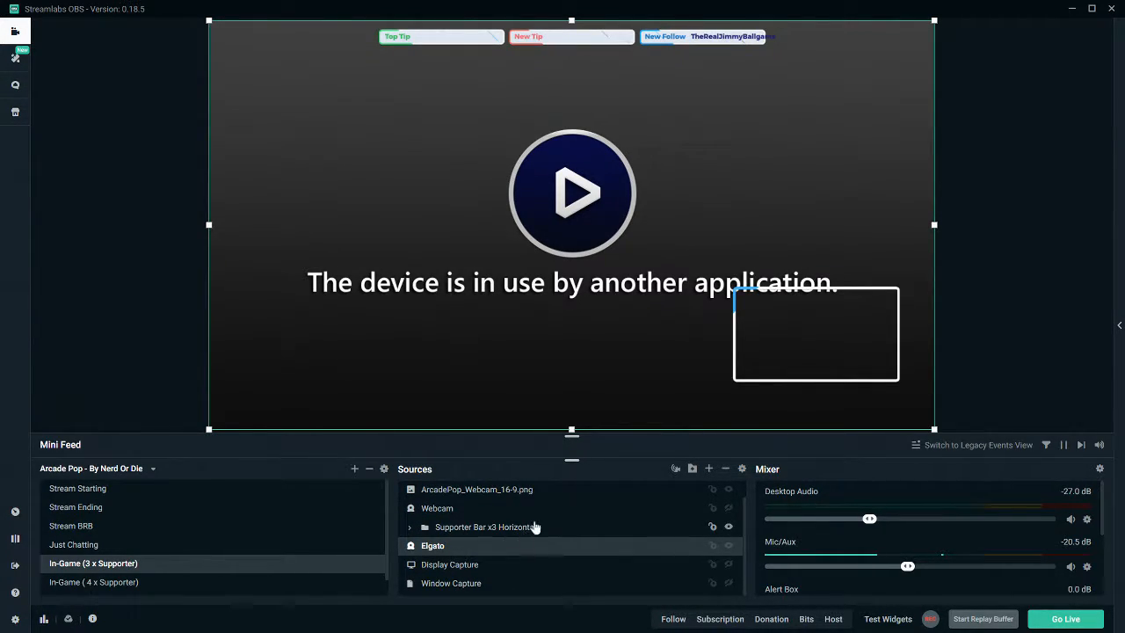
# Switch the visibility of the Elgato and Display Capture sources back and forth, ending with Elgato shown and Display Capture hidden
pyautogui.click(729, 546)
pyautogui.click(729, 565)
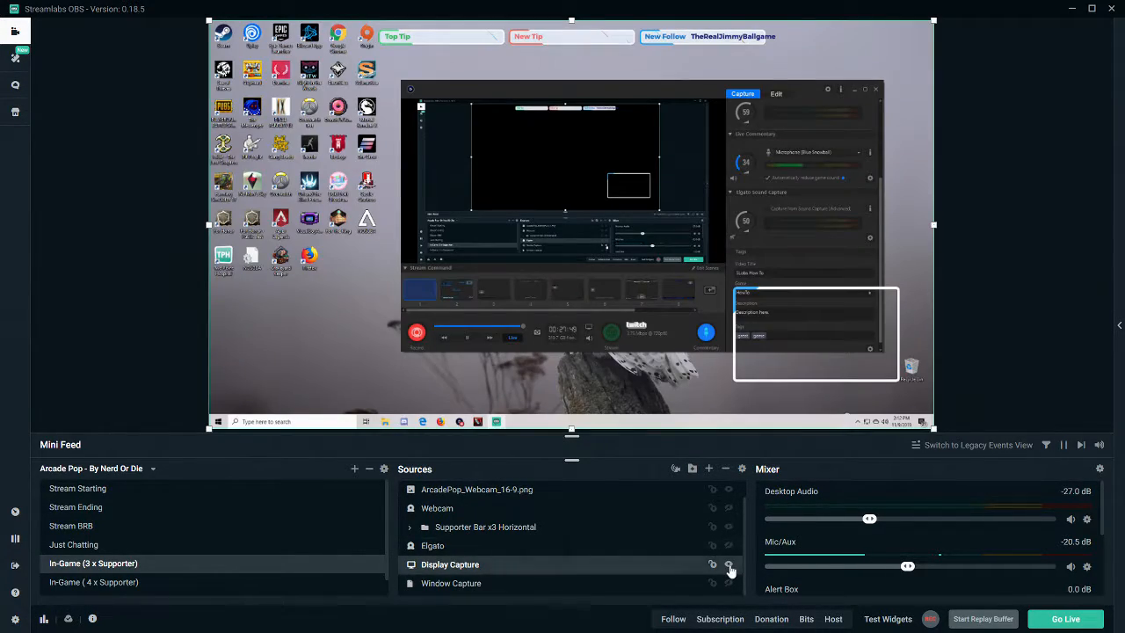
pyautogui.click(728, 564)
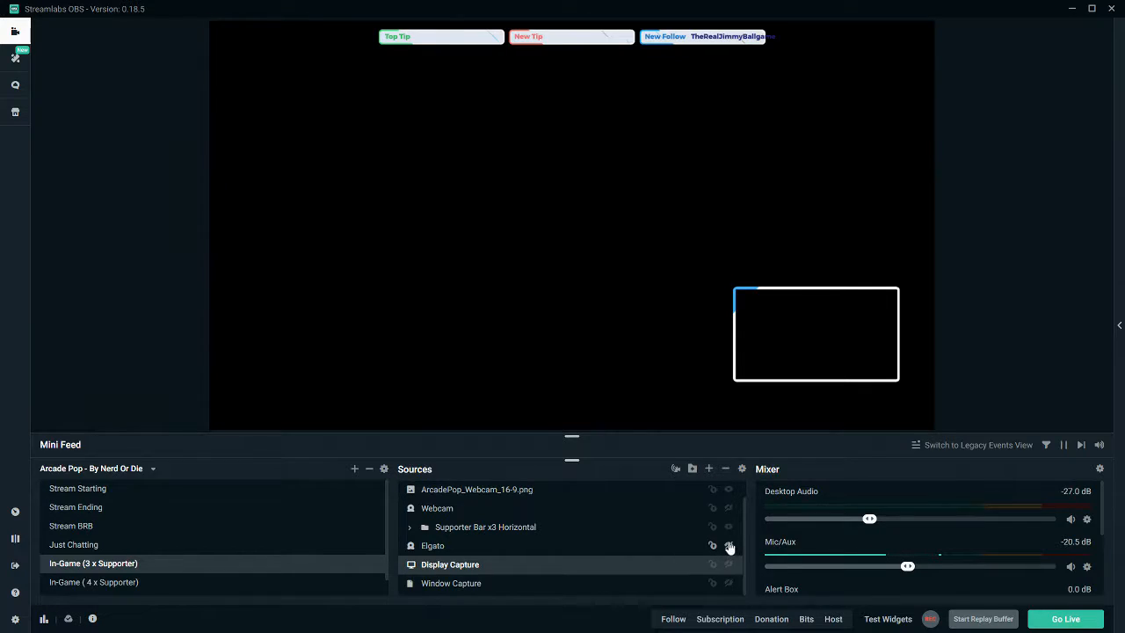
pyautogui.click(729, 546)
pyautogui.click(729, 566)
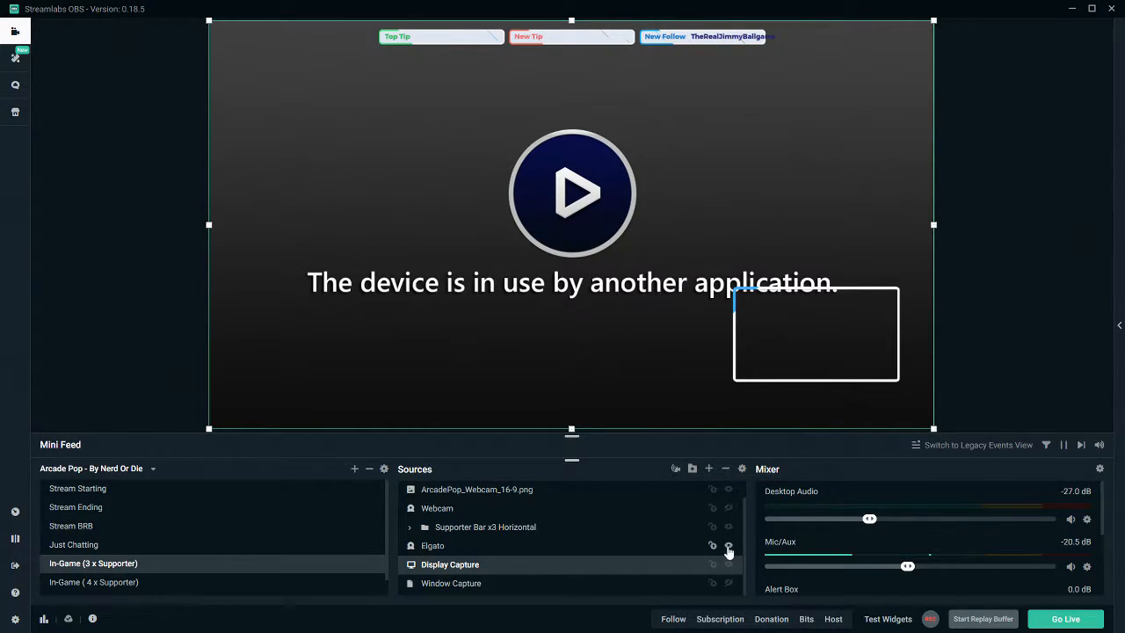
pyautogui.click(729, 547)
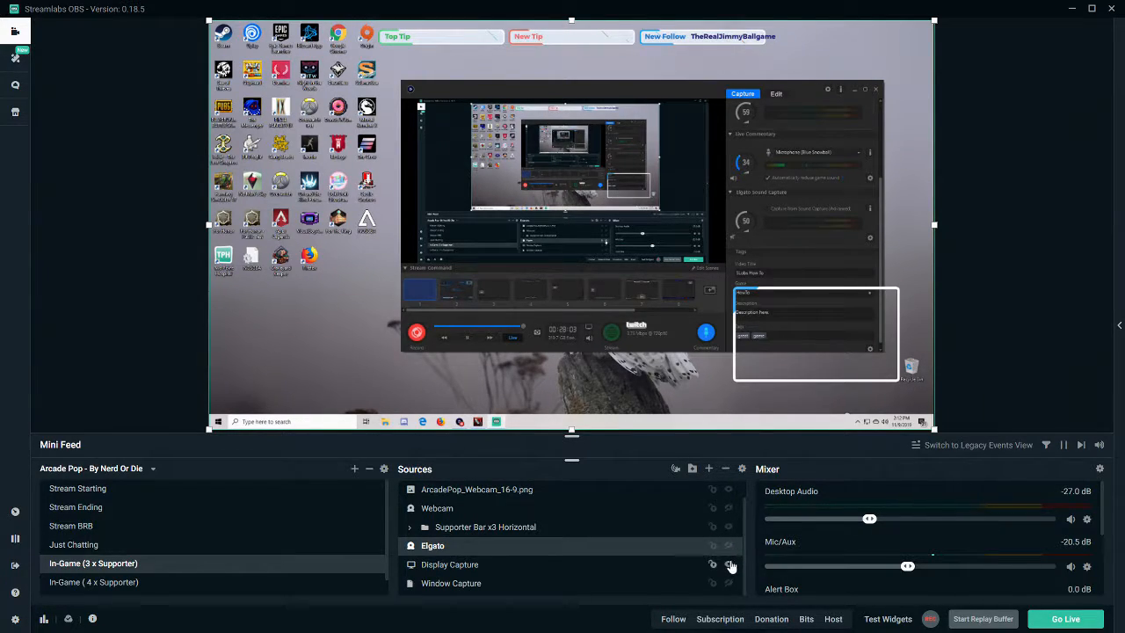
pyautogui.click(731, 567)
pyautogui.click(728, 546)
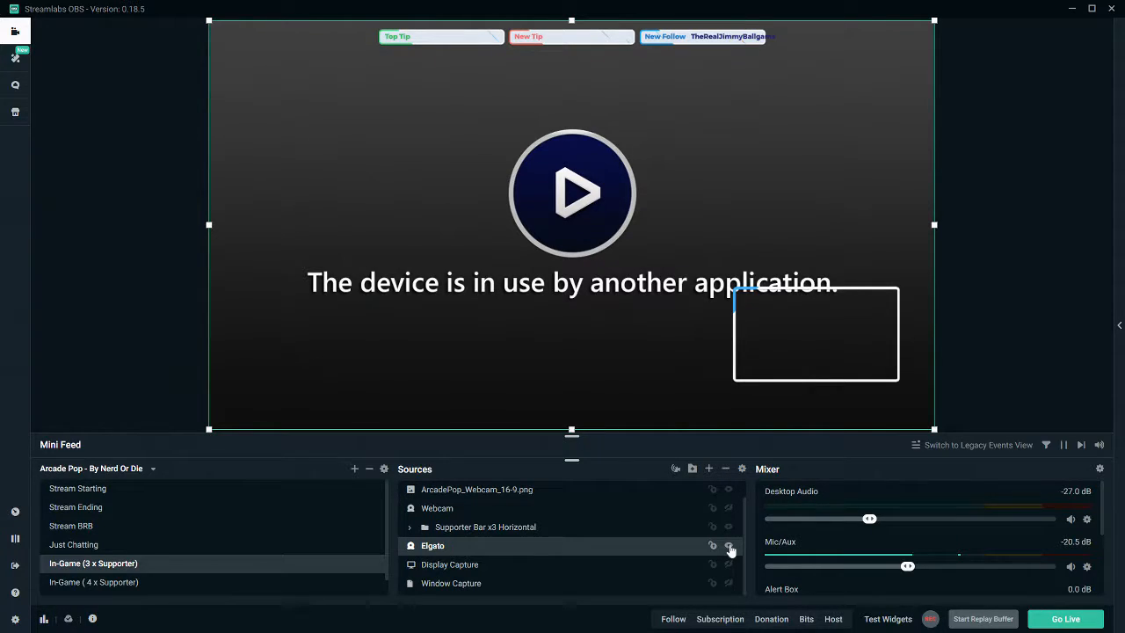
# Lower the Elgato source's volume in the mixer to about -13.8 dB
pyautogui.scroll(-5, 932, 540)
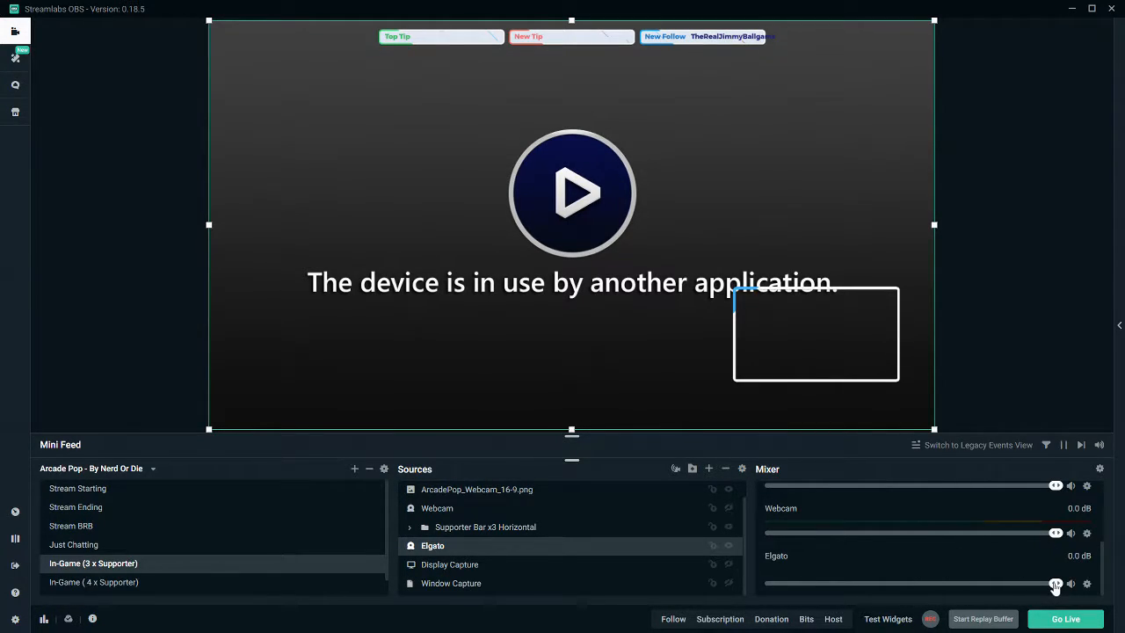
pyautogui.moveTo(1054, 587); pyautogui.dragTo(957, 588)
pyautogui.scroll(1, 1055, 589)
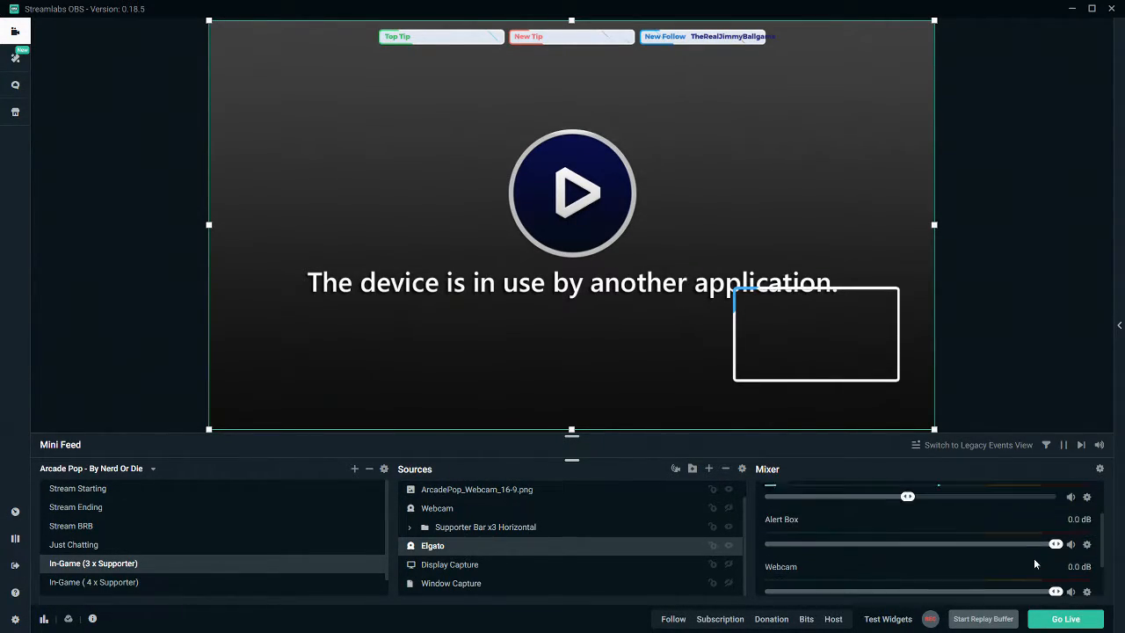
pyautogui.scroll(-1, 1048, 553)
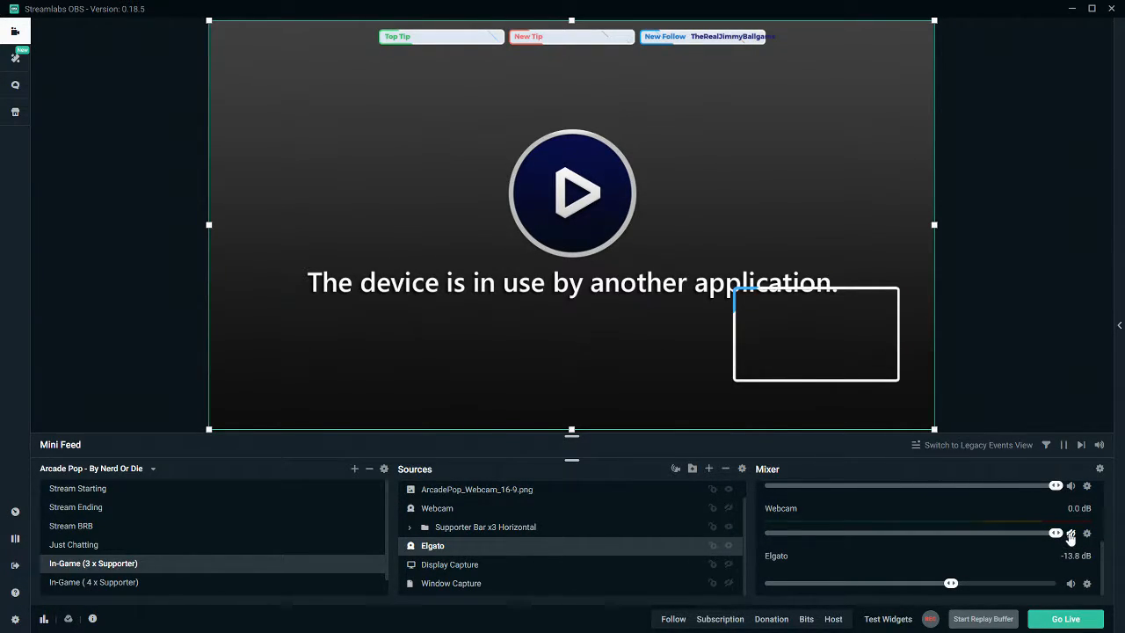
# Lower the Alert Box's volume in the mixer to about -13.0 dB
pyautogui.scroll(1, 1061, 545)
pyautogui.scroll(1, 1061, 546)
pyautogui.moveTo(1058, 545); pyautogui.dragTo(957, 546)
pyautogui.scroll(2, 1017, 575)
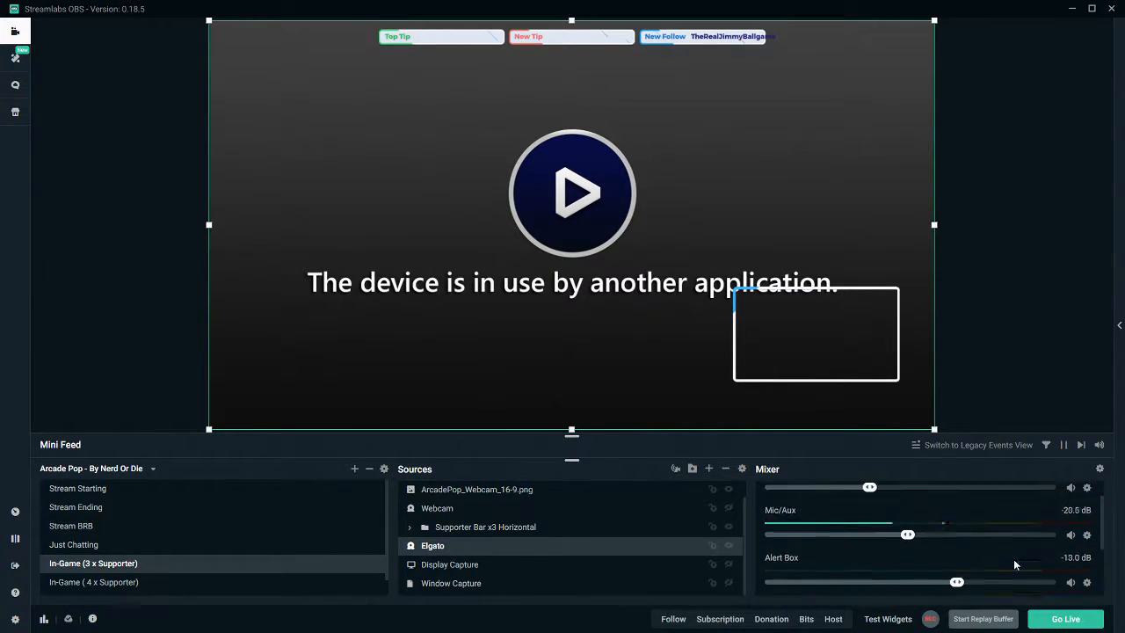
# Lower the Alert Box's volume in the mixer further to about -18.2 dB
pyautogui.scroll(-2, 1017, 576)
pyautogui.scroll(2, 1011, 576)
pyautogui.scroll(-1, 972, 573)
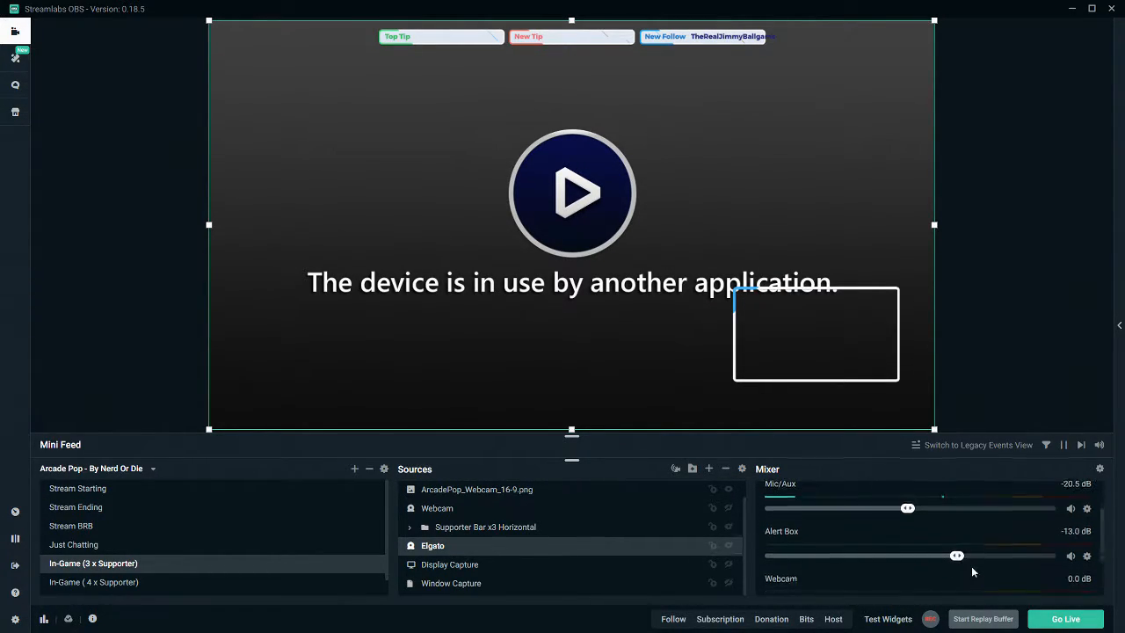
pyautogui.moveTo(958, 556); pyautogui.dragTo(923, 559)
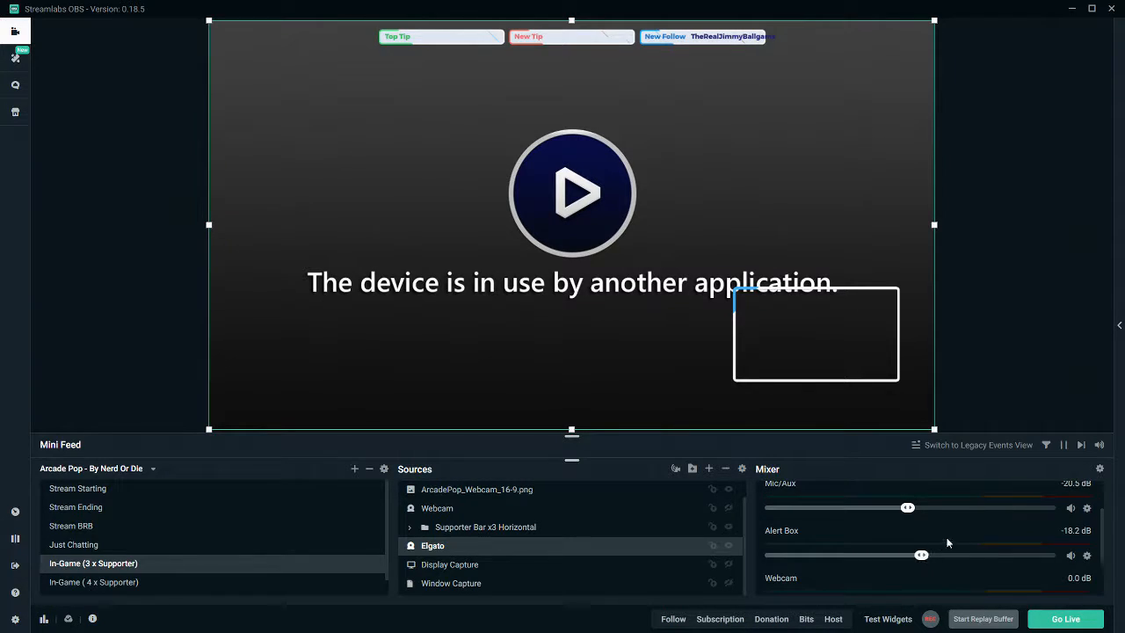
# Lower the Elgato source's volume in the mixer to about -20.5 dB
pyautogui.scroll(2, 967, 545)
pyautogui.scroll(-1, 928, 523)
pyautogui.scroll(-2, 959, 563)
pyautogui.moveTo(951, 585); pyautogui.dragTo(904, 582)
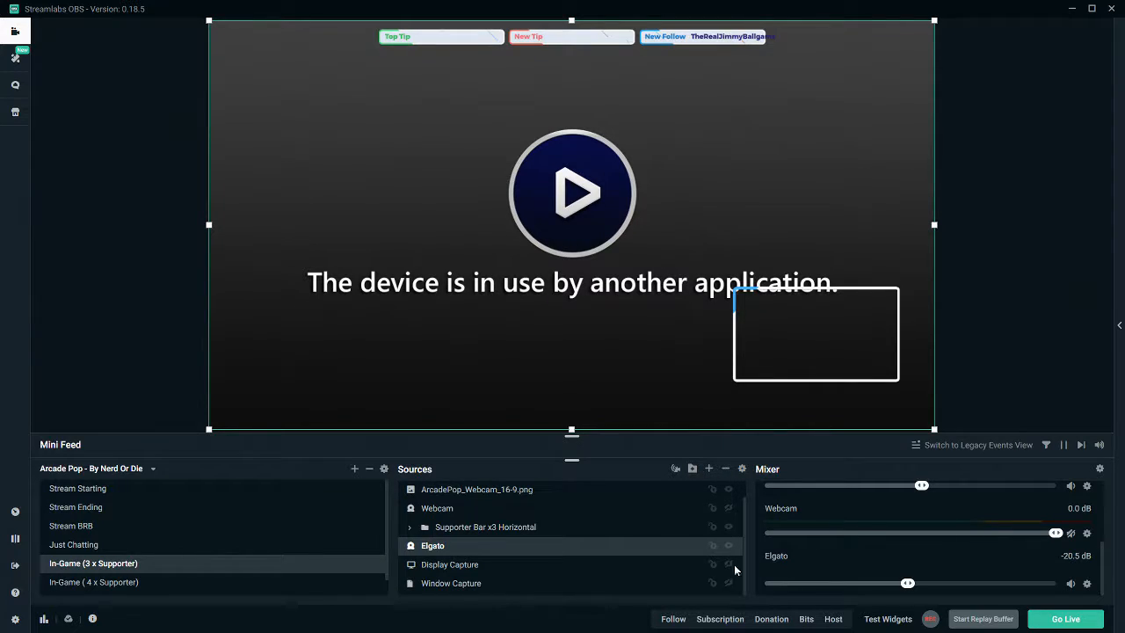
# View the Stream Ending scene, switch to the Stream Starting scene and collapse its Social source folder
pyautogui.scroll(-1, 299, 547)
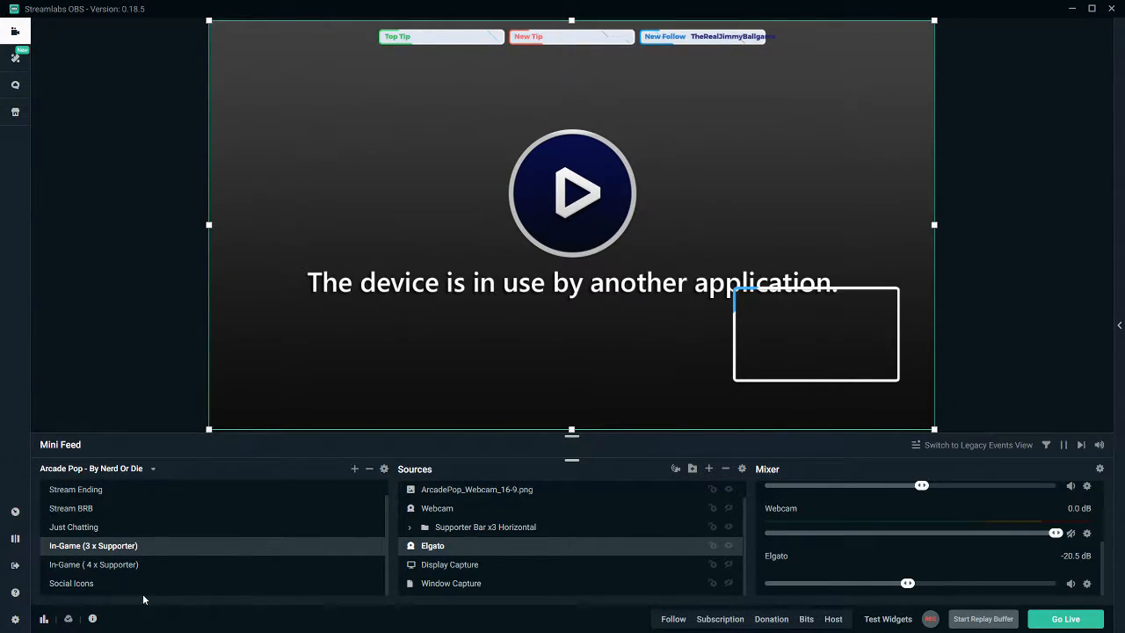
pyautogui.scroll(1, 141, 589)
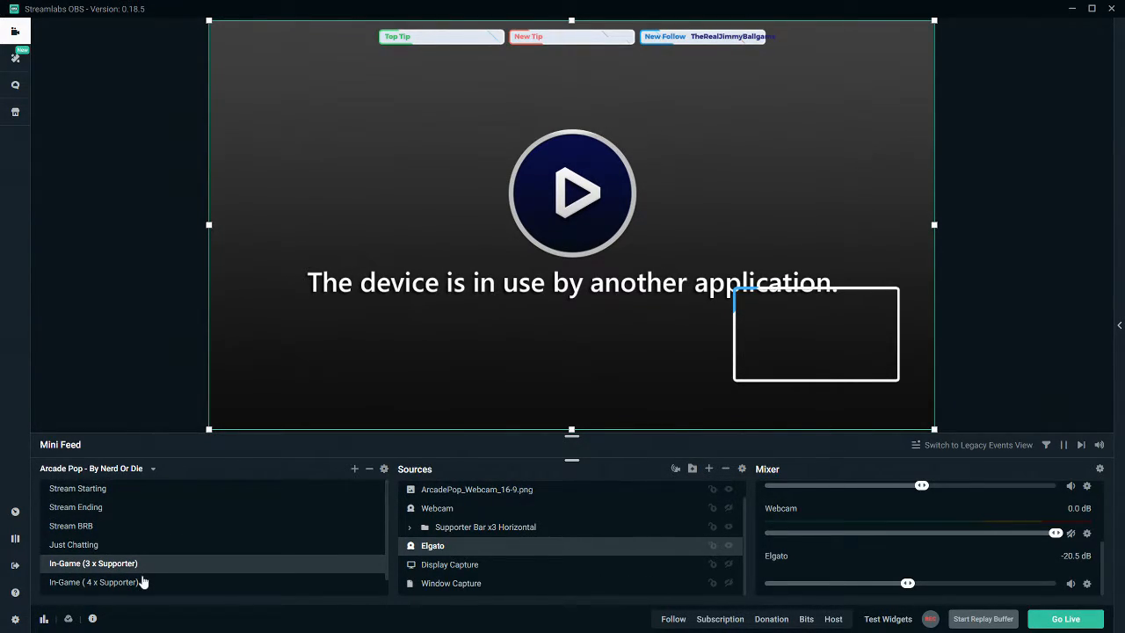
pyautogui.click(94, 513)
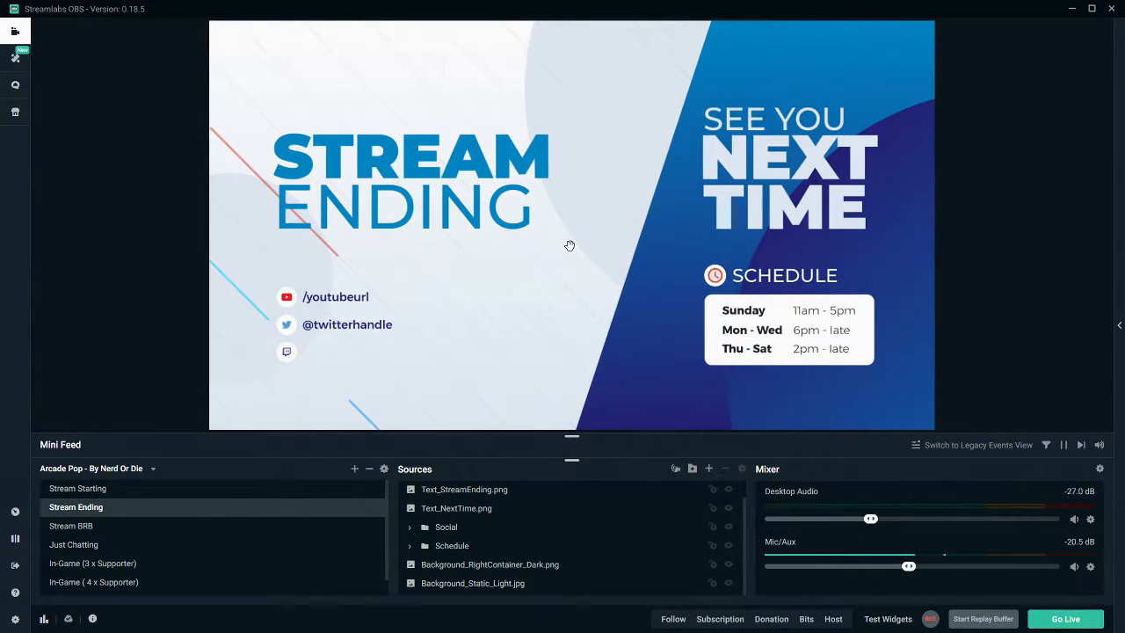
pyautogui.click(90, 490)
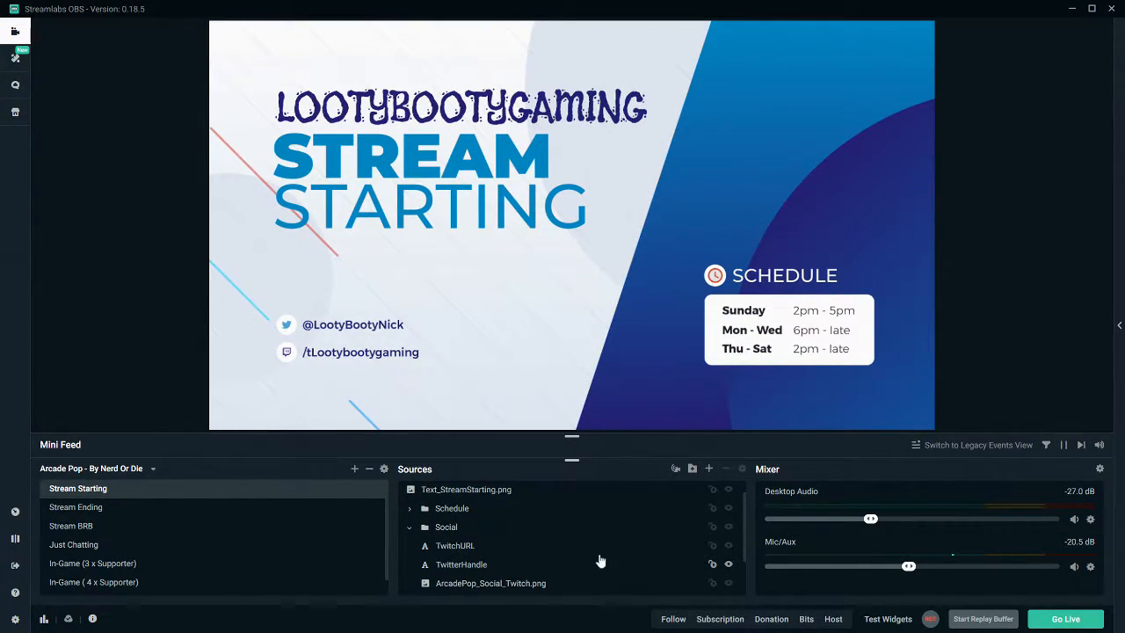
pyautogui.scroll(-2, 515, 527)
pyautogui.scroll(3, 515, 540)
pyautogui.click(407, 549)
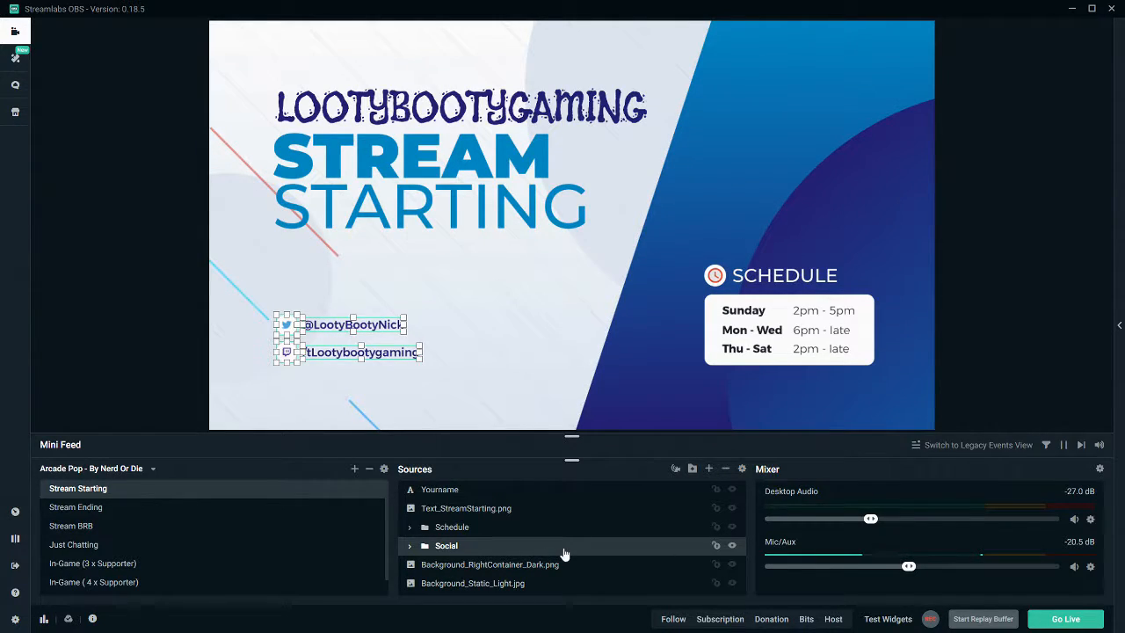
pyautogui.click(1091, 8)
pyautogui.moveTo(897, 32); pyautogui.dragTo(972, 33)
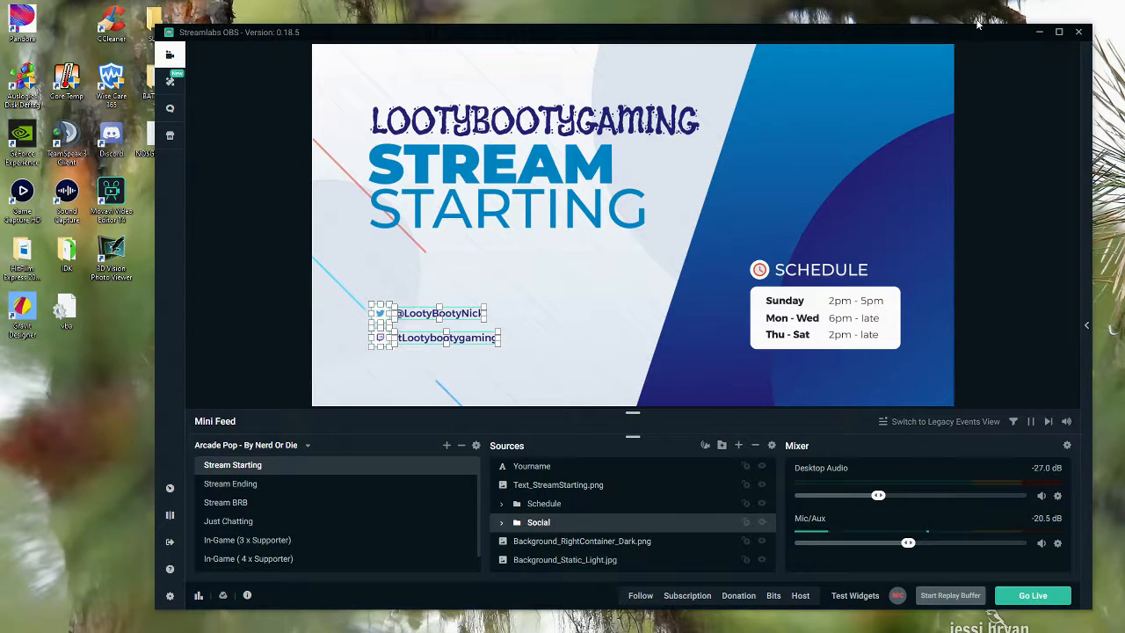
pyautogui.click(1061, 34)
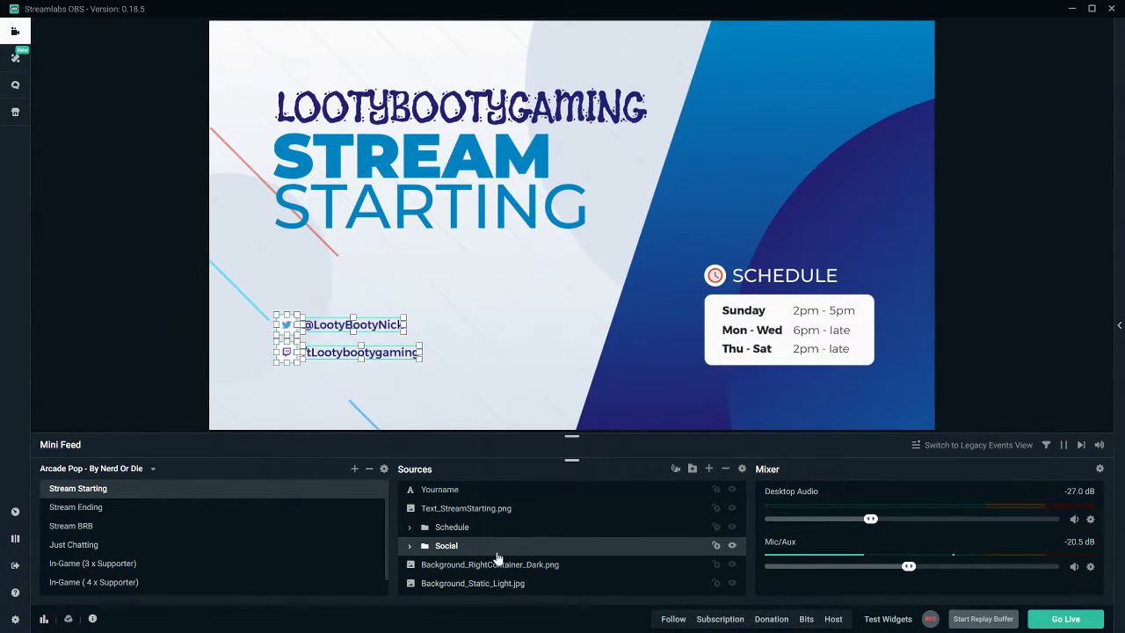
# Start adding an Image source to the Stream Starting scene and look through the existing images, previewing ArcadePop_Social_Twitter.png
pyautogui.click(709, 470)
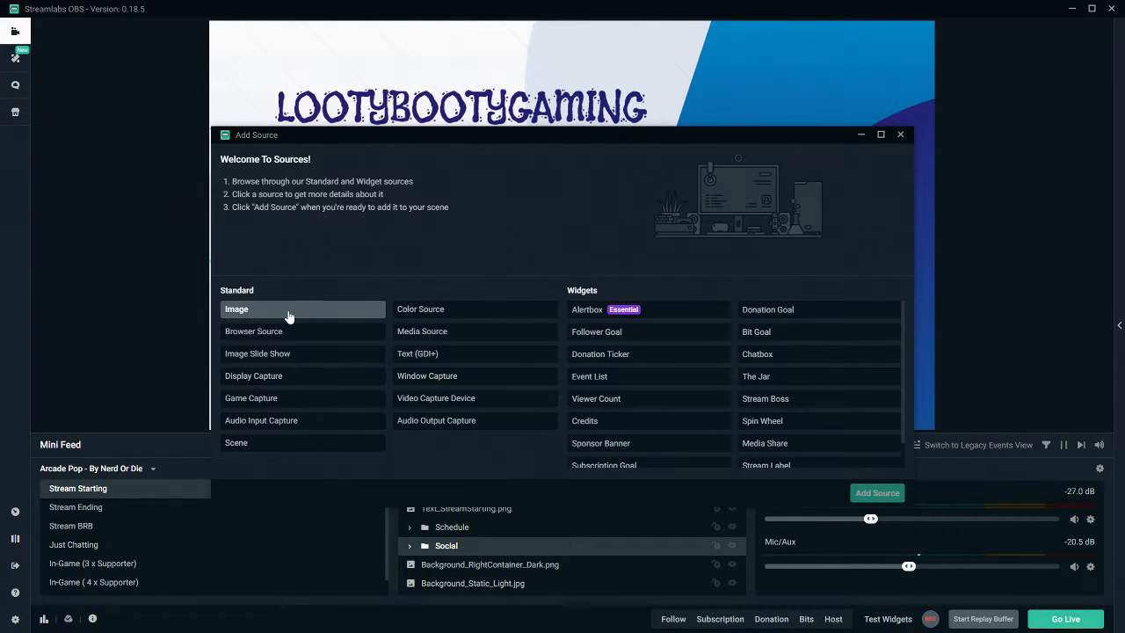
pyautogui.click(288, 314)
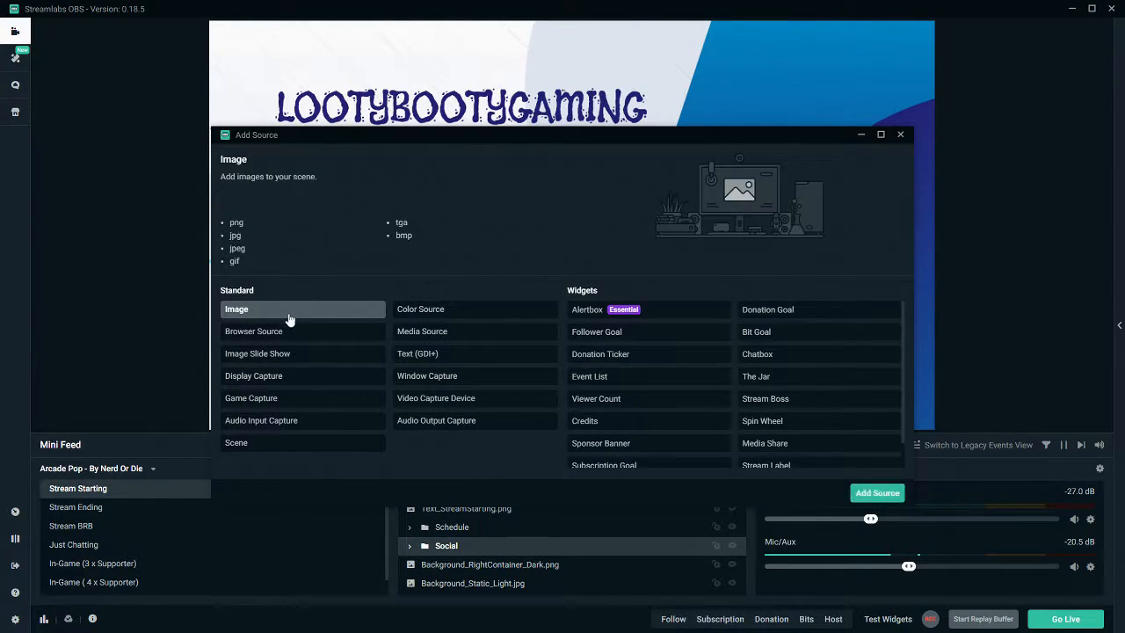
pyautogui.click(866, 498)
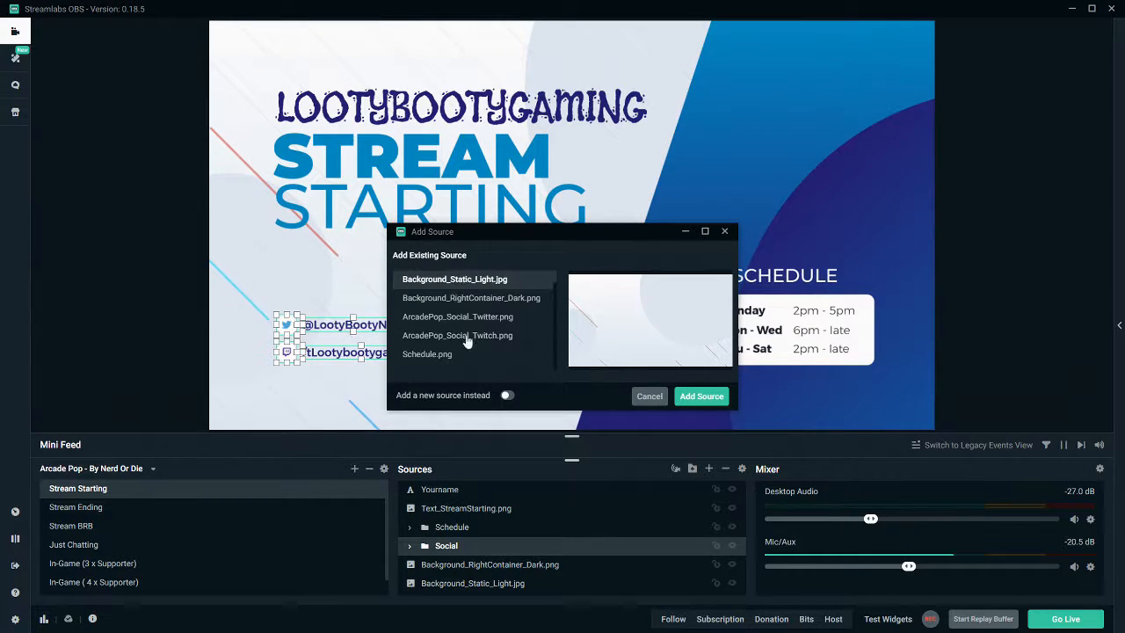
pyautogui.scroll(-2, 464, 303)
pyautogui.scroll(2, 470, 318)
pyautogui.scroll(-5, 471, 320)
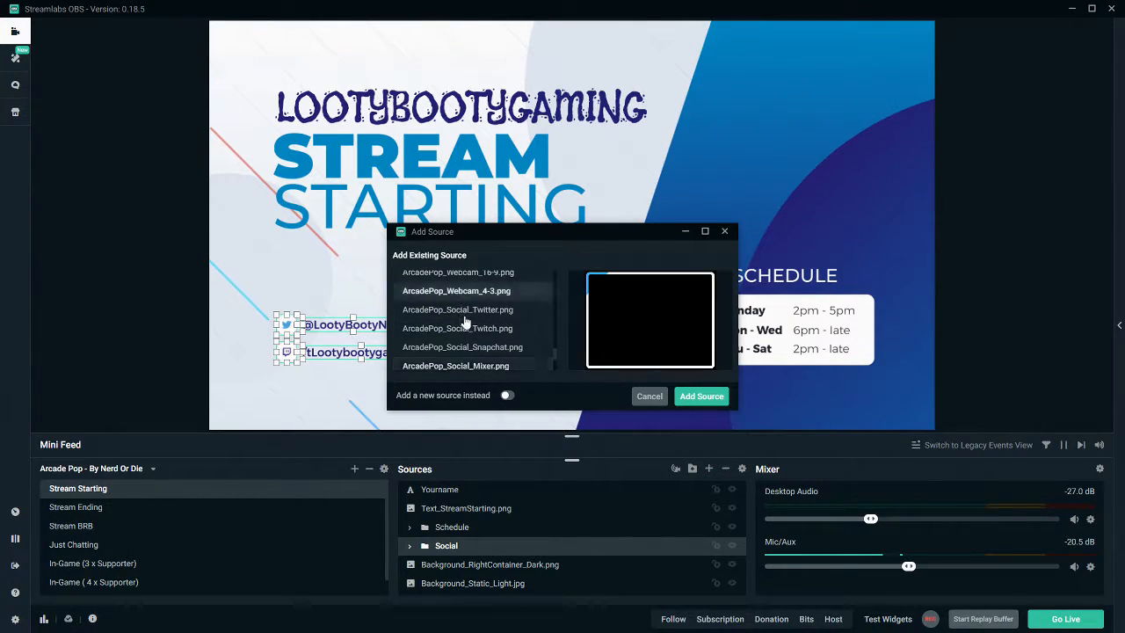
pyautogui.scroll(5, 466, 322)
pyautogui.scroll(-1, 466, 320)
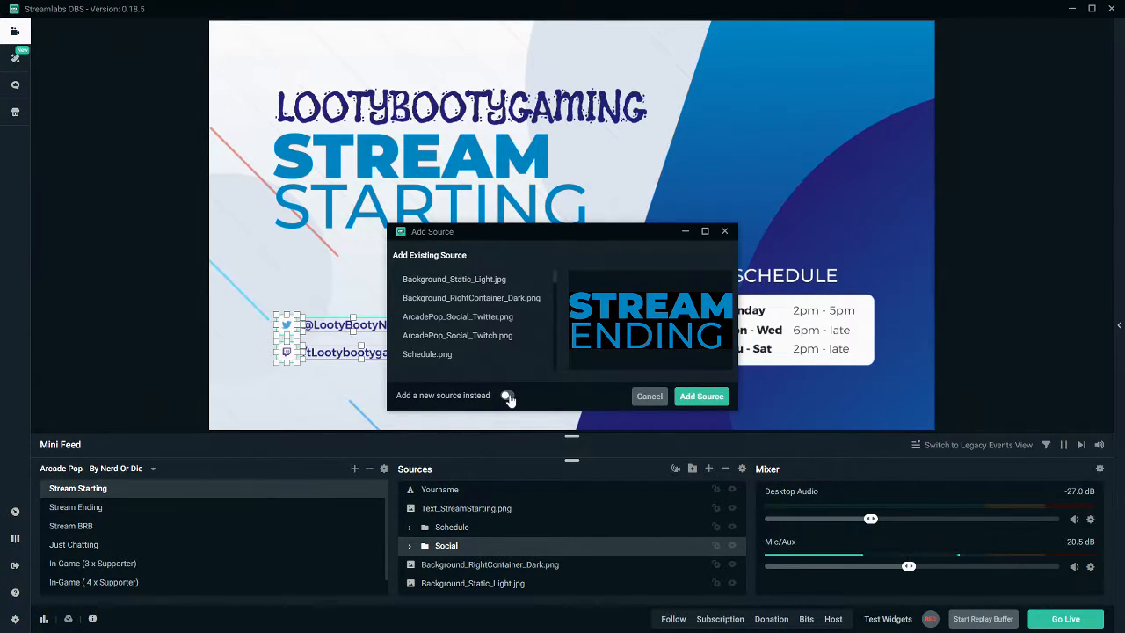
pyautogui.scroll(-2, 482, 303)
pyautogui.scroll(2, 466, 313)
pyautogui.scroll(-1, 443, 325)
pyautogui.scroll(-2, 448, 329)
pyautogui.click(450, 333)
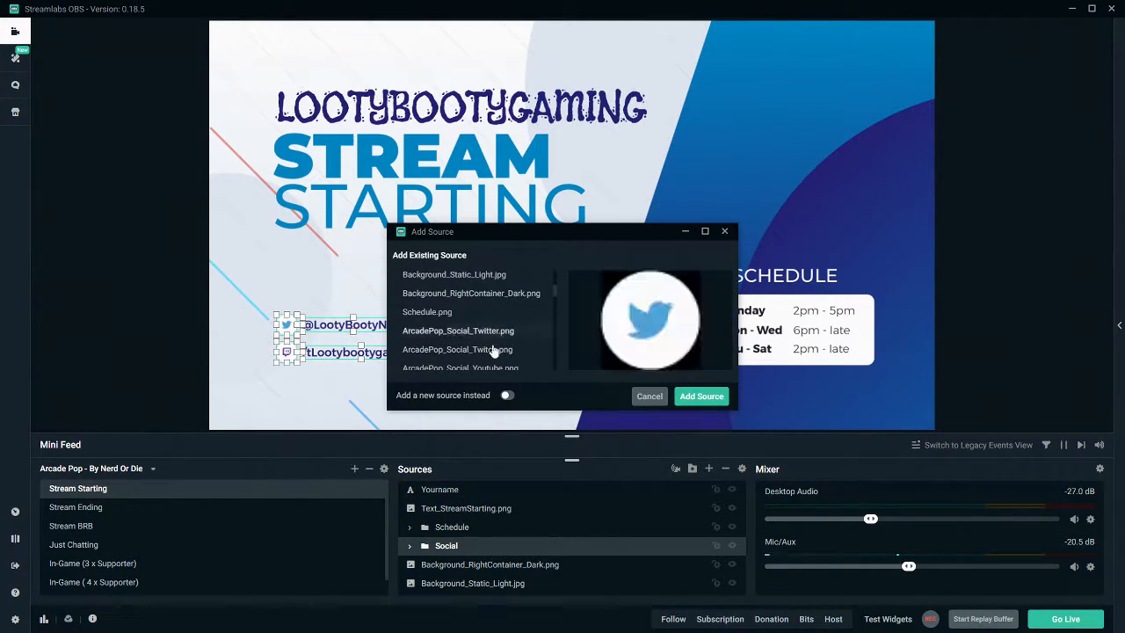
pyautogui.scroll(-3, 446, 332)
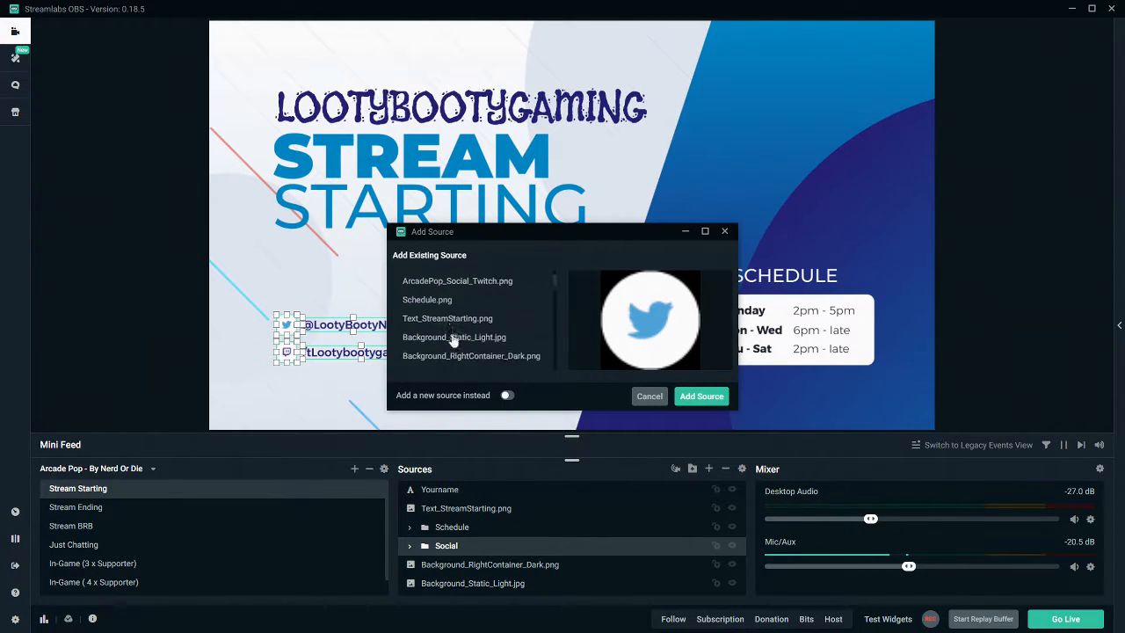
pyautogui.scroll(-2, 450, 332)
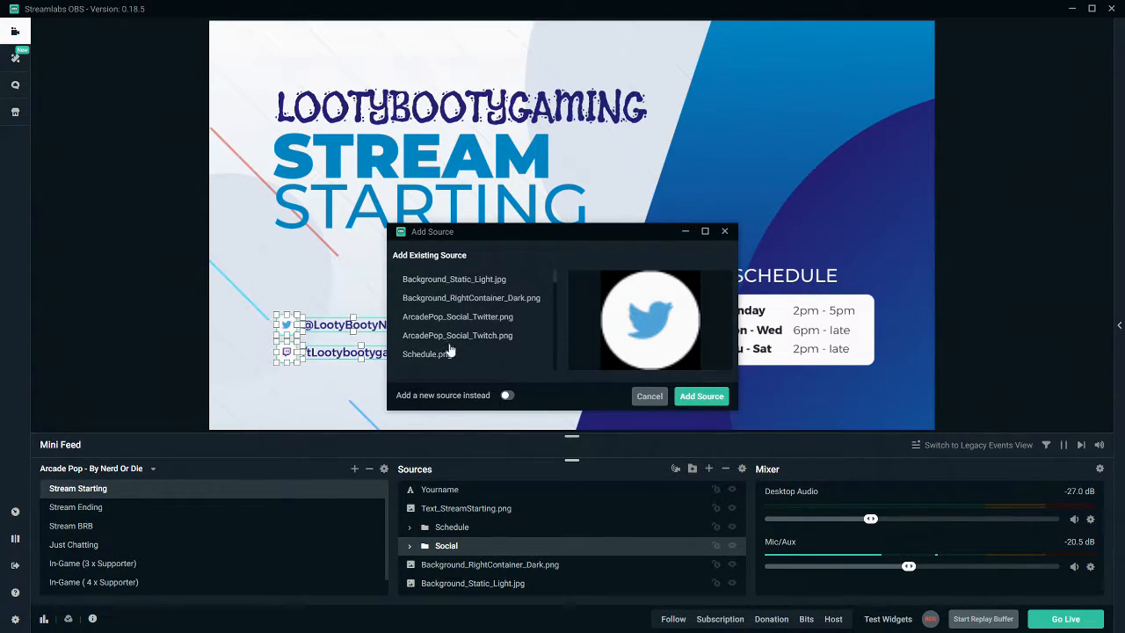
pyautogui.scroll(3, 452, 352)
# Add the existing Text_StreamStarting.png image to the Stream Starting scene and move it near the canvas centre
pyautogui.click(452, 322)
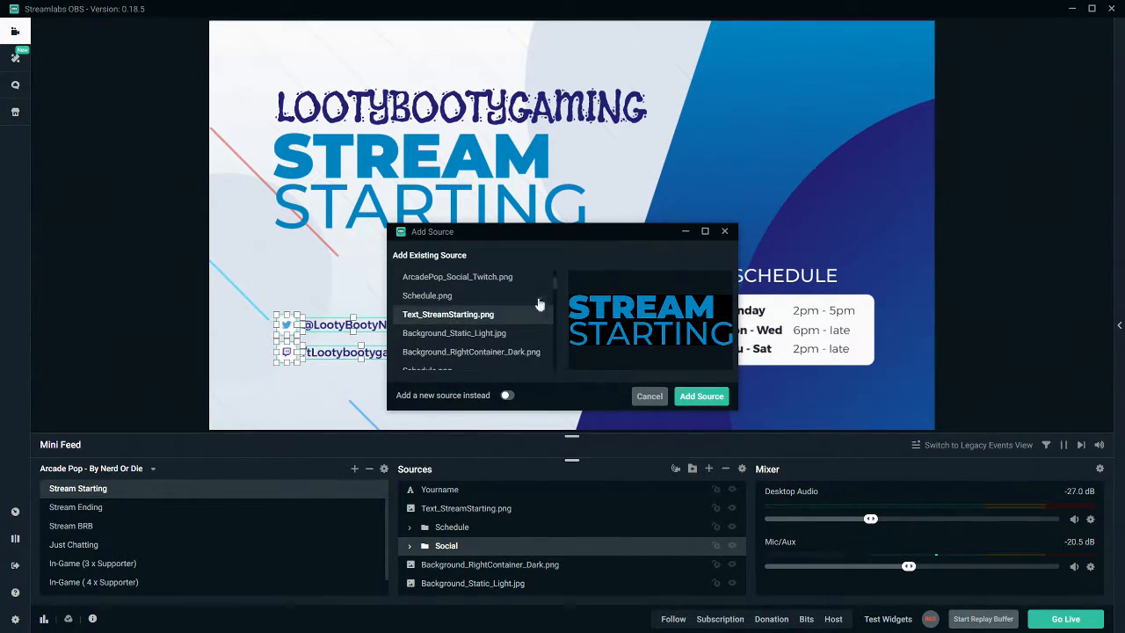
pyautogui.click(701, 396)
pyautogui.moveTo(492, 88); pyautogui.dragTo(623, 208)
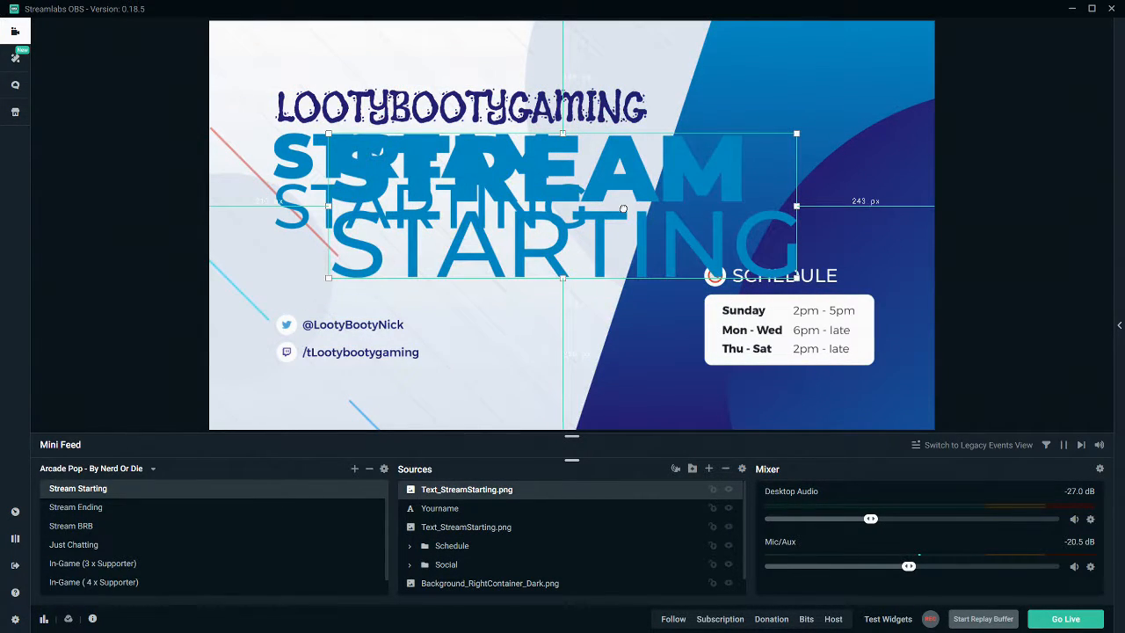
# Delete the duplicate Text_StreamStarting.png source from the scene
pyautogui.press('Delete')
pyautogui.click(607, 323)
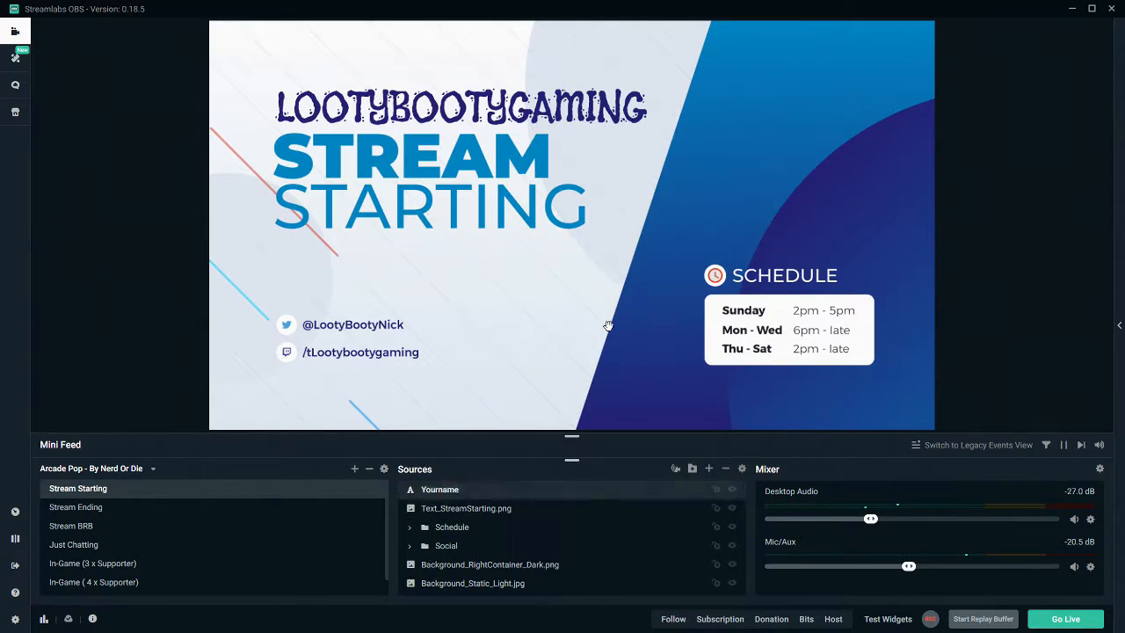
# Add a new Image source named Starting Soon to the Stream Starting scene
pyautogui.click(709, 469)
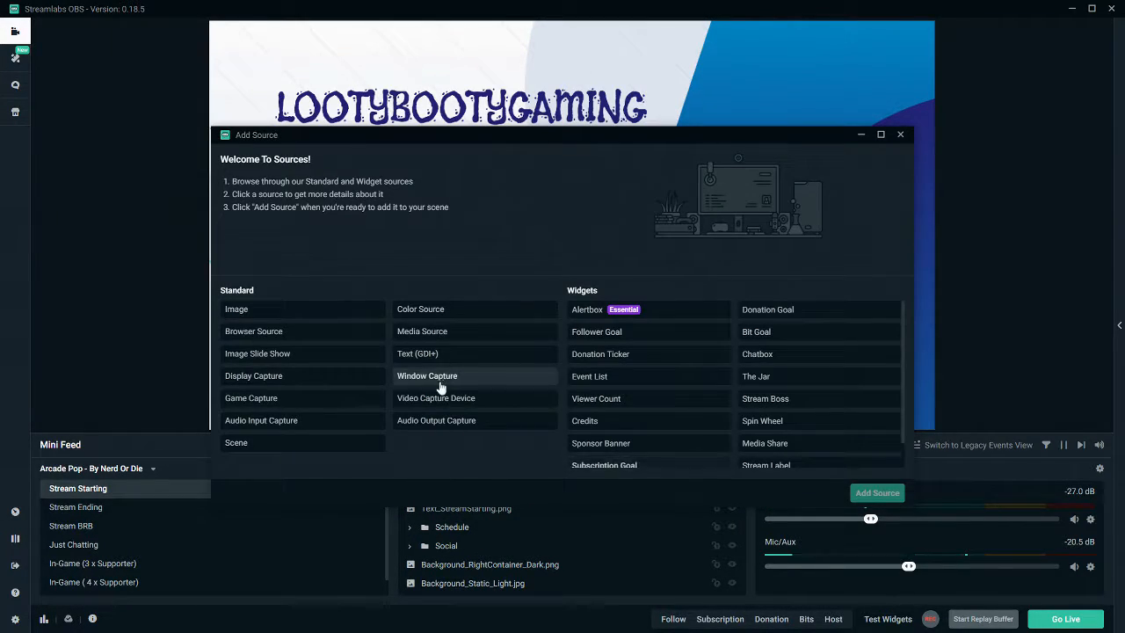
pyautogui.click(359, 317)
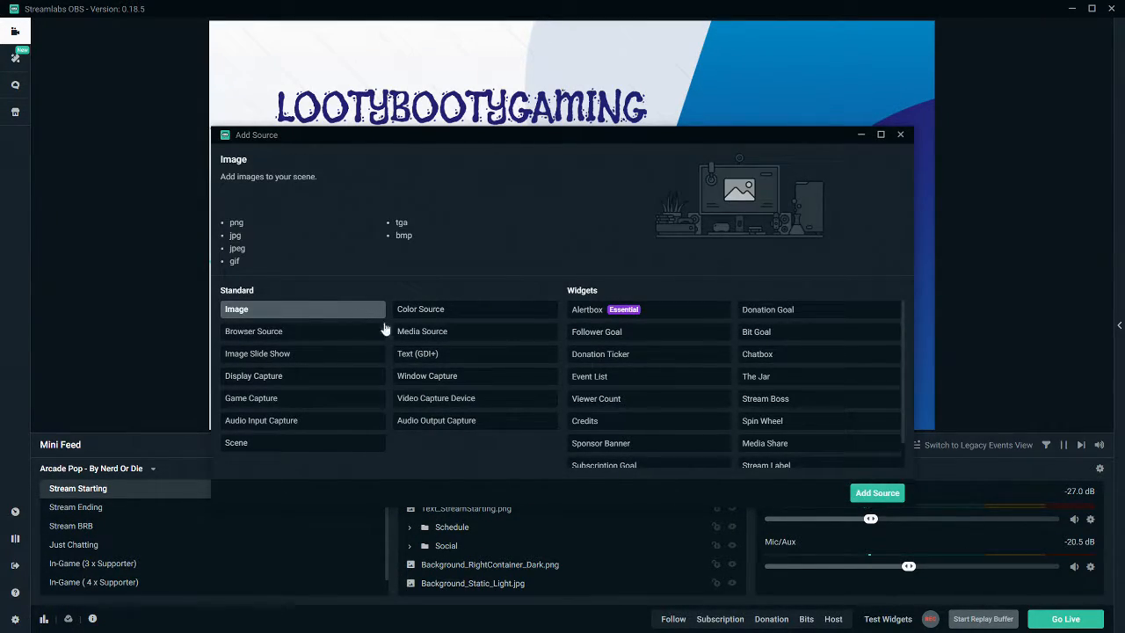
pyautogui.click(876, 492)
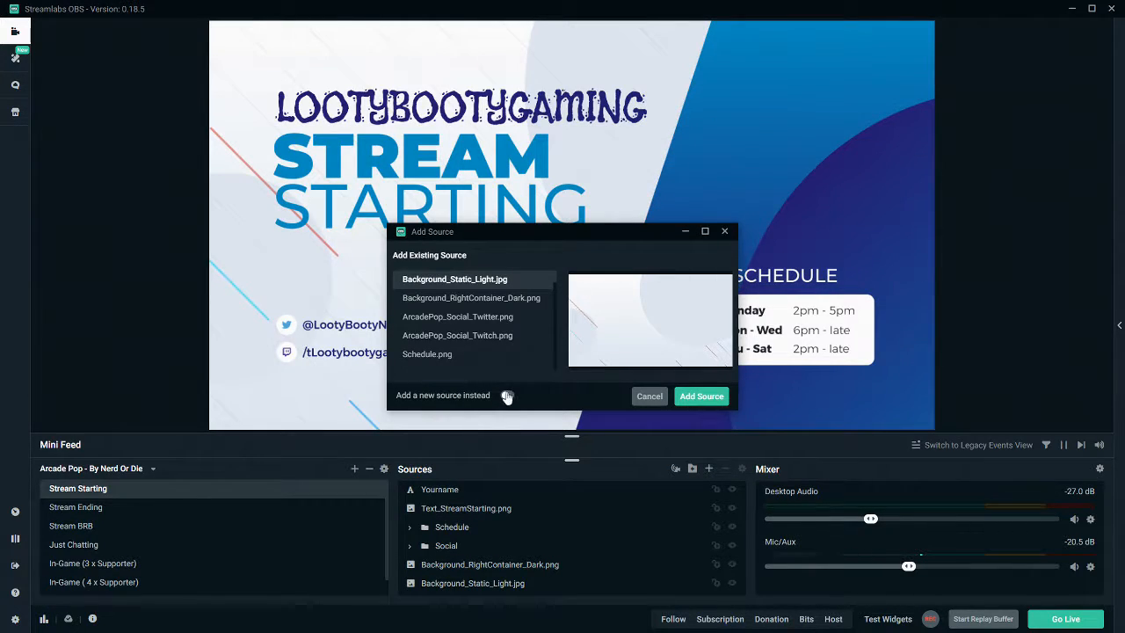
pyautogui.click(507, 395)
pyautogui.doubleClick(483, 300)
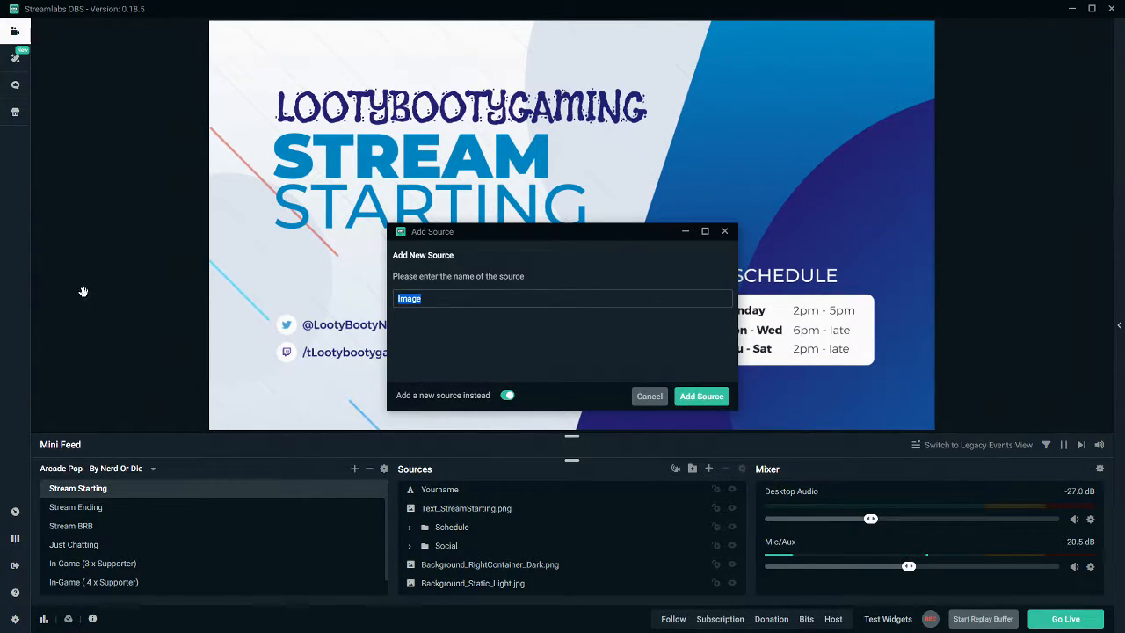
pyautogui.write('Sarting Soon')
pyautogui.click(402, 299)
pyautogui.write('t')
pyautogui.click(684, 394)
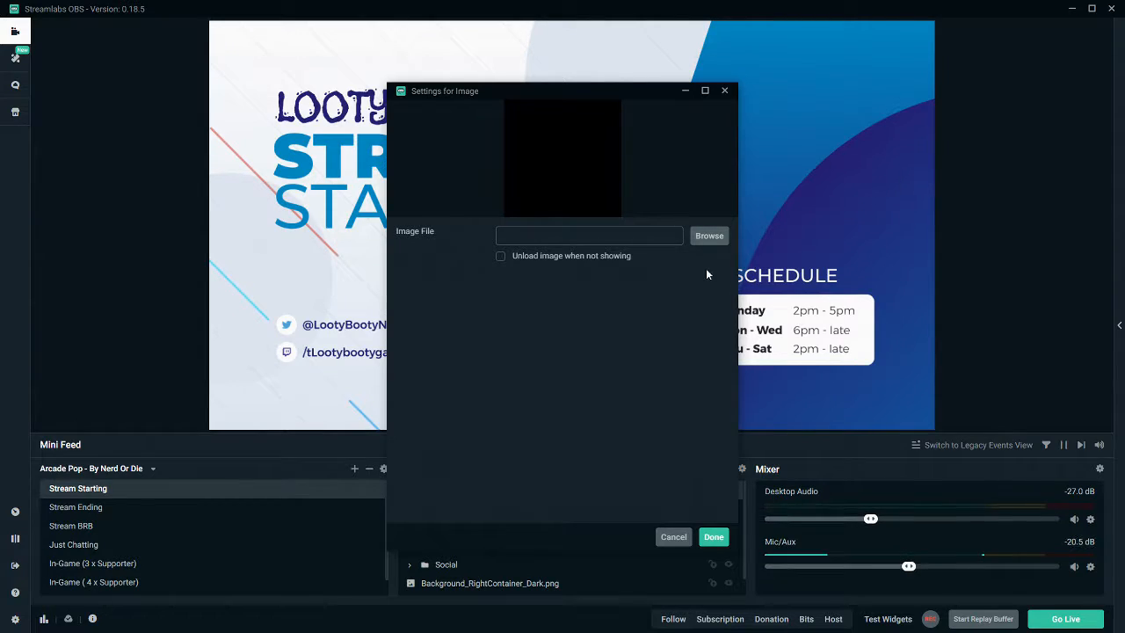
# Load the Starting Soon picture from the Streamlabs folder inside Pictures\LootyBootyGaming as the new source's image file
pyautogui.moveTo(1124, 55); pyautogui.dragTo(515, 54)
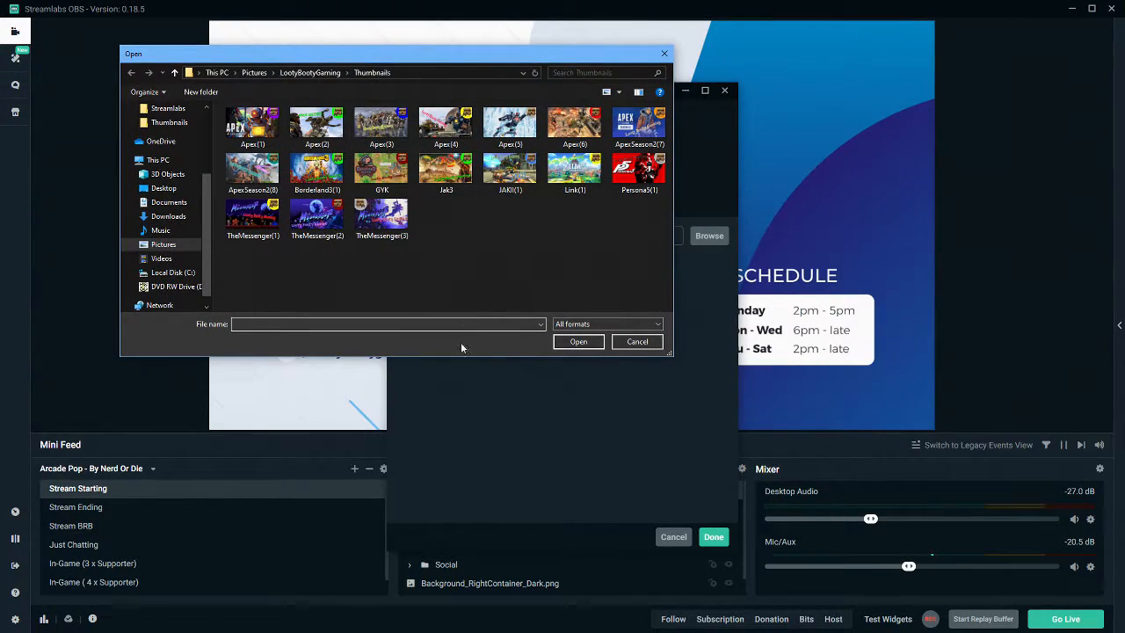
pyautogui.click(257, 73)
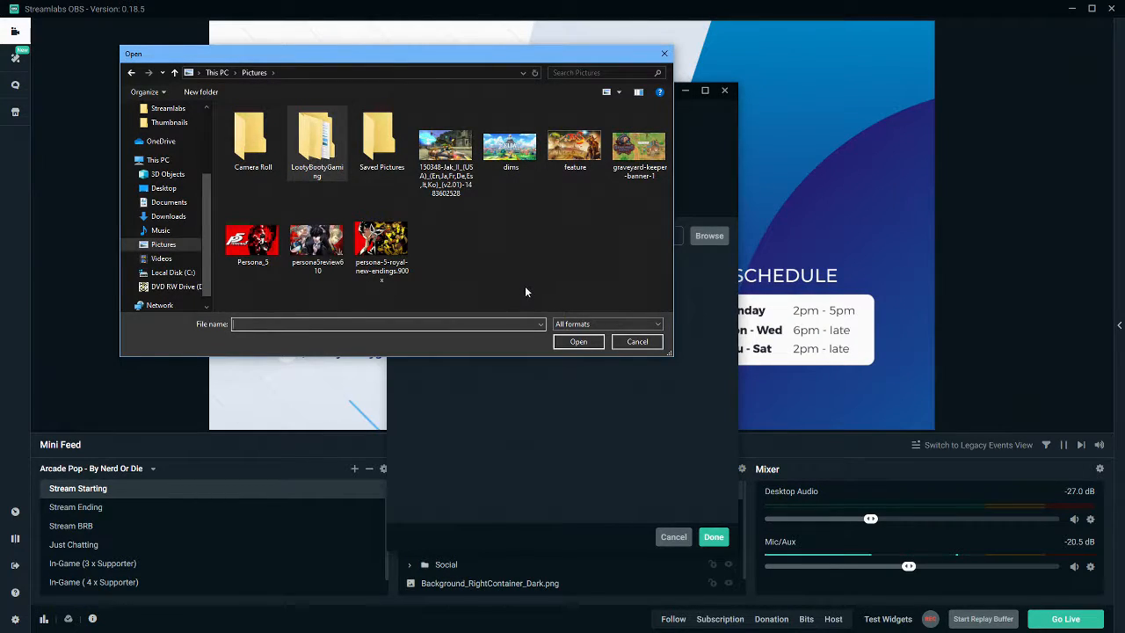
pyautogui.doubleClick(317, 141)
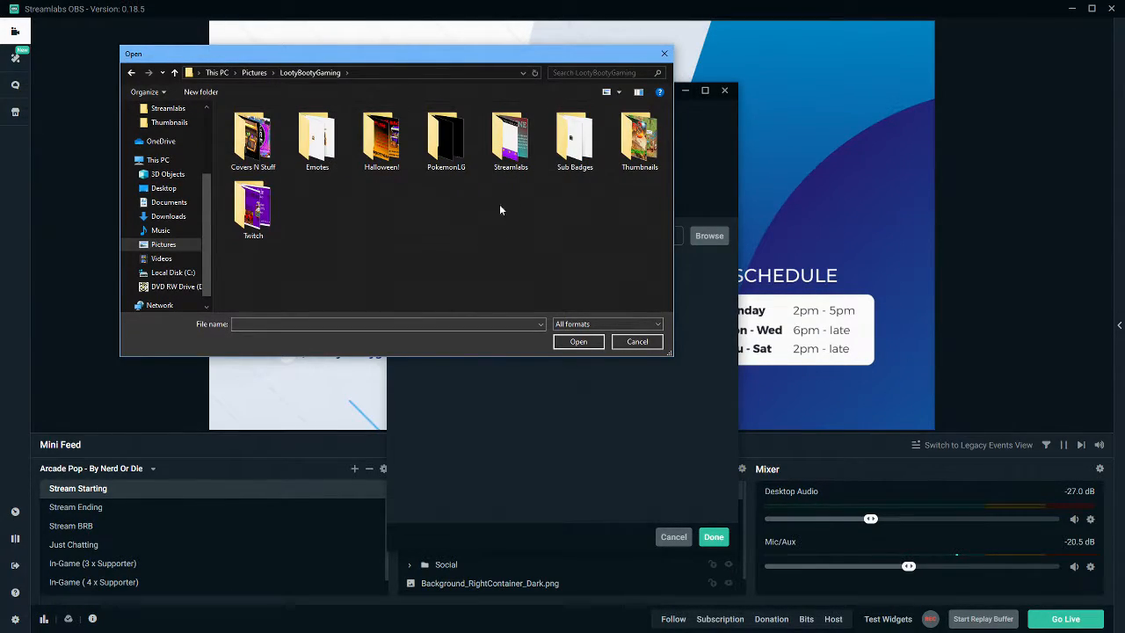
pyautogui.doubleClick(512, 141)
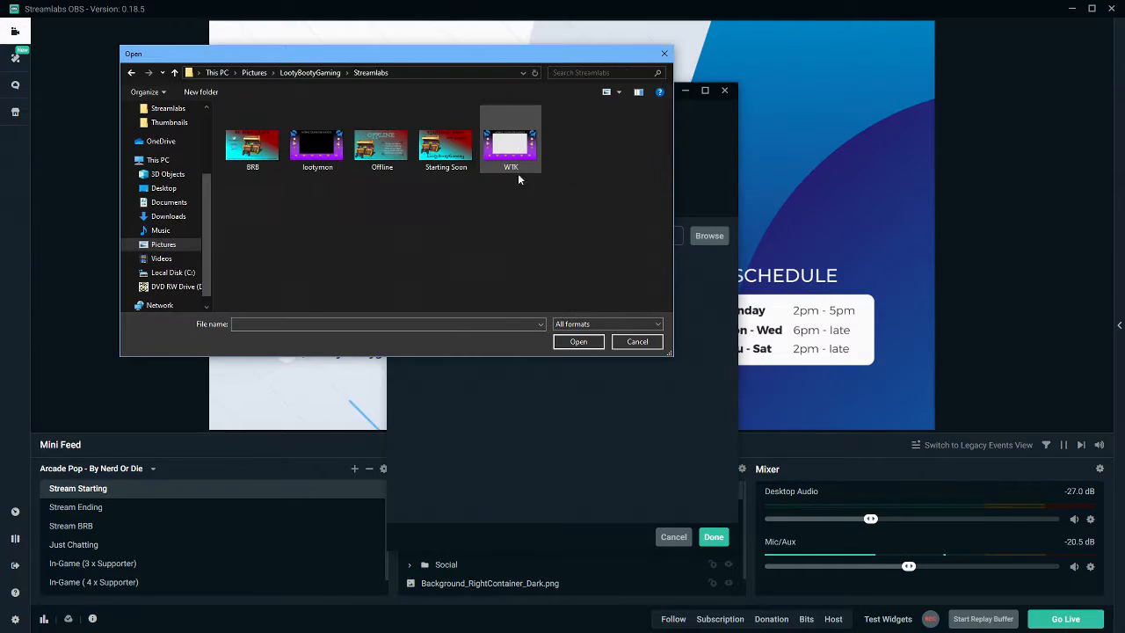
pyautogui.doubleClick(448, 143)
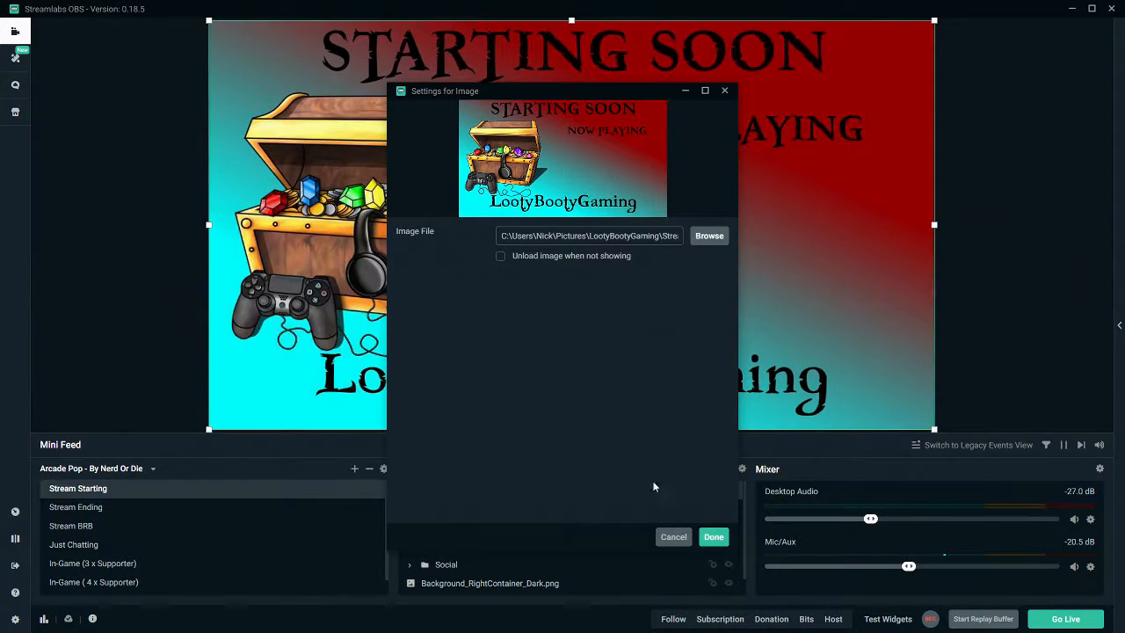
pyautogui.click(712, 537)
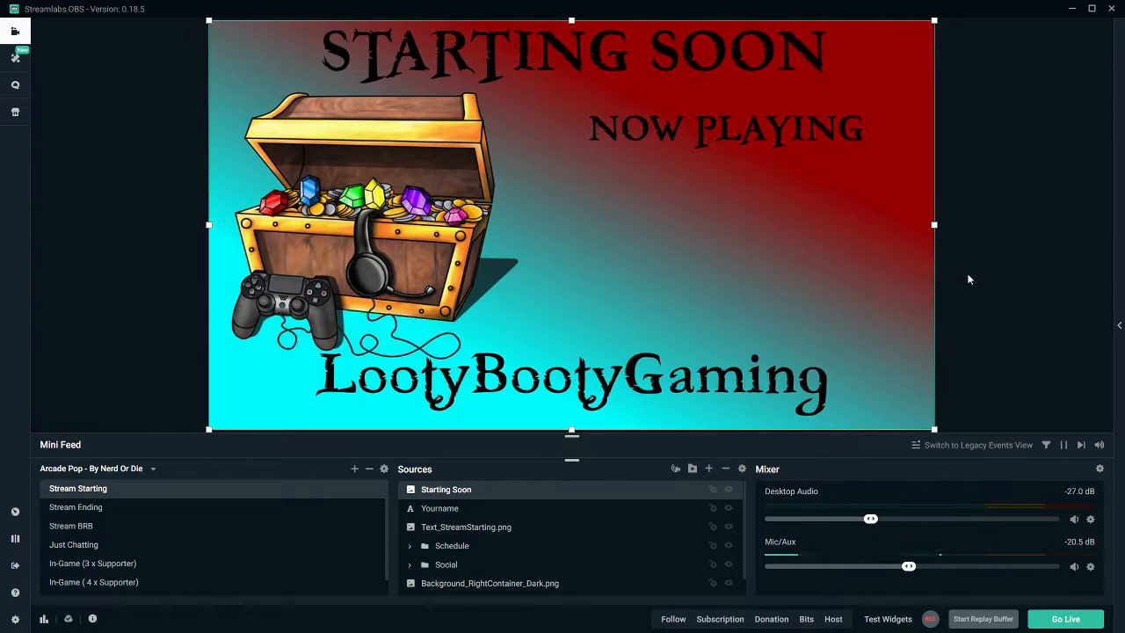
# Remove the Starting Soon image source from the Stream Starting scene
pyautogui.press('Delete')
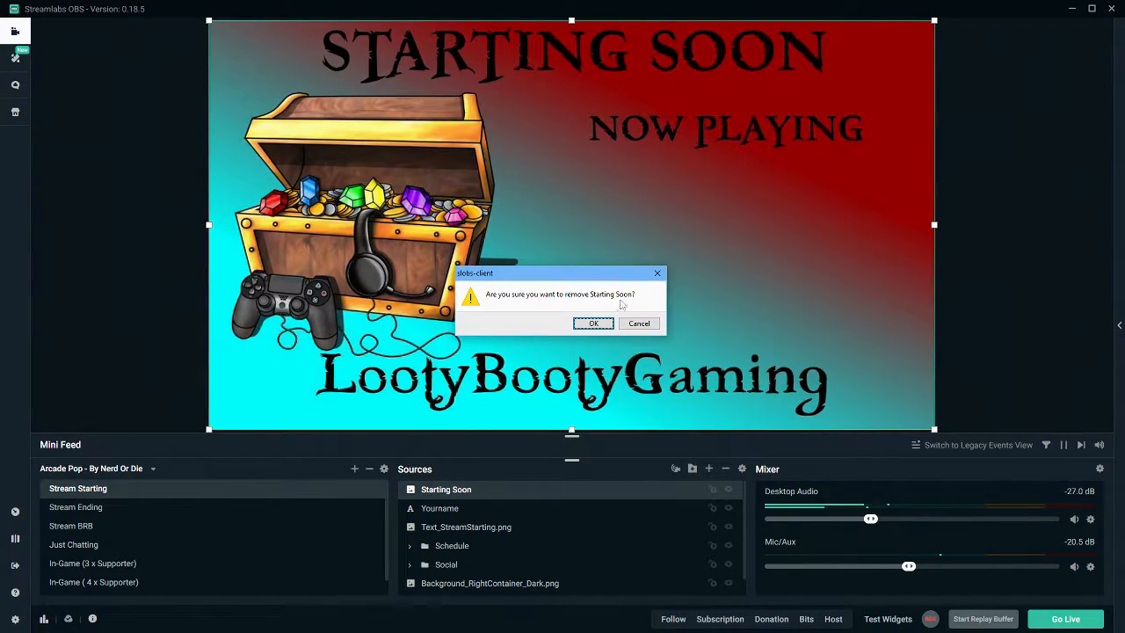
pyautogui.click(594, 324)
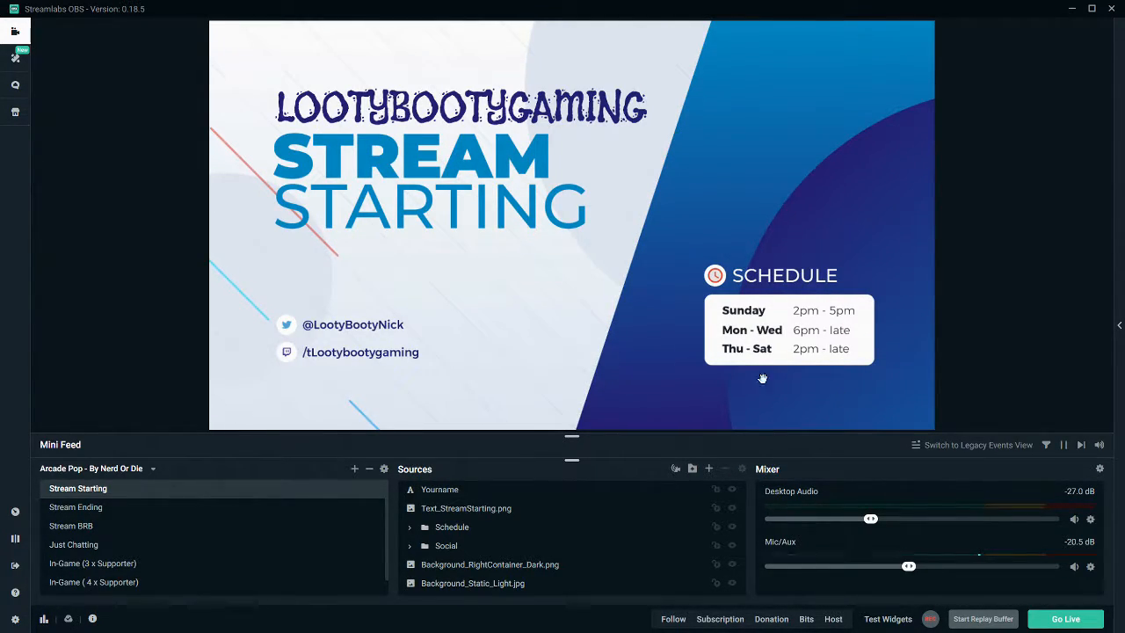
# Mute the Mic/Aux channel in the mixer
pyautogui.click(1074, 568)
# Add a new Media Source named Theme to the Stream Starting scene
pyautogui.click(709, 470)
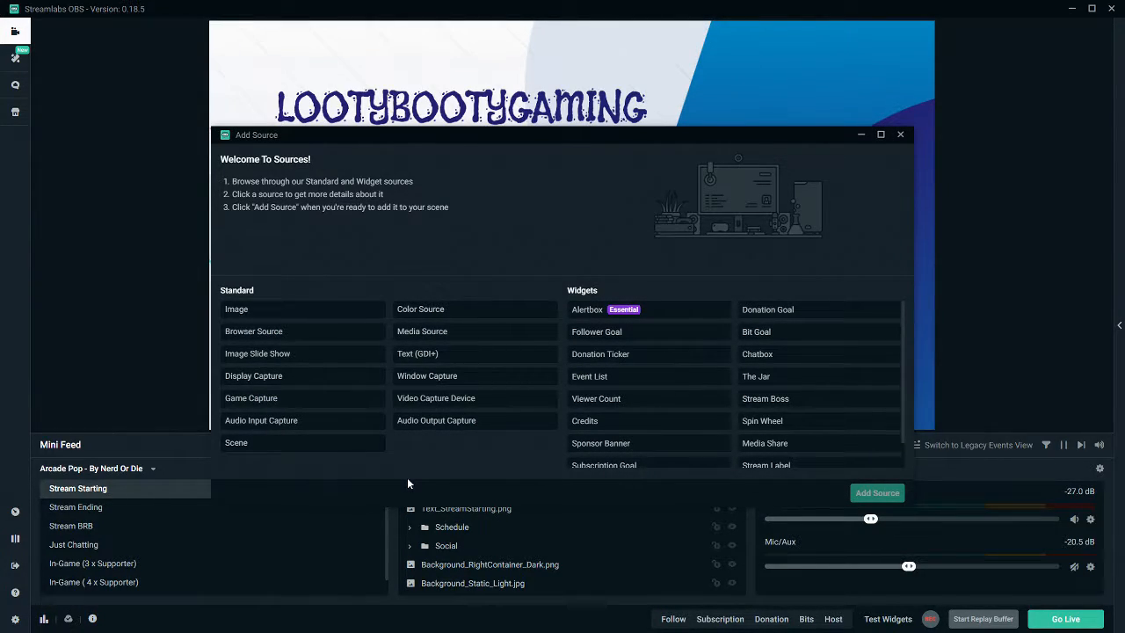
pyautogui.click(426, 333)
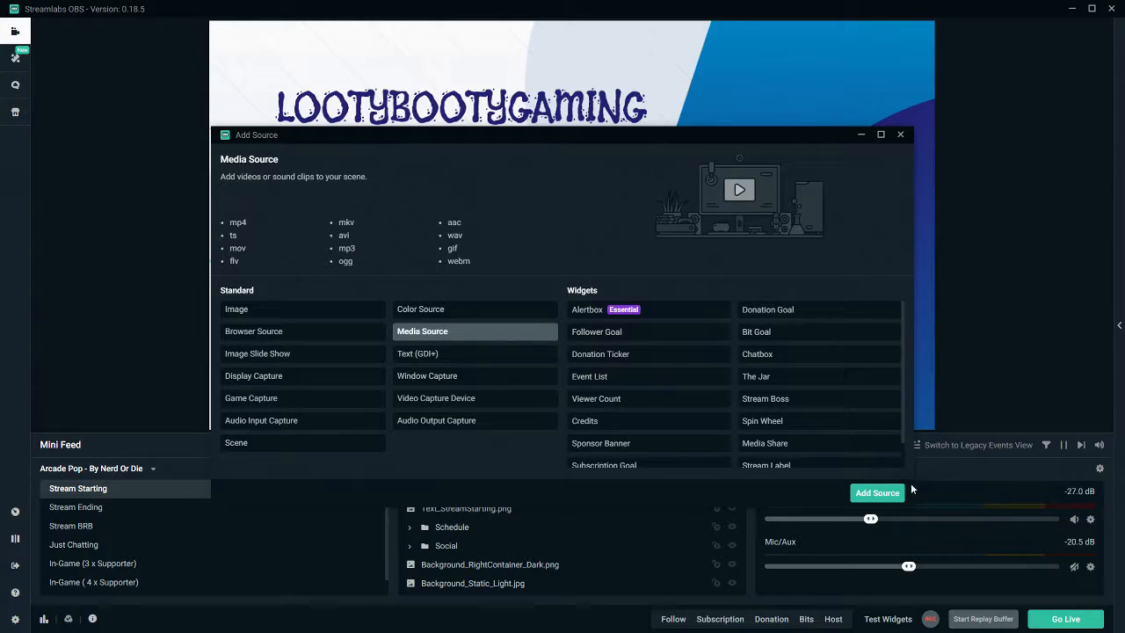
pyautogui.click(876, 491)
pyautogui.hotkey('ctrl', 'a')
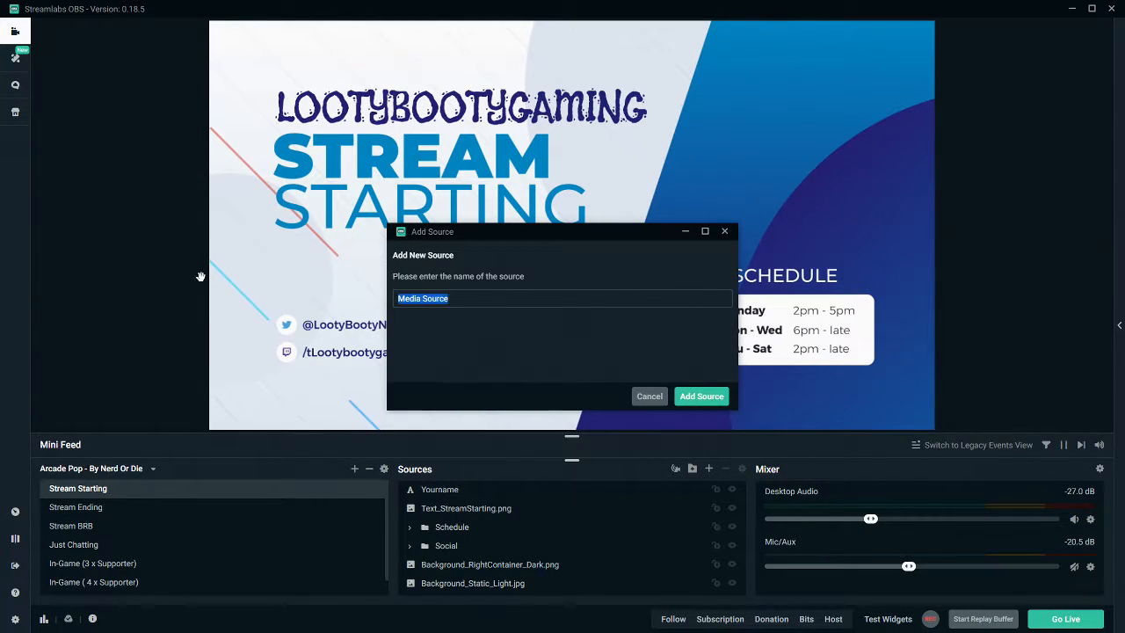
pyautogui.write('Theme')
pyautogui.click(700, 396)
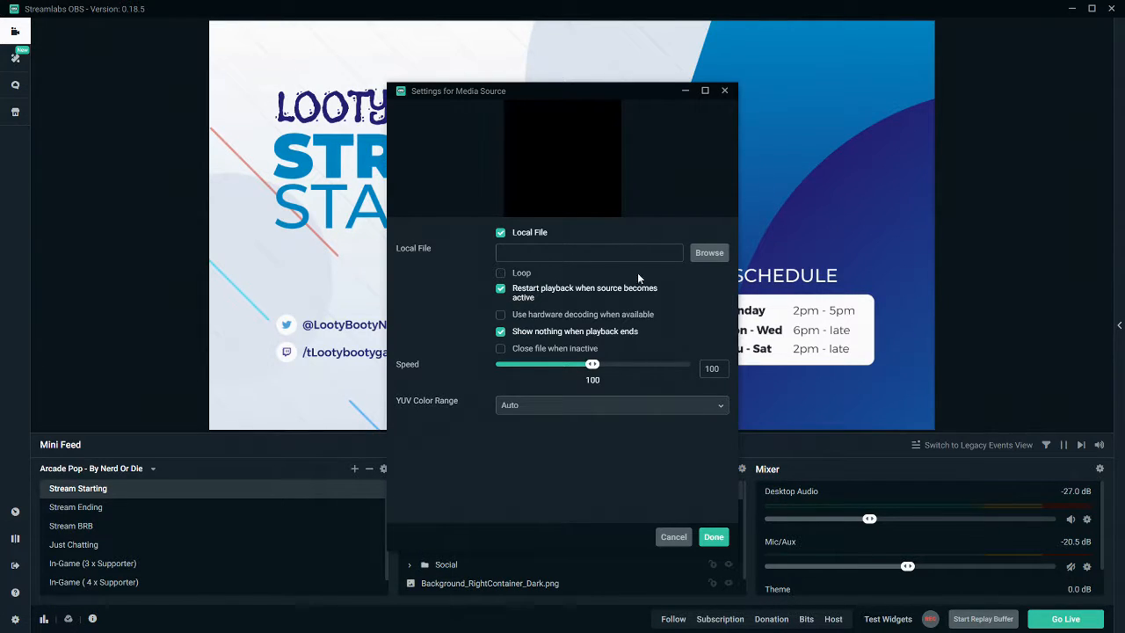
# Load Databytez.mp3 from the Music folder as the Theme source's local file and enable looping
pyautogui.click(706, 256)
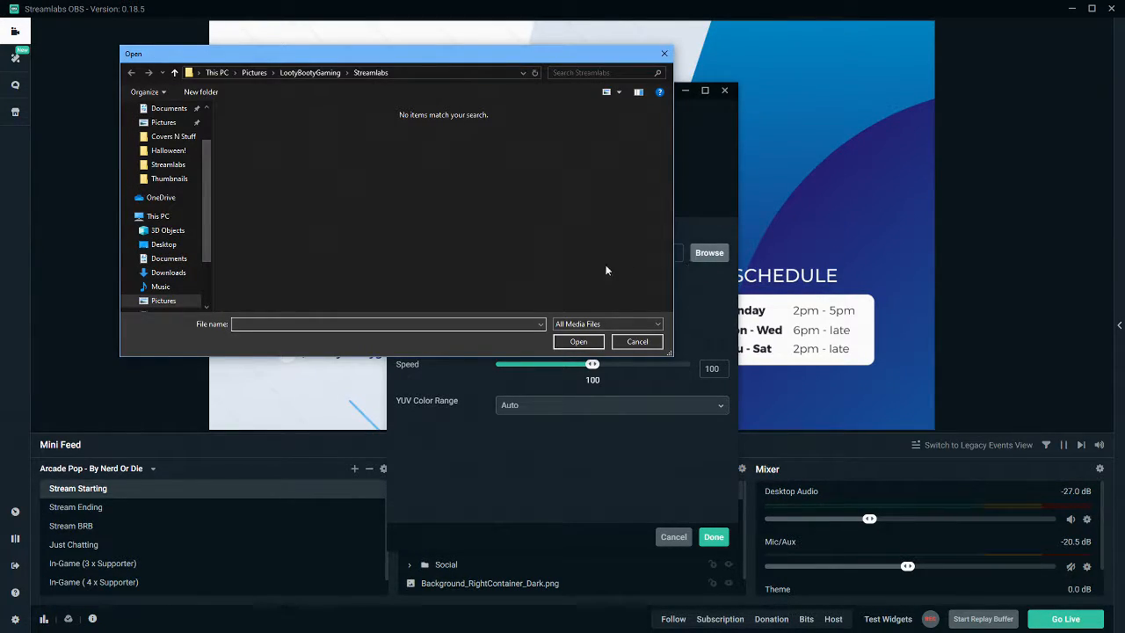
pyautogui.click(156, 287)
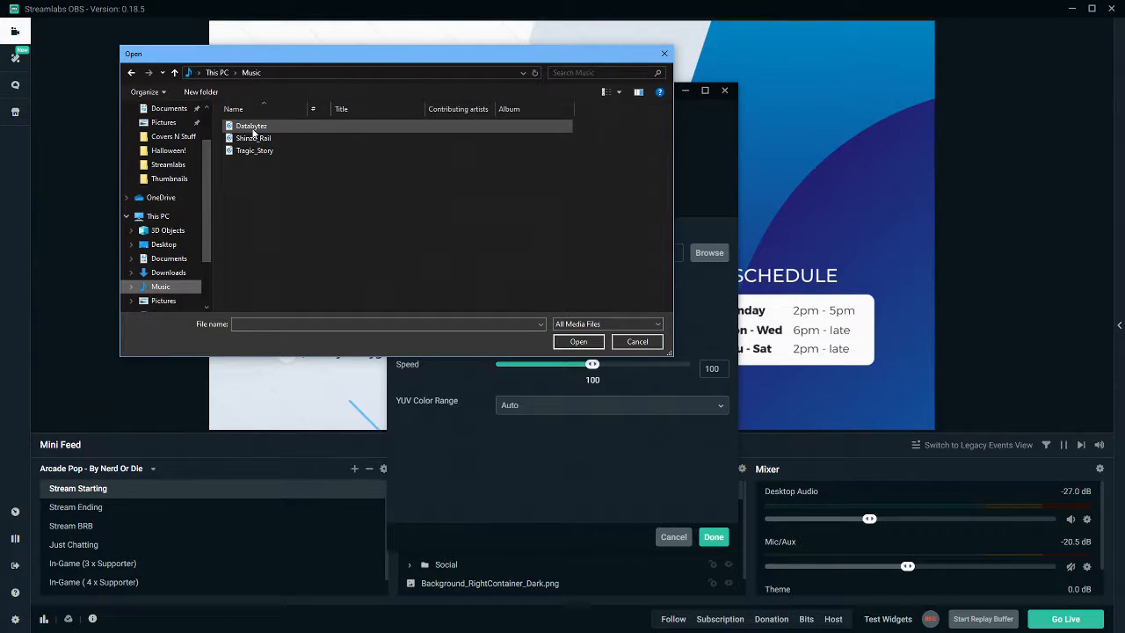
pyautogui.click(250, 125)
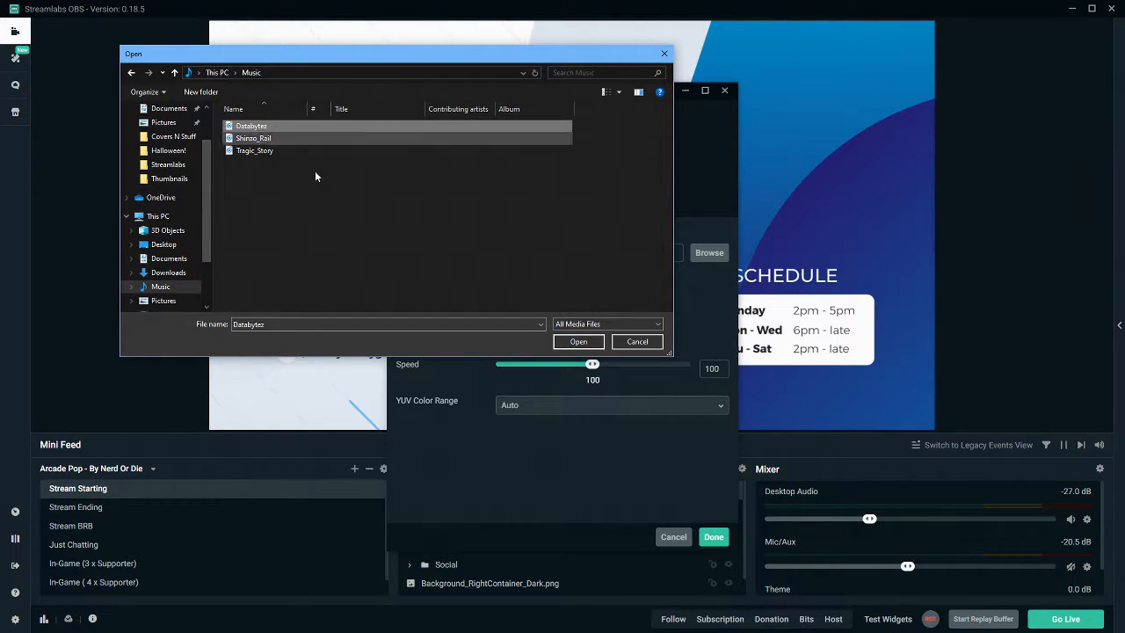
pyautogui.click(576, 342)
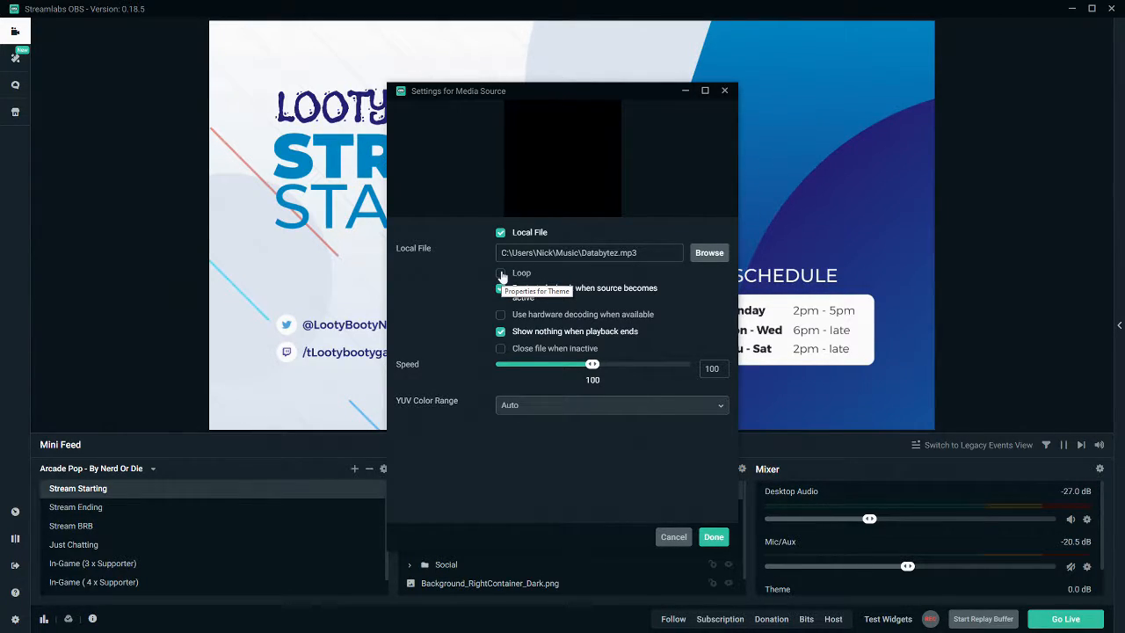
pyautogui.click(501, 274)
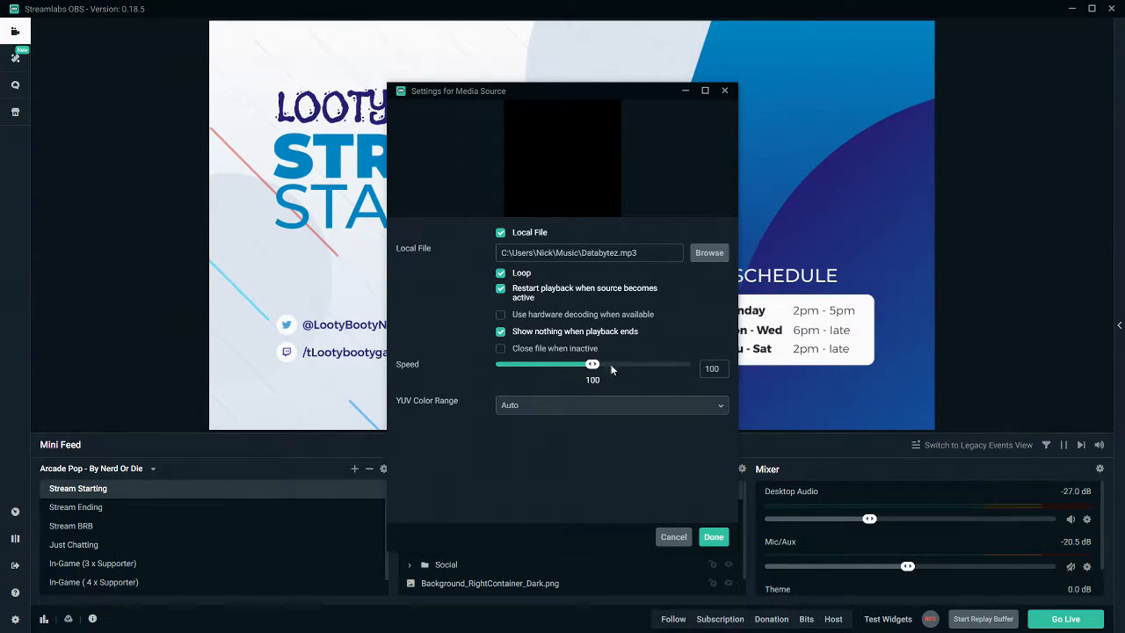
# Try a playback speed of 182 for the Theme source and return it to 100
pyautogui.moveTo(521, 370); pyautogui.dragTo(673, 363)
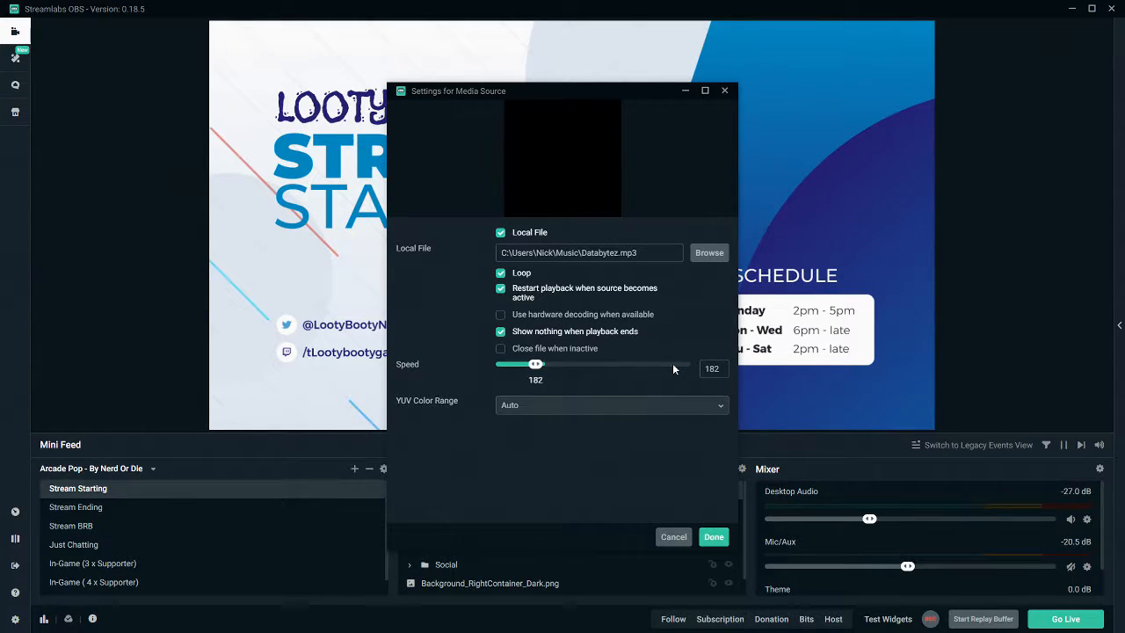
pyautogui.click(591, 365)
pyautogui.moveTo(593, 371); pyautogui.dragTo(594, 370)
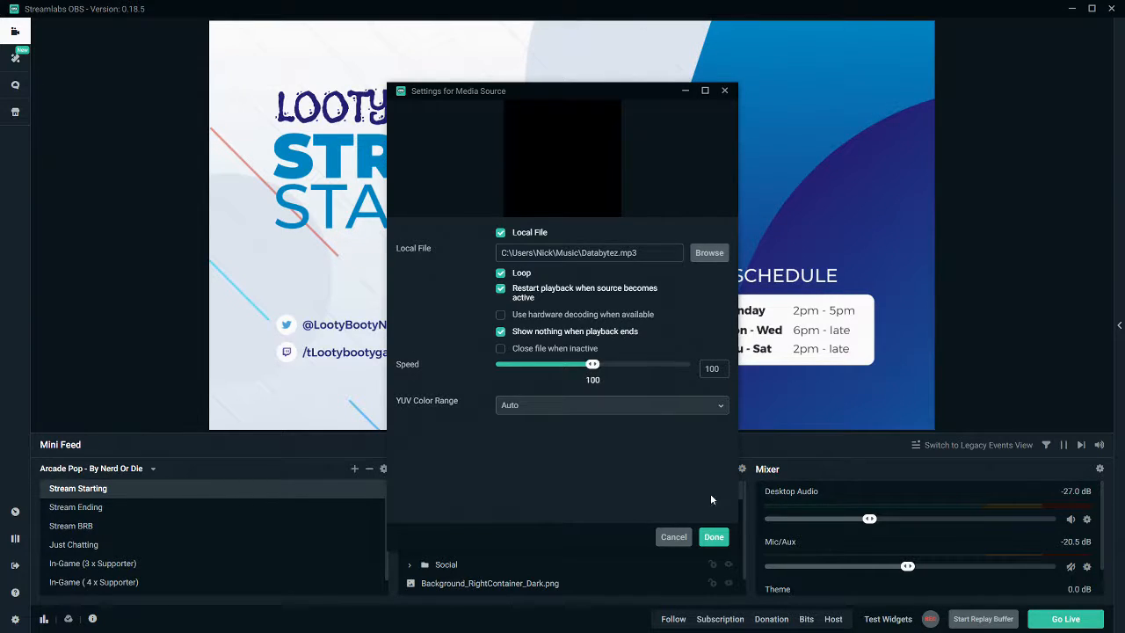
# Accept the Theme source's settings and lower its mixer volume to -34.0 dB
pyautogui.click(714, 537)
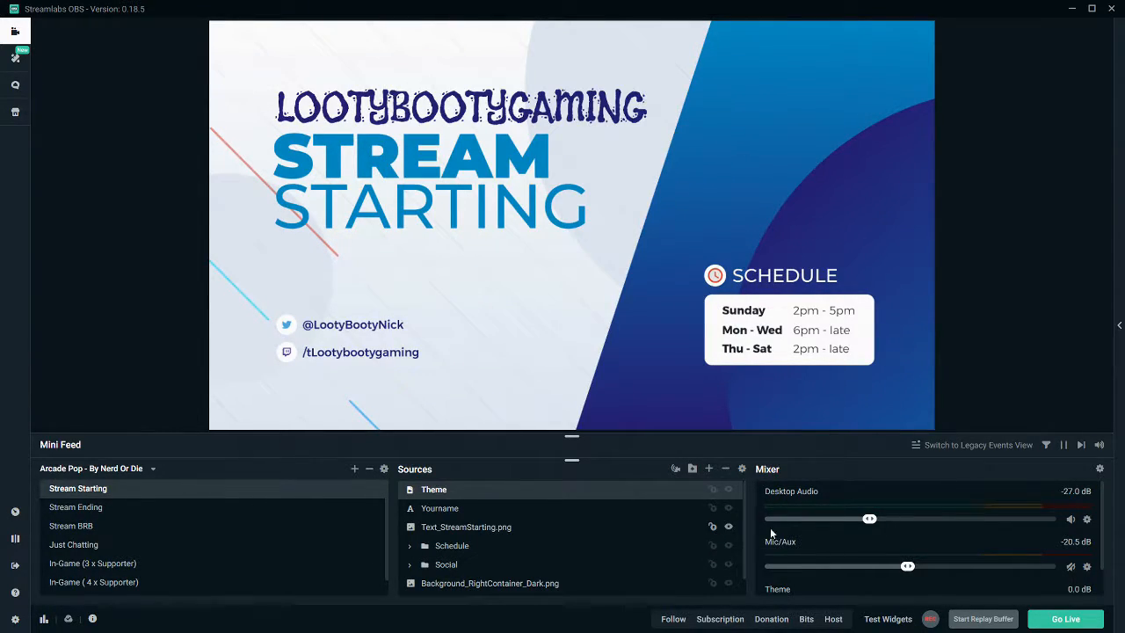
pyautogui.scroll(-2, 840, 539)
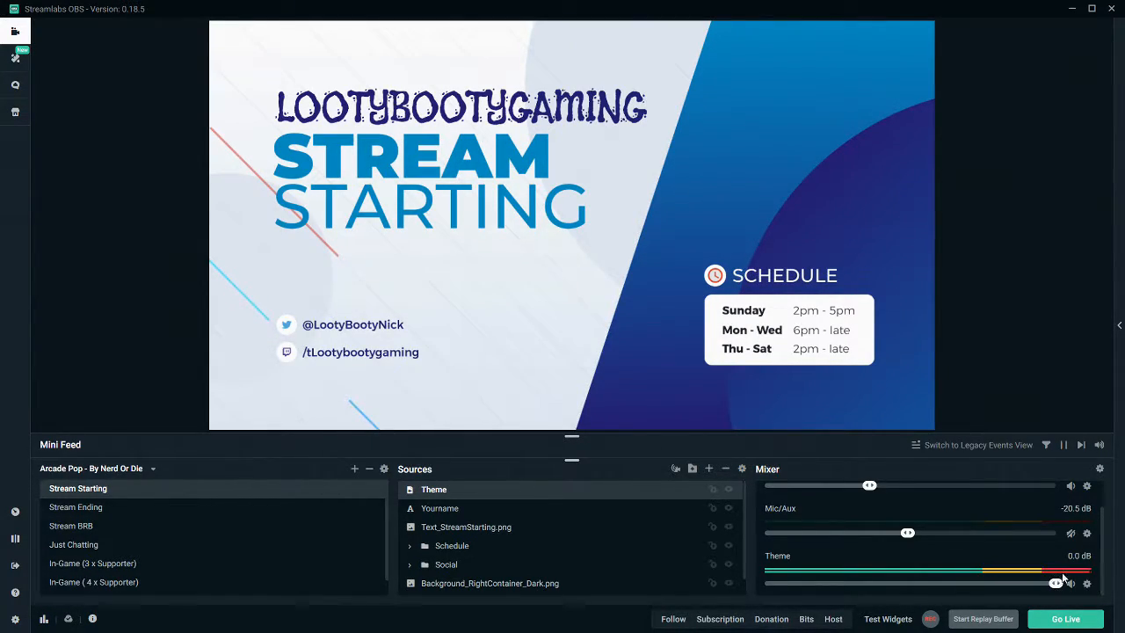
pyautogui.moveTo(1056, 584); pyautogui.dragTo(834, 587)
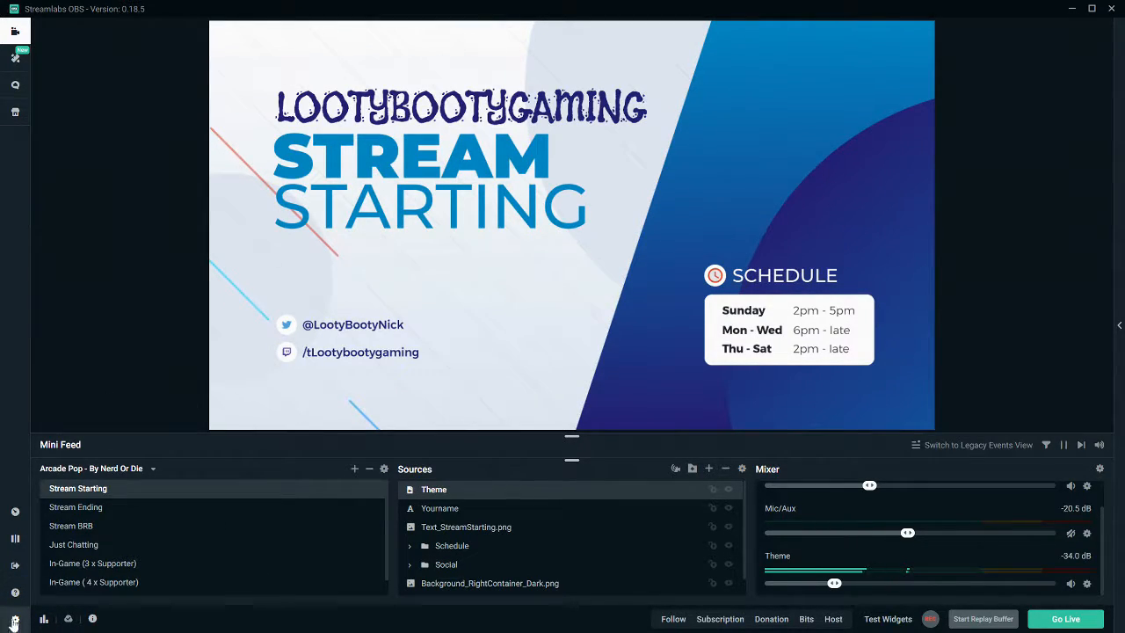
# Examine the Stream and Output settings, including the streaming encoder, CBR rate control, bitrate and audio track options
pyautogui.click(15, 619)
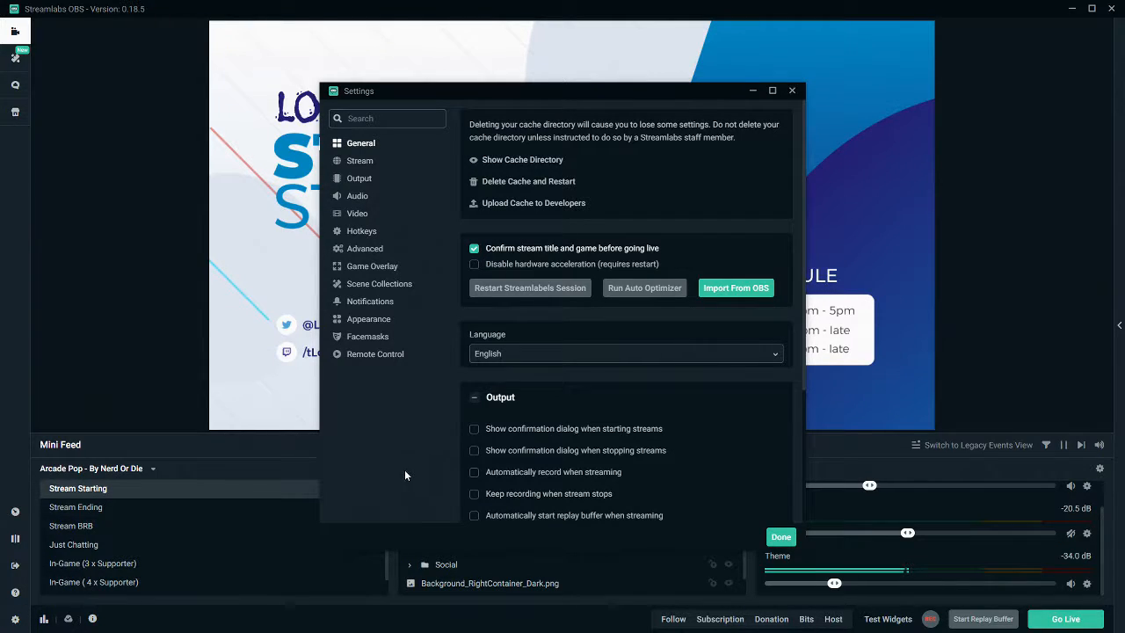
pyautogui.moveTo(508, 91); pyautogui.dragTo(526, 31)
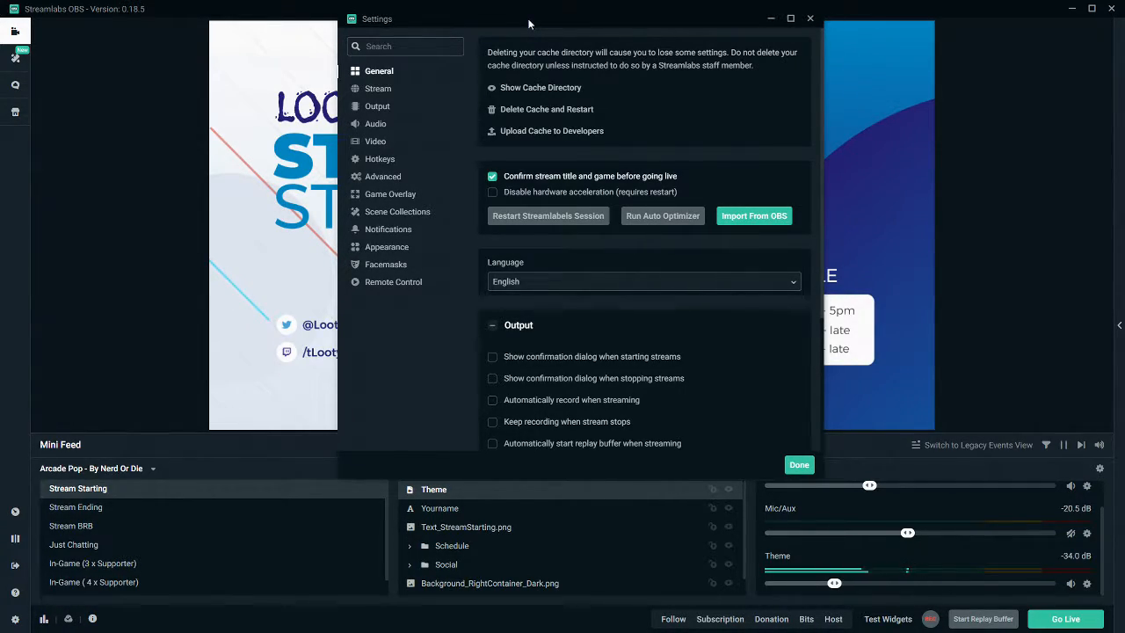
pyautogui.moveTo(526, 24); pyautogui.dragTo(508, 36)
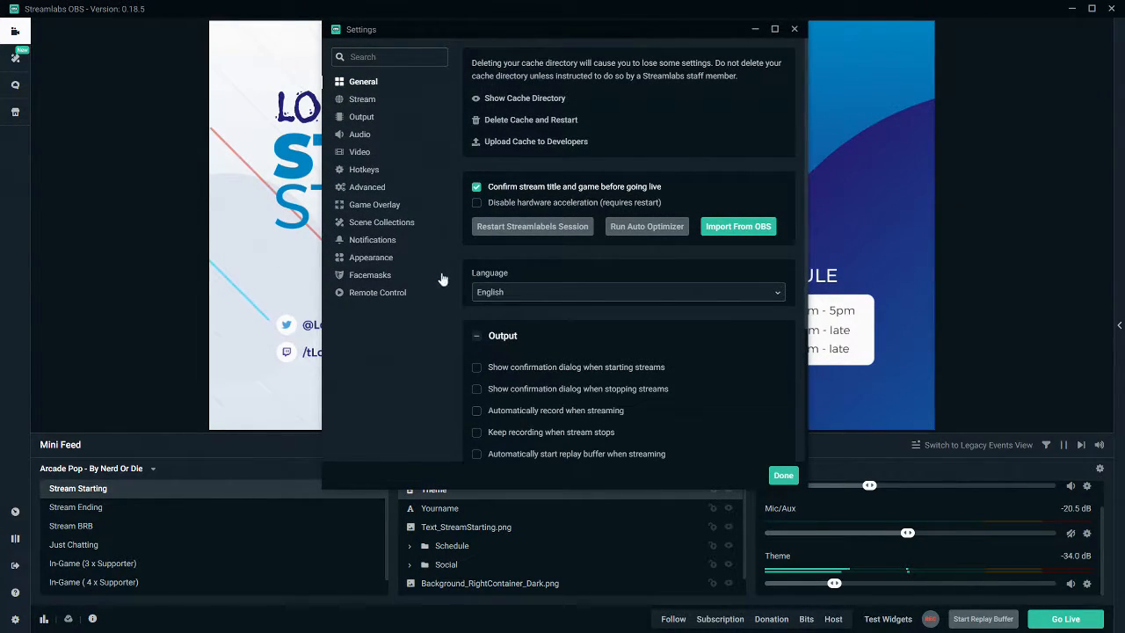
pyautogui.click(354, 100)
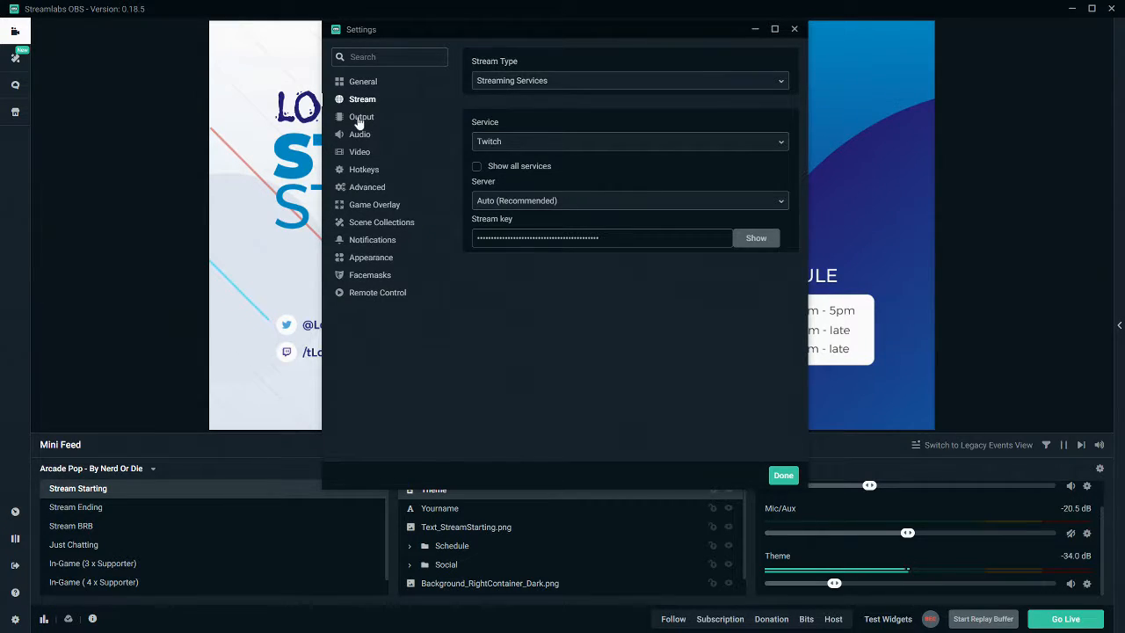
pyautogui.click(361, 118)
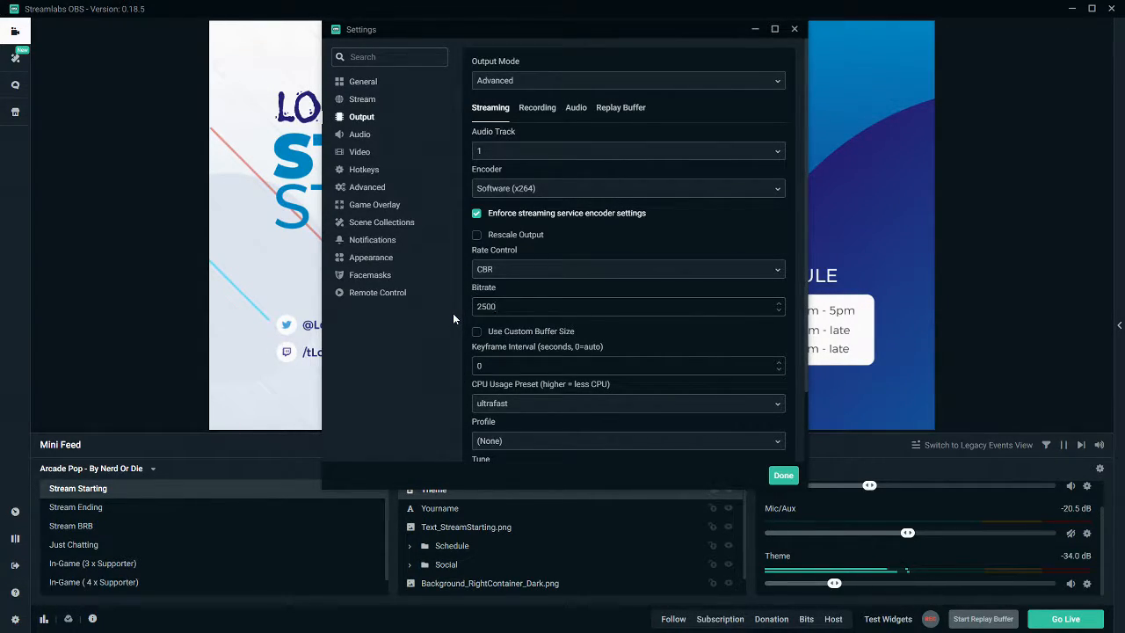
pyautogui.click(497, 270)
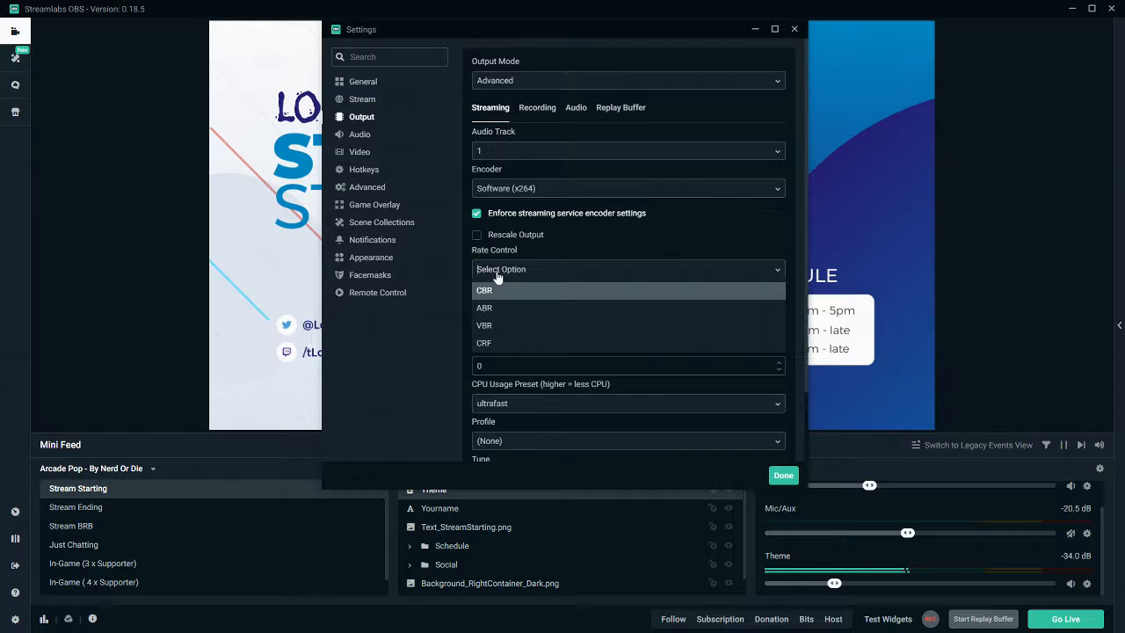
pyautogui.click(489, 292)
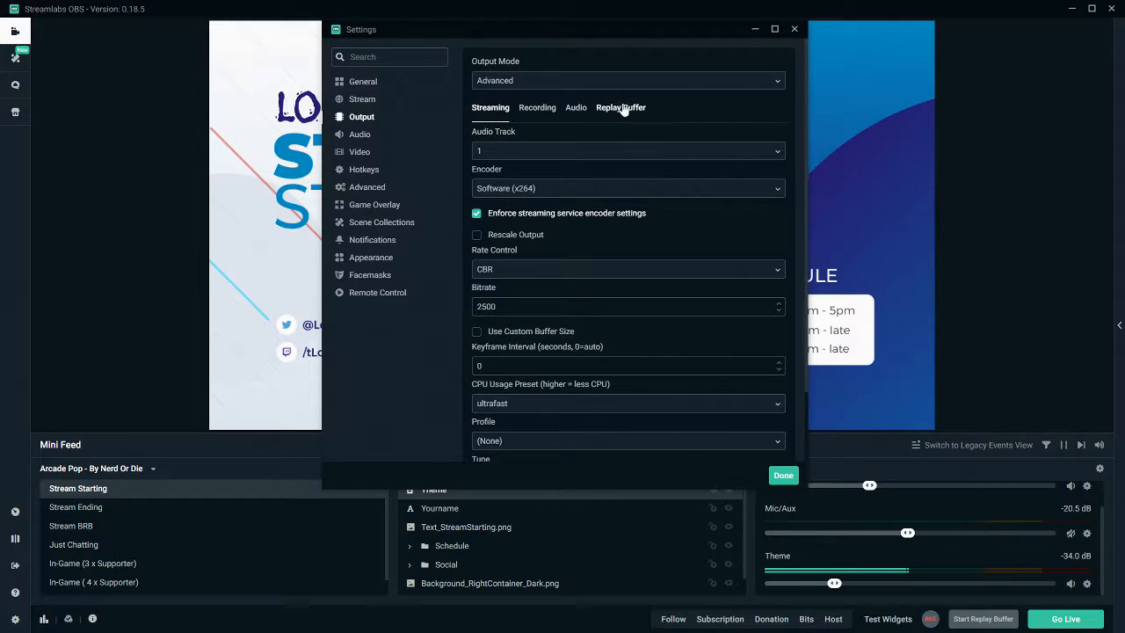
pyautogui.click(577, 109)
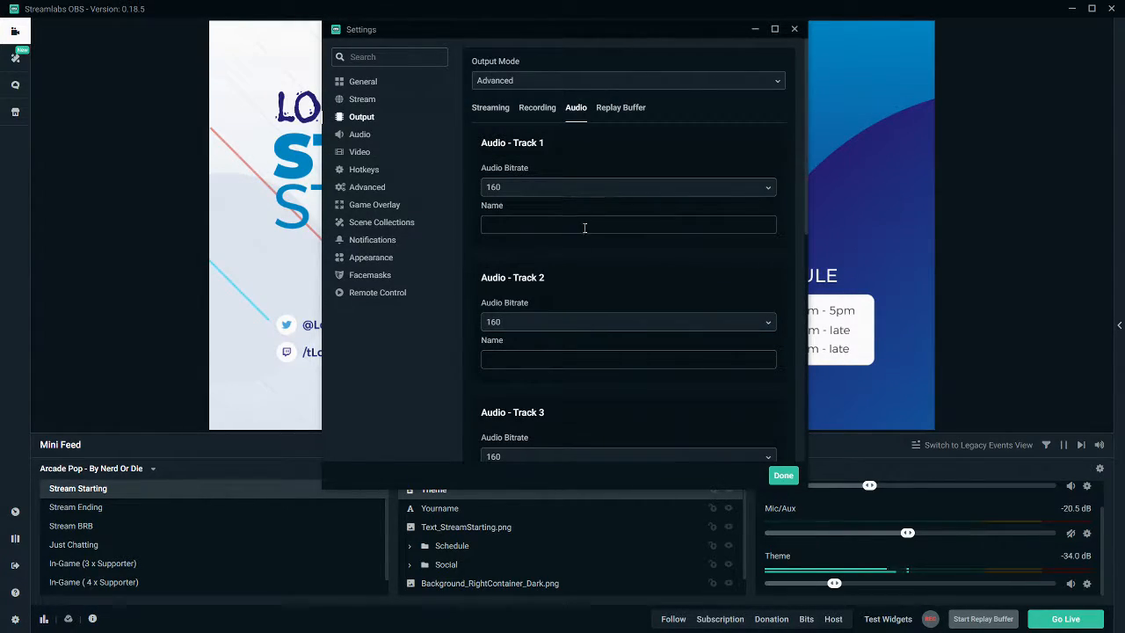
pyautogui.click(488, 109)
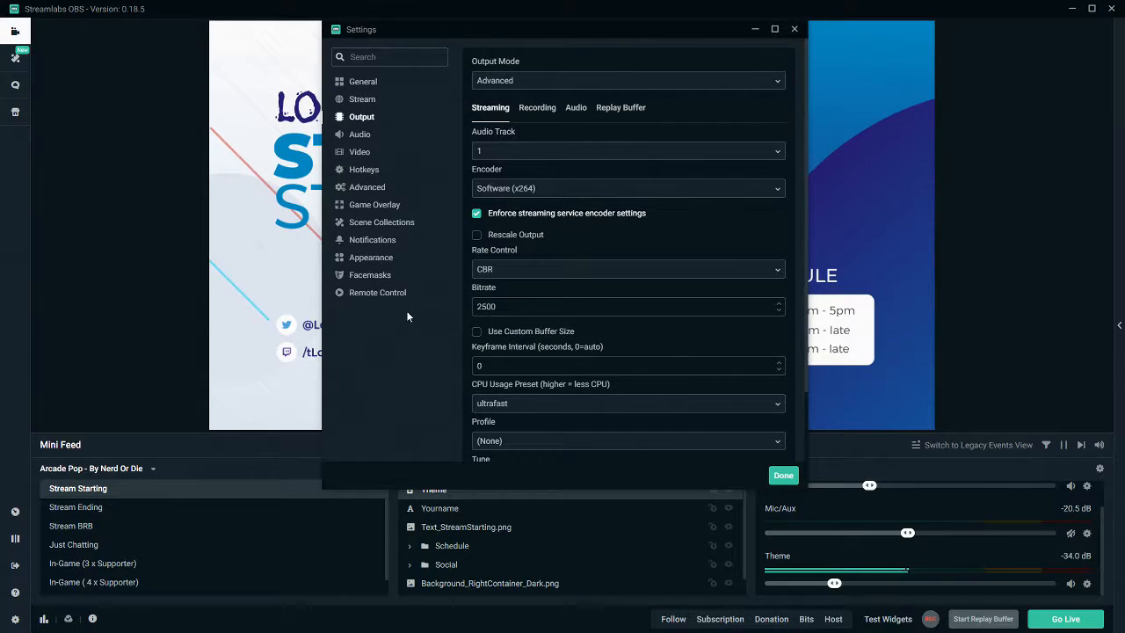
# Set the base canvas and output resolutions to 1920x1080 in the video settings, with 59.94 as the common FPS value
pyautogui.click(359, 153)
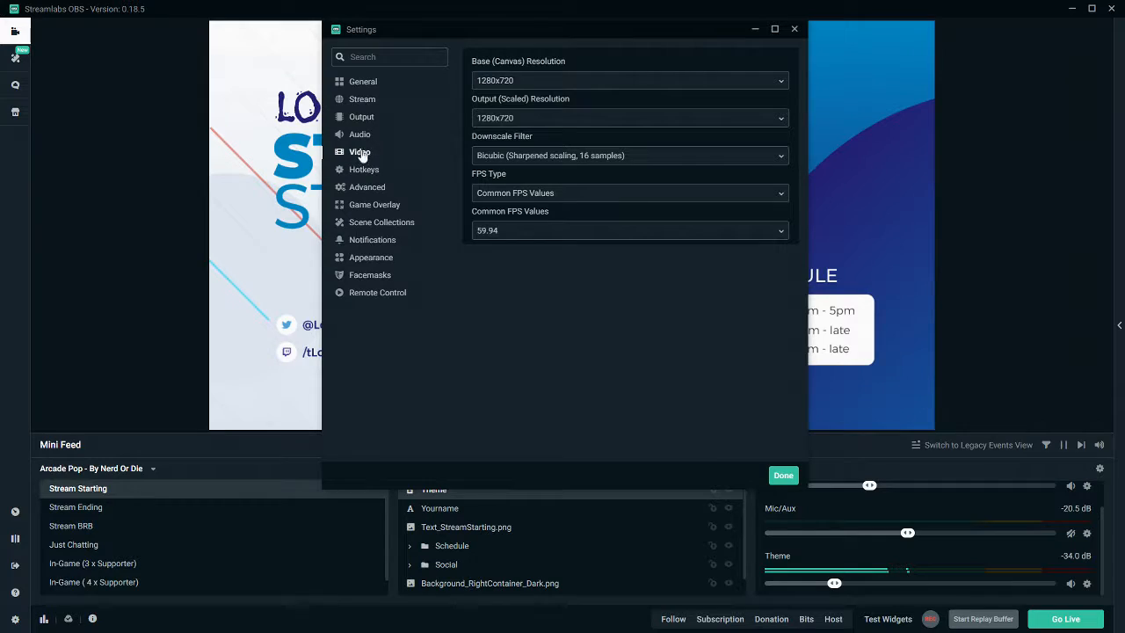
pyautogui.click(518, 81)
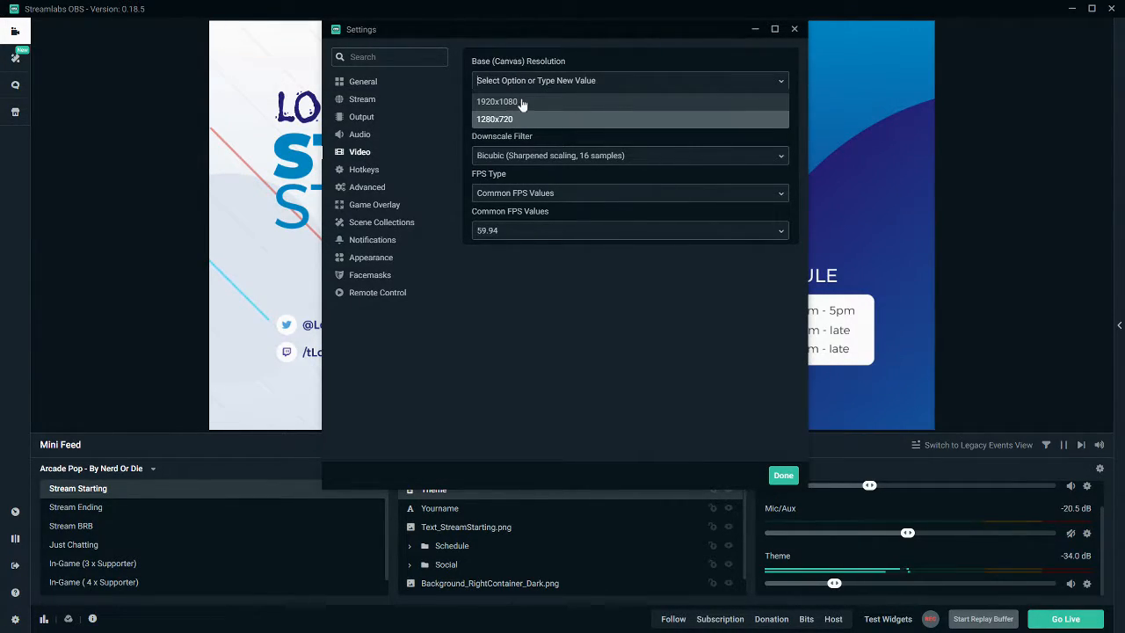
pyautogui.click(522, 103)
pyautogui.click(519, 120)
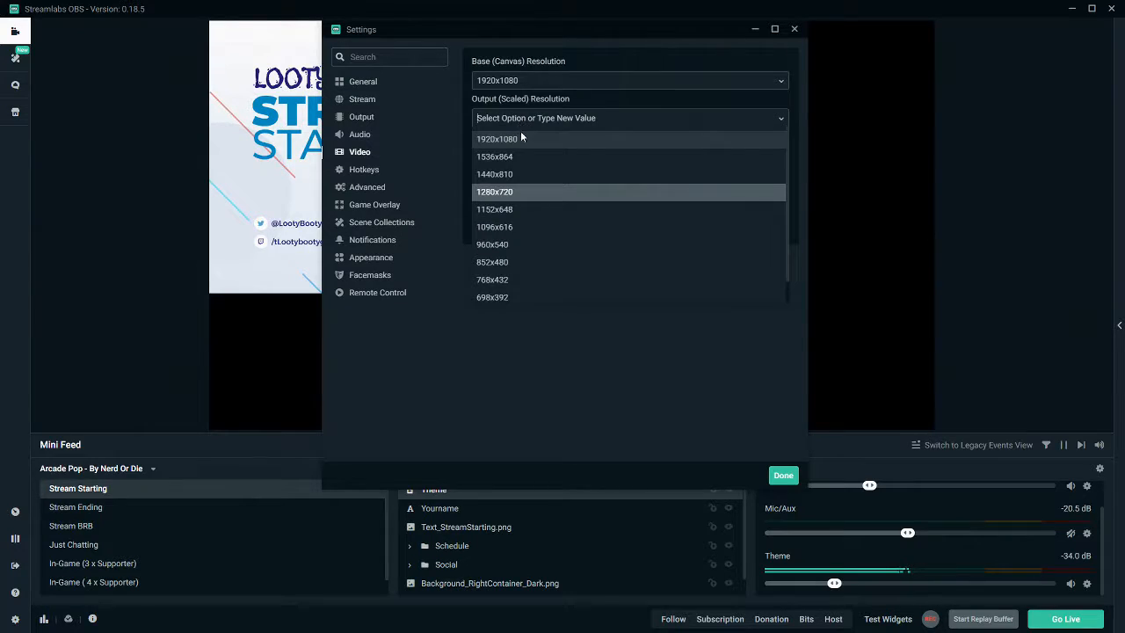
pyautogui.click(518, 138)
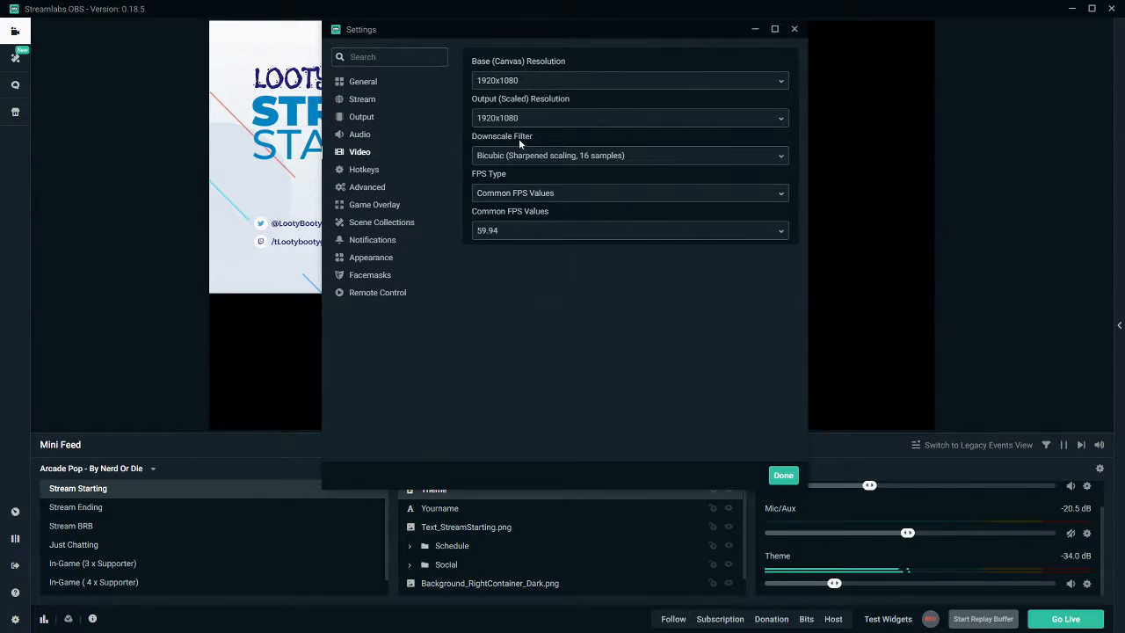
pyautogui.click(505, 233)
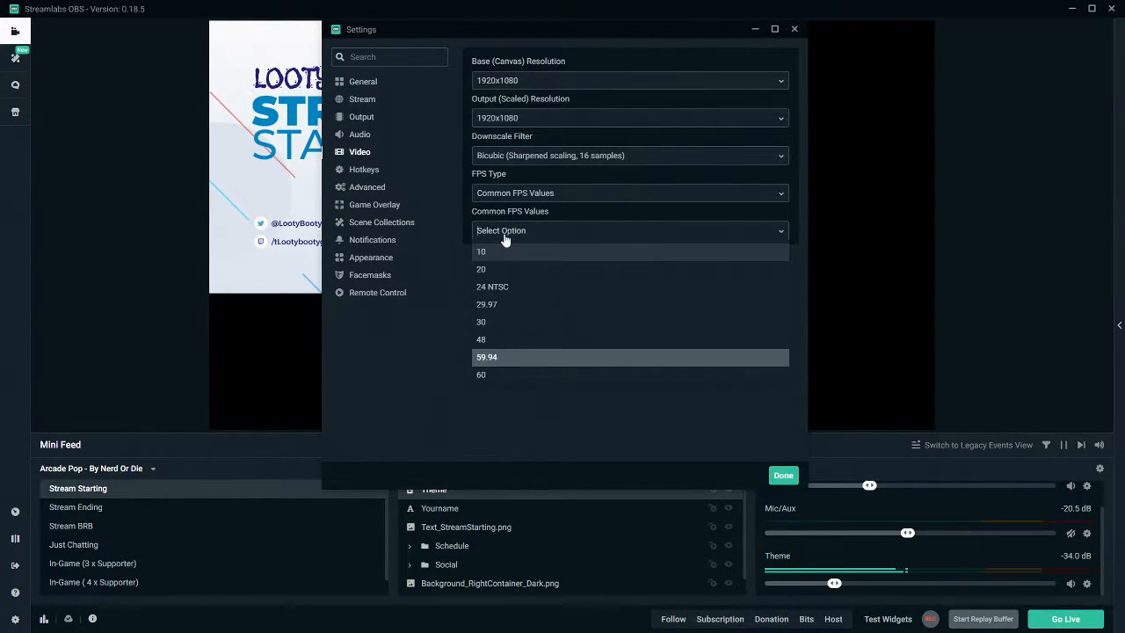
pyautogui.click(496, 361)
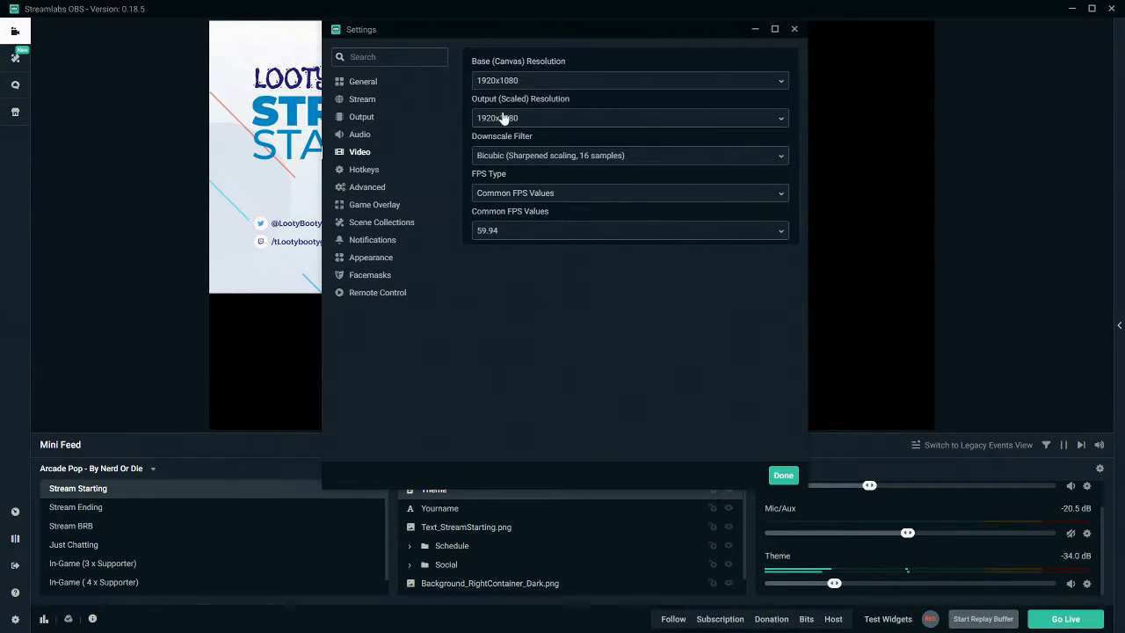
# Return both the base canvas resolution and the output resolution to 1280x720
pyautogui.click(493, 80)
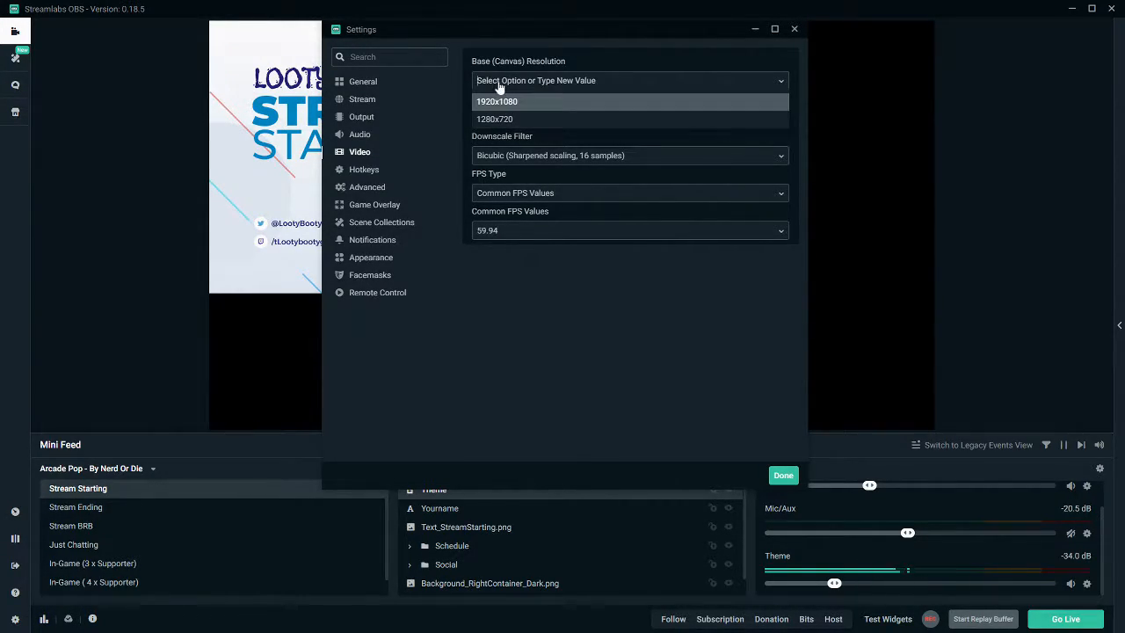
pyautogui.click(506, 123)
pyautogui.click(506, 123)
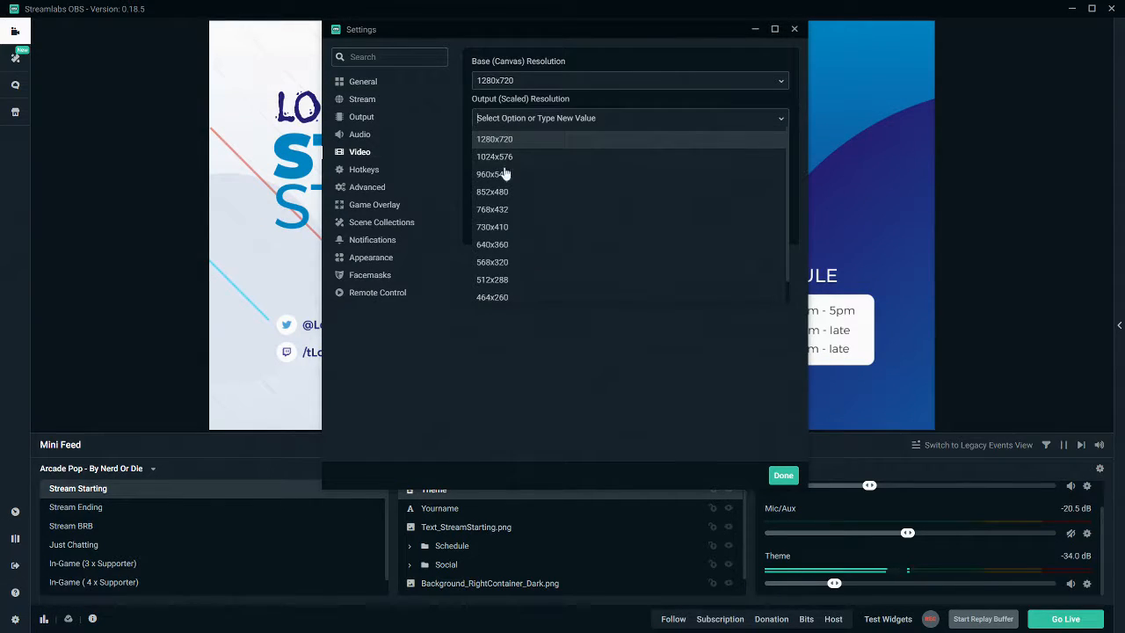
pyautogui.click(497, 140)
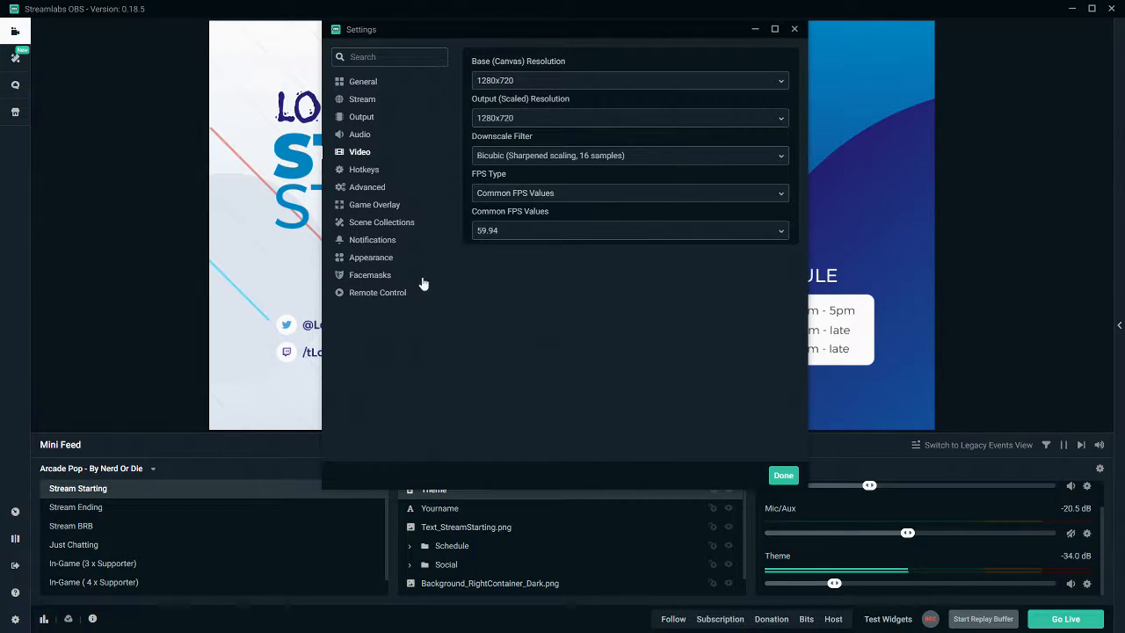
# Look through the Appearance, Notifications, Scene Collections, Game Overlay, Advanced and Hotkeys settings
pyautogui.click(374, 260)
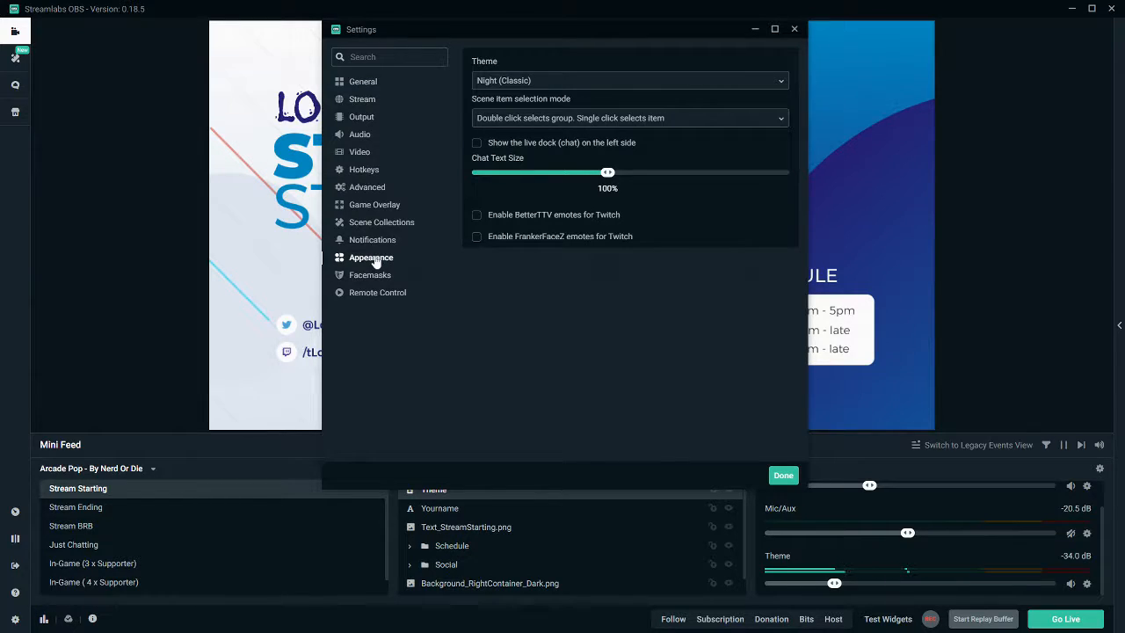
pyautogui.click(369, 242)
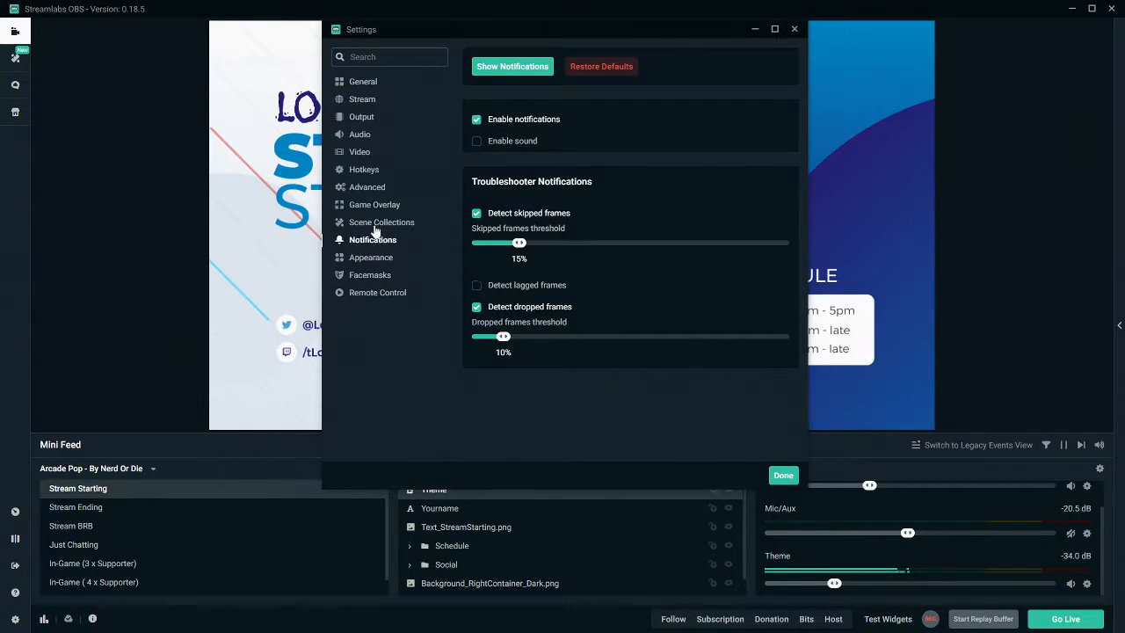
pyautogui.click(373, 224)
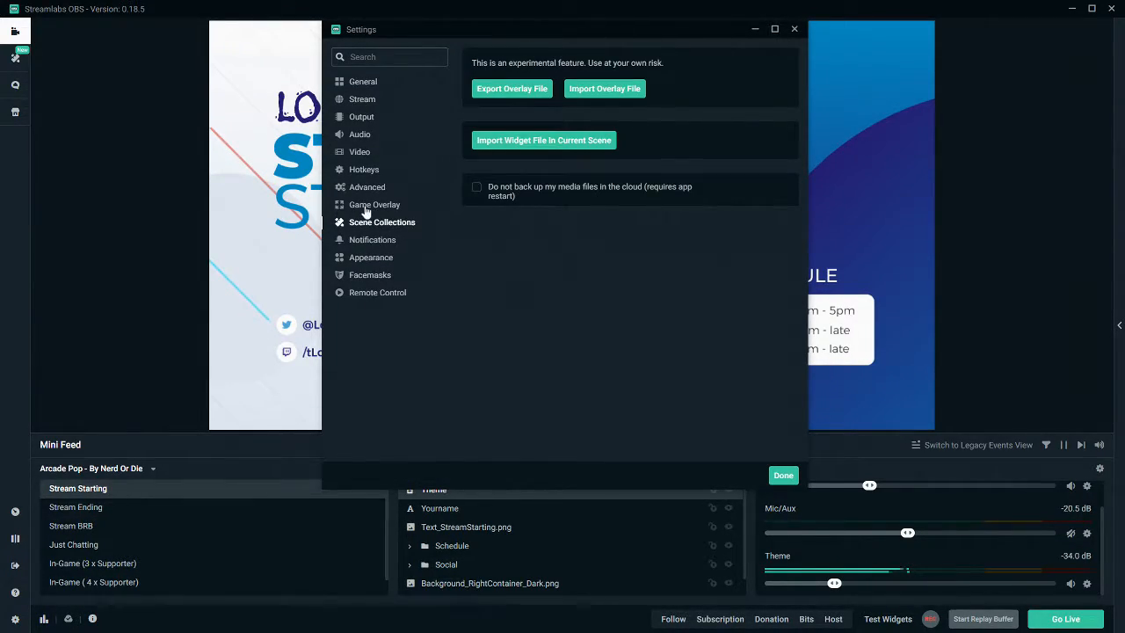
pyautogui.click(365, 209)
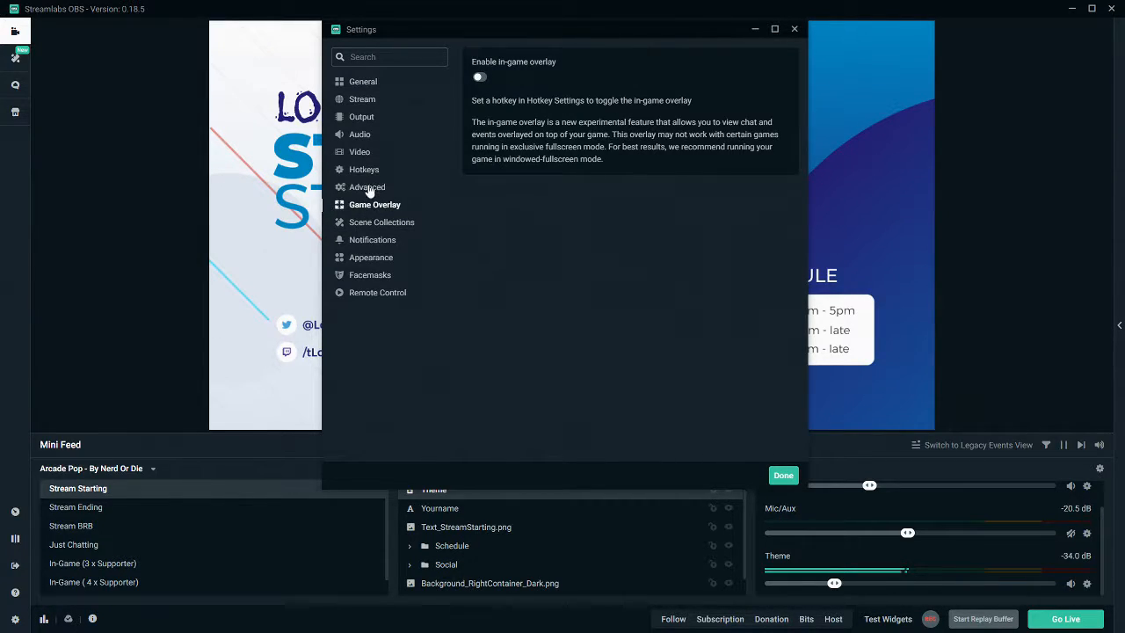
pyautogui.click(367, 188)
pyautogui.click(365, 171)
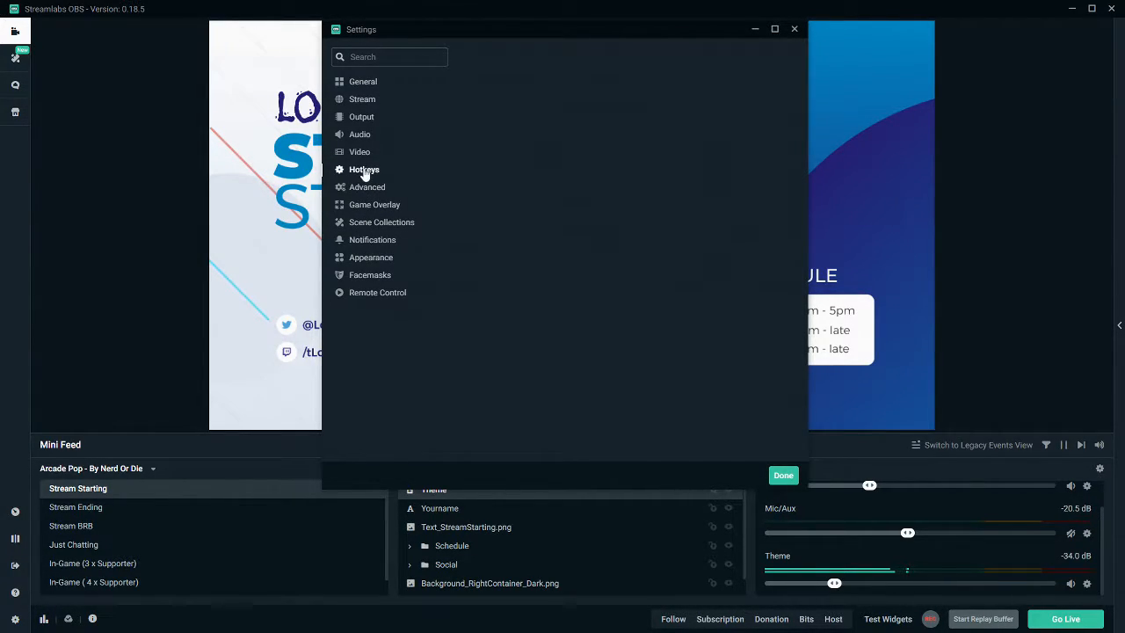
# Choose 59.94 as the common FPS value in the video settings and accept the settings
pyautogui.click(360, 151)
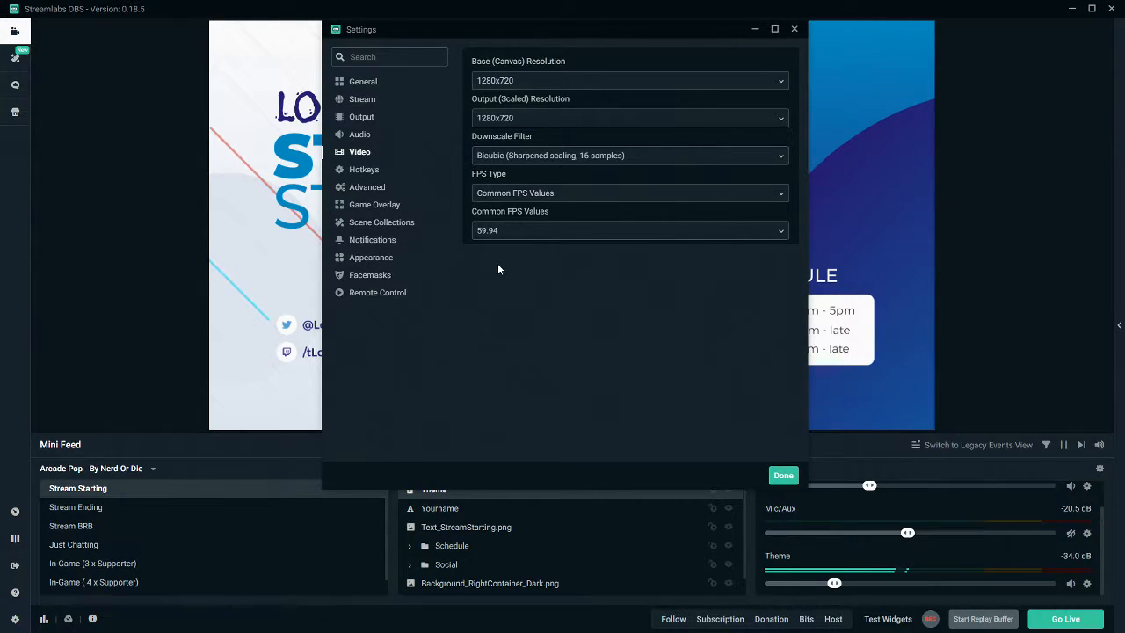
pyautogui.click(498, 232)
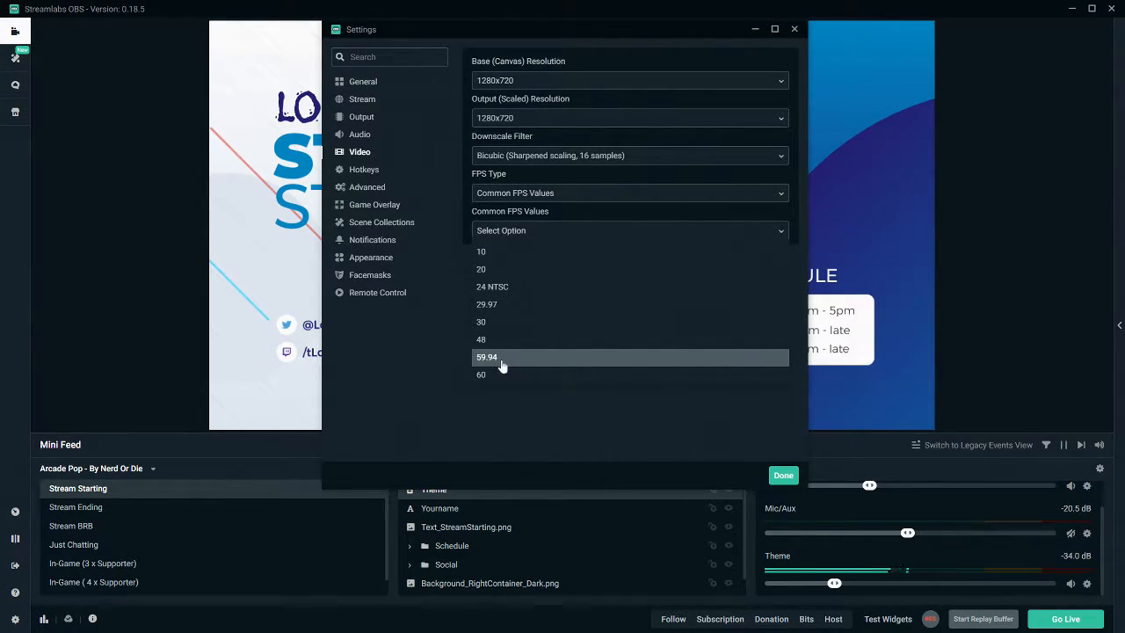
pyautogui.click(500, 360)
pyautogui.click(507, 234)
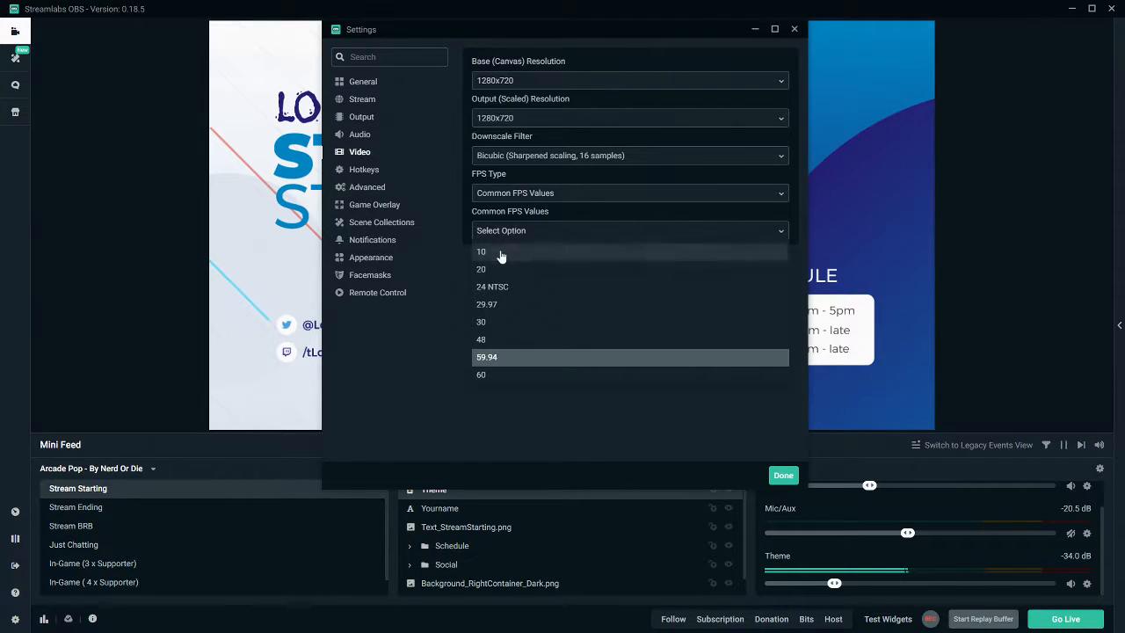
pyautogui.click(519, 358)
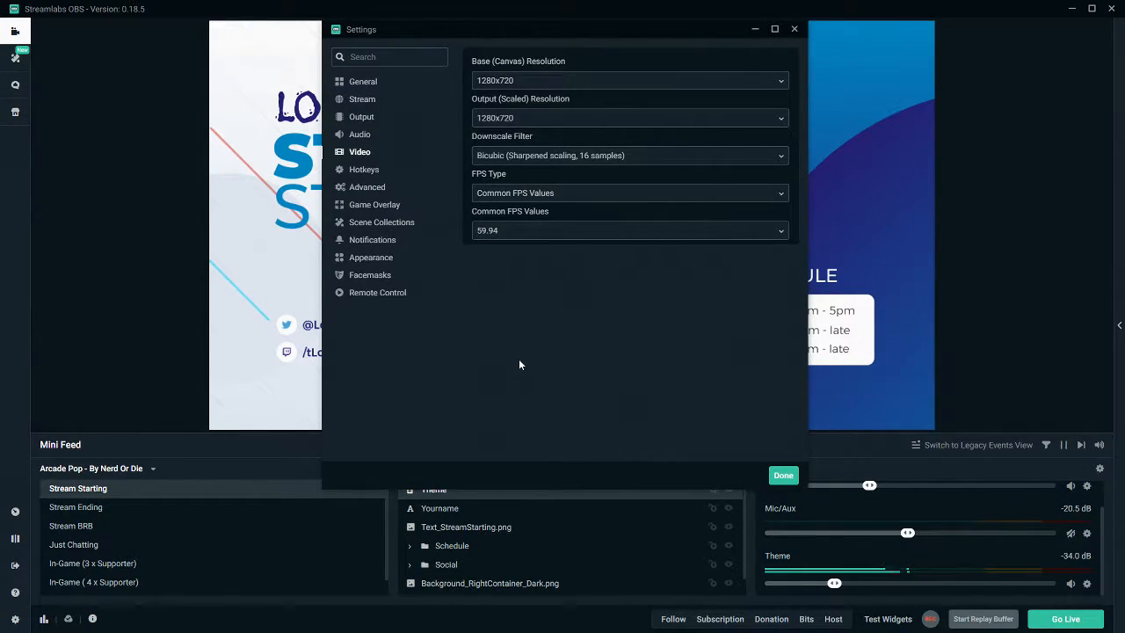
pyautogui.click(532, 233)
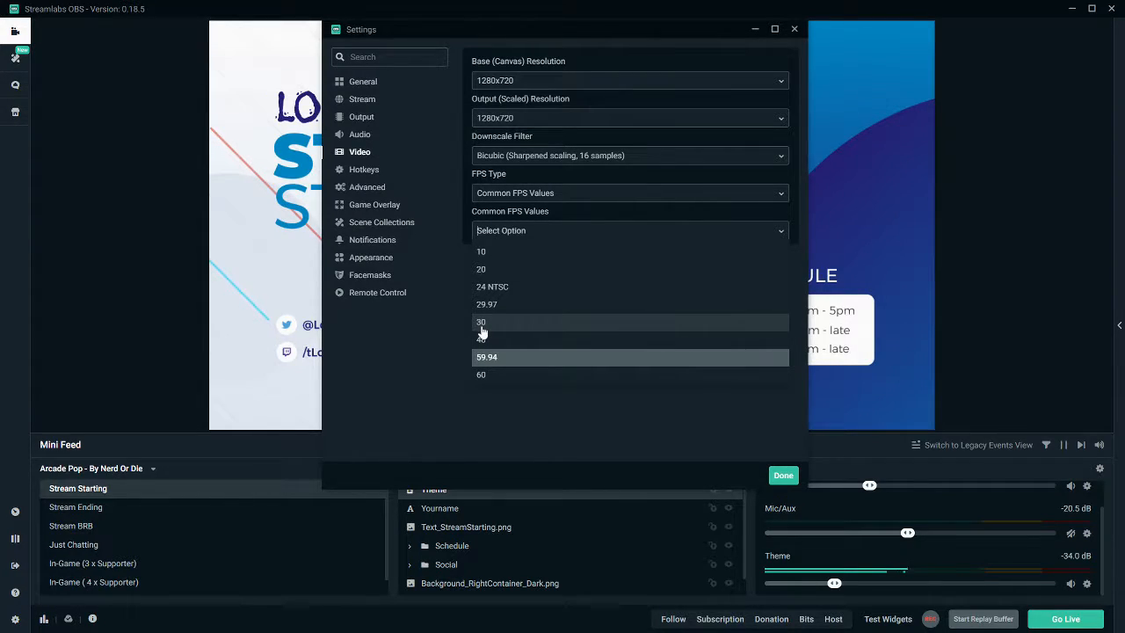
pyautogui.click(497, 359)
pyautogui.click(783, 476)
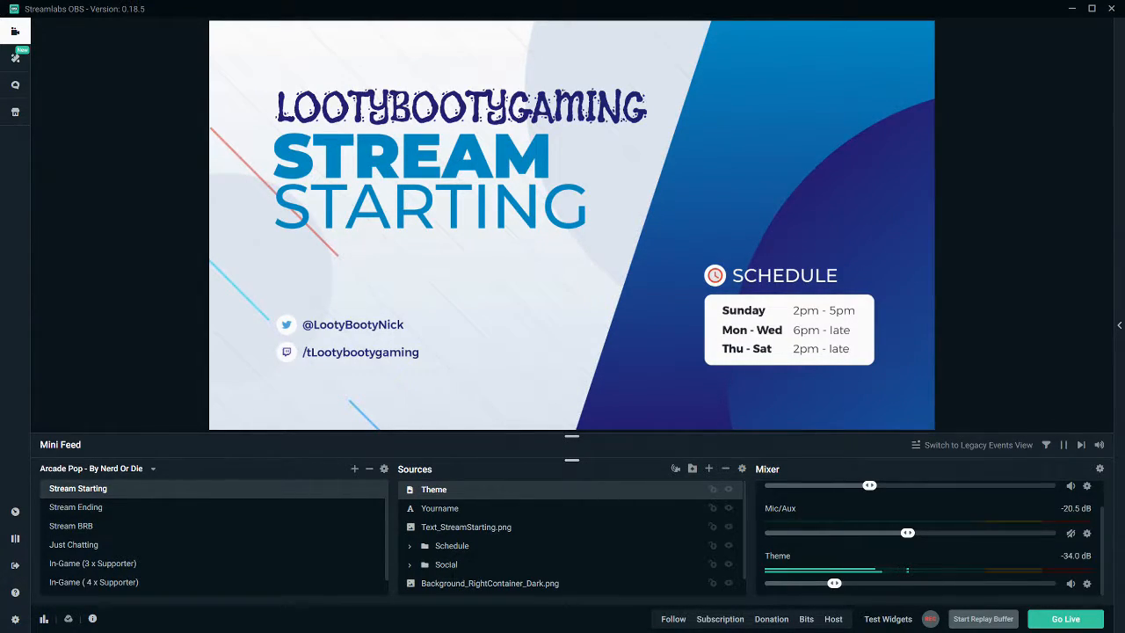
# Open the stream info for going live and search the game list for "Res"
pyautogui.click(1061, 620)
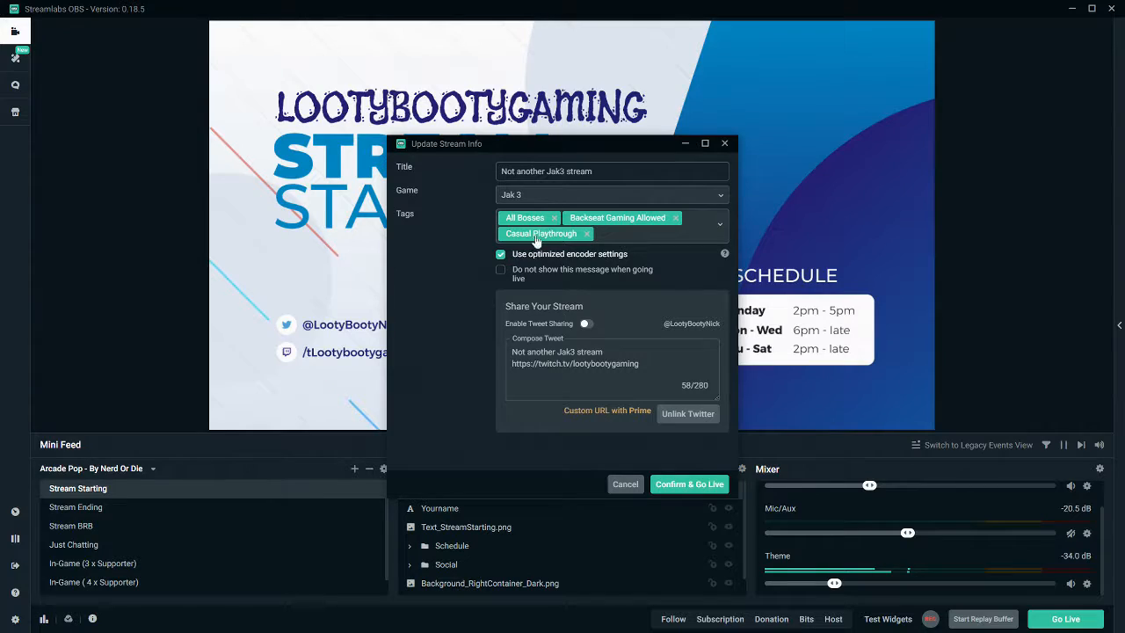
pyautogui.click(537, 195)
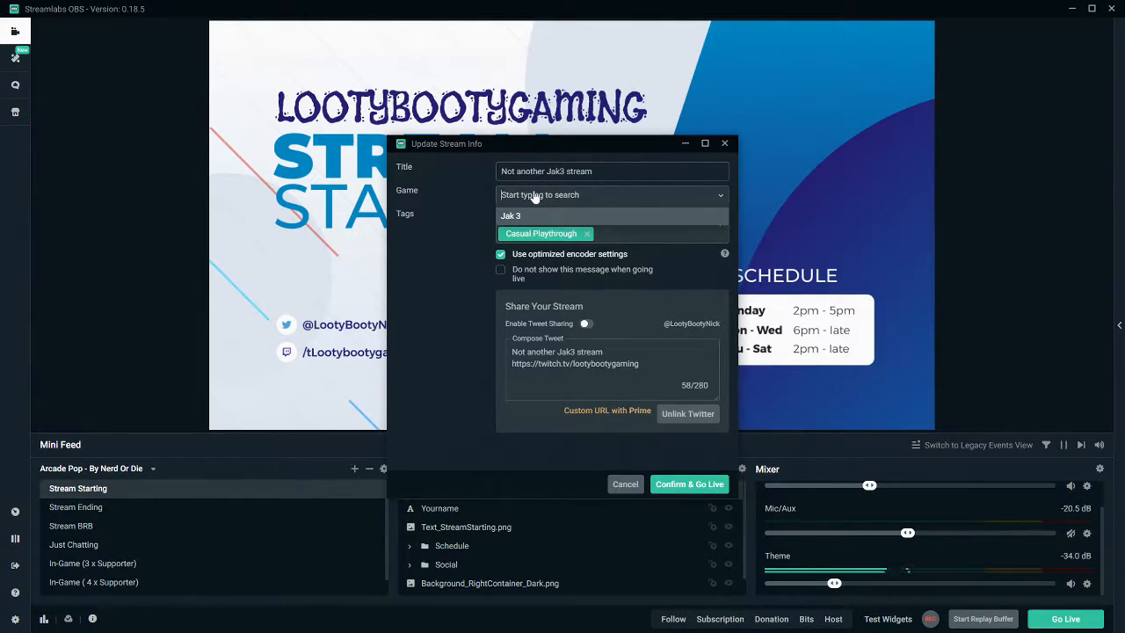
pyautogui.write('Reds')
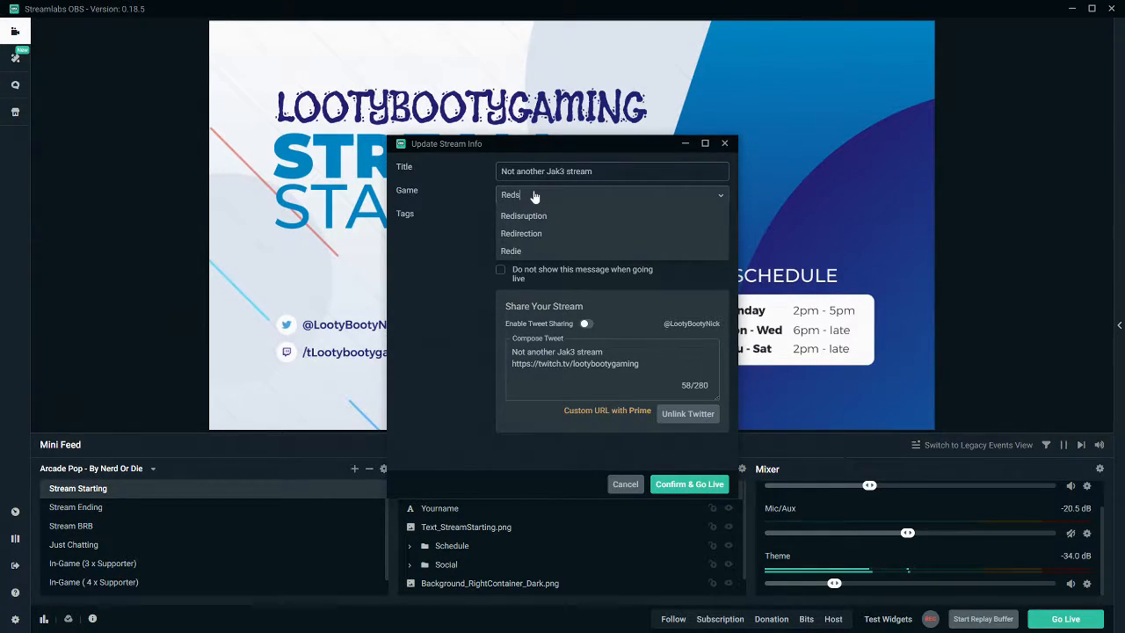
pyautogui.press('BackSpace')
pyautogui.press('BackSpace')
pyautogui.write('s')
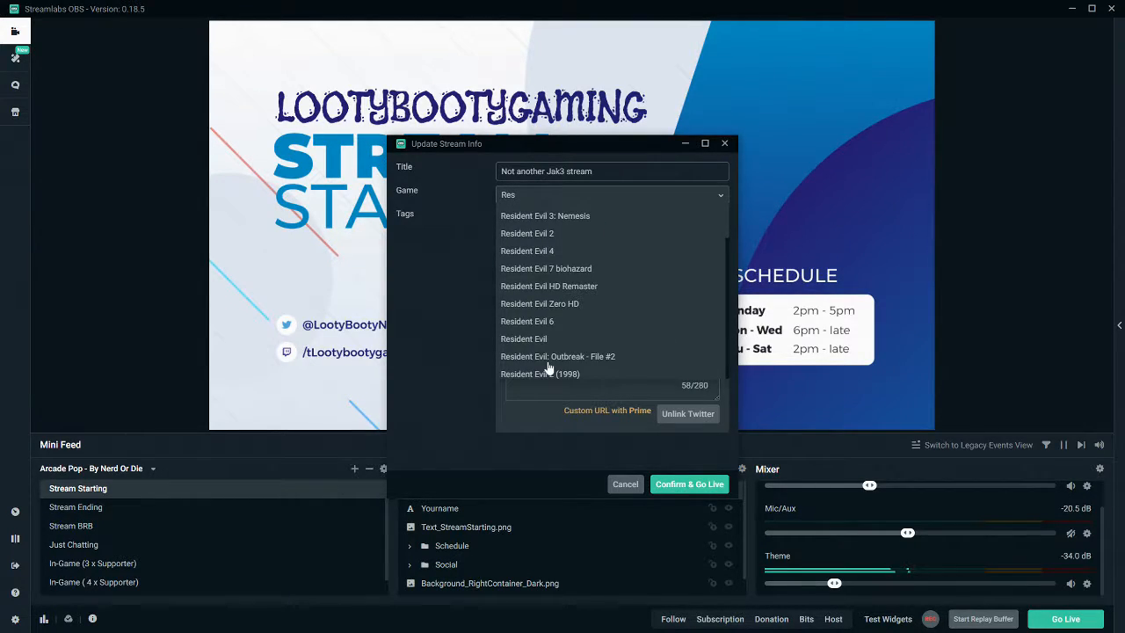
pyautogui.click(450, 309)
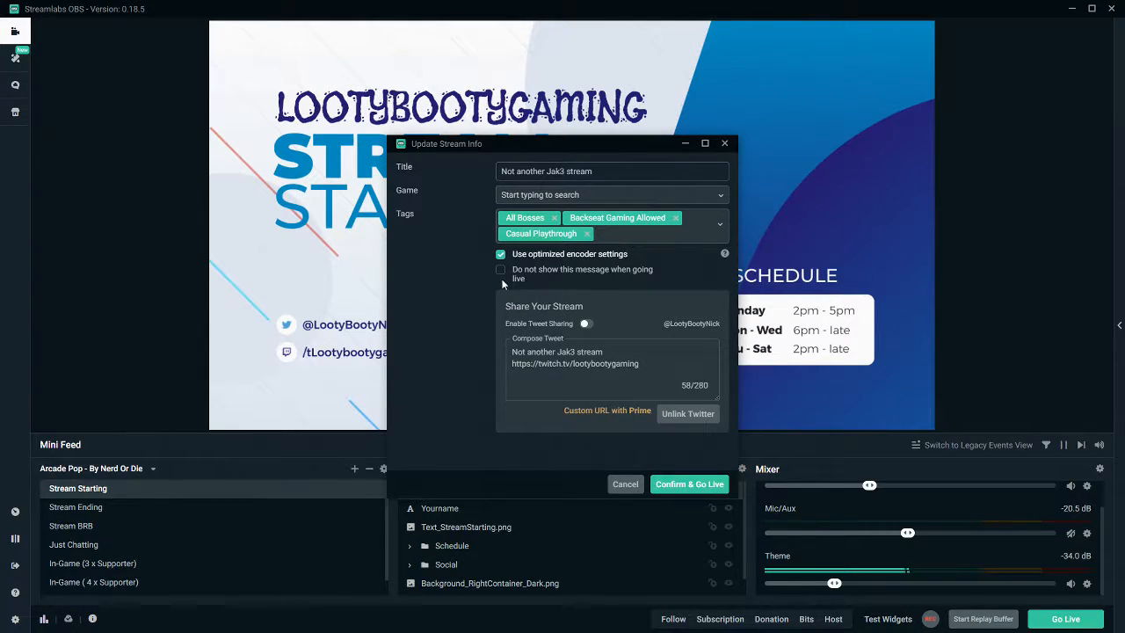
# Replace the stream's Backseat Gaming Allowed tag with No Backseat Gaming
pyautogui.click(721, 225)
pyautogui.scroll(-7, 560, 369)
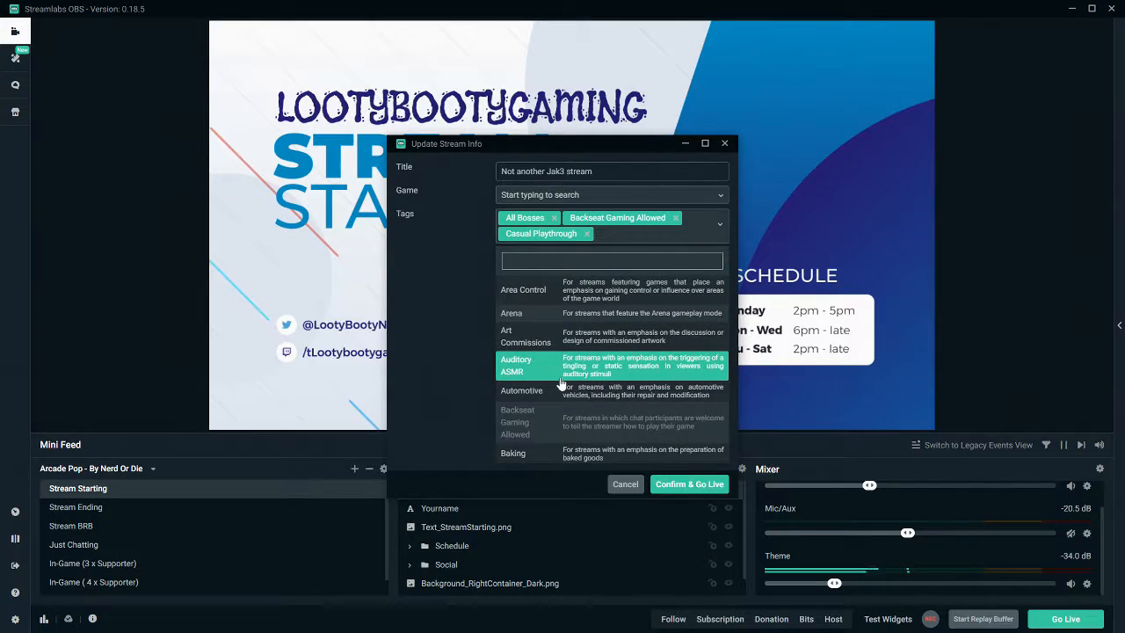
pyautogui.scroll(-5, 560, 384)
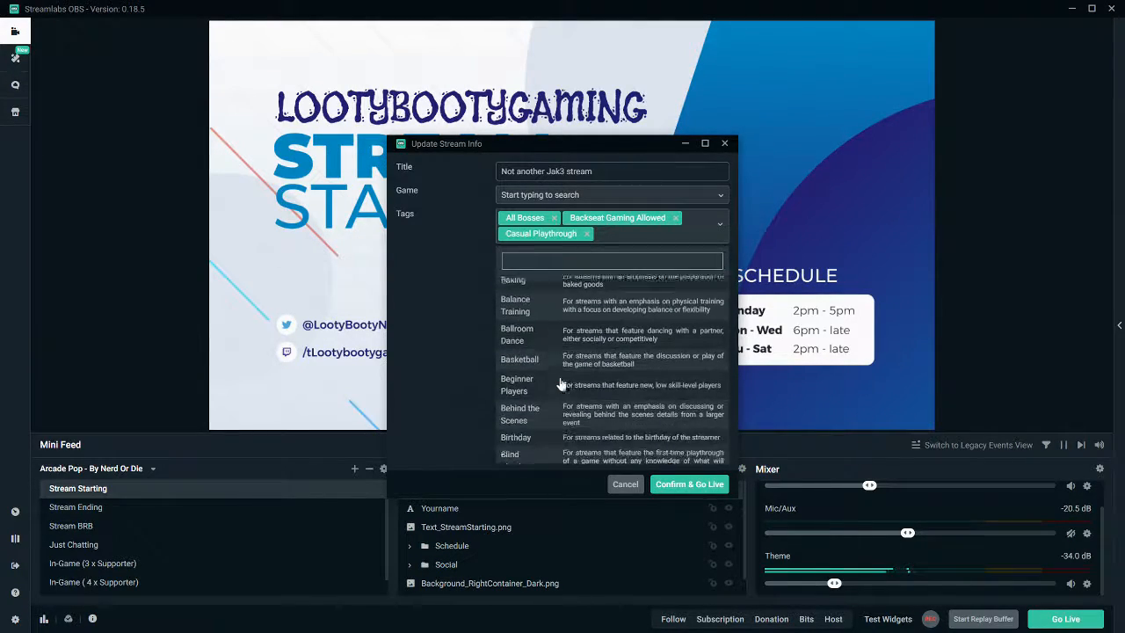
pyautogui.scroll(5, 563, 378)
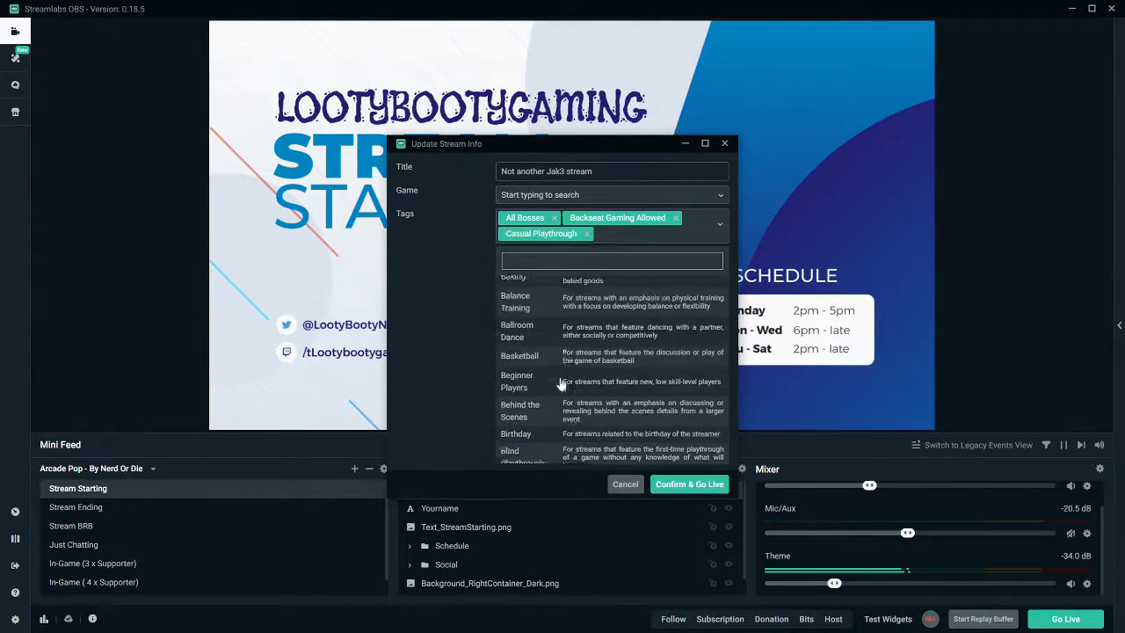
pyautogui.click(675, 217)
pyautogui.click(621, 254)
pyautogui.write('no')
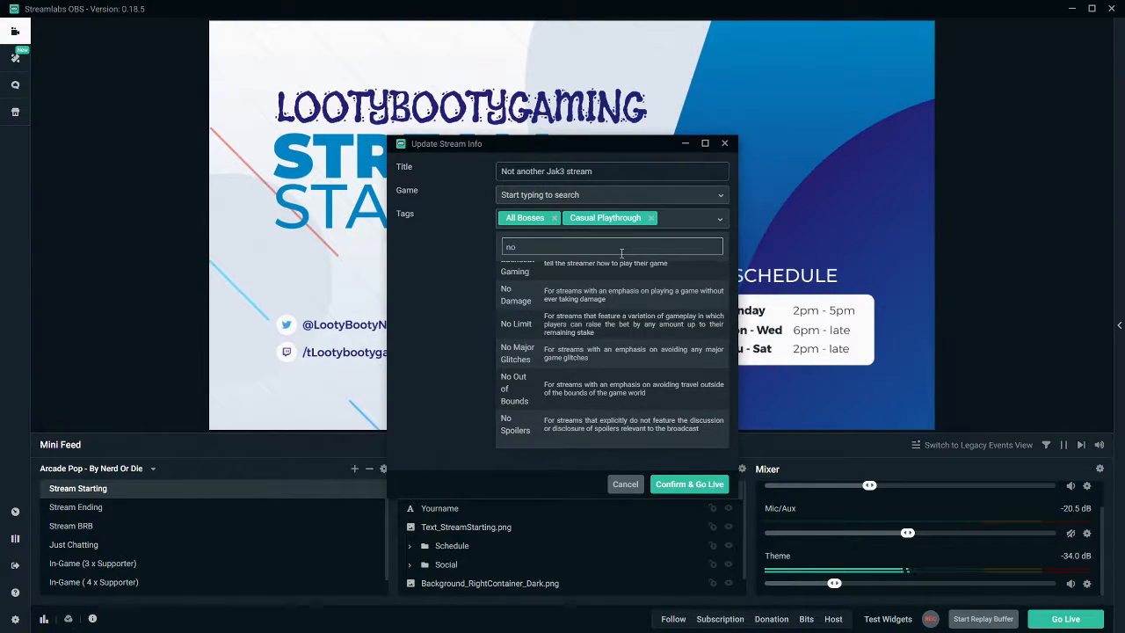
pyautogui.scroll(1, 549, 303)
pyautogui.click(548, 308)
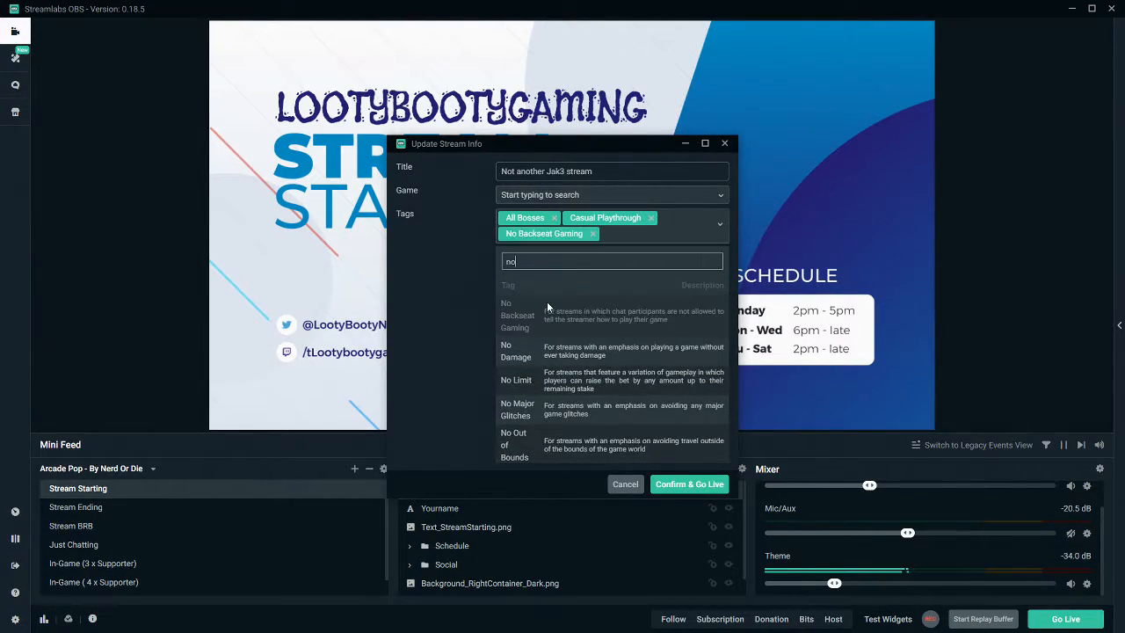
# Search the available stream tags for "100" and clear the search
pyautogui.press('BackSpace')
pyautogui.press('BackSpace')
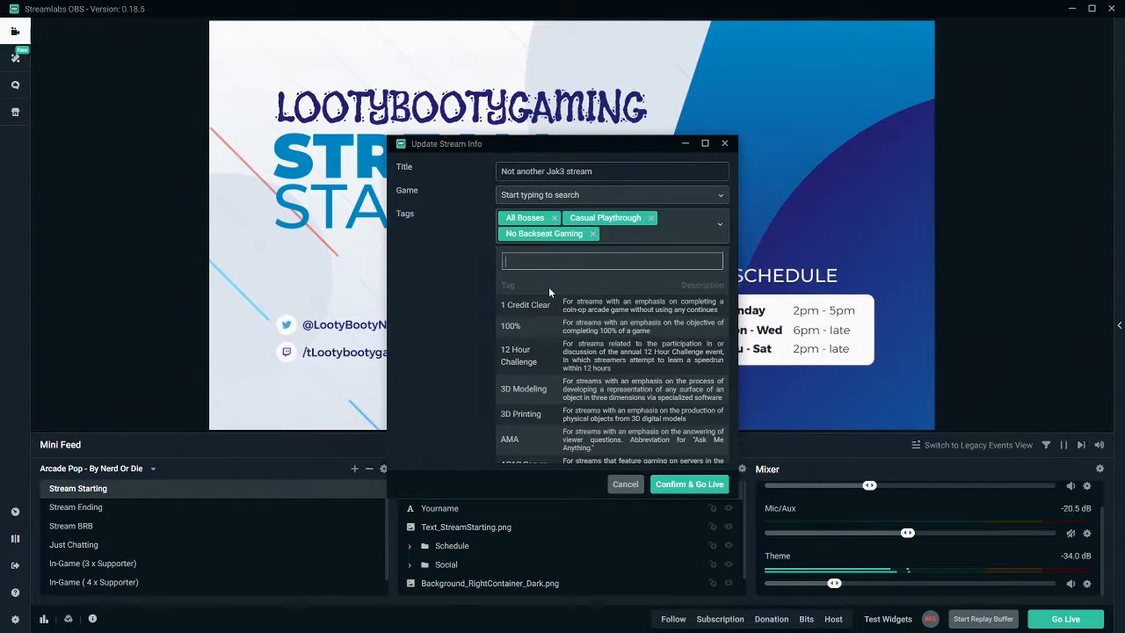
pyautogui.write('100')
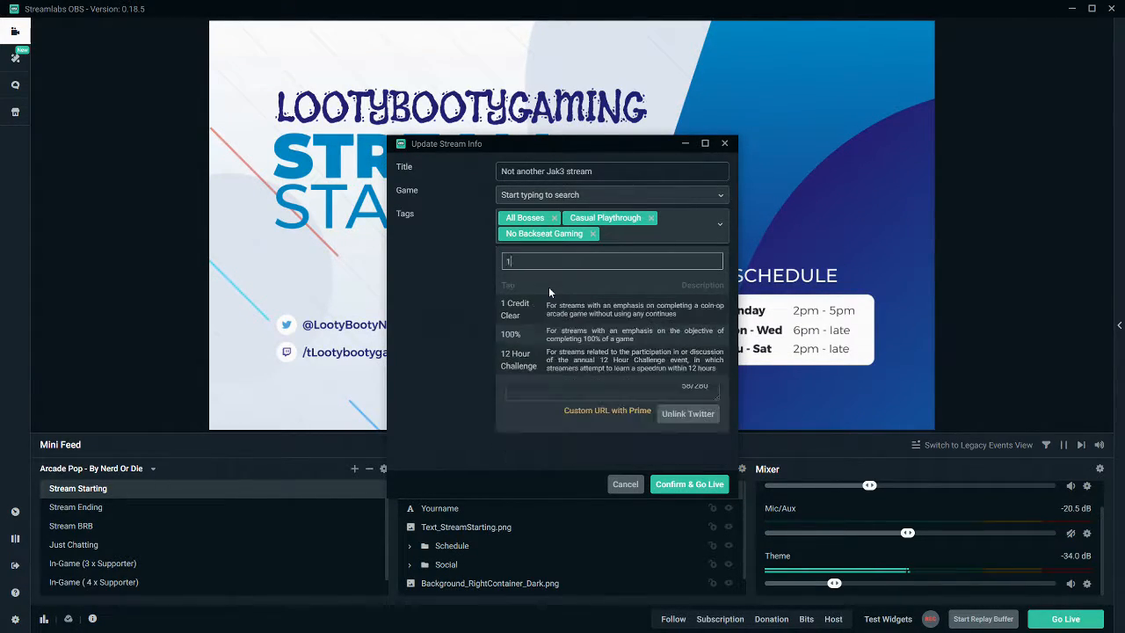
pyautogui.press('BackSpace')
pyautogui.press('BackSpace')
pyautogui.press('BackSpace')
pyautogui.scroll(-1, 557, 305)
pyautogui.scroll(1, 557, 306)
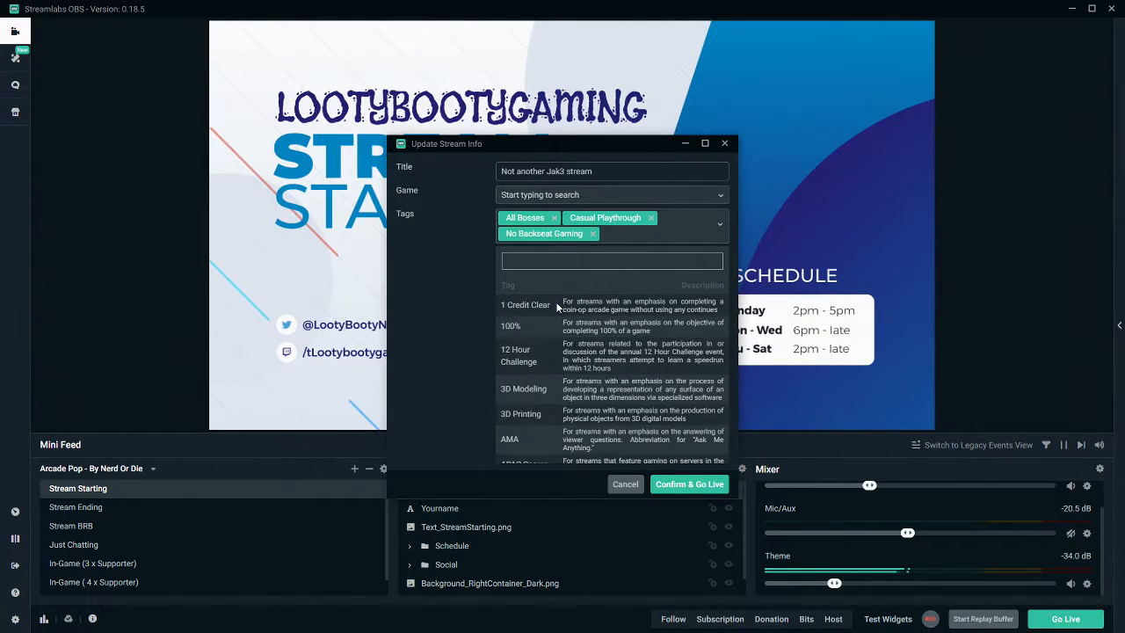
# Remove the All Bosses and Casual Playthrough tags, browse the other available tags, and close the stream info without going live
pyautogui.click(554, 217)
pyautogui.click(587, 218)
pyautogui.scroll(-5, 579, 337)
pyautogui.scroll(-8, 585, 375)
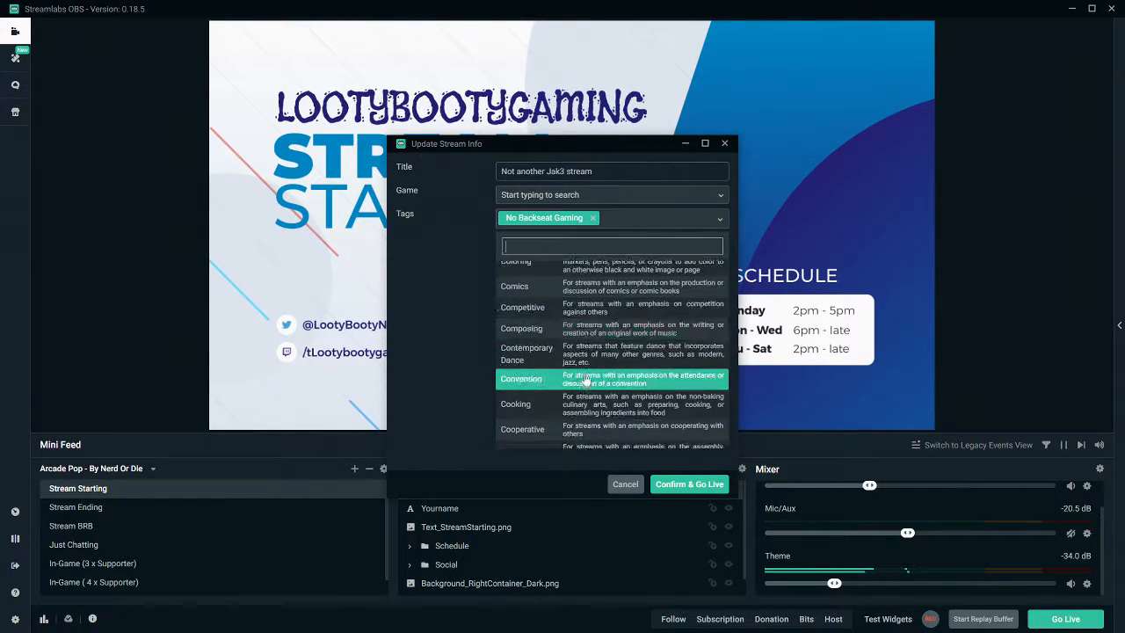
pyautogui.scroll(-4, 587, 385)
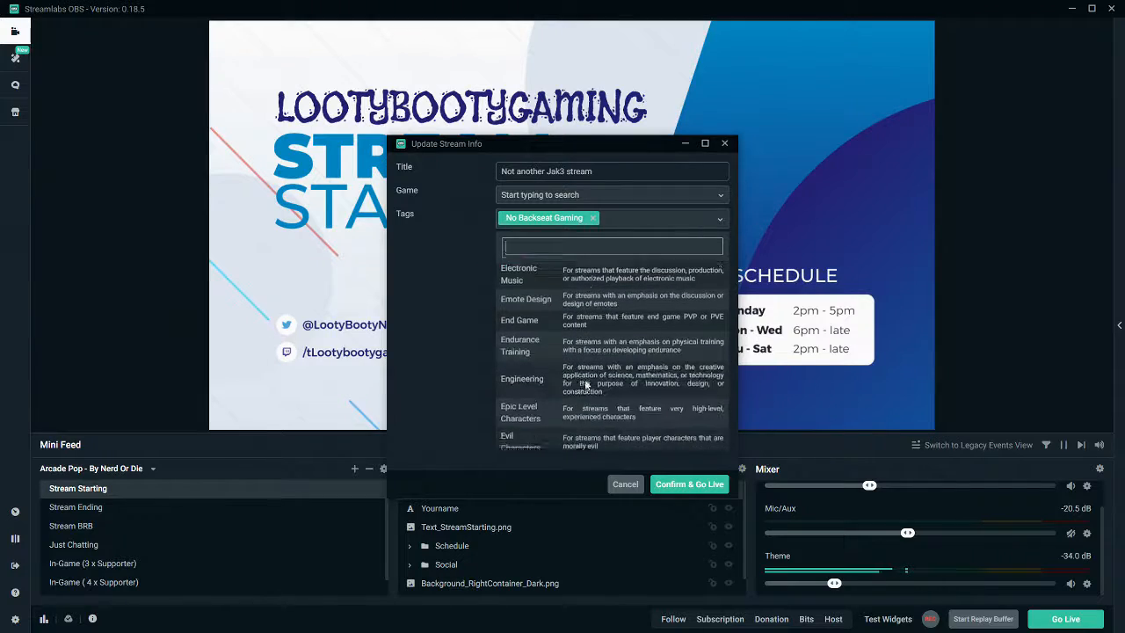
pyautogui.scroll(-4, 584, 382)
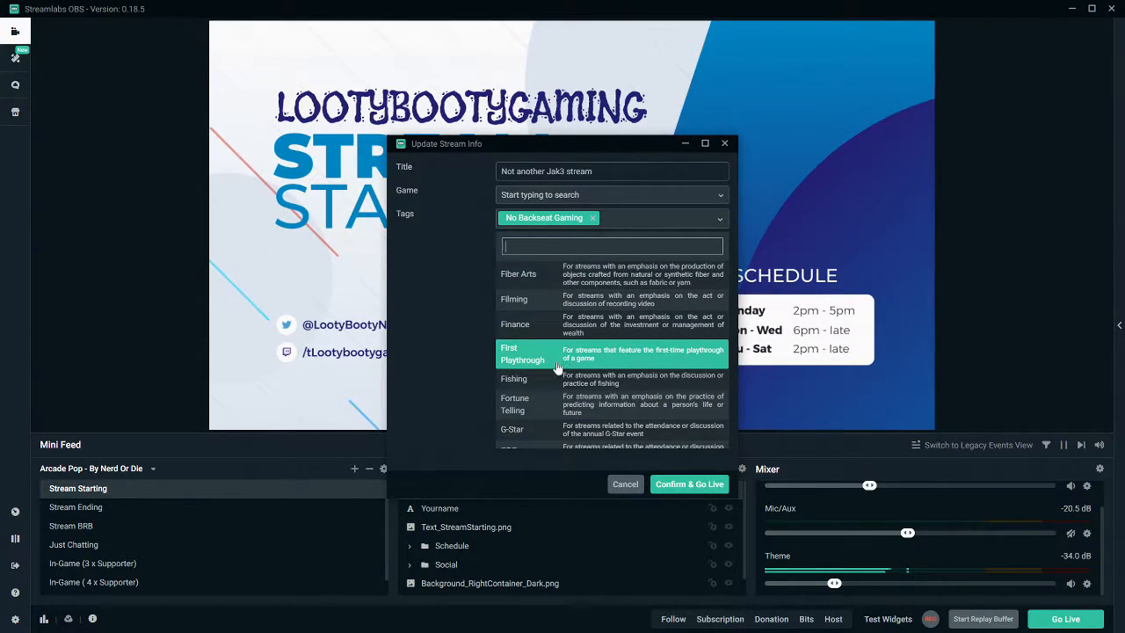
pyautogui.scroll(-4, 563, 398)
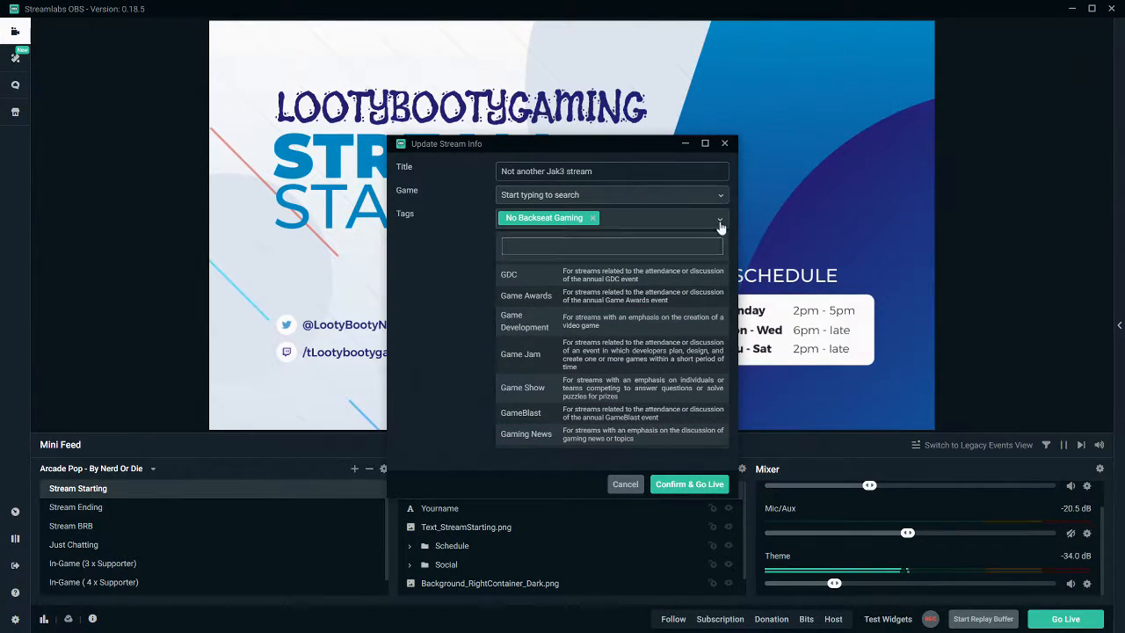
pyautogui.click(462, 254)
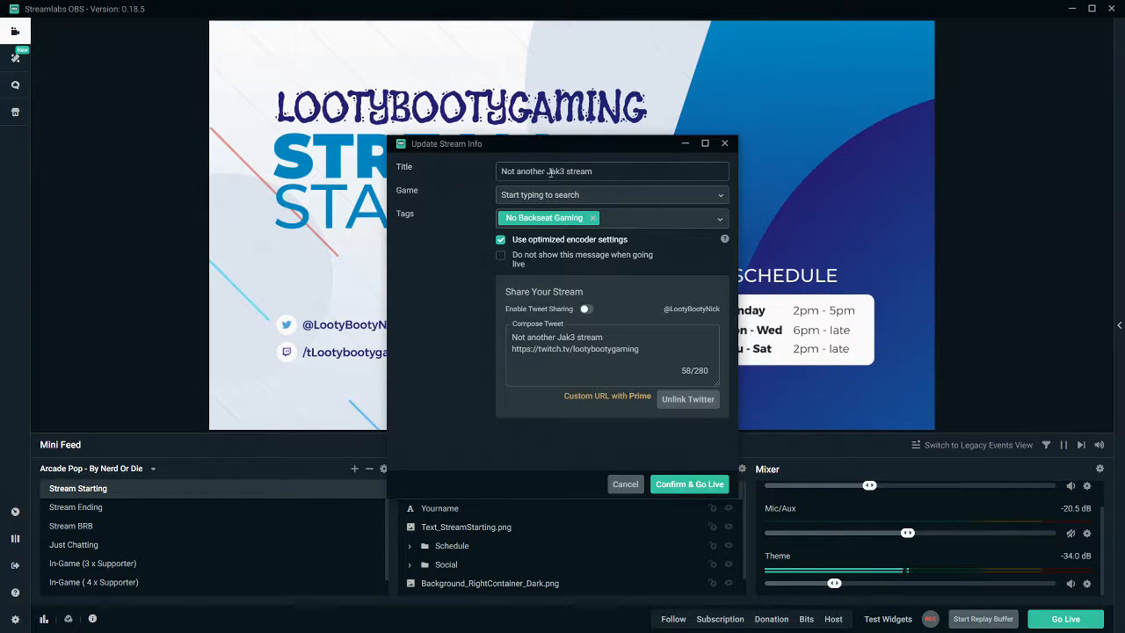
pyautogui.click(725, 144)
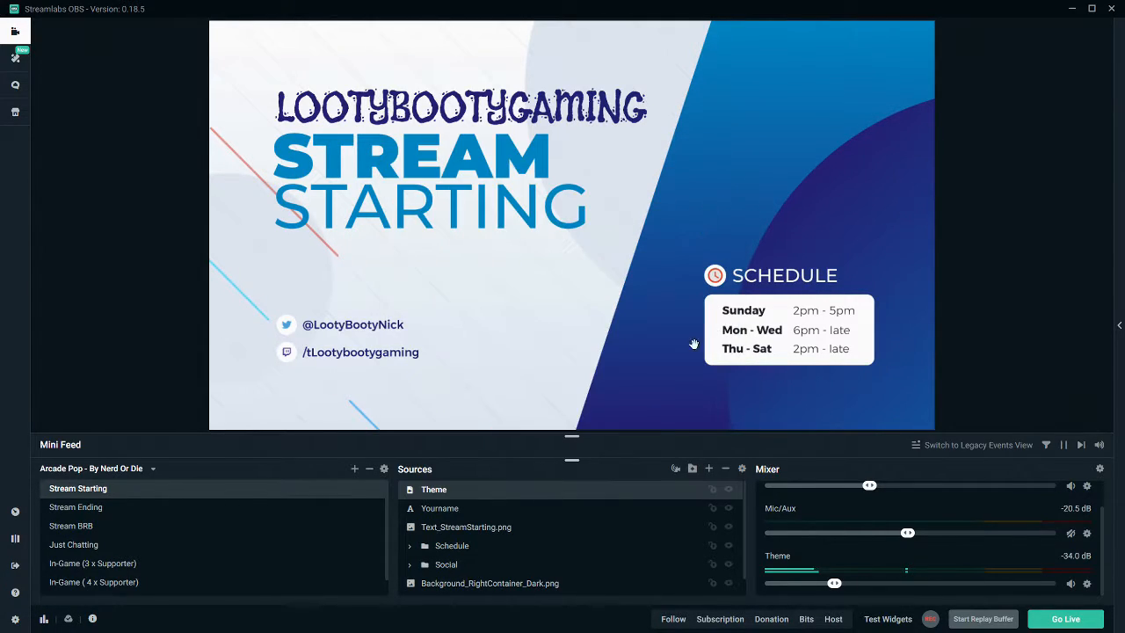
# Look through Cloudbot's modules, commands, timers, quotes, loyalty and polls pages, ending on the moderation tools
pyautogui.click(14, 88)
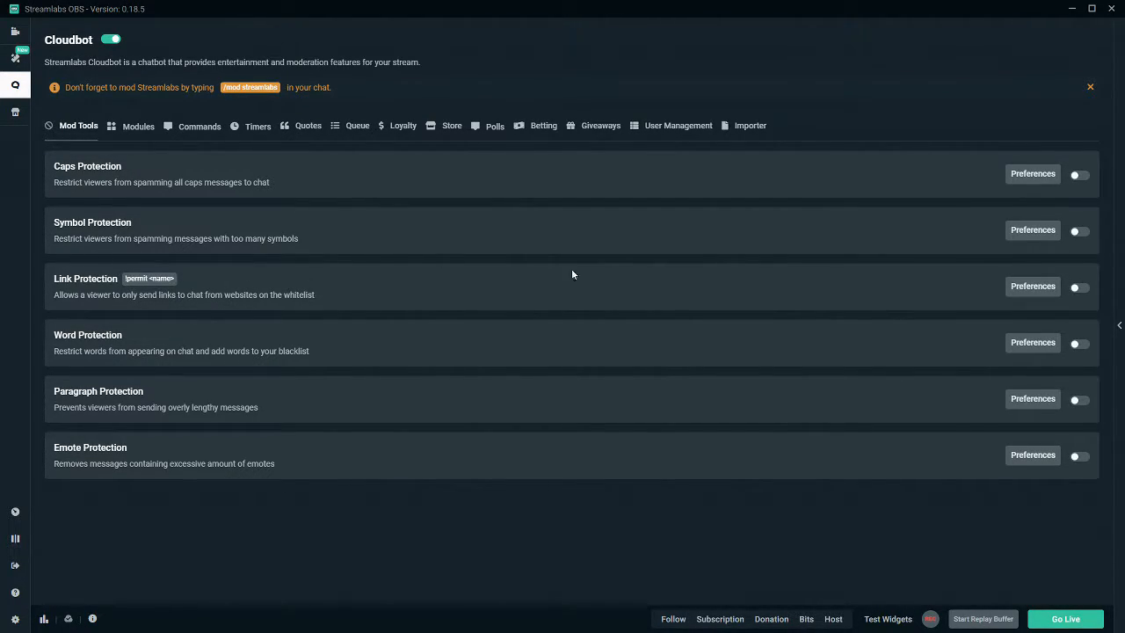
pyautogui.click(130, 128)
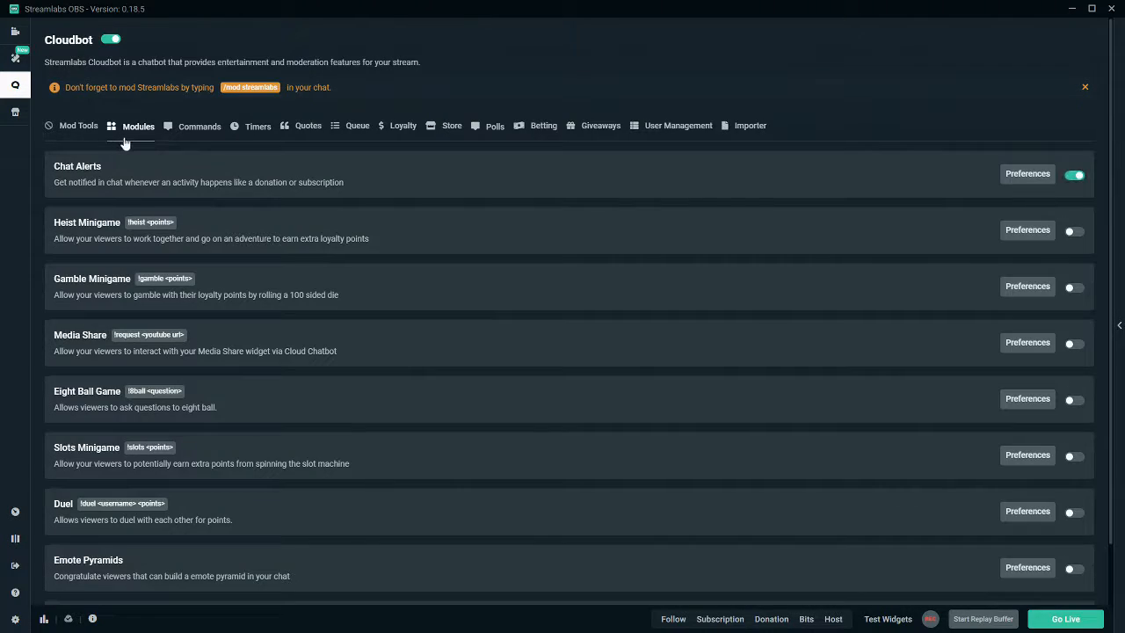
pyautogui.click(212, 128)
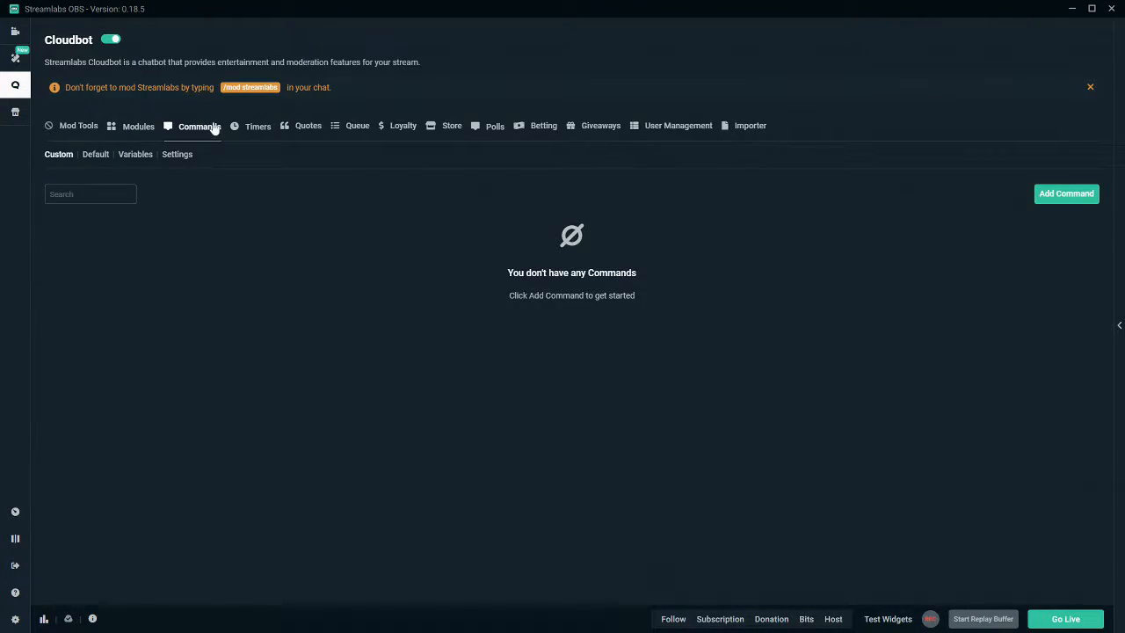
pyautogui.click(260, 128)
pyautogui.click(305, 127)
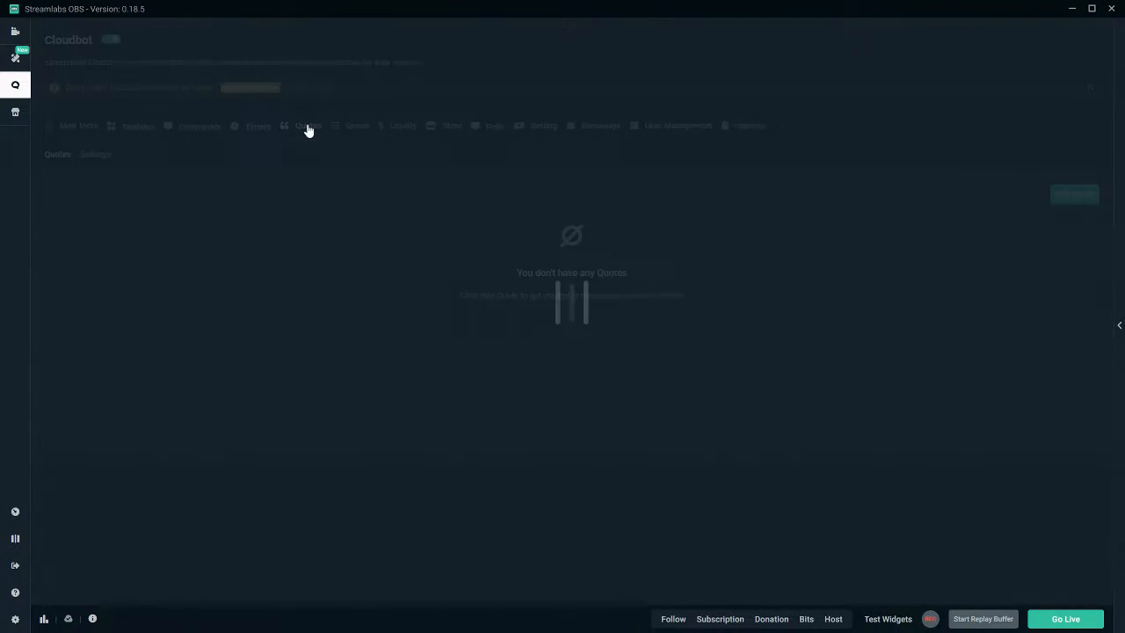
pyautogui.click(385, 132)
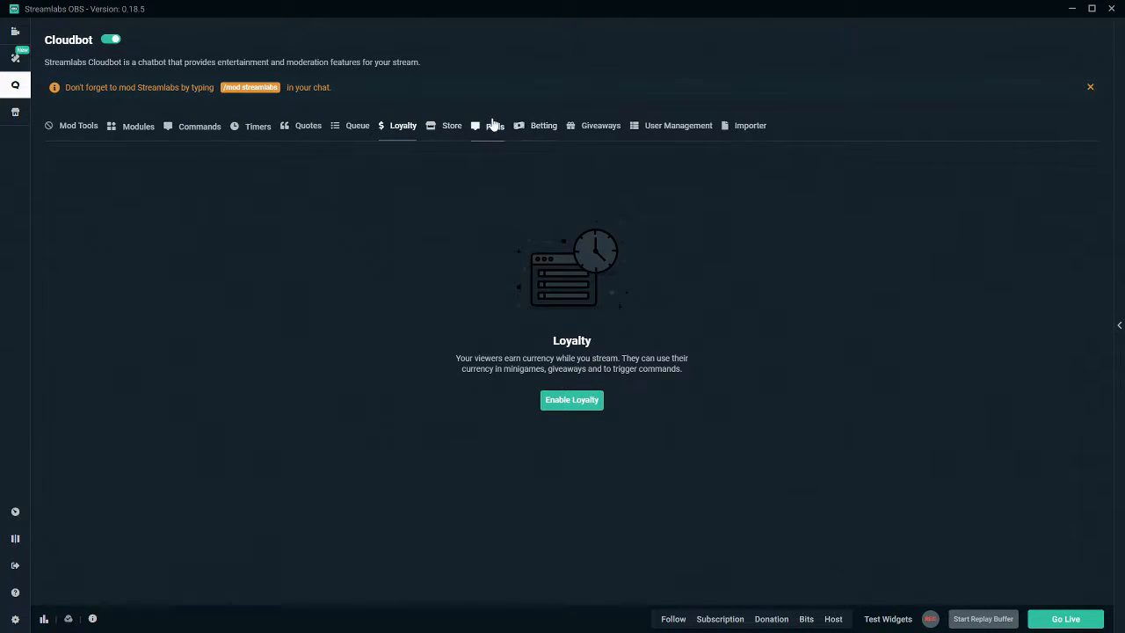
pyautogui.click(494, 127)
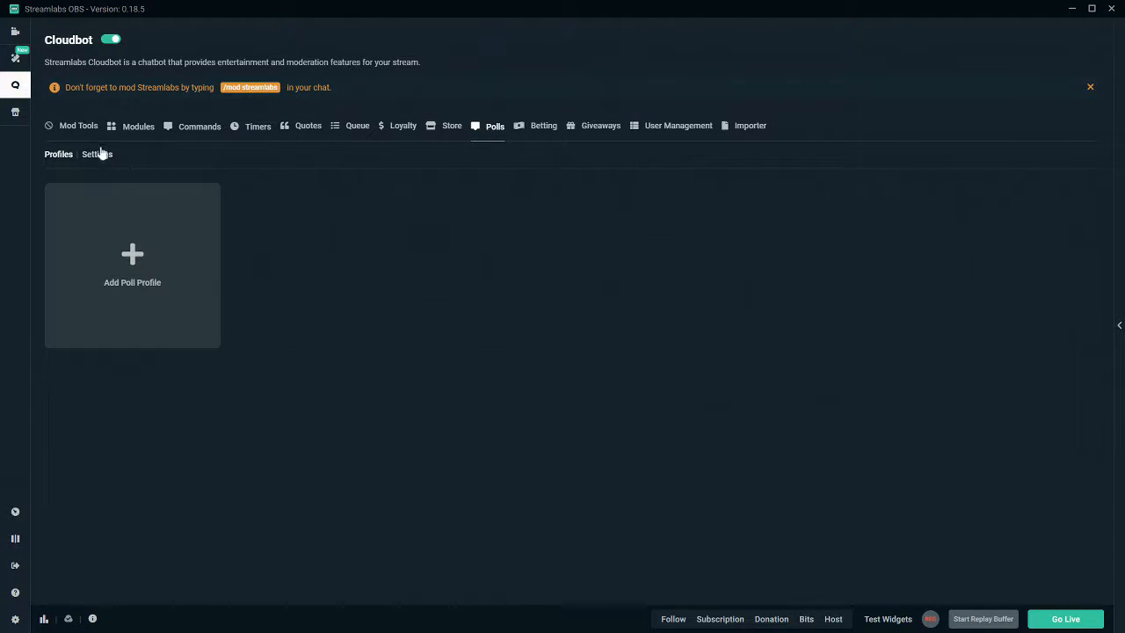
pyautogui.click(71, 126)
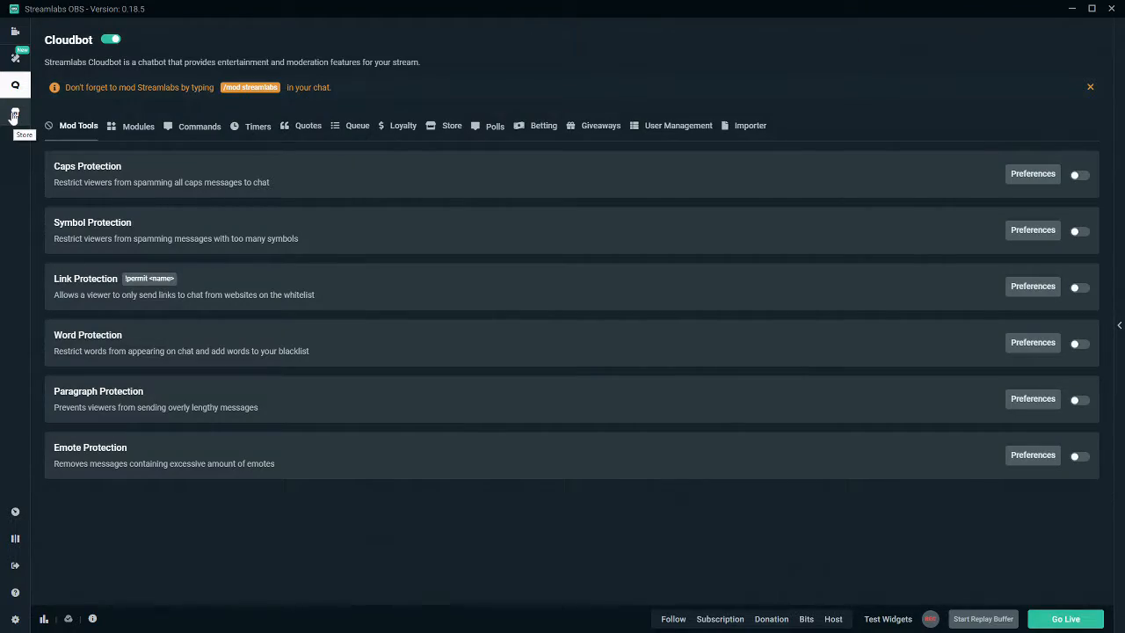
# Browse the app store's Viewers Interaction and Game Stats categories and examine the Apex Legends Stats app's details
pyautogui.click(15, 114)
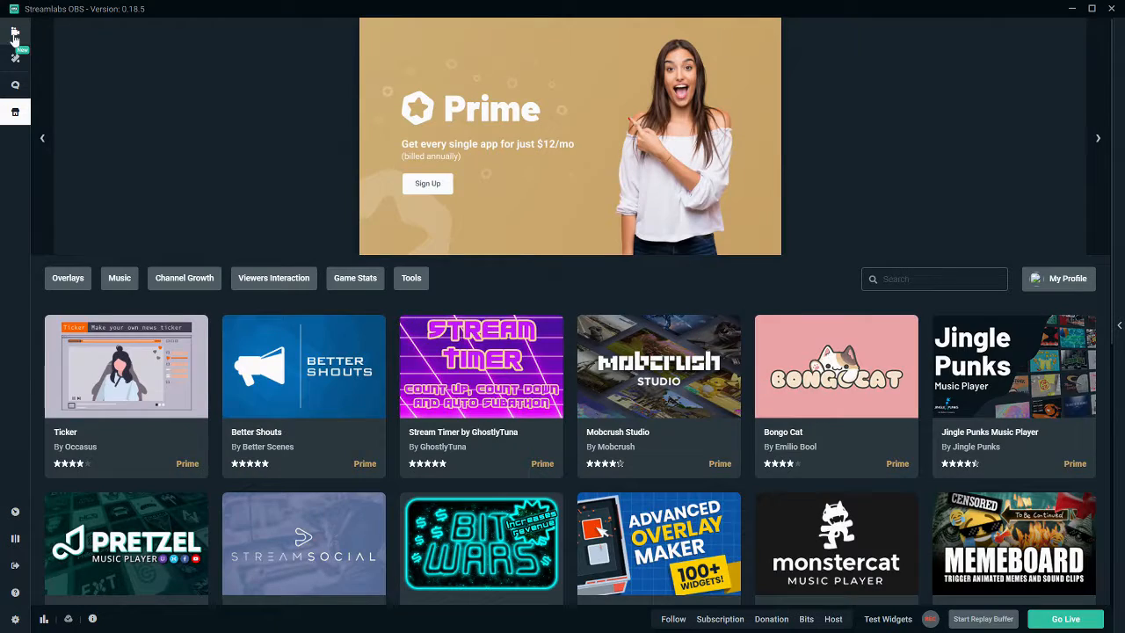
pyautogui.click(15, 32)
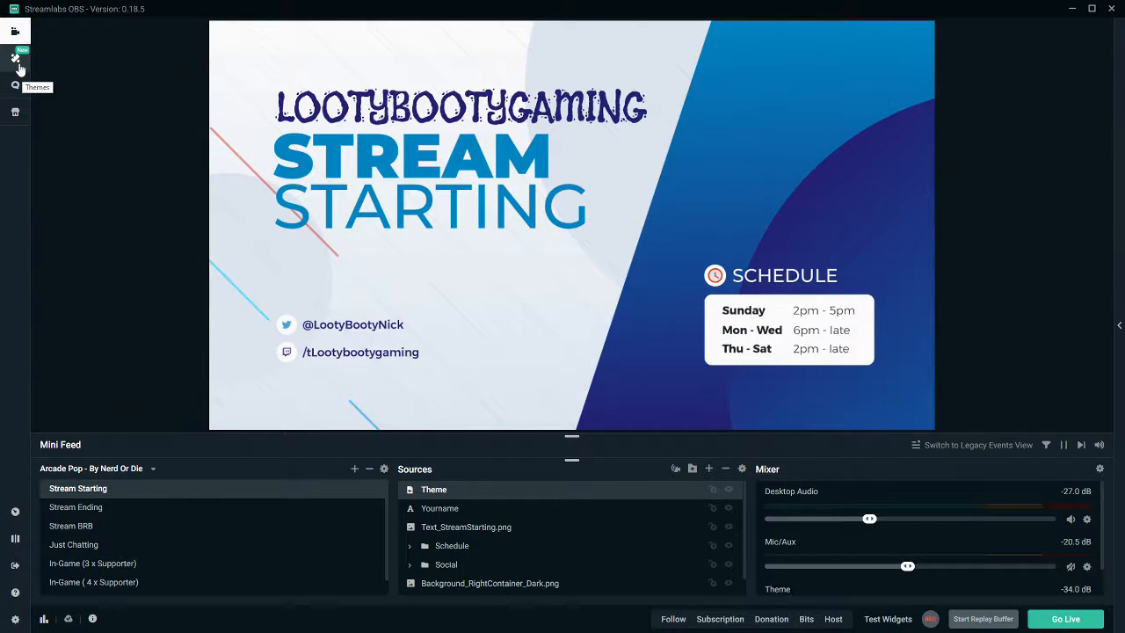
pyautogui.click(16, 115)
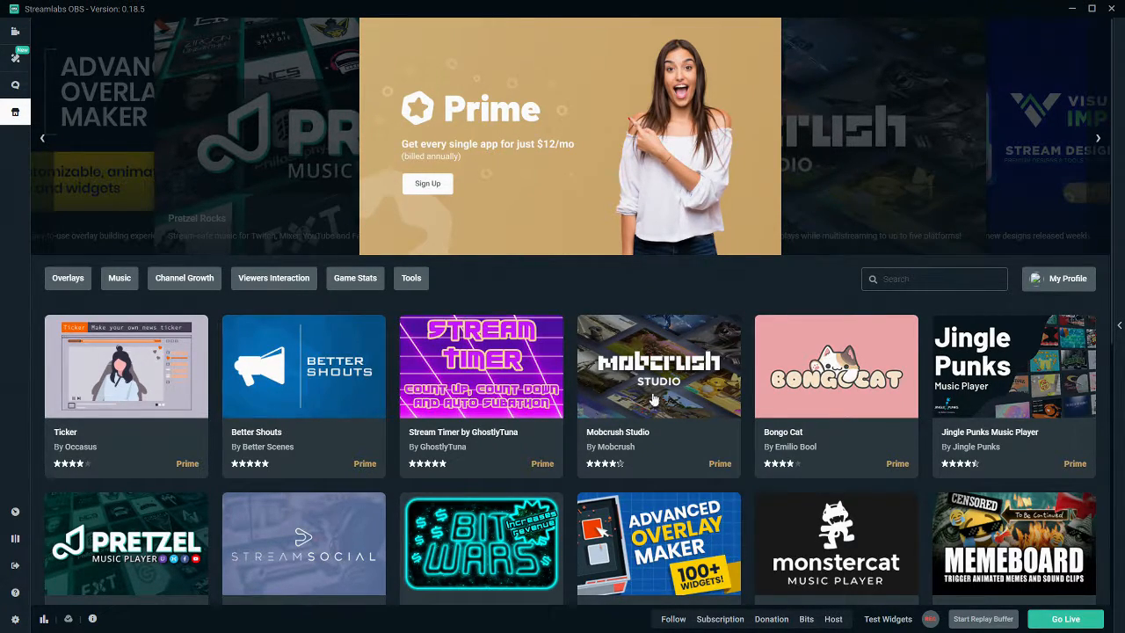
pyautogui.scroll(-2, 653, 400)
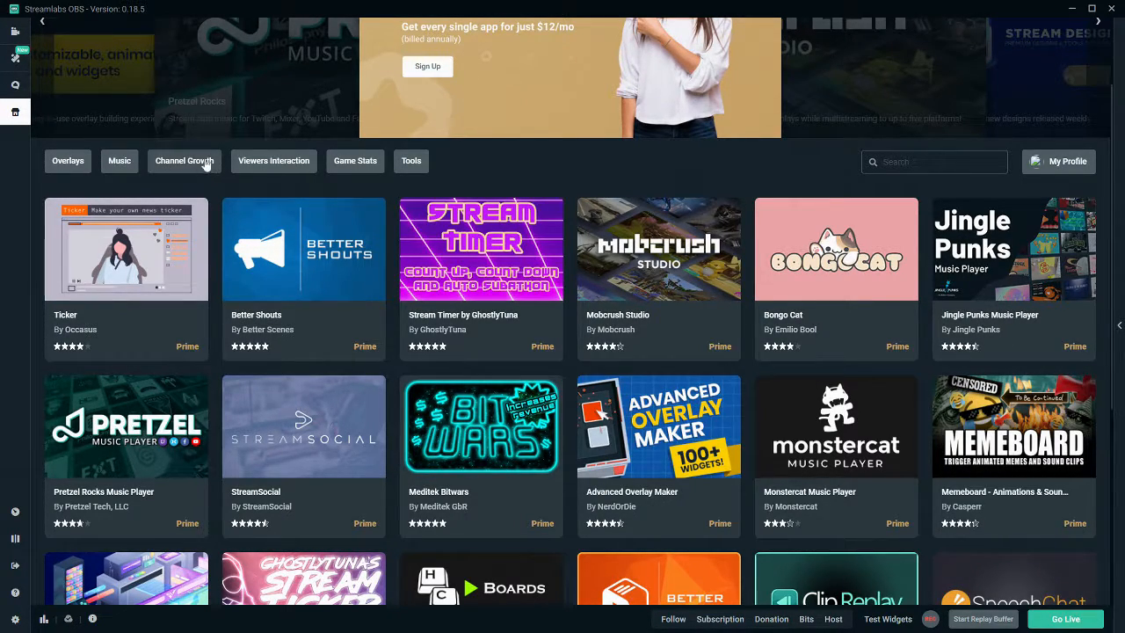
pyautogui.click(257, 164)
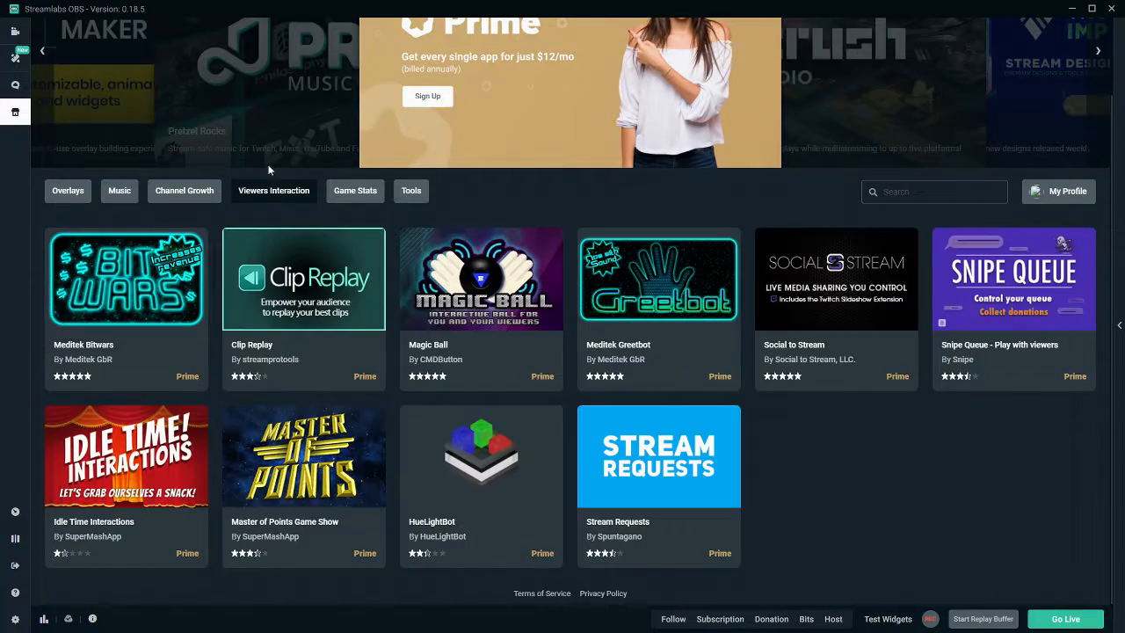
pyautogui.click(355, 193)
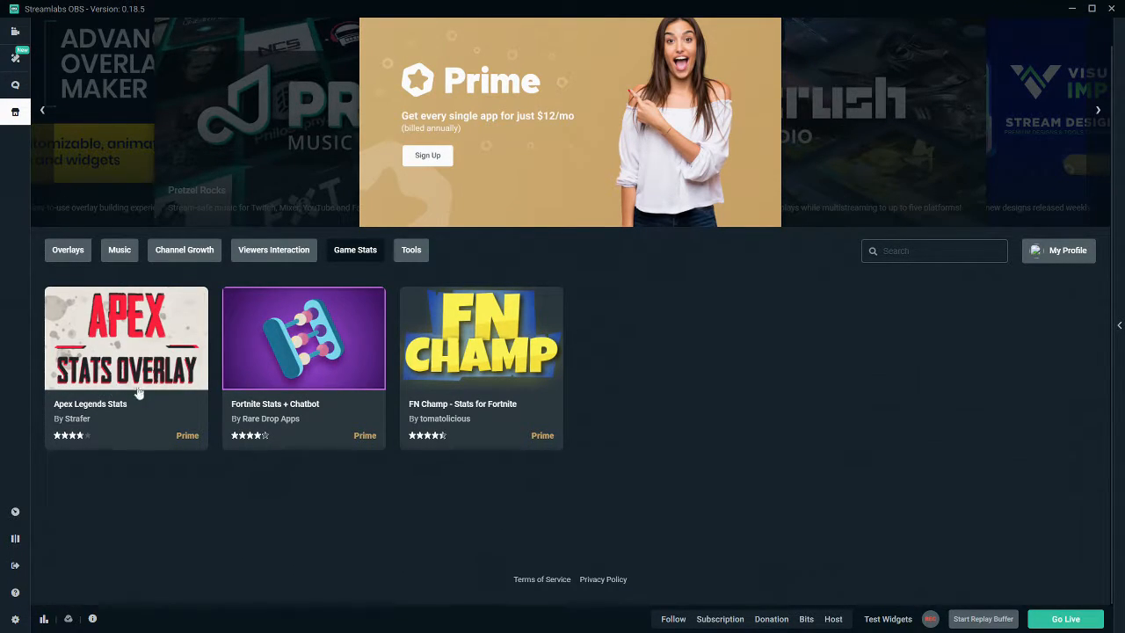
pyautogui.click(81, 340)
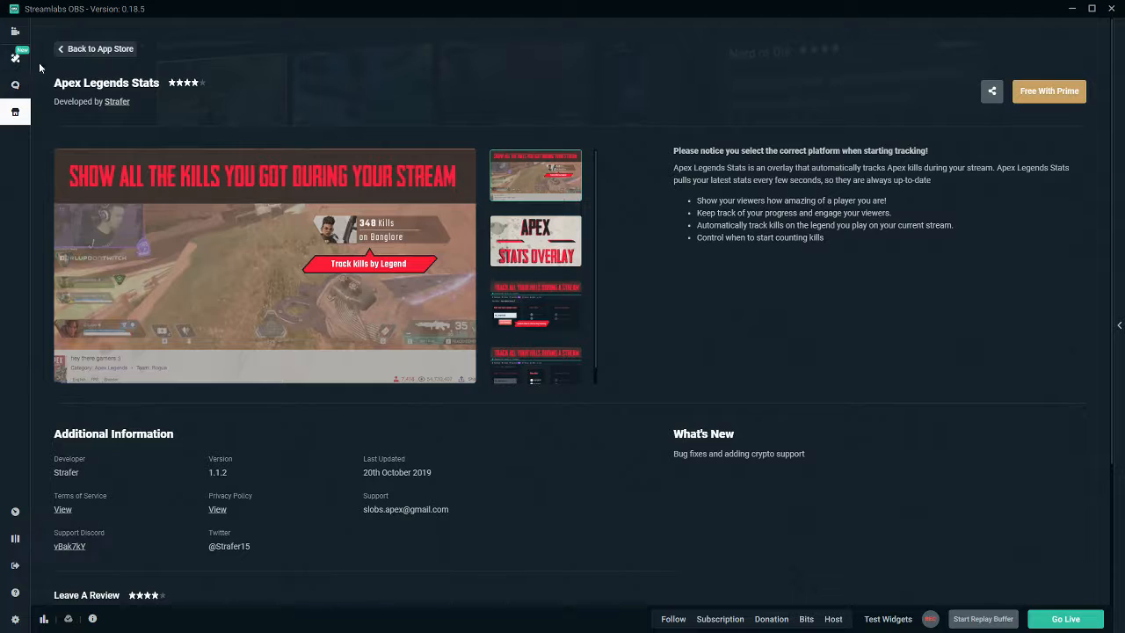
pyautogui.click(65, 50)
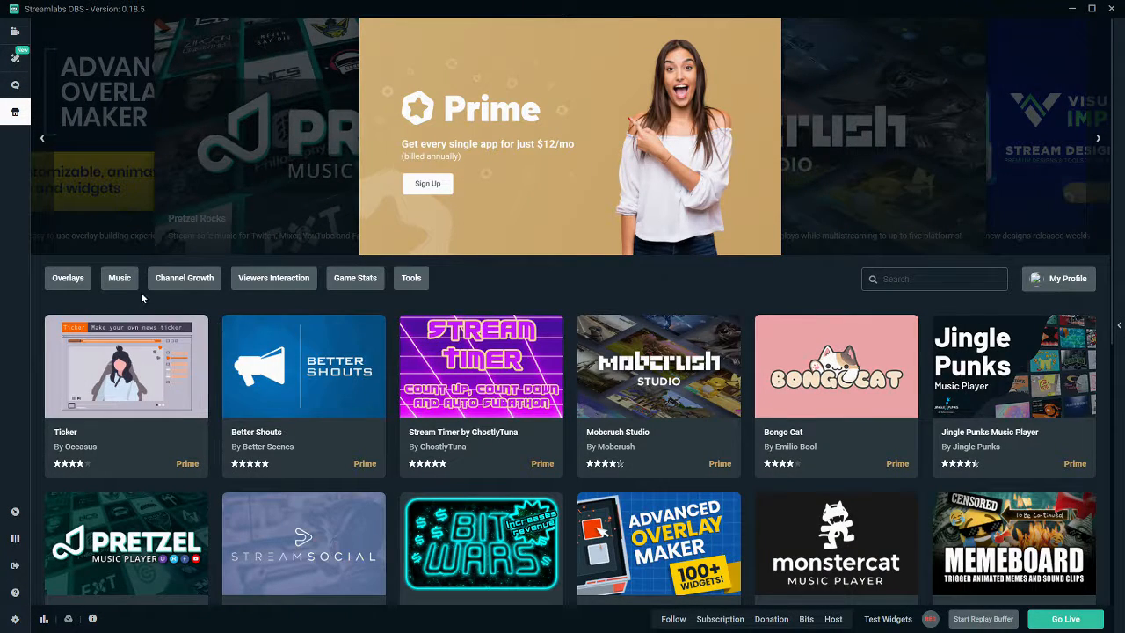
# Look through the app store's Music, Game Stats, Tools, Channel Growth and Overlays categories
pyautogui.click(121, 280)
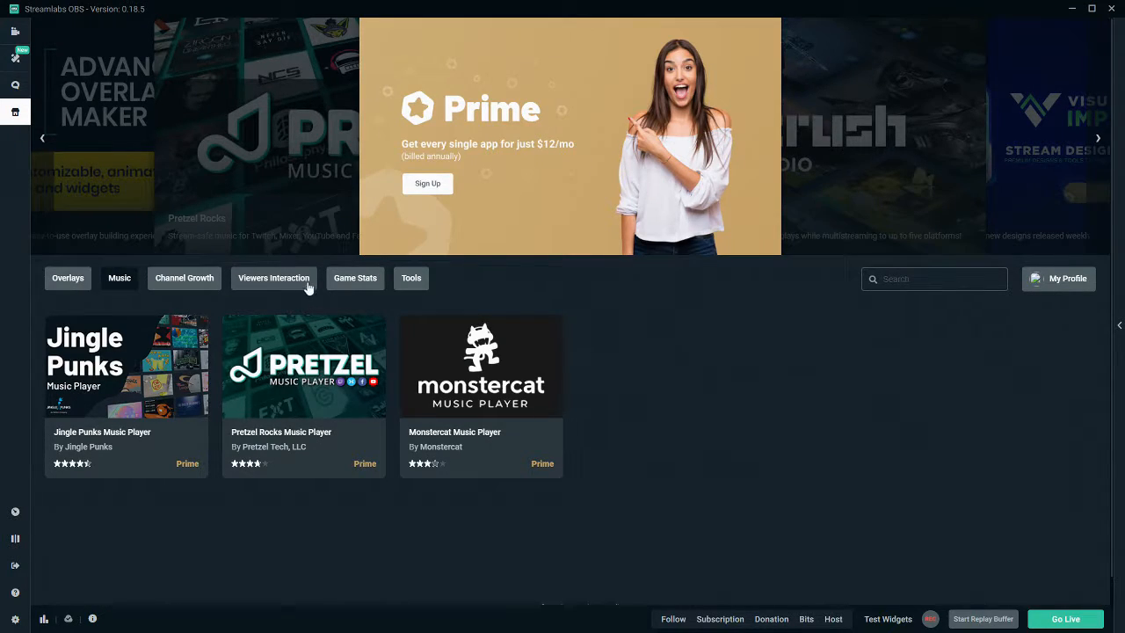
pyautogui.click(379, 279)
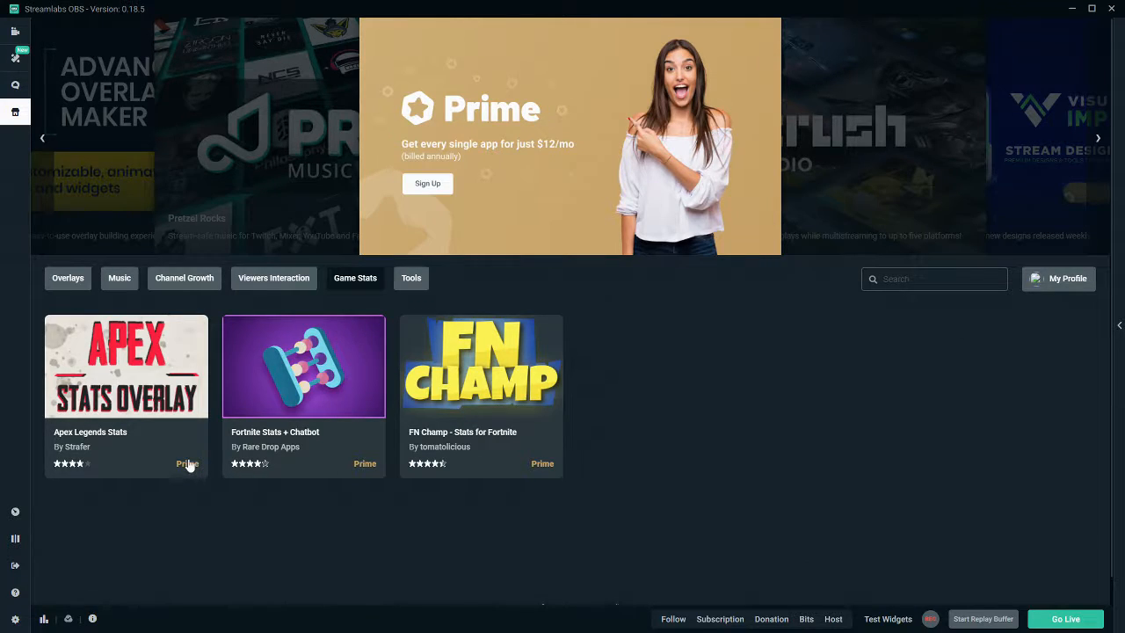
pyautogui.click(407, 279)
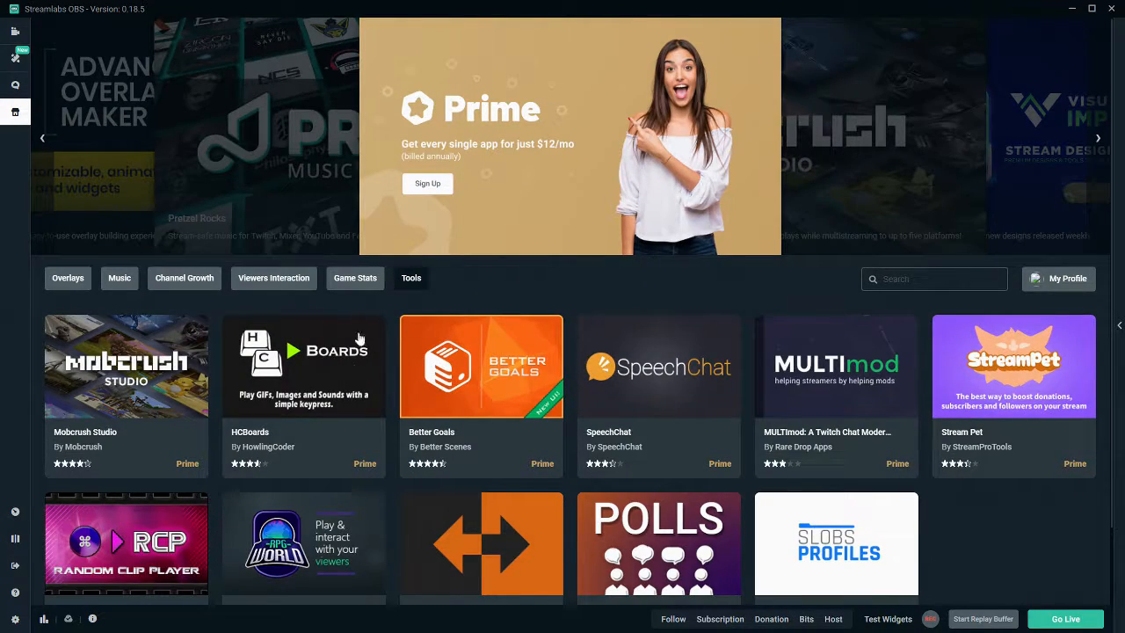
pyautogui.scroll(-1, 374, 458)
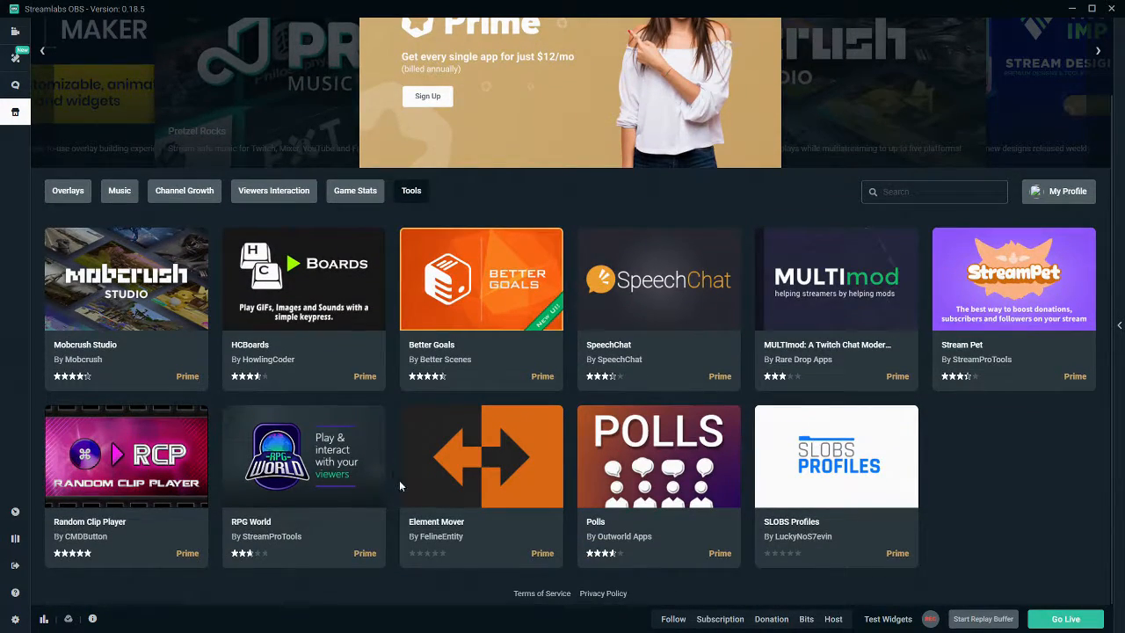
pyautogui.click(166, 192)
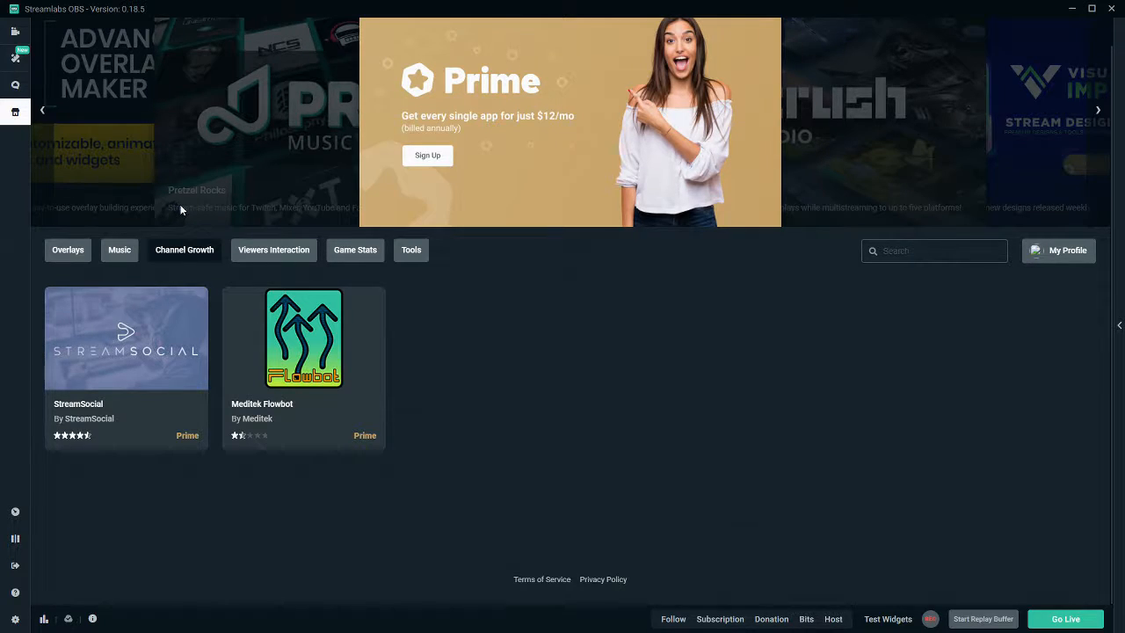
pyautogui.click(121, 253)
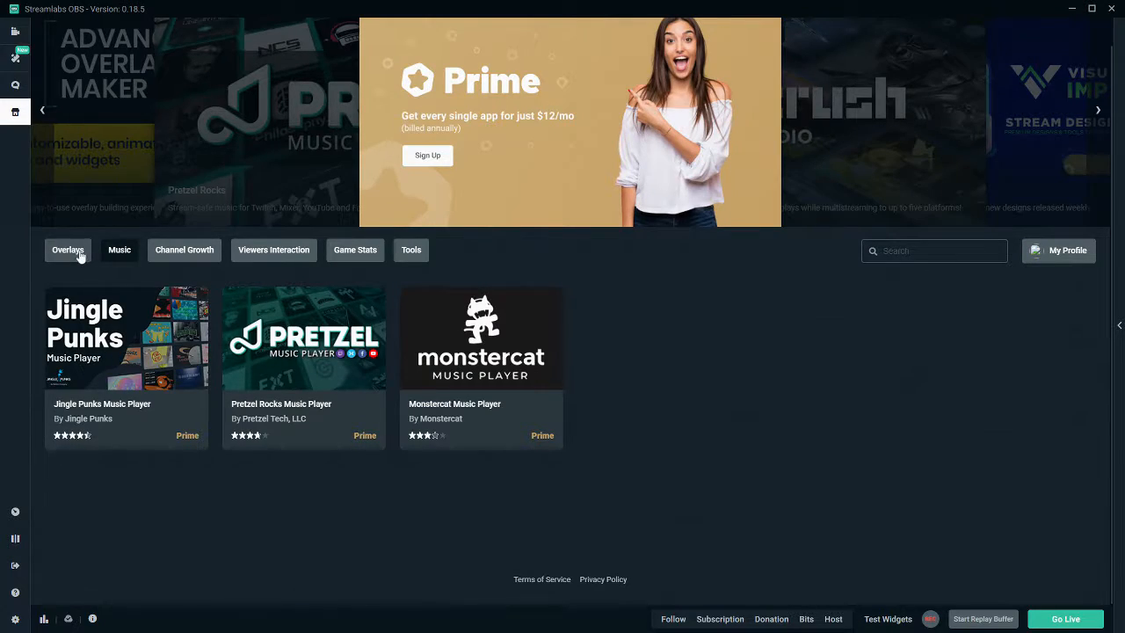
pyautogui.click(77, 253)
pyautogui.scroll(-1, 211, 299)
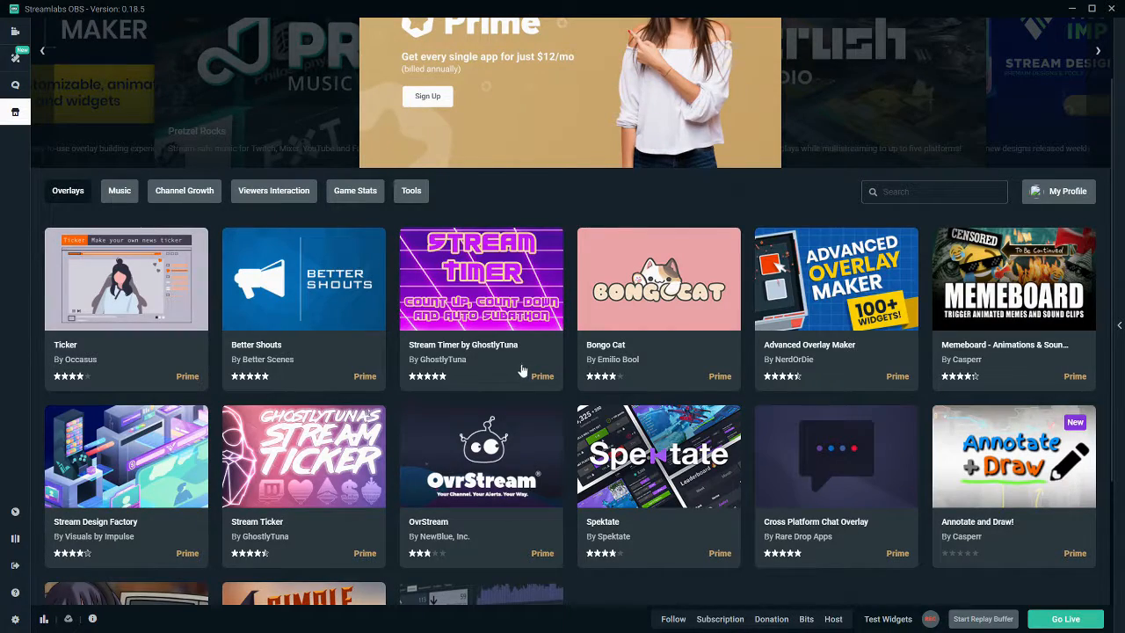
pyautogui.scroll(-3, 523, 370)
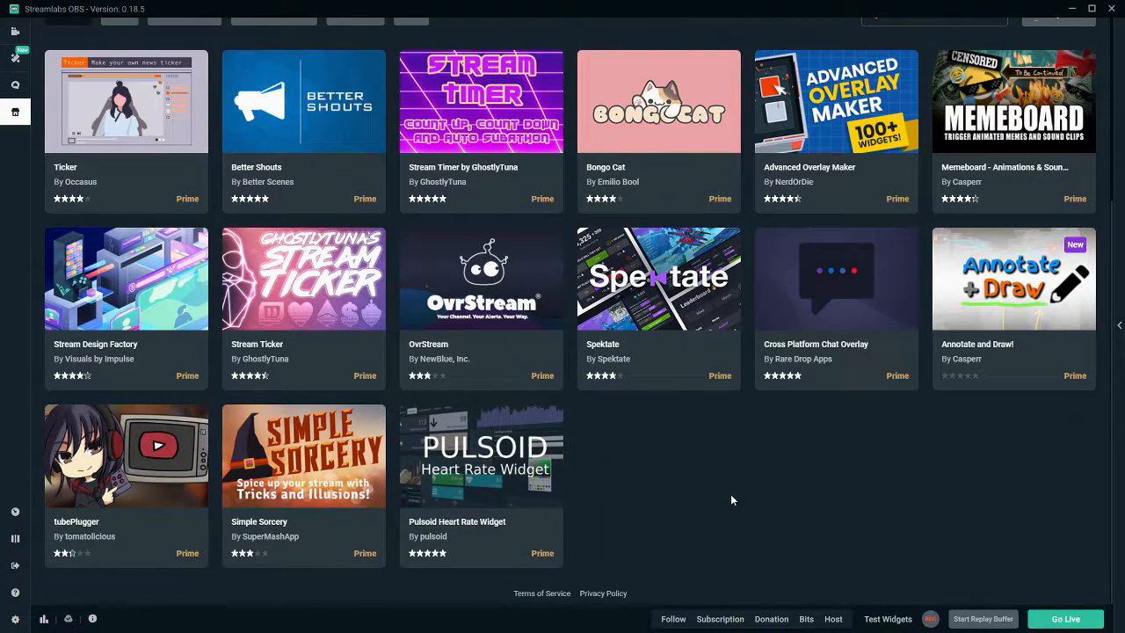
pyautogui.scroll(5, 729, 489)
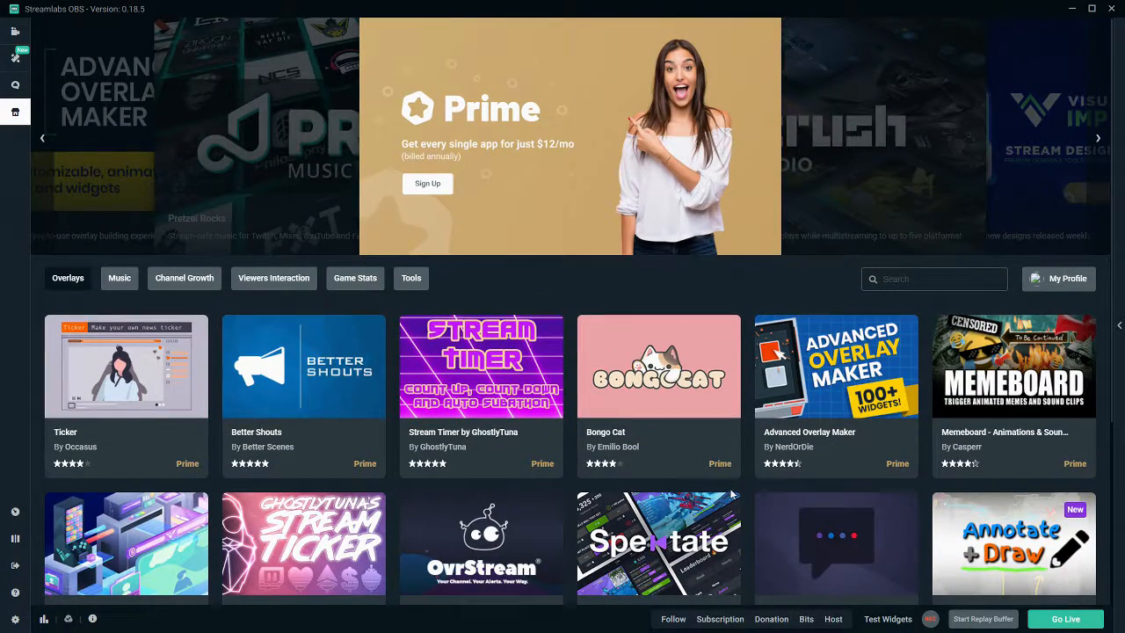
# Return to the scene editor and restore the maximized window to its smaller size
pyautogui.click(15, 31)
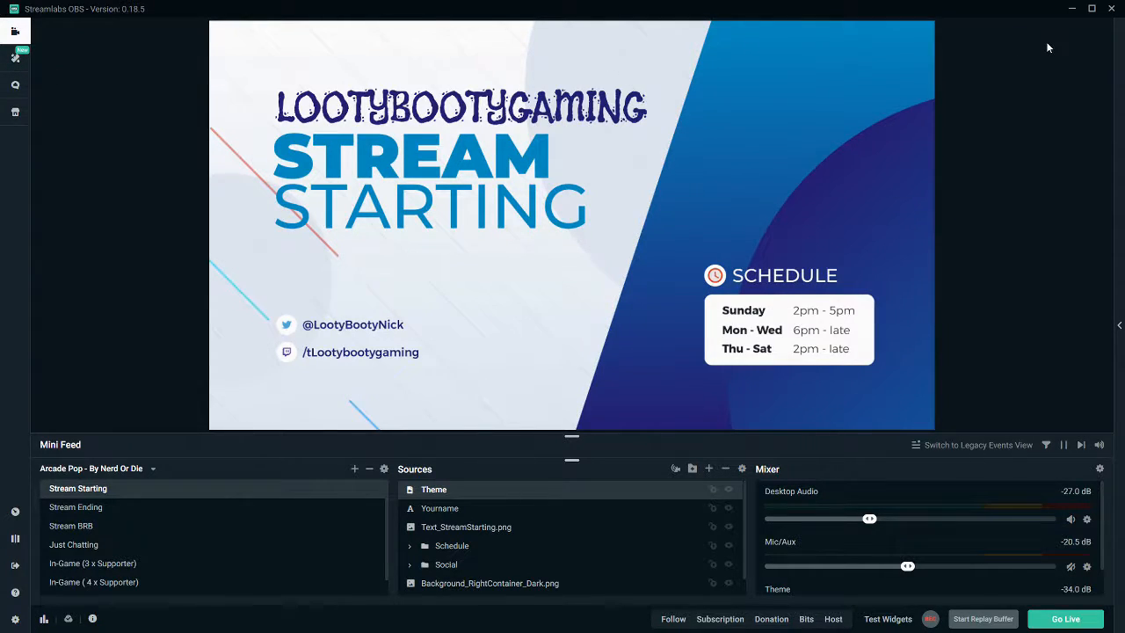
pyautogui.click(1092, 10)
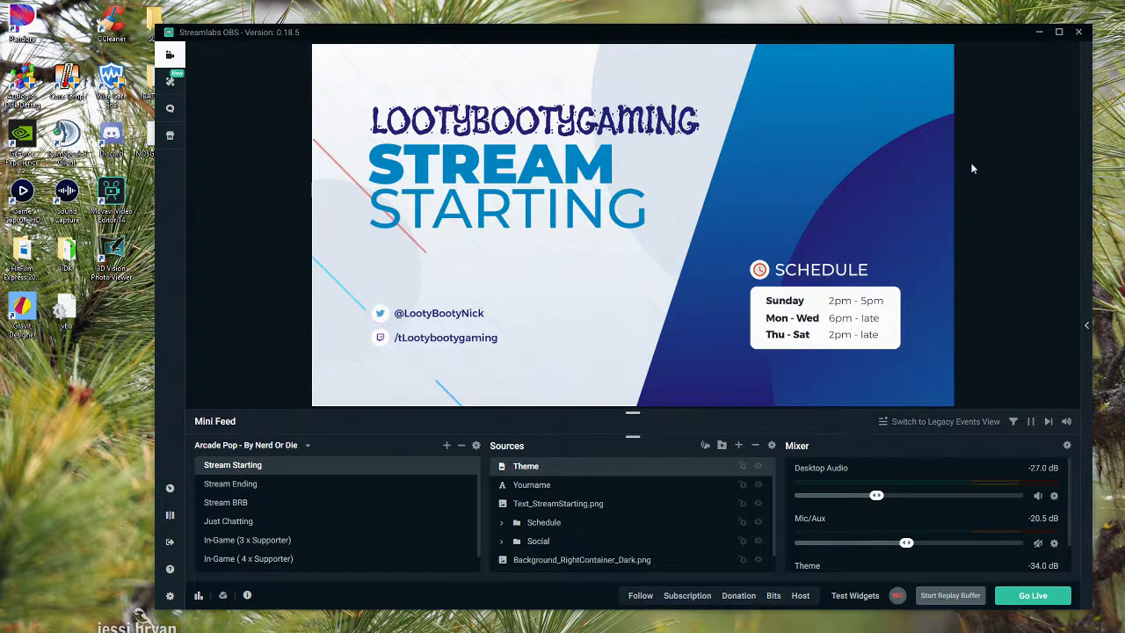